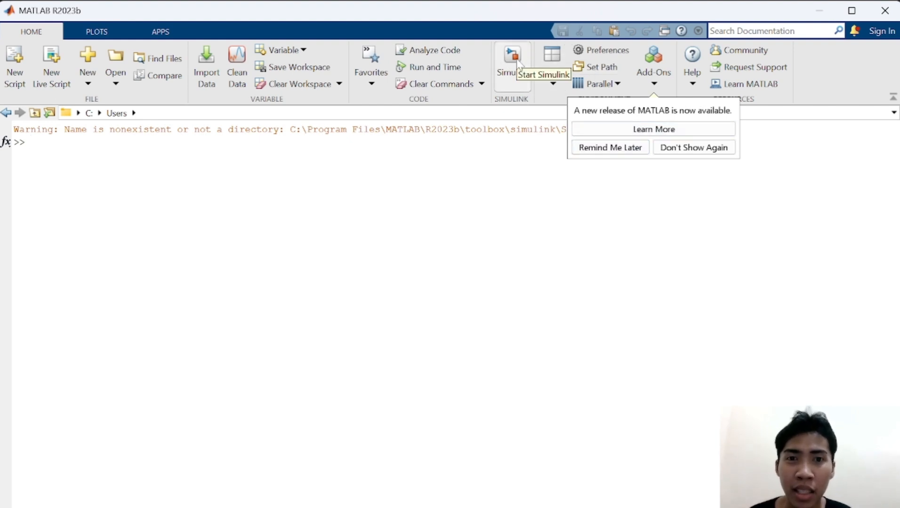
Start Simulink, create a new model from the Blank Model template and maximize its window
click(518, 63)
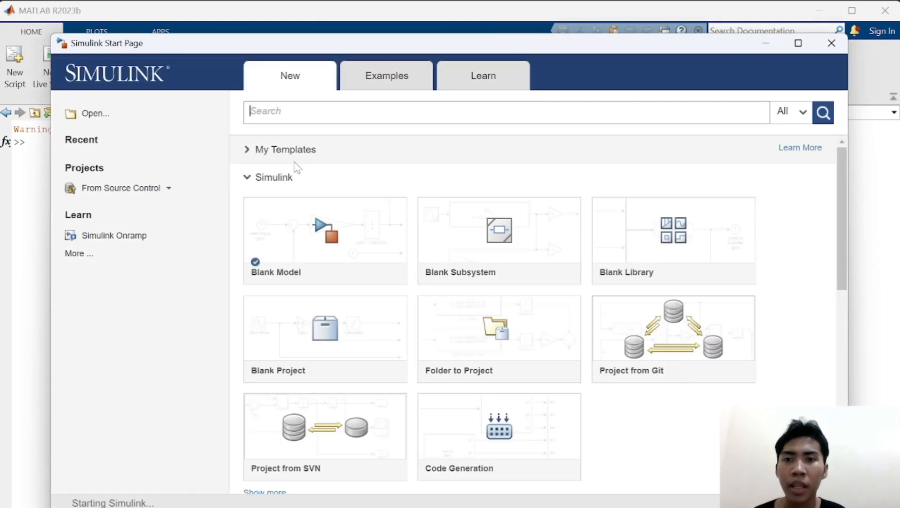
mouse_move(312, 260)
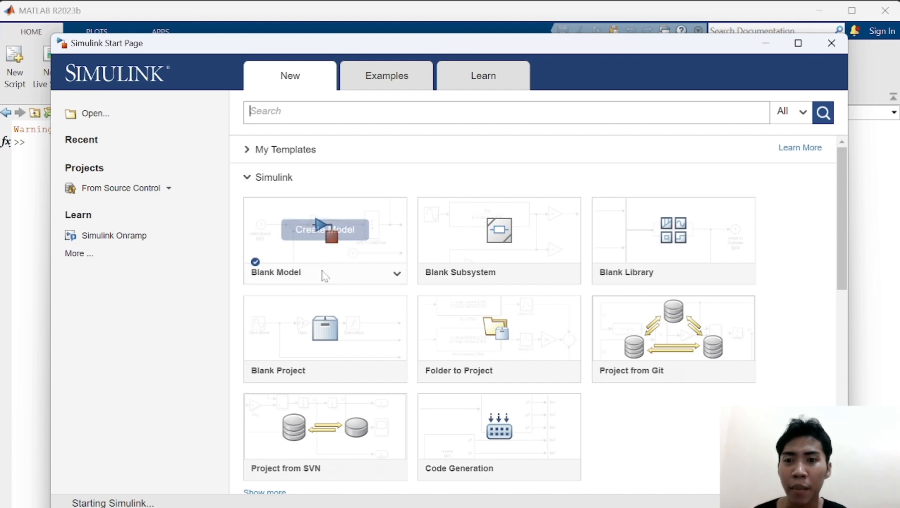
click(324, 231)
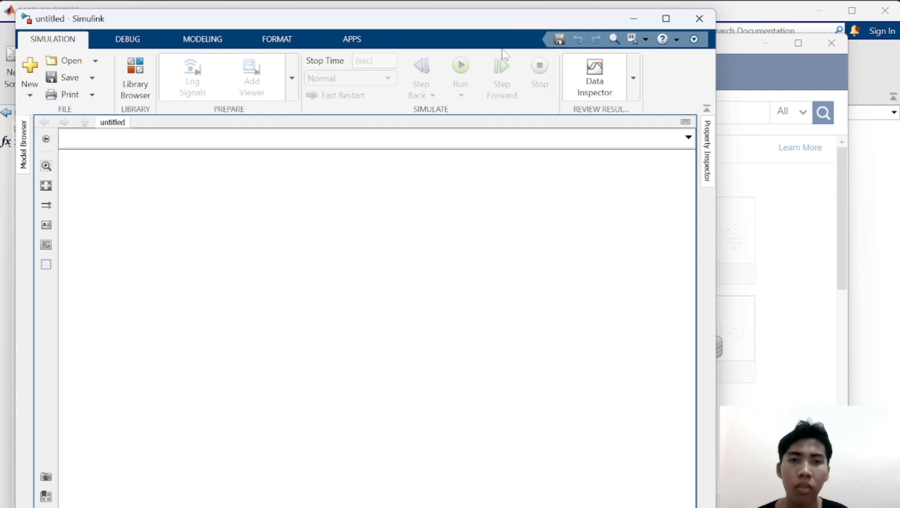
click(667, 19)
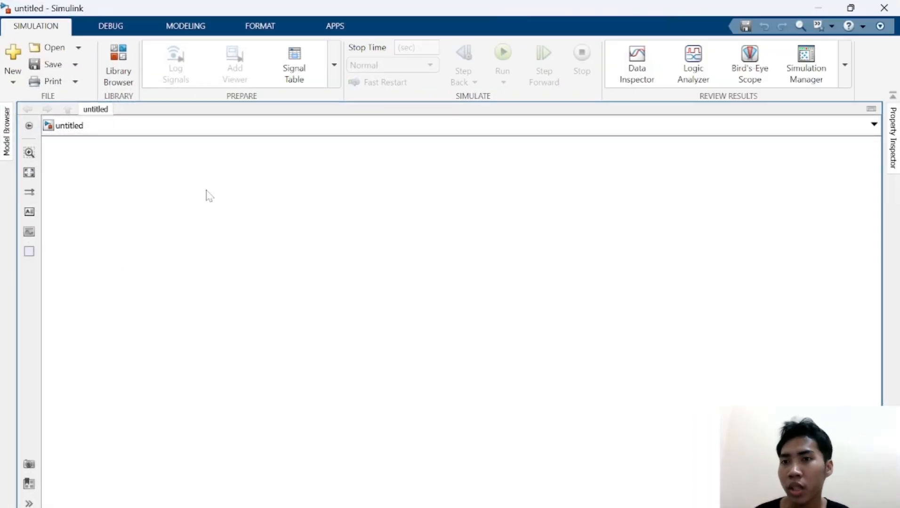
Add a Sine Wave block from the Simulink Sources library to the upper part of the blank model canvas
click(128, 83)
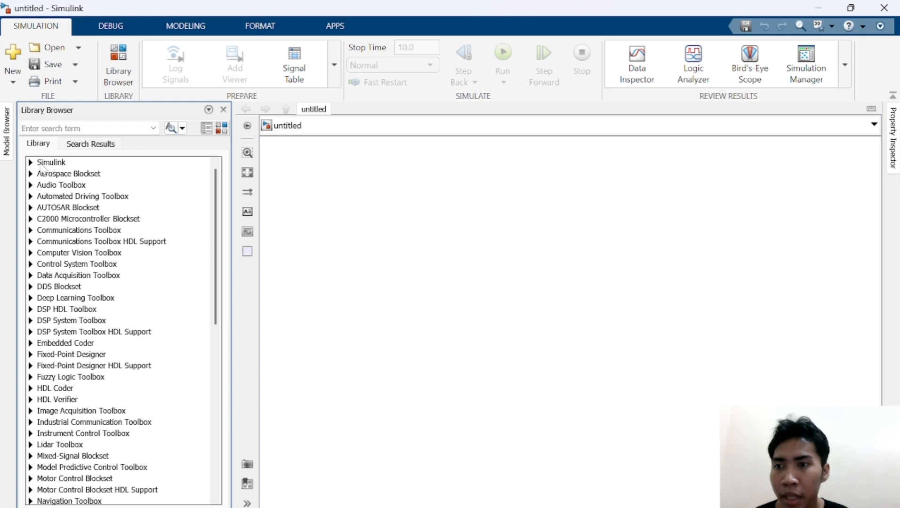
click(31, 162)
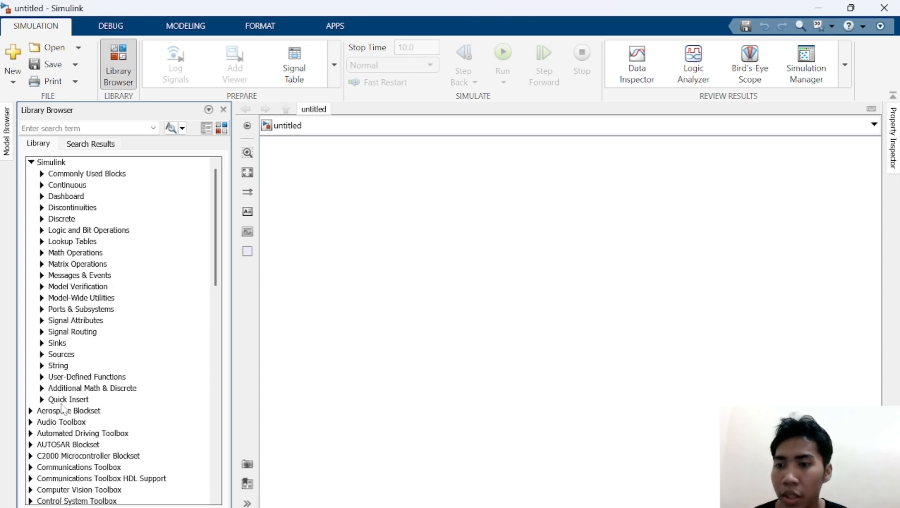
click(42, 356)
scroll(94, 372, down, 10)
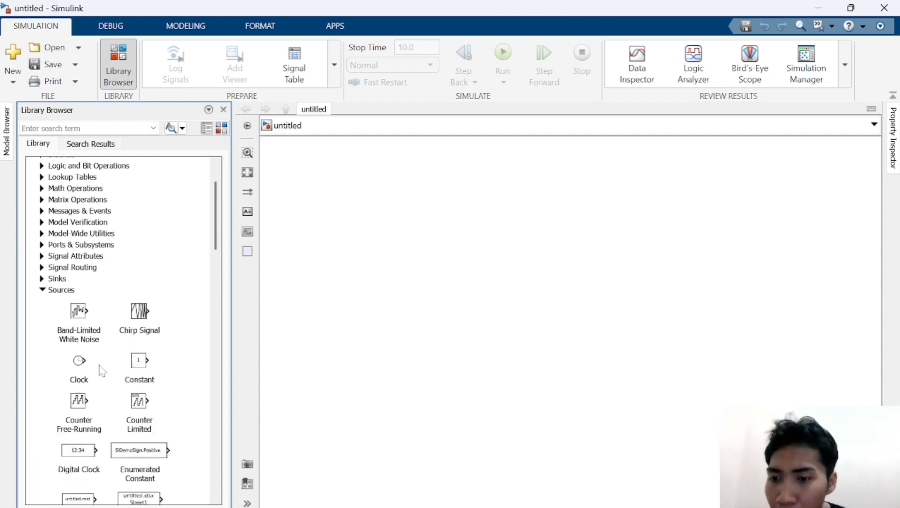
scroll(101, 369, down, 5)
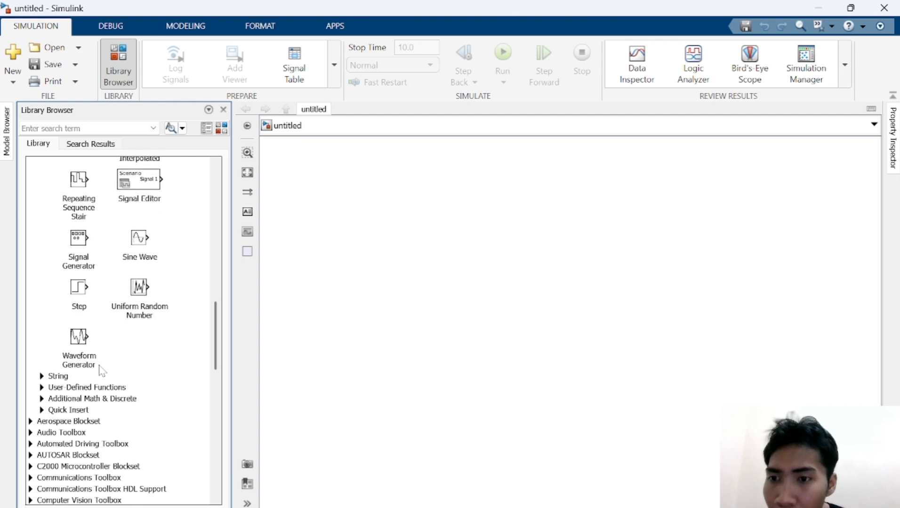
scroll(143, 251, up, 3)
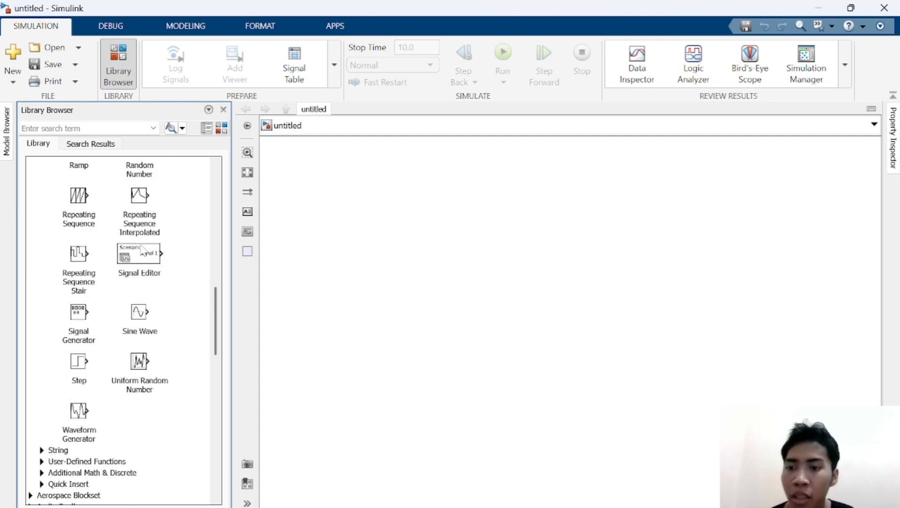
click(141, 323)
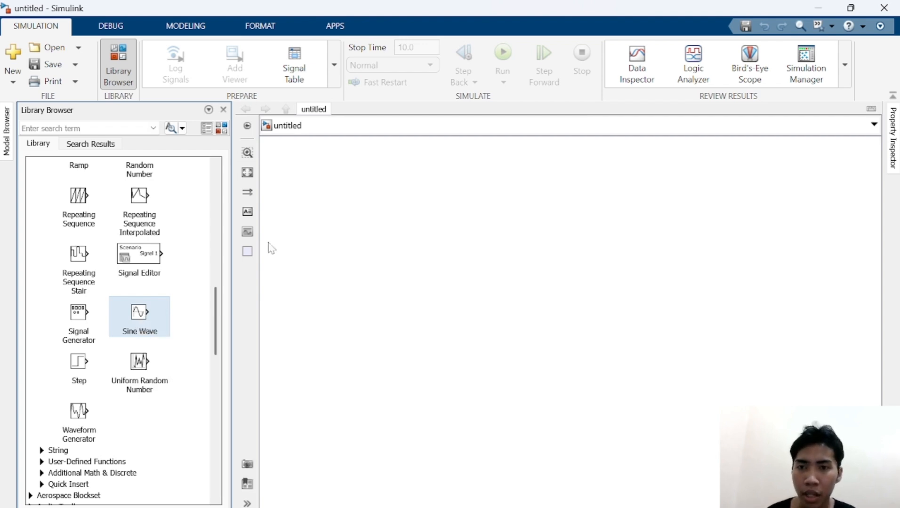
mouse_move(135, 317)
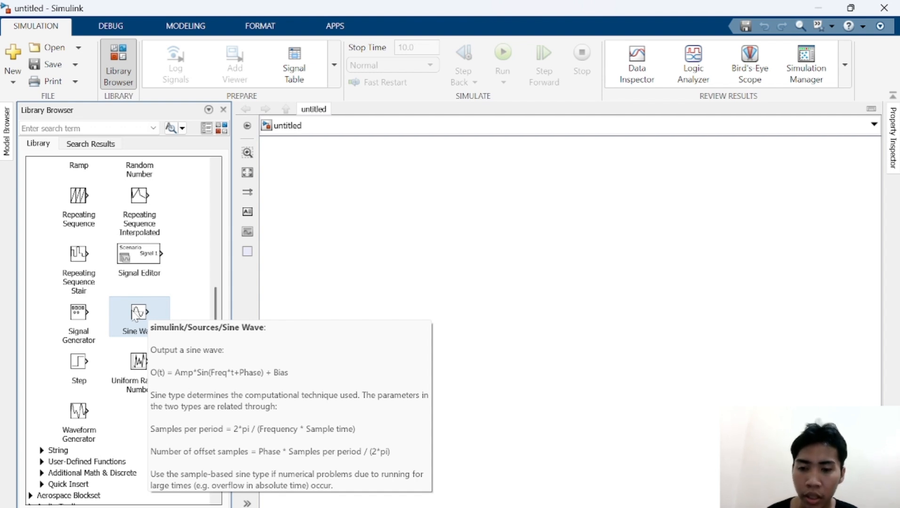
drag(135, 318, 400, 244)
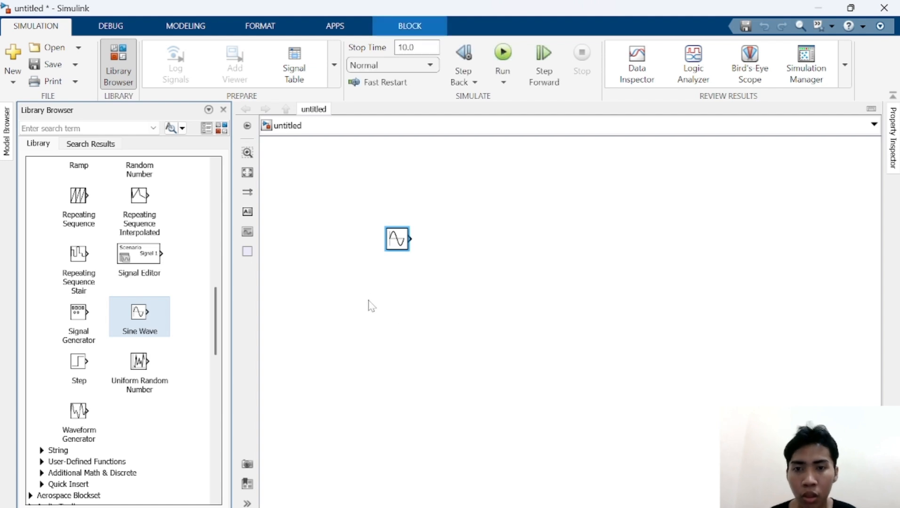
Add a Scope block from the Simulink Sinks library, level with the Sine Wave block on its output side
scroll(136, 284, up, 3)
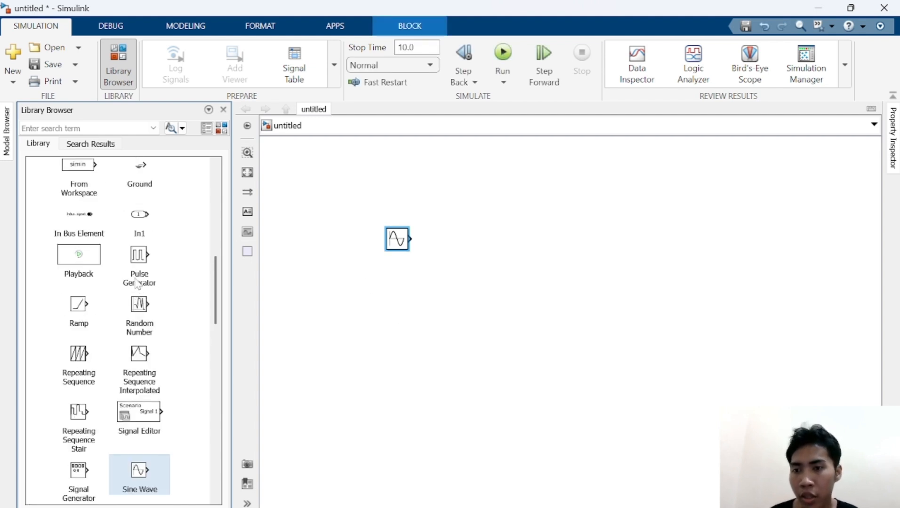
scroll(137, 284, up, 8)
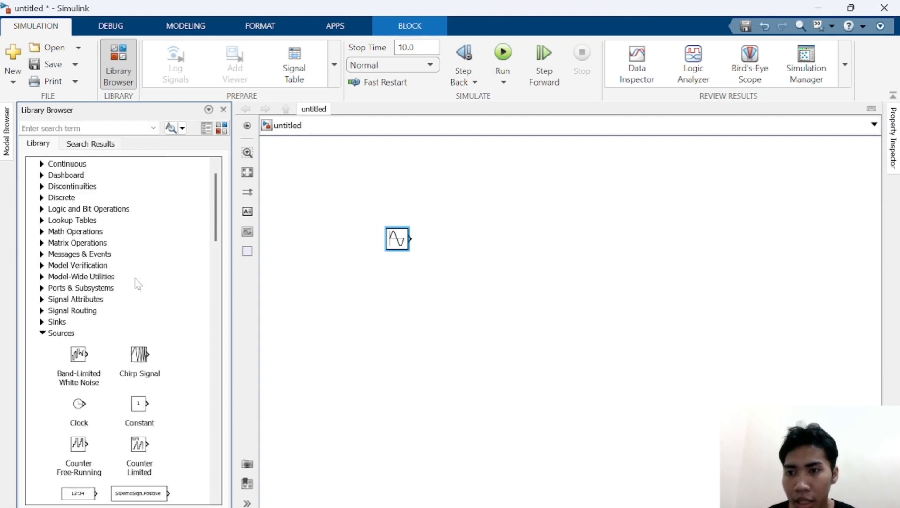
scroll(136, 284, down, 11)
scroll(138, 273, up, 9)
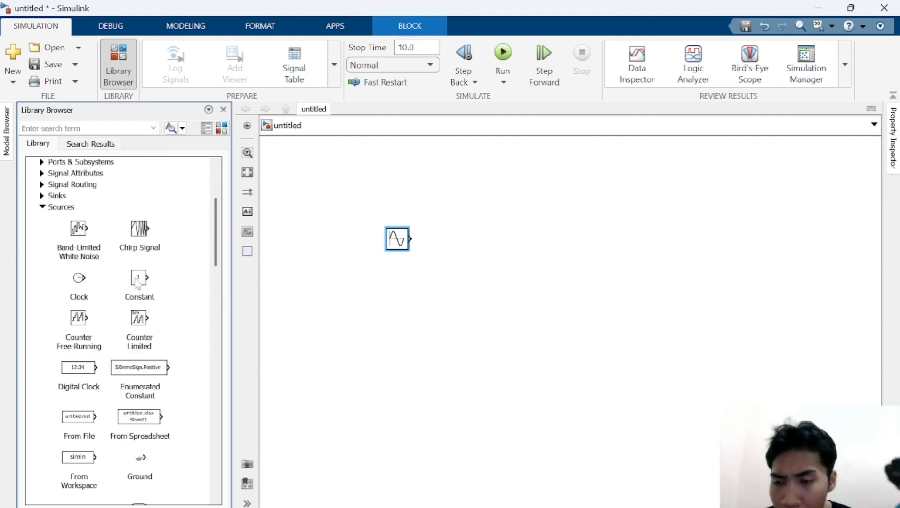
scroll(137, 284, up, 3)
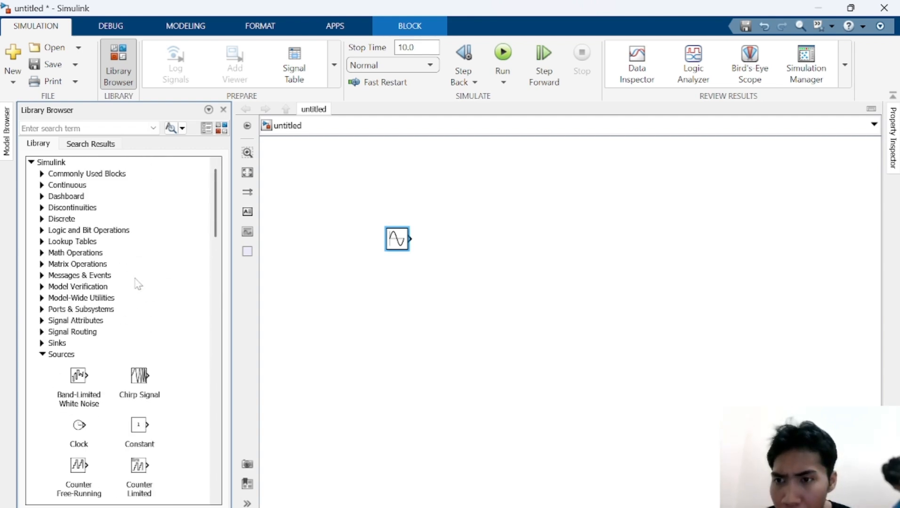
click(42, 345)
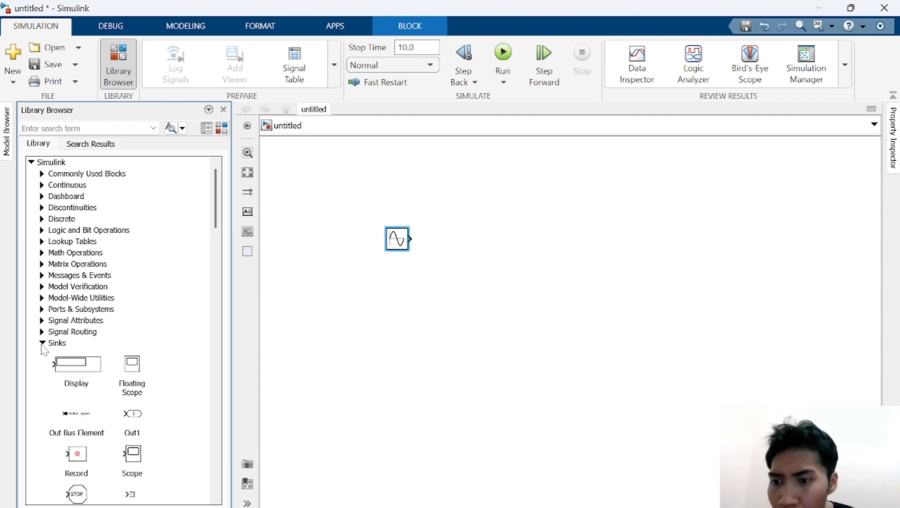
scroll(106, 362, down, 5)
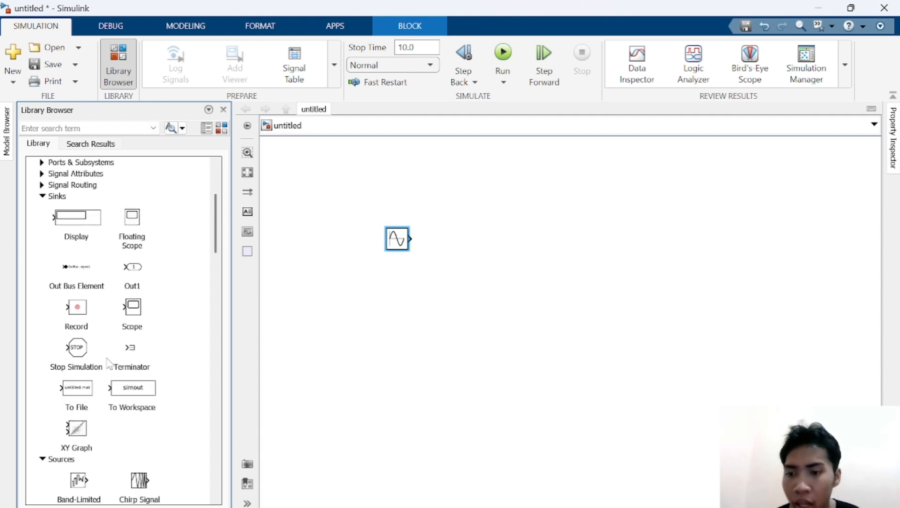
click(137, 315)
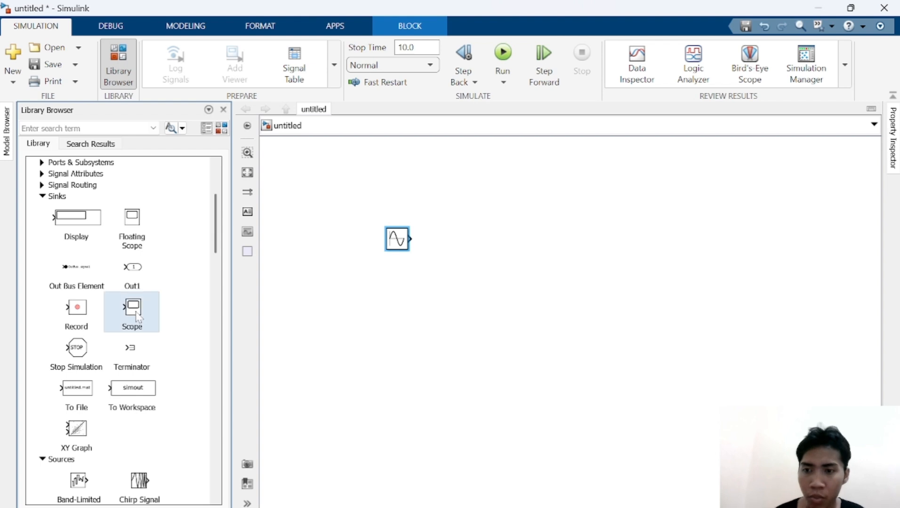
drag(137, 315, 550, 244)
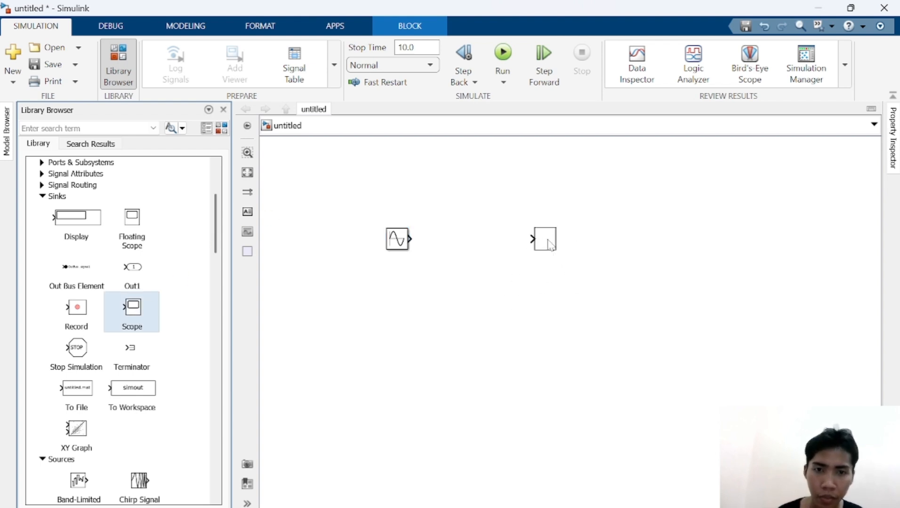
Connect the output of the Sine Wave block to the input of the Scope block
click(532, 274)
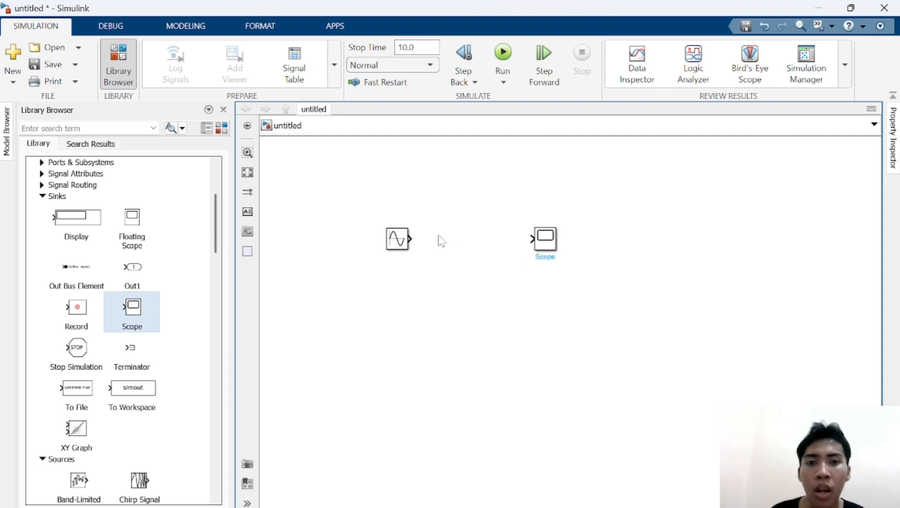
click(412, 243)
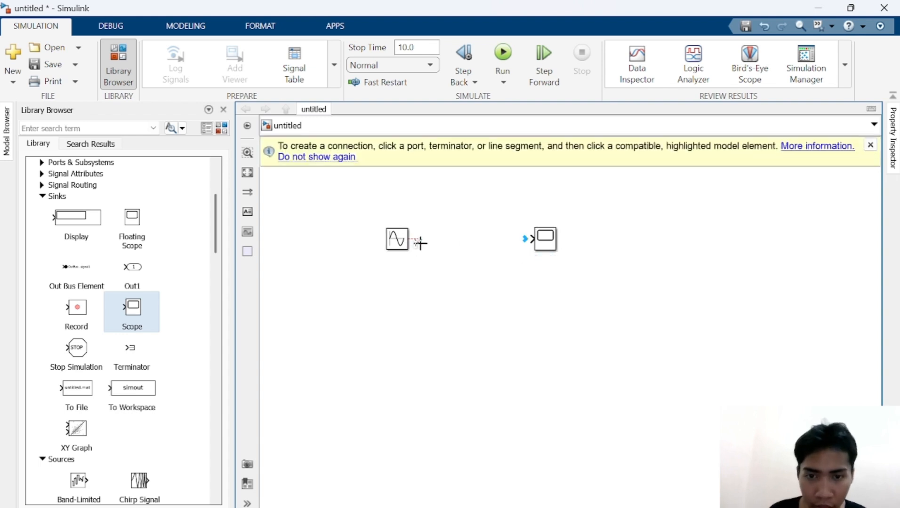
click(524, 239)
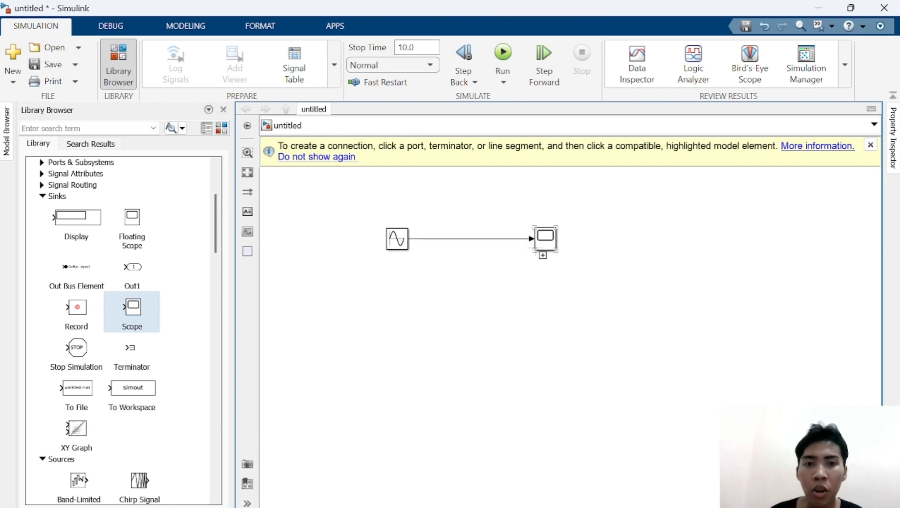
Set the Sine Wave block's amplitude to 5 and apply the parameter change
click(403, 241)
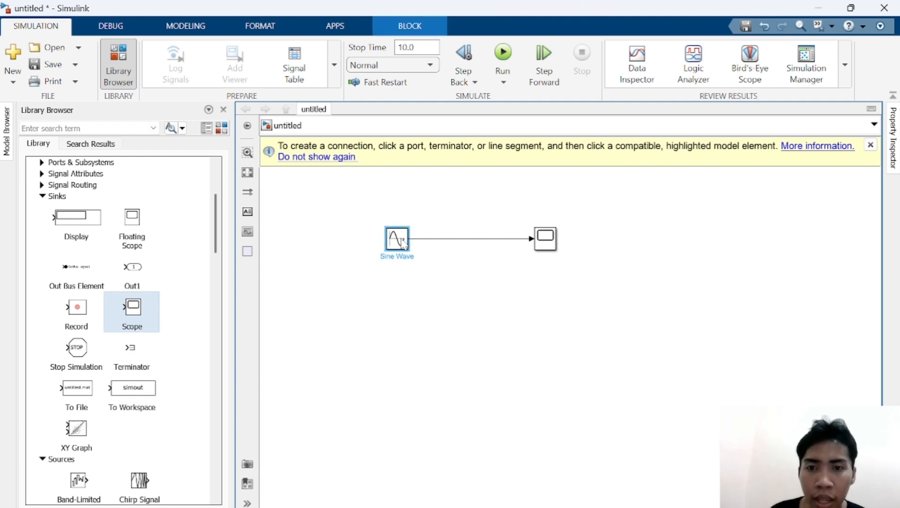
double_click(403, 241)
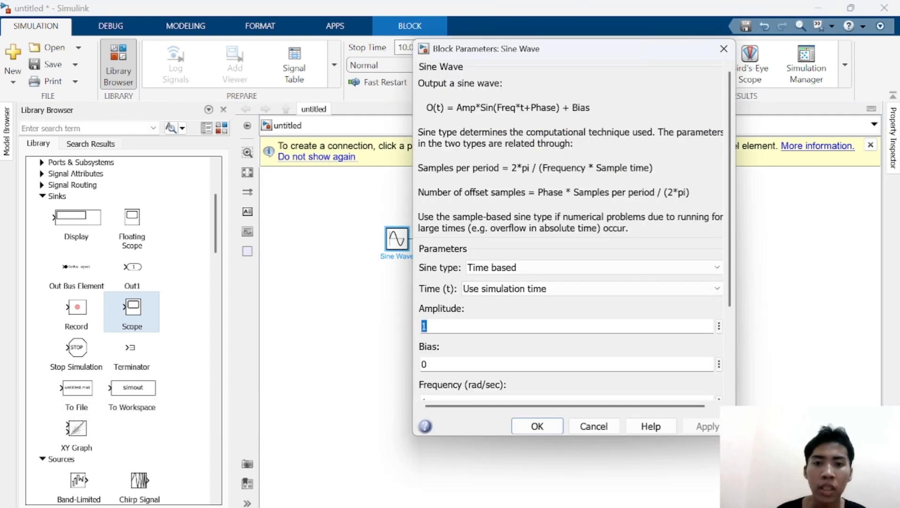
key(BackSpace)
text(5)
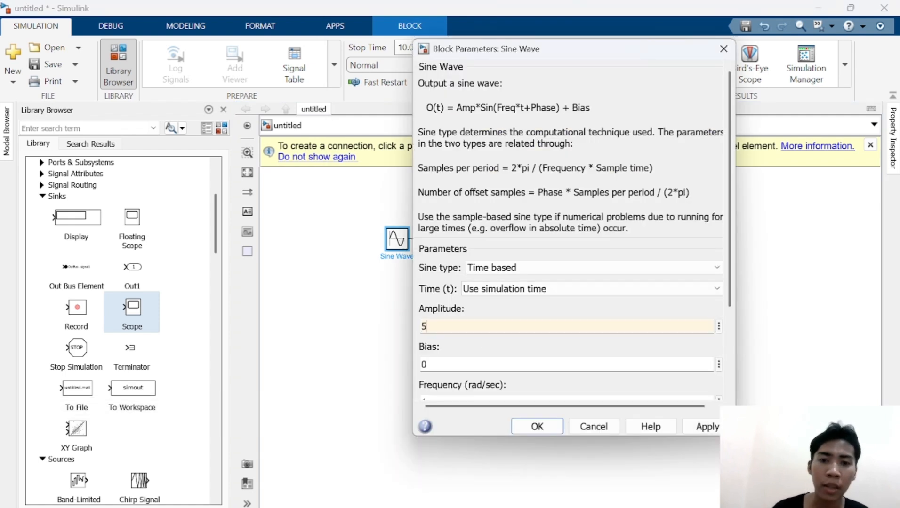
click(697, 428)
click(551, 426)
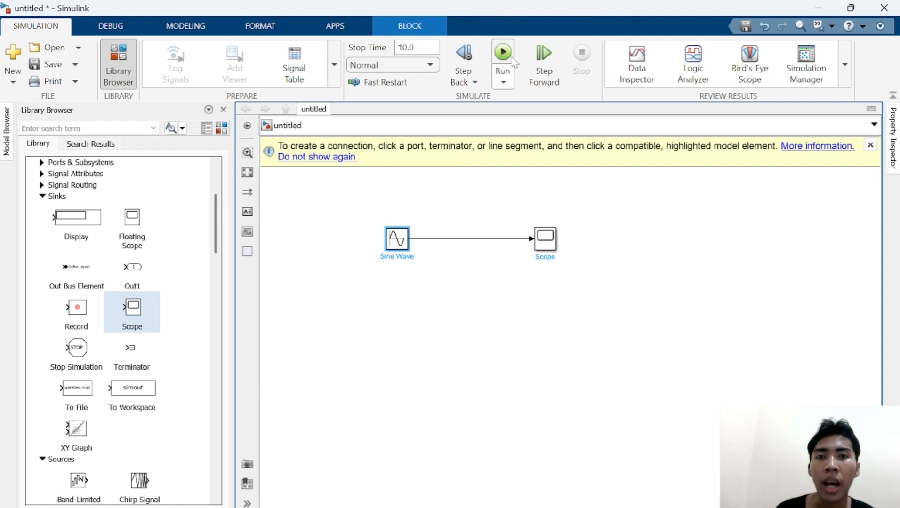
Run the simulation, examine the sine wave plot in the Scope, and close the Scope window
click(511, 55)
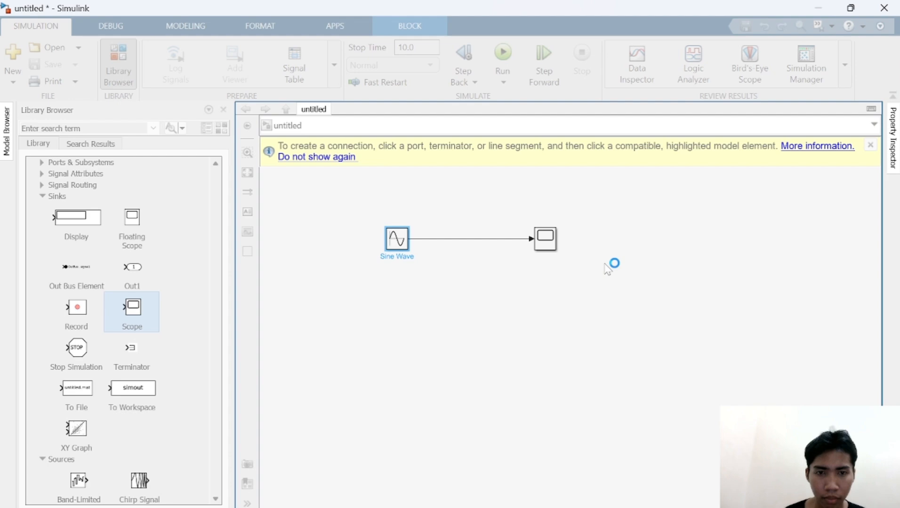
click(549, 242)
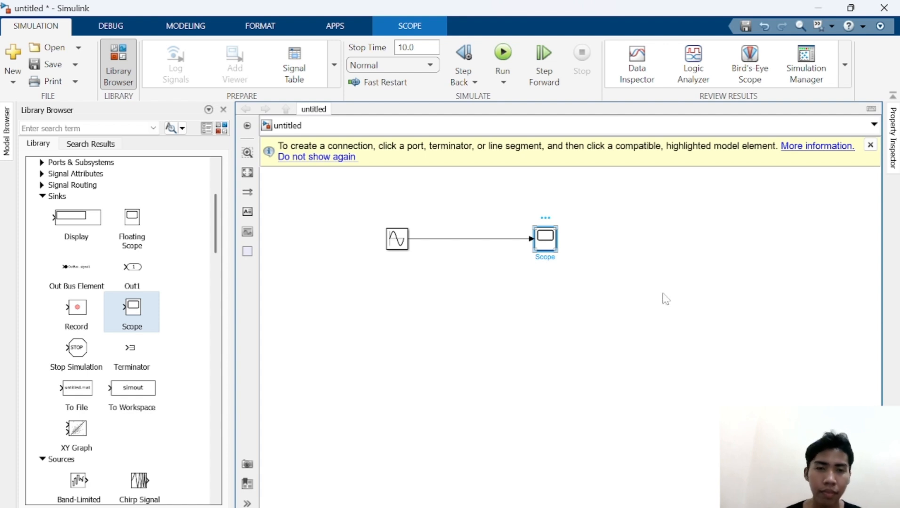
double_click(545, 239)
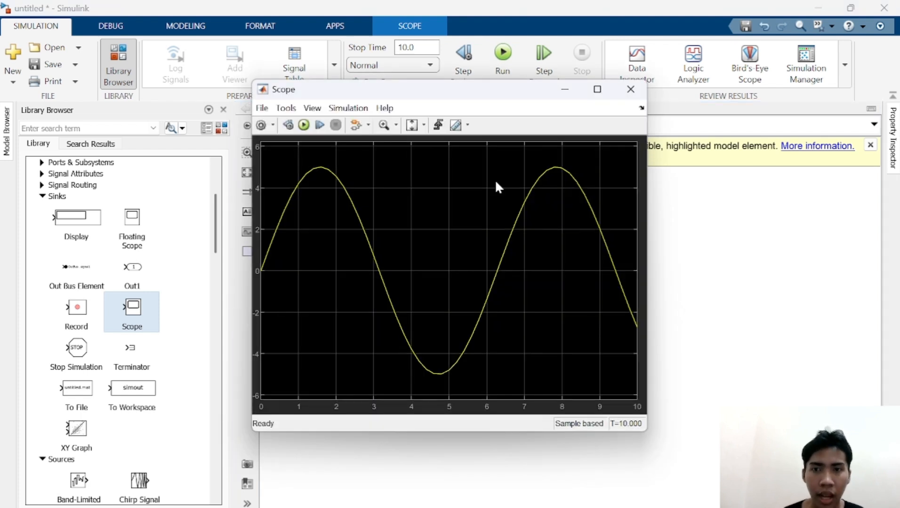
drag(468, 100, 506, 166)
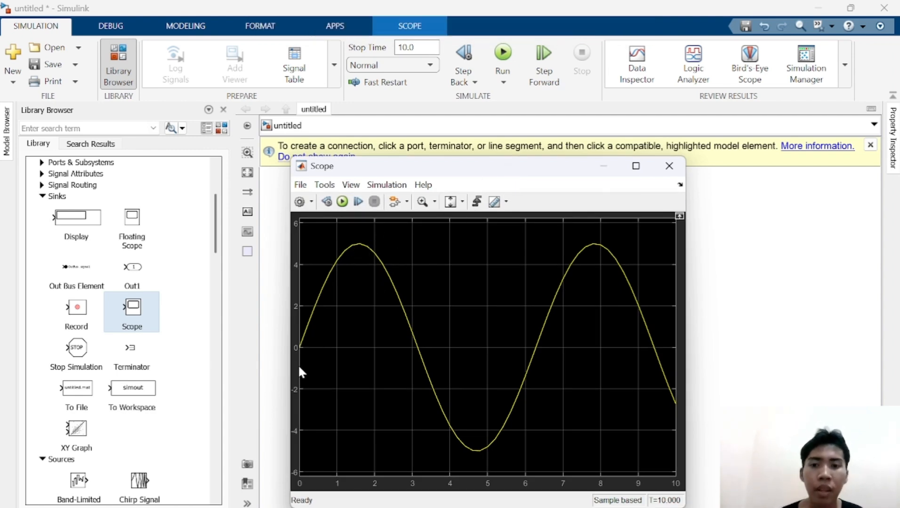
click(657, 164)
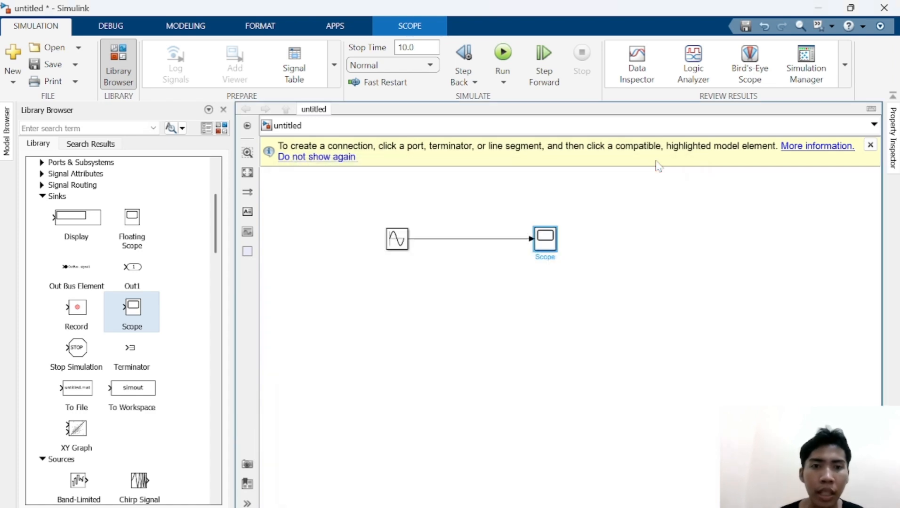
Set the Sine Wave block's amplitude to 6, apply the change and close its parameters
click(387, 246)
double_click(386, 246)
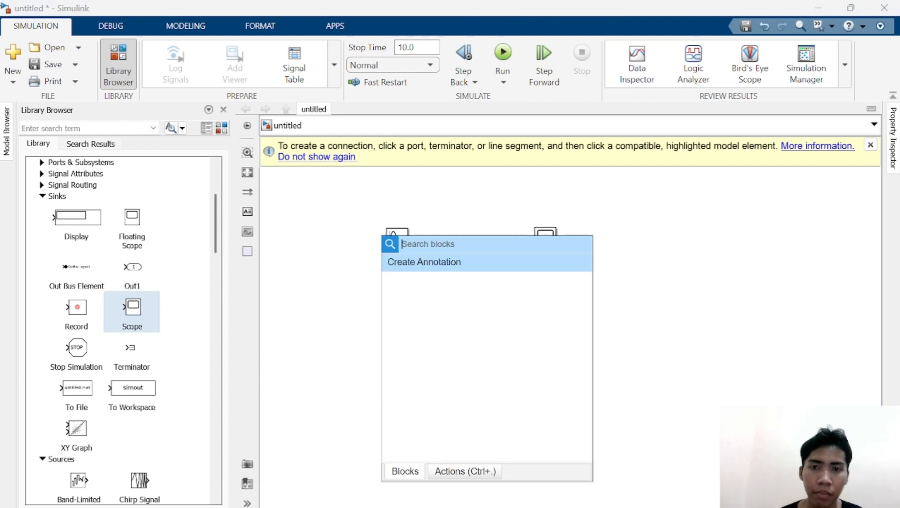
click(315, 250)
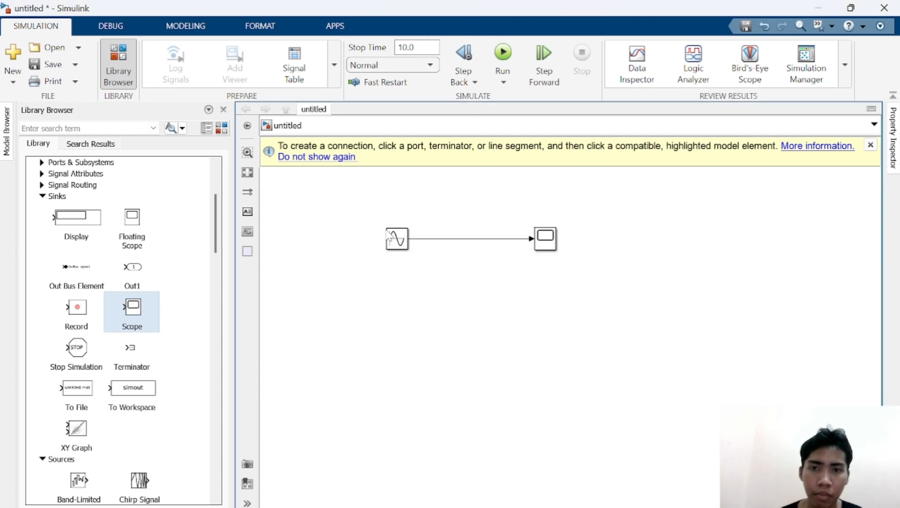
double_click(396, 239)
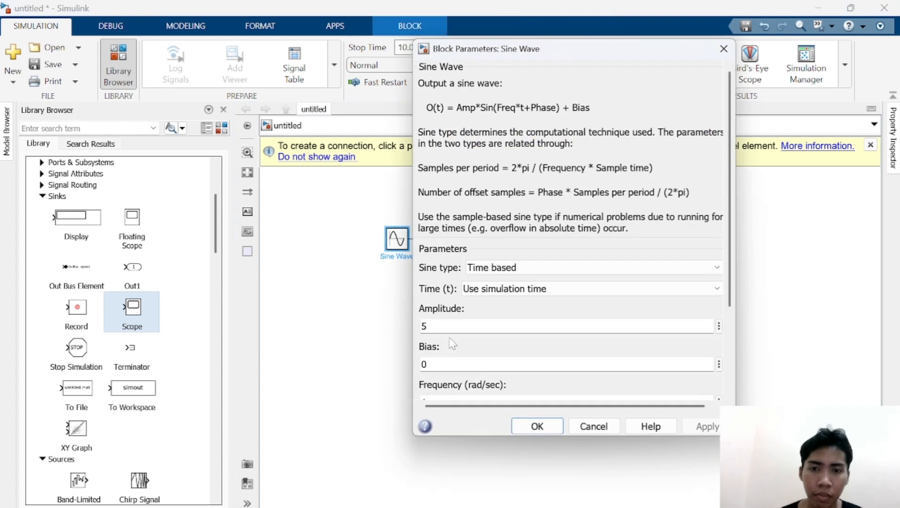
double_click(424, 327)
text(6)
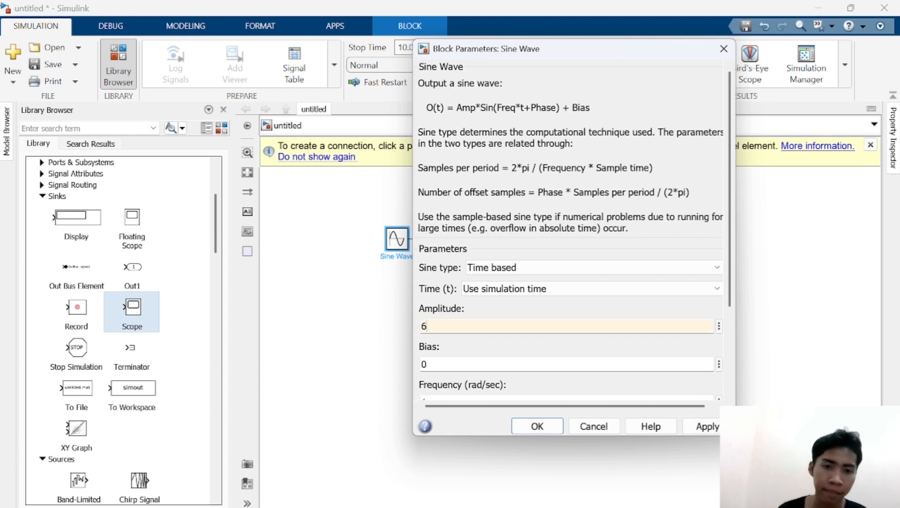
click(700, 430)
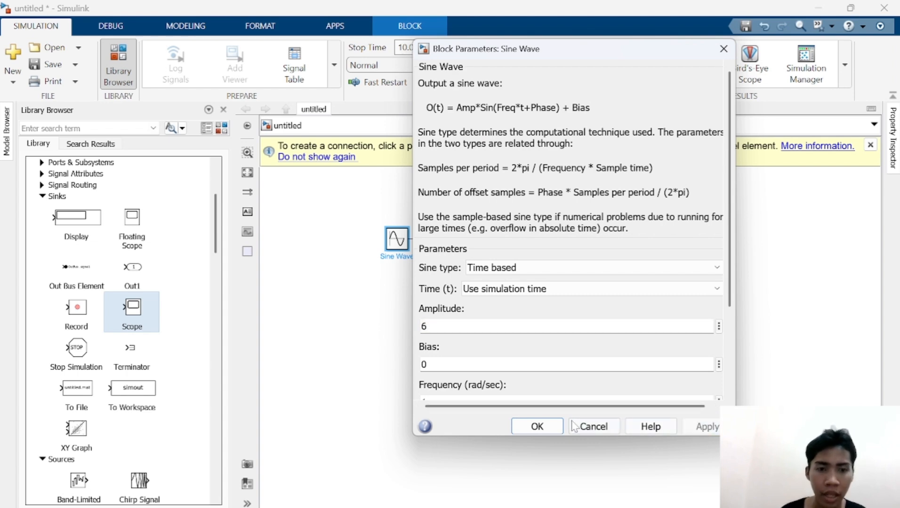
click(546, 427)
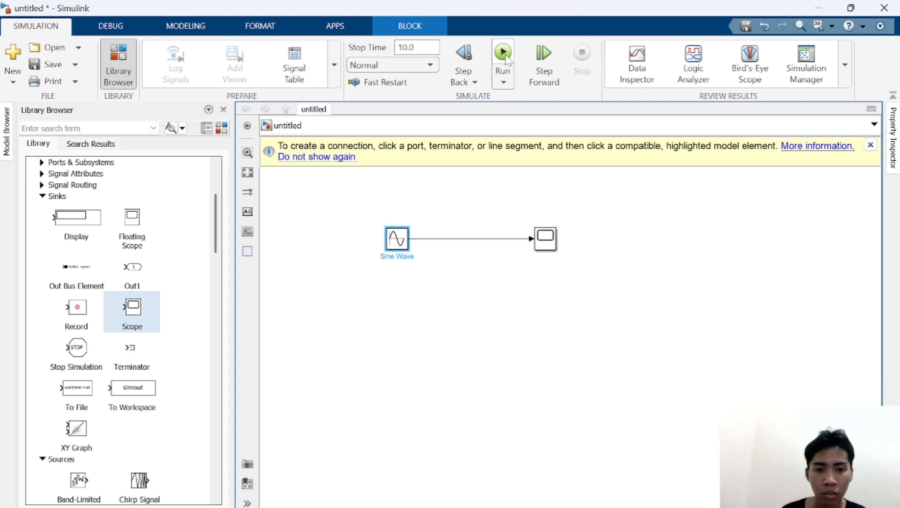
Run the simulation with the new amplitude, view the resulting sine wave in the Scope, and close the plot
double_click(542, 242)
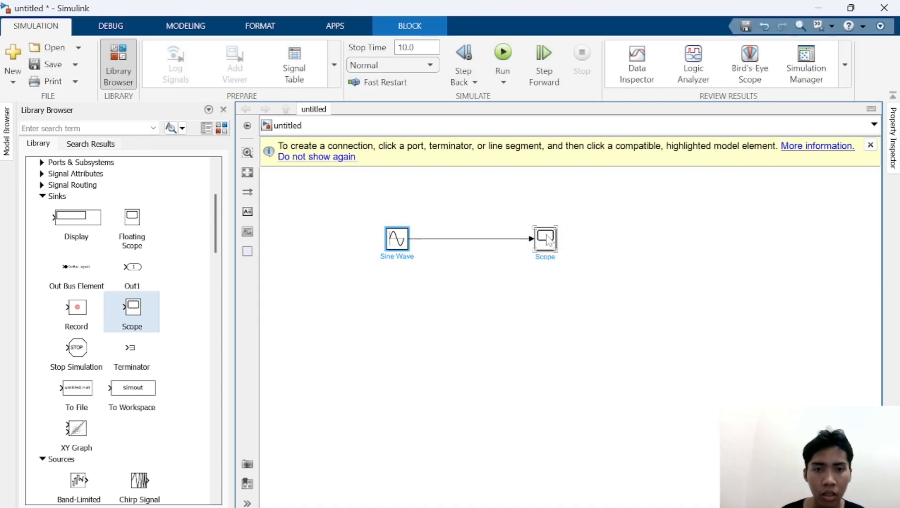
double_click(546, 238)
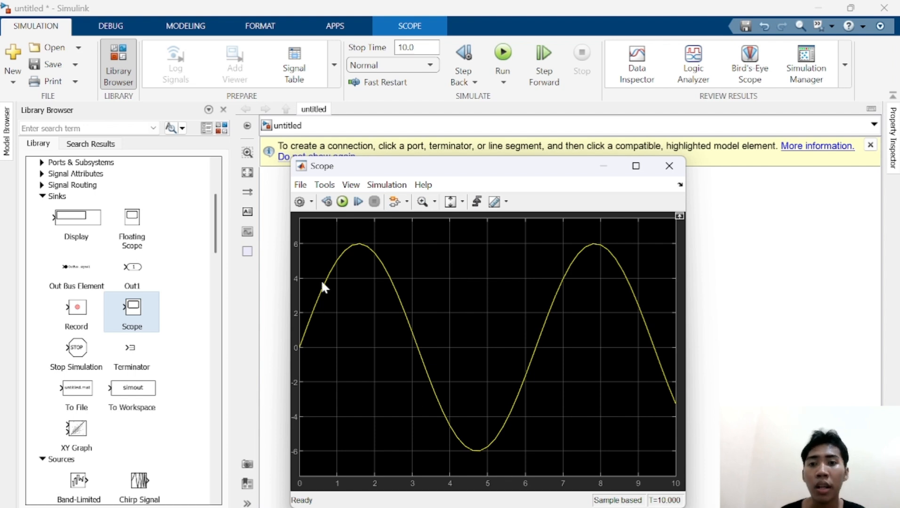
click(668, 166)
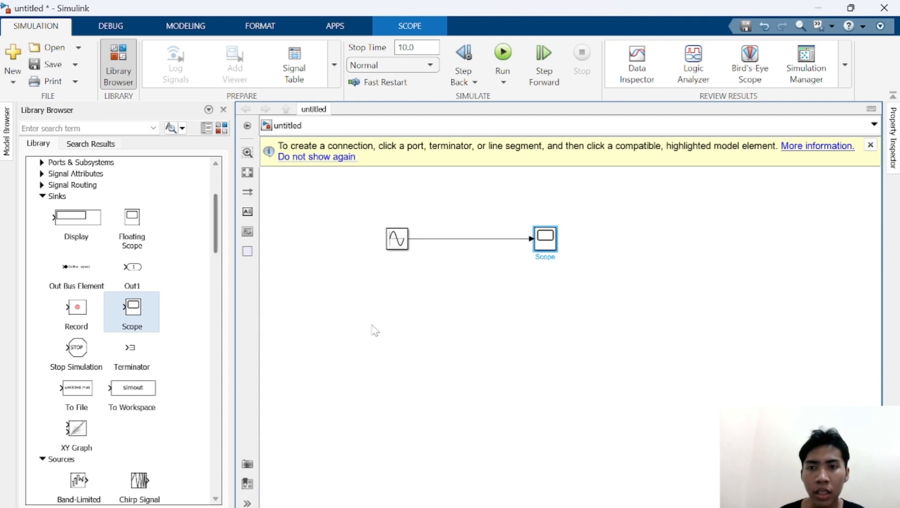
Insert a Gain block from the Simulink Commonly Used Blocks library on the line between the Sine Wave and Scope blocks
scroll(145, 267, up, 1)
scroll(146, 267, up, 2)
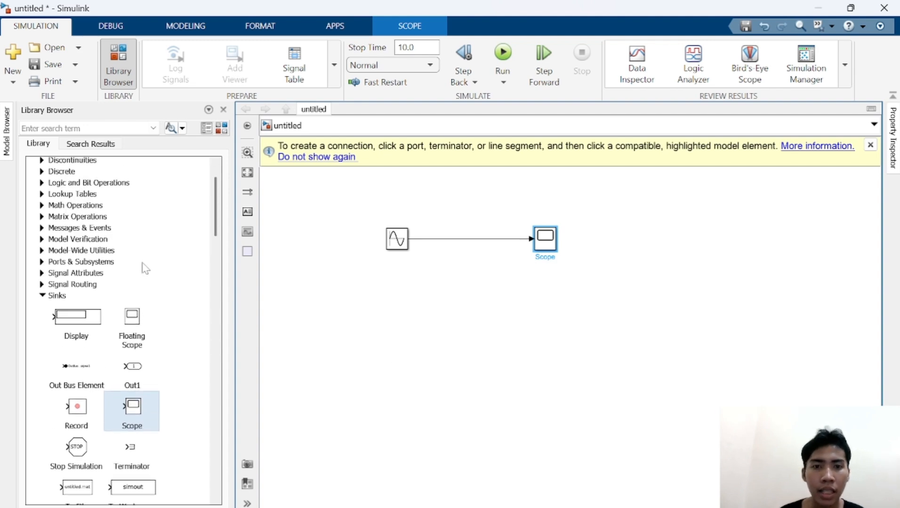
scroll(145, 268, up, 2)
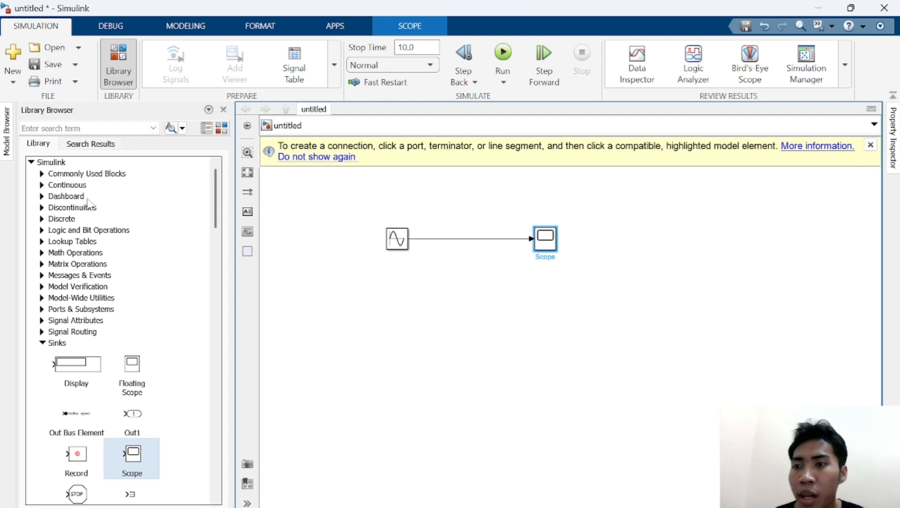
click(42, 174)
scroll(141, 289, down, 5)
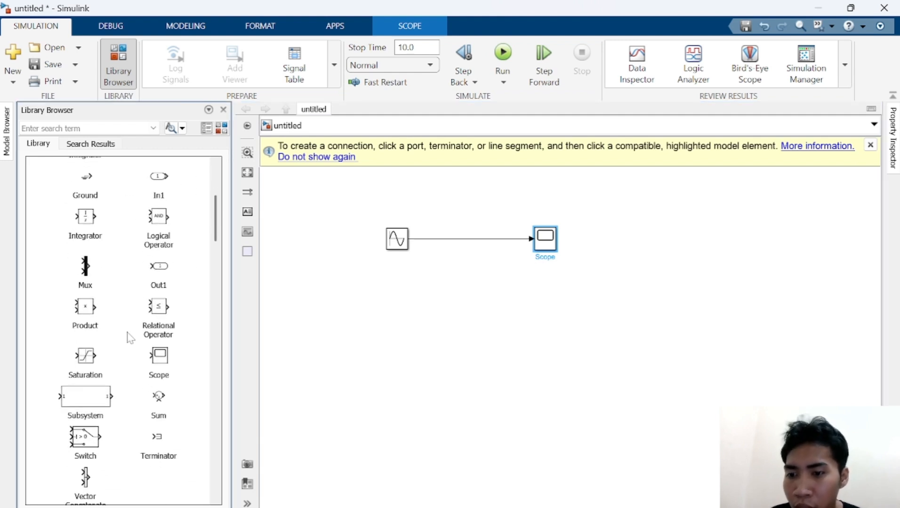
scroll(130, 337, up, 5)
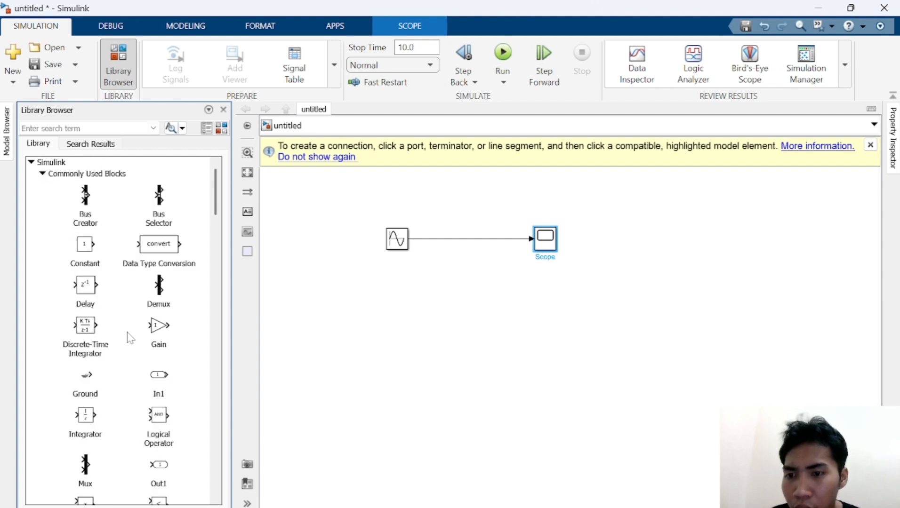
click(163, 326)
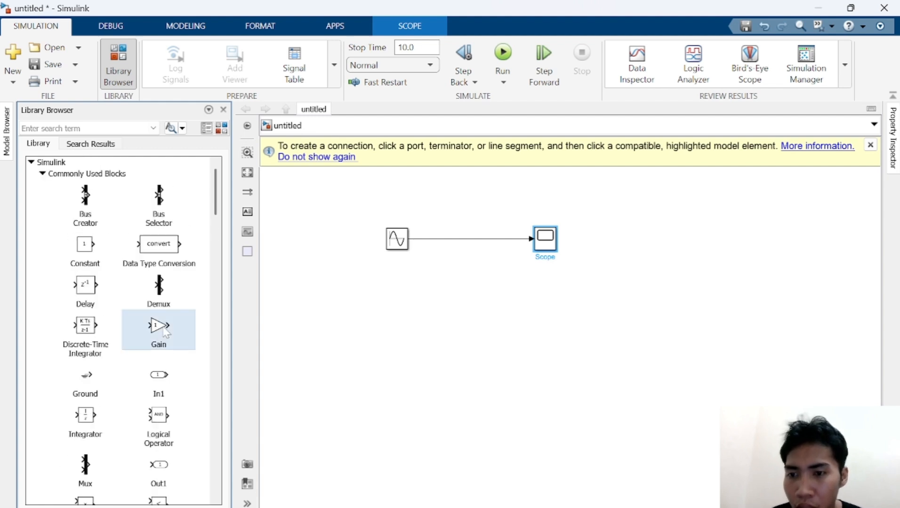
drag(165, 332, 470, 249)
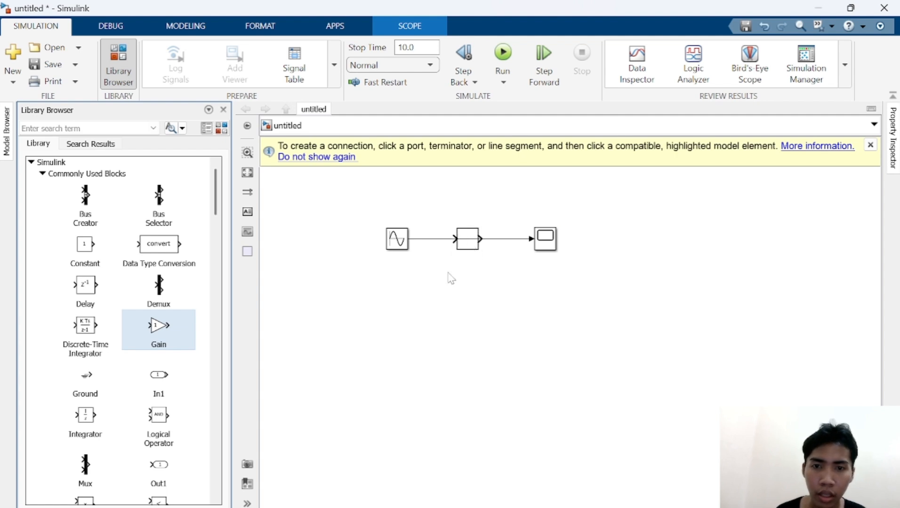
Delete the old line segments and reconnect the Sine Wave output to the Gain input and the Gain output to the Scope
click(438, 238)
key(Delete)
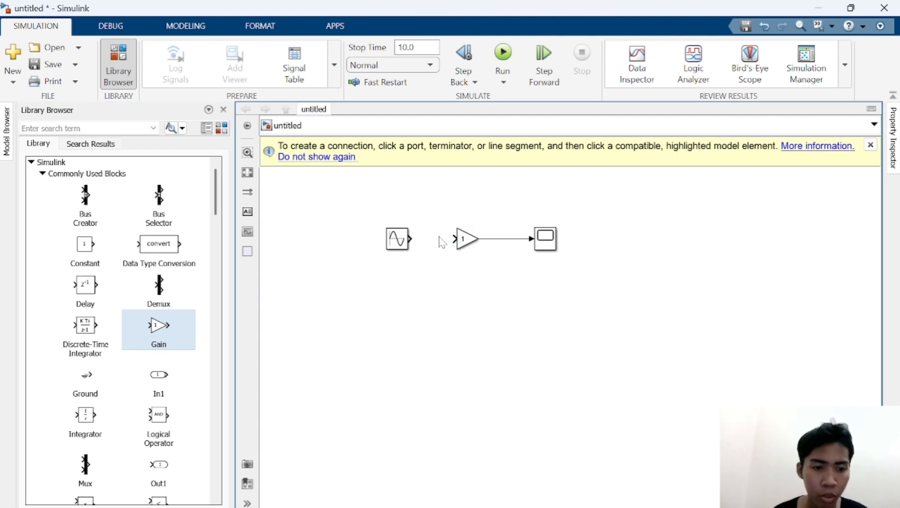
click(509, 239)
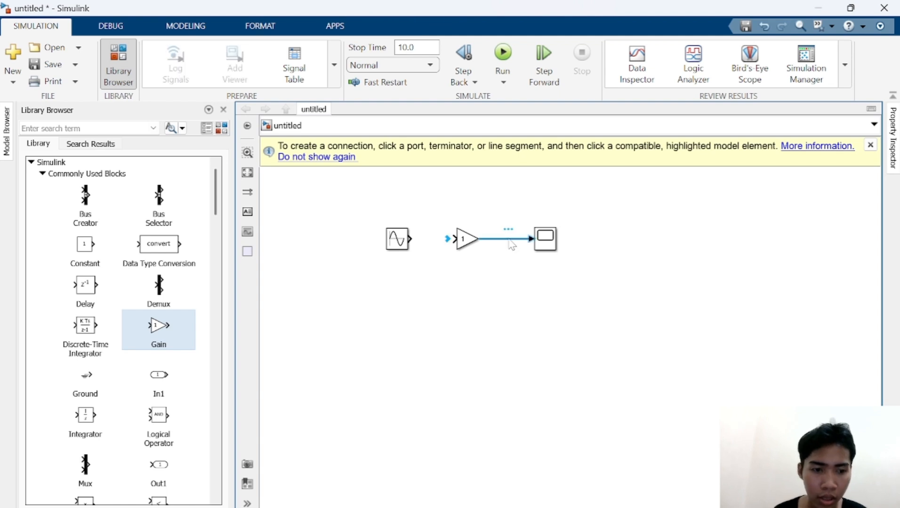
key(Delete)
drag(410, 239, 462, 239)
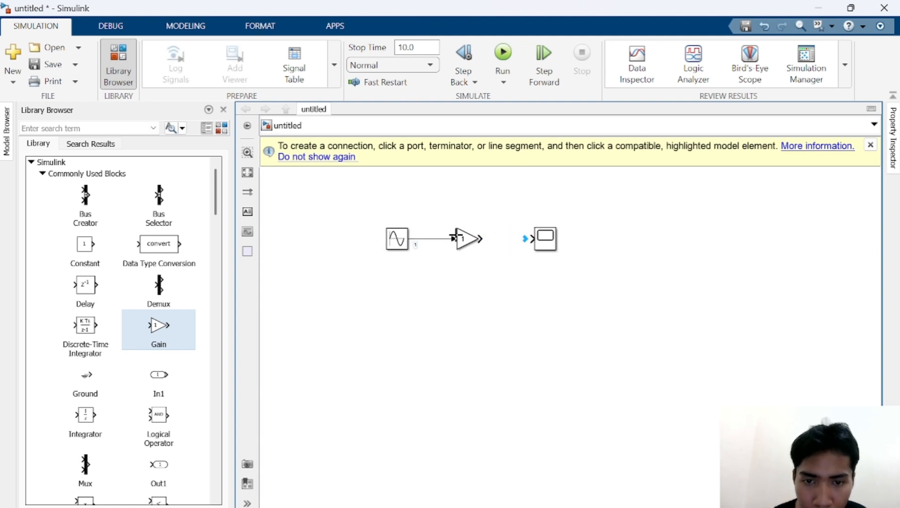
click(479, 246)
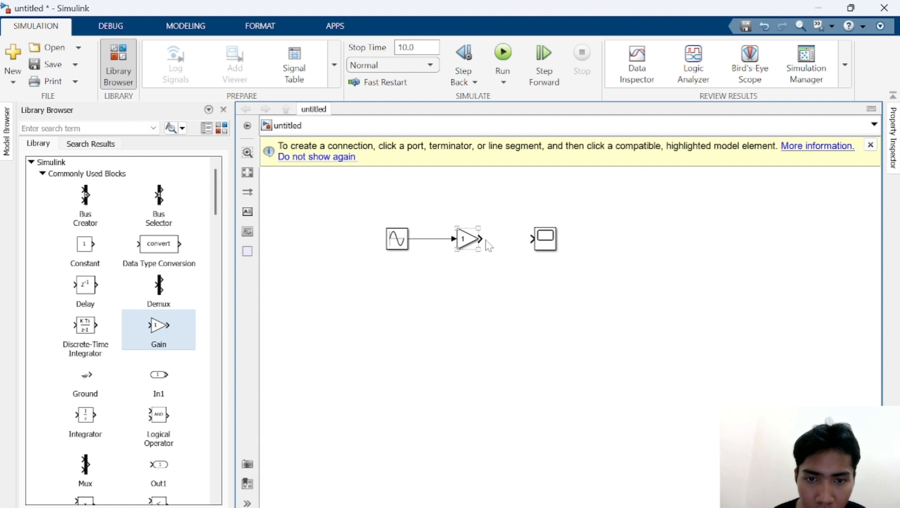
drag(481, 239, 531, 239)
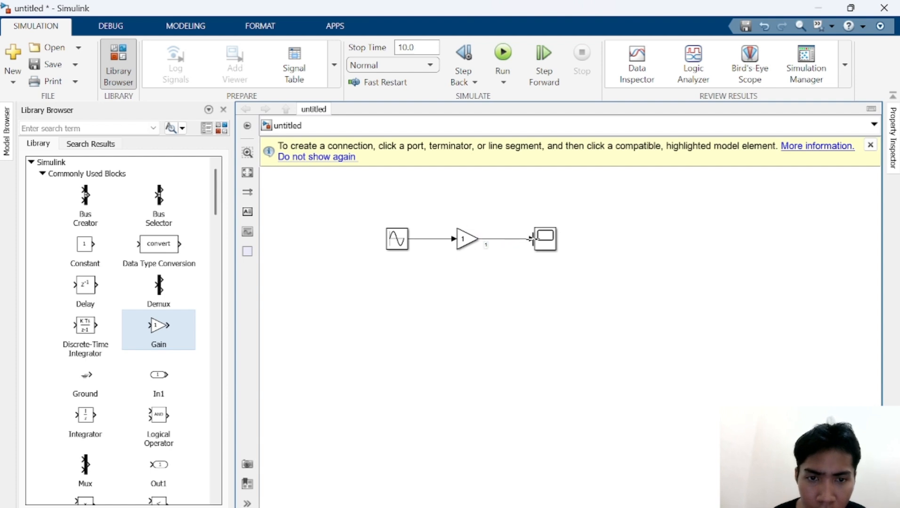
Set the Gain block's gain to 2, apply the change and close its parameters
click(469, 248)
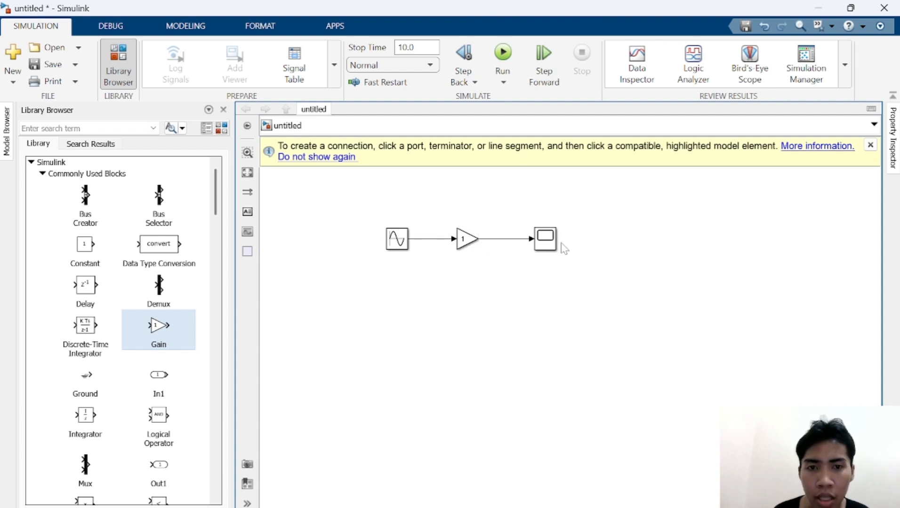
double_click(468, 239)
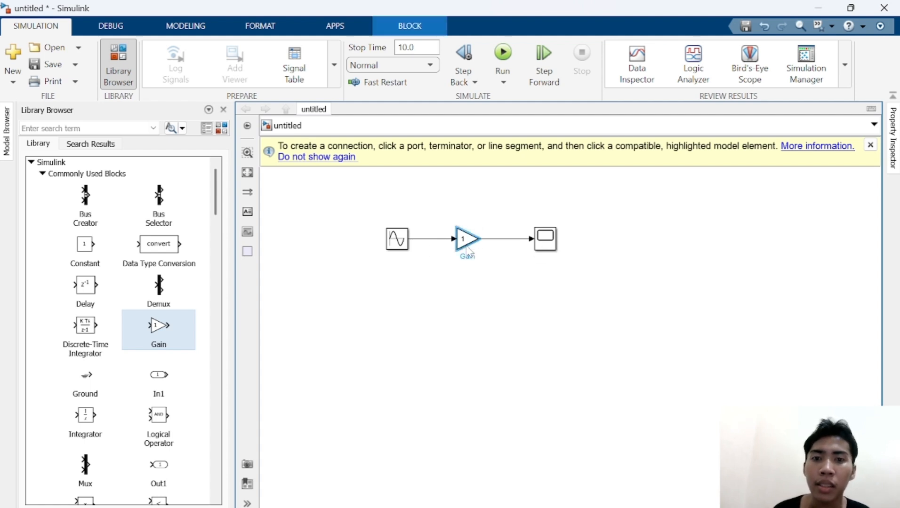
text(2)
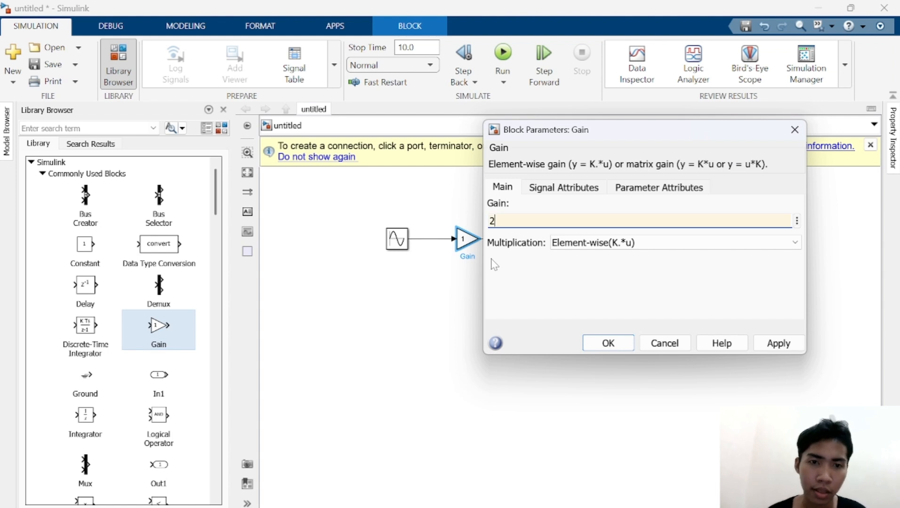
click(766, 348)
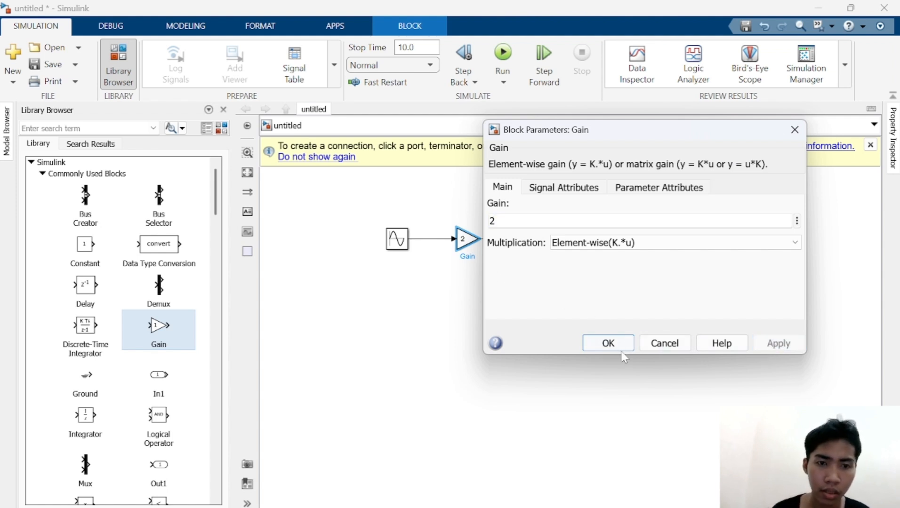
click(609, 343)
Check the amplitude in the Sine Wave block's parameters and close them without changes
double_click(390, 240)
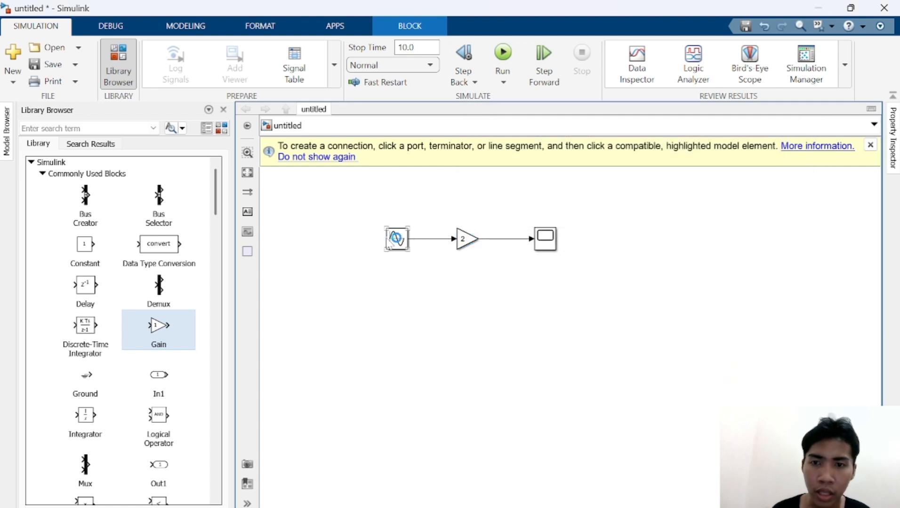
click(341, 223)
click(405, 241)
double_click(405, 241)
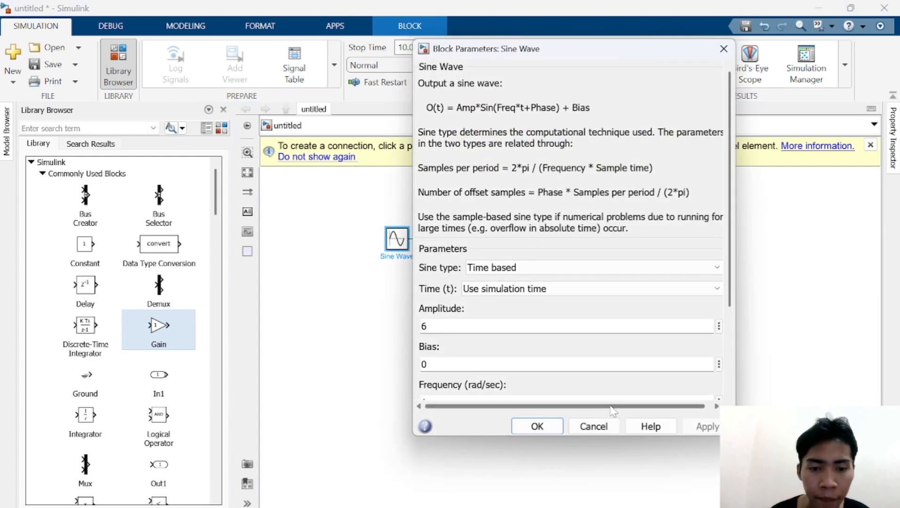
click(558, 427)
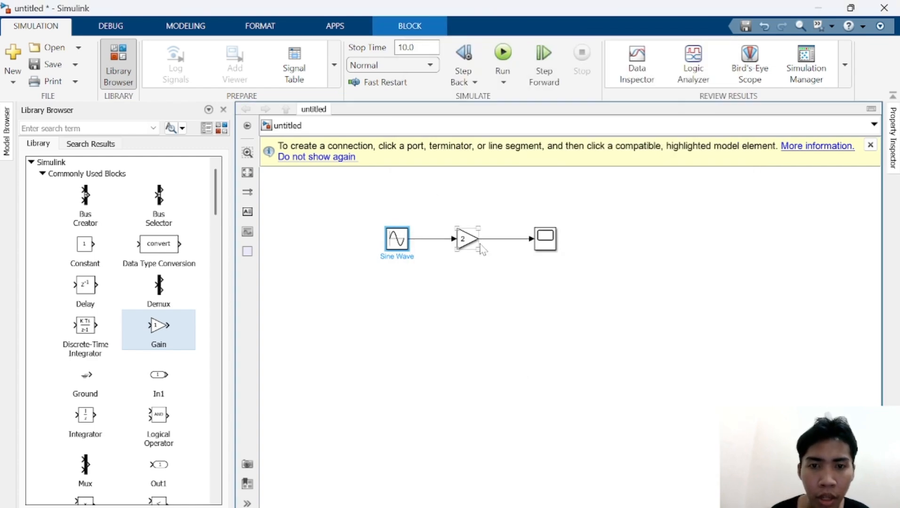
Run the simulation with the Gain block included, examine the amplified wave in the Scope, and close the plot
click(512, 64)
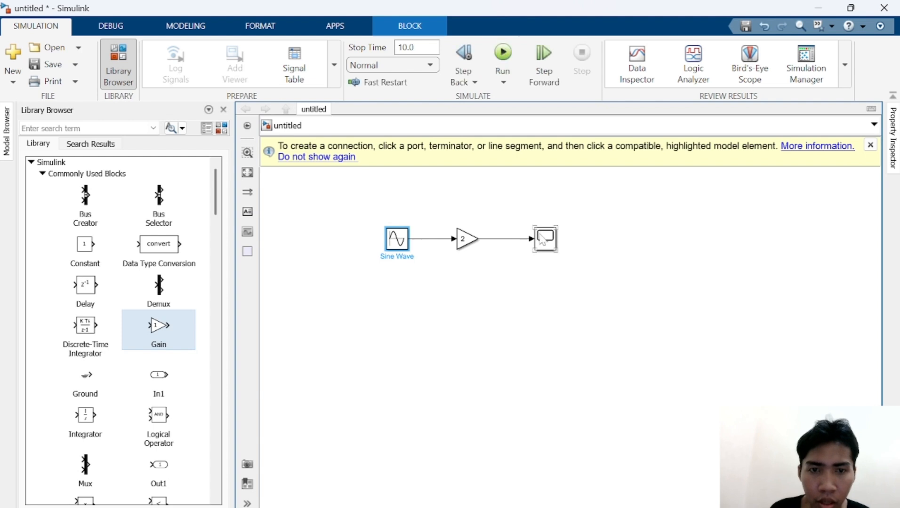
click(541, 240)
double_click(543, 239)
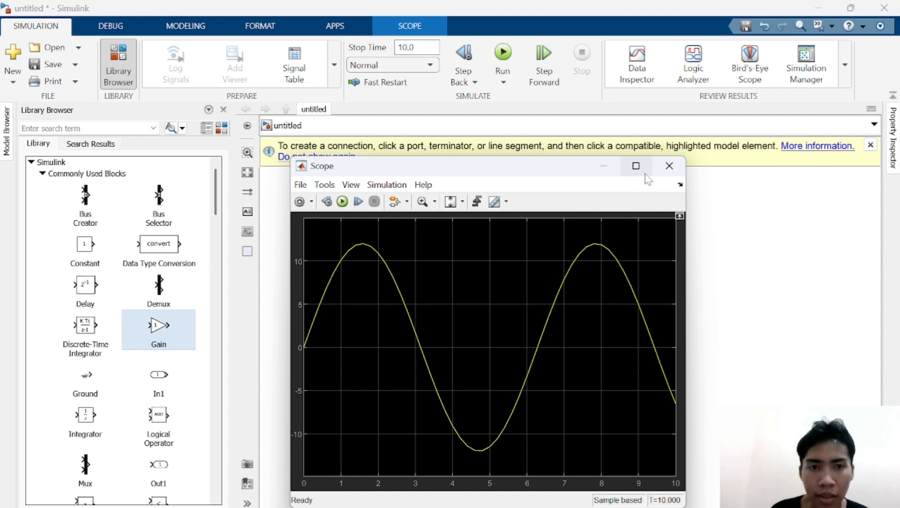
click(668, 165)
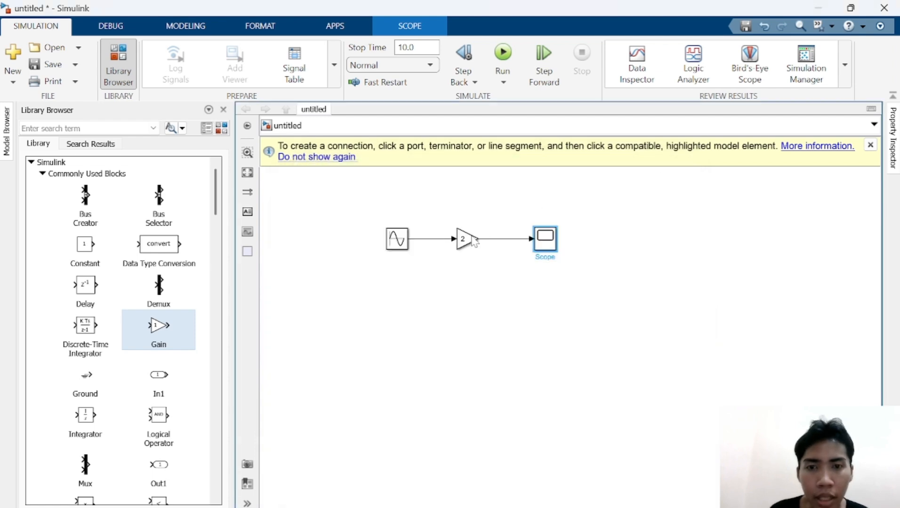
Set the Sine Wave block's amplitude to 5, apply the change and close its parameters
double_click(403, 242)
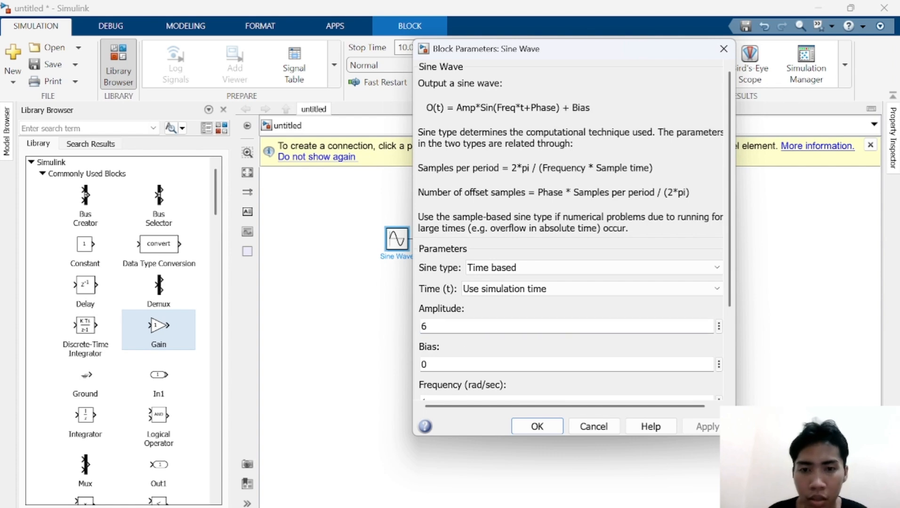
double_click(424, 326)
text(5)
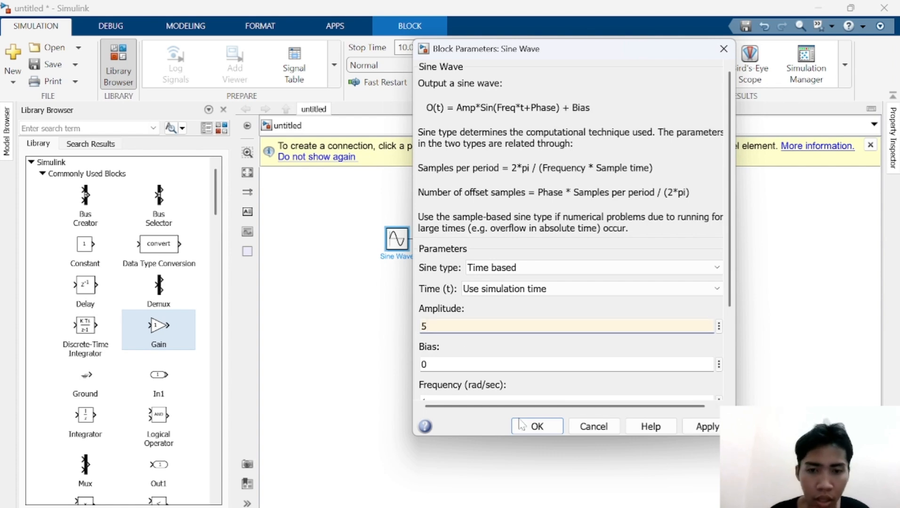
click(699, 431)
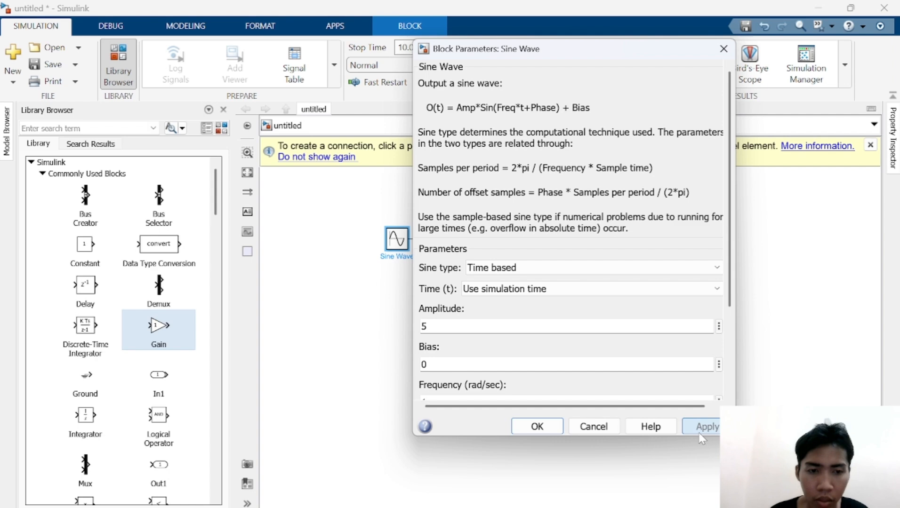
click(555, 430)
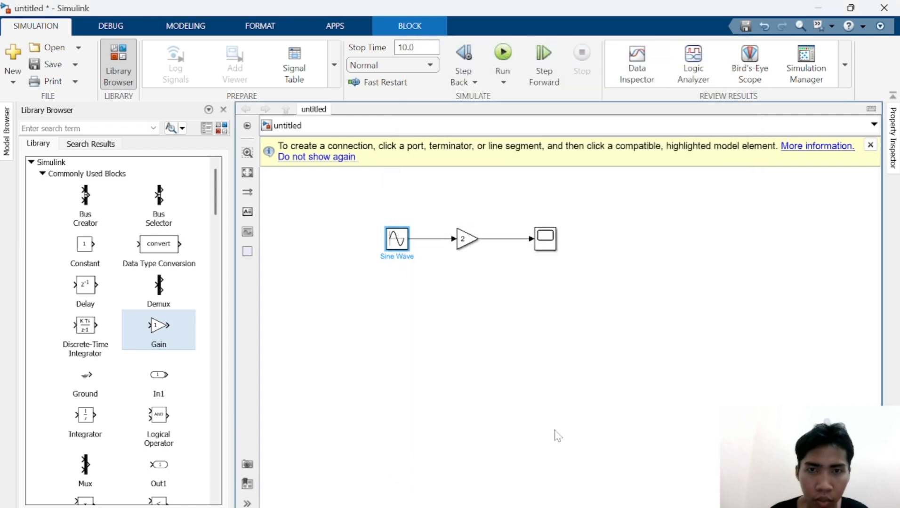
Run the simulation with the updated sine amplitude, examine the output wave in the Scope, and close the plot
click(502, 52)
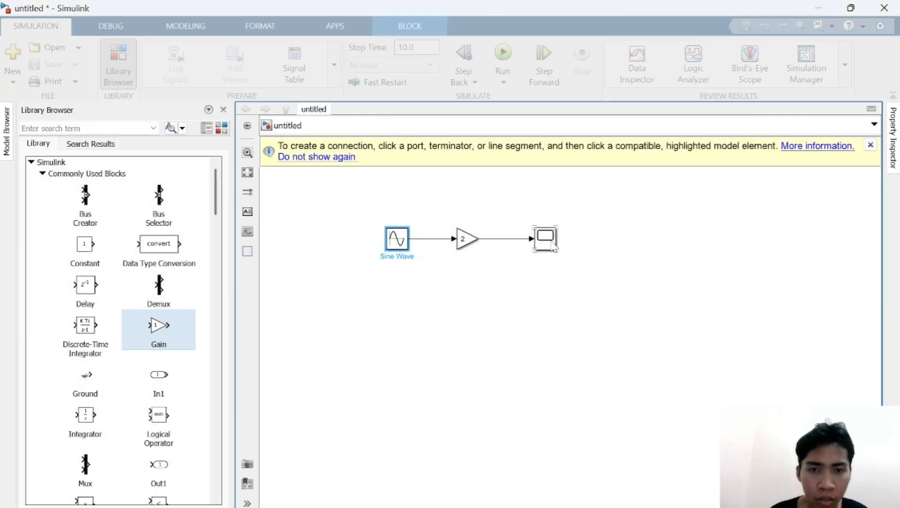
double_click(552, 244)
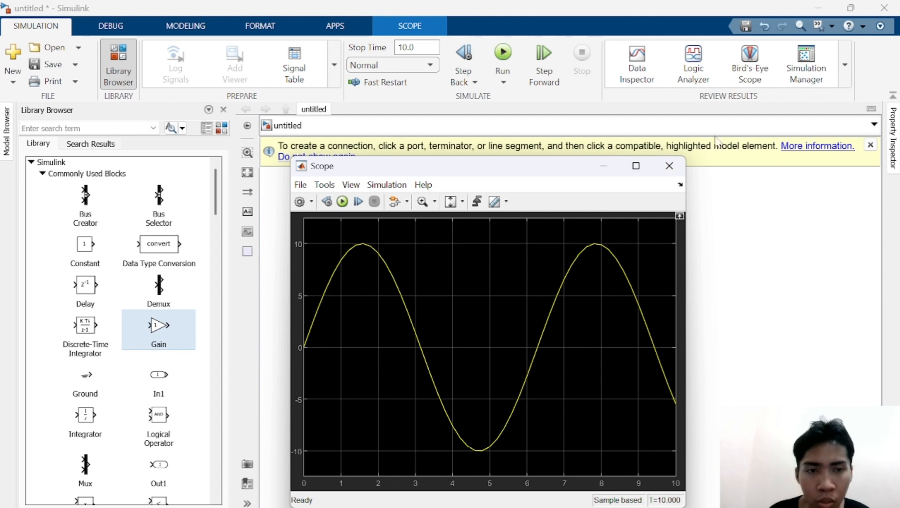
click(669, 165)
click(494, 303)
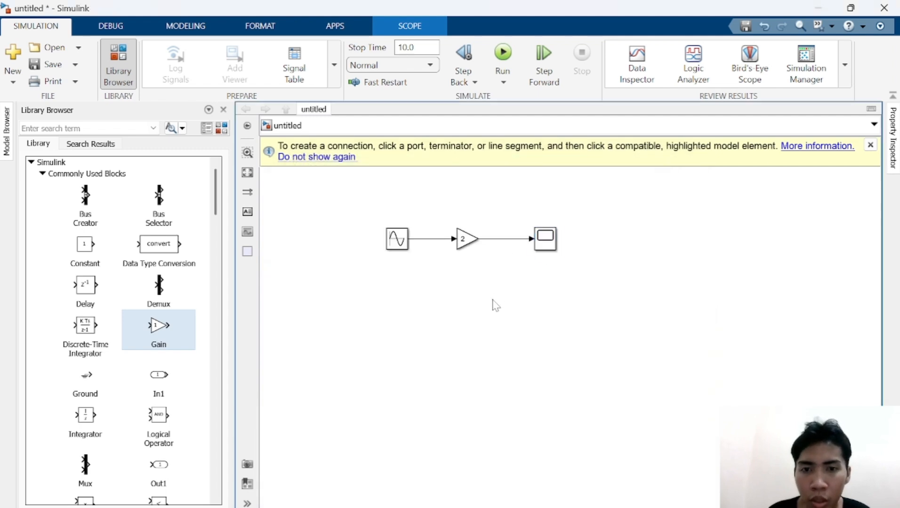
Place a Mux block from Commonly Used Blocks on the line between the Gain and Scope blocks
scroll(113, 359, down, 1)
scroll(114, 360, down, 1)
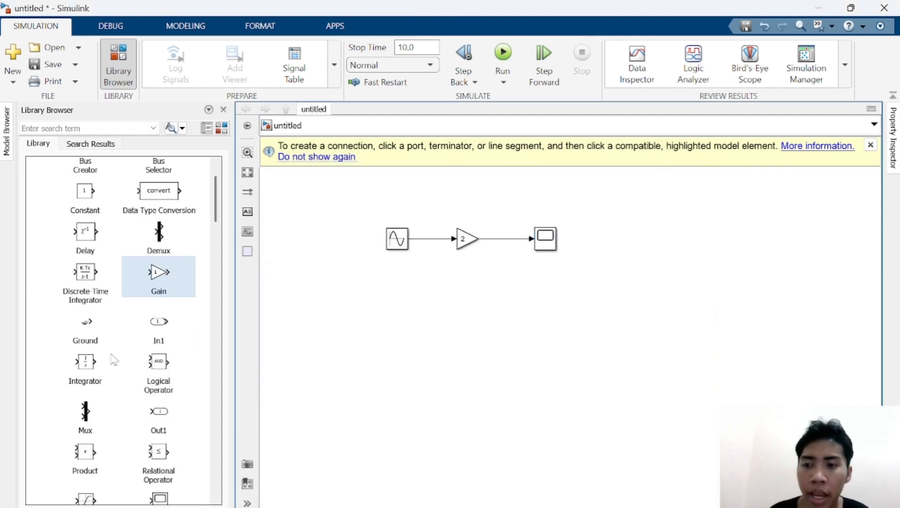
scroll(114, 360, down, 1)
scroll(114, 360, up, 3)
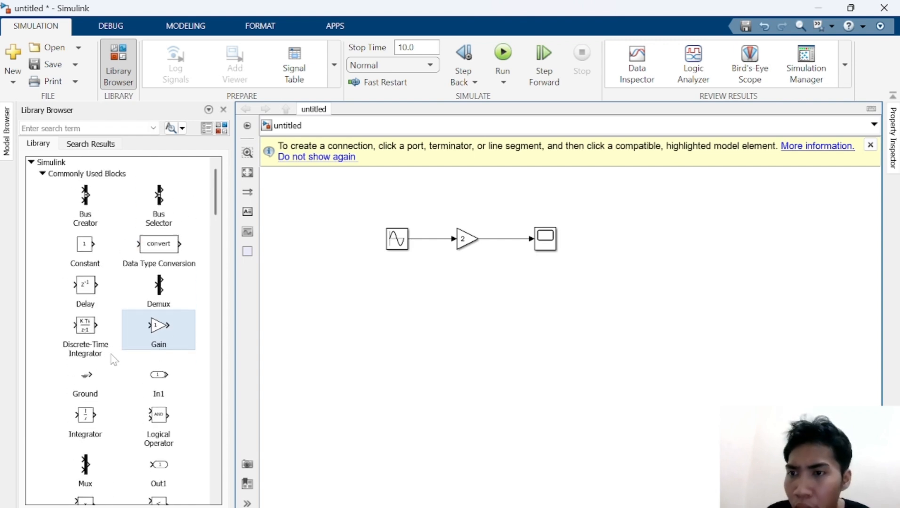
scroll(113, 360, down, 4)
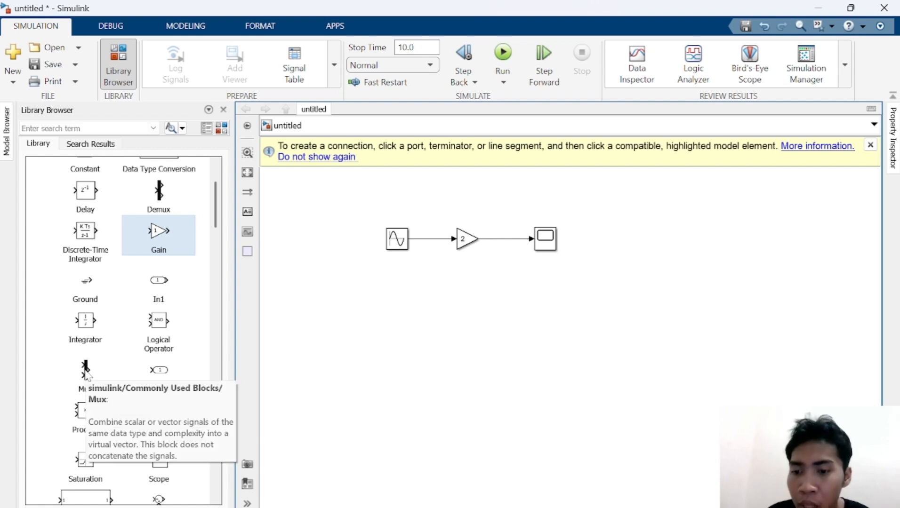
drag(86, 373, 508, 246)
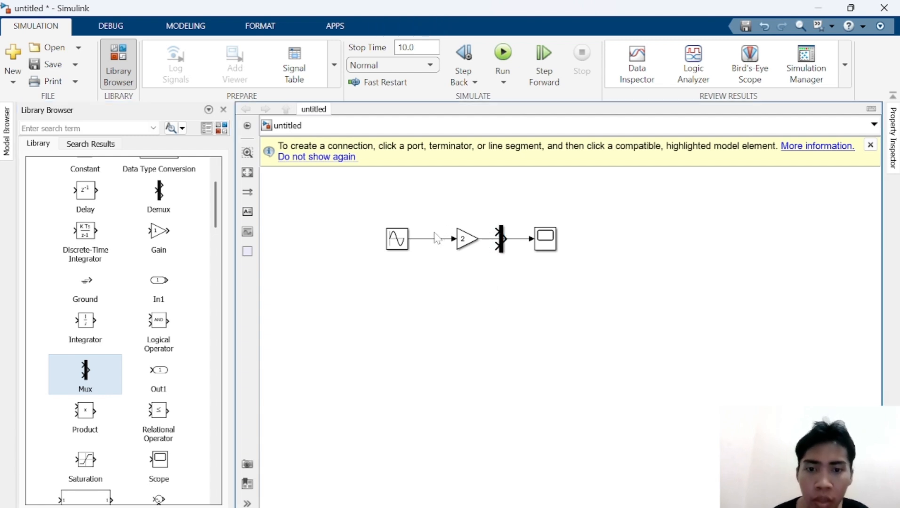
click(393, 238)
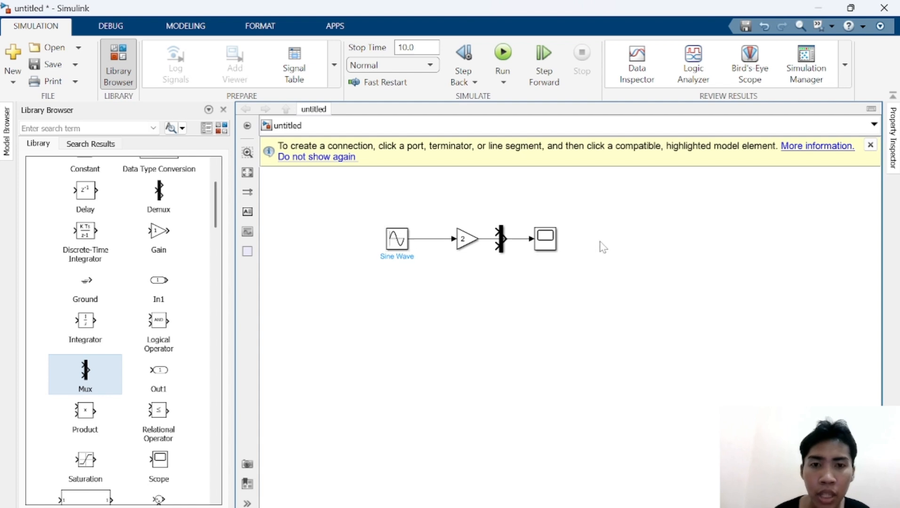
click(524, 277)
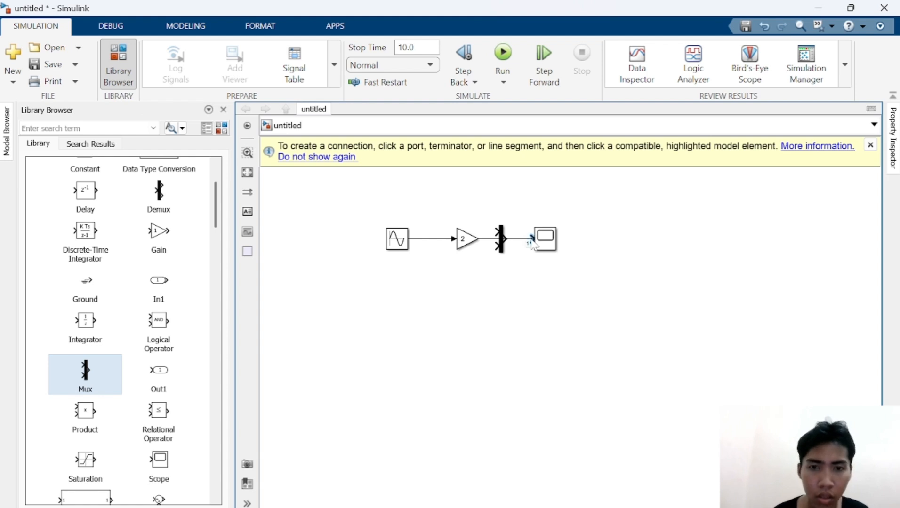
click(519, 243)
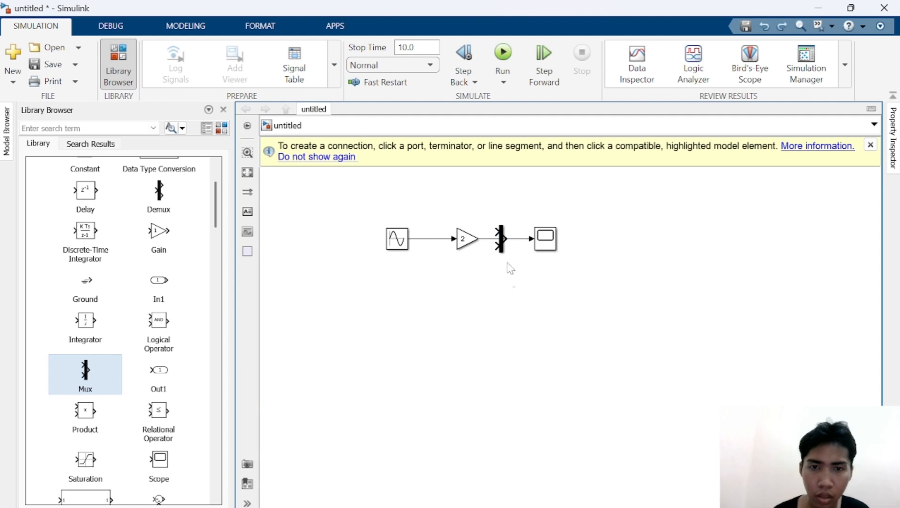
click(500, 234)
click(504, 211)
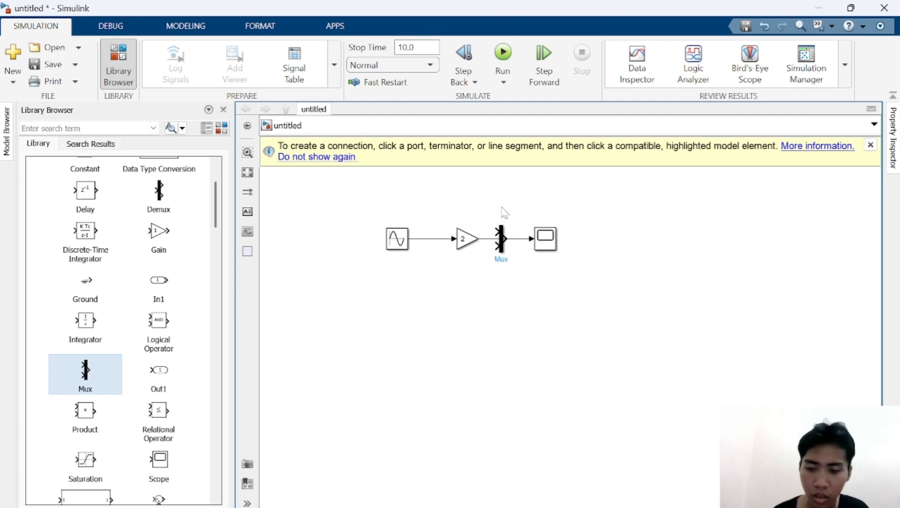
Move the Mux block below the signal line and delete the connection between the Gain and Scope blocks
drag(552, 366, 497, 221)
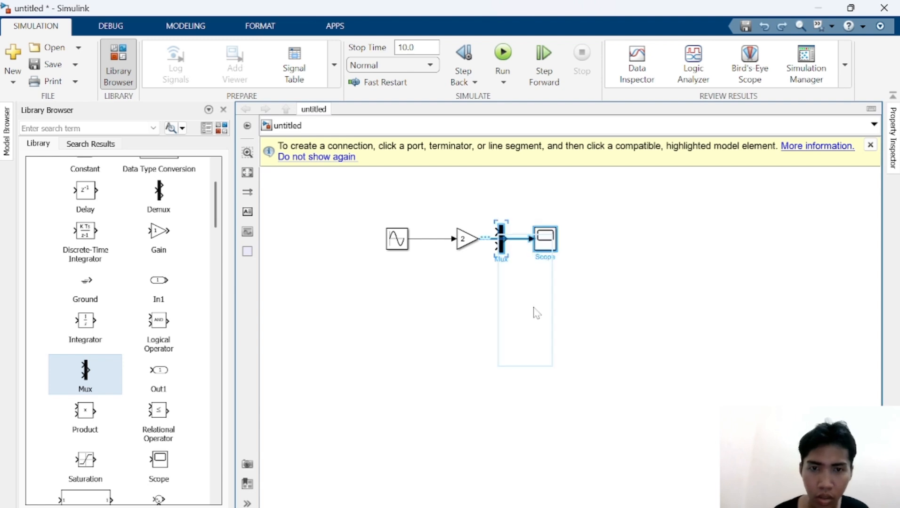
drag(536, 313, 500, 305)
click(526, 307)
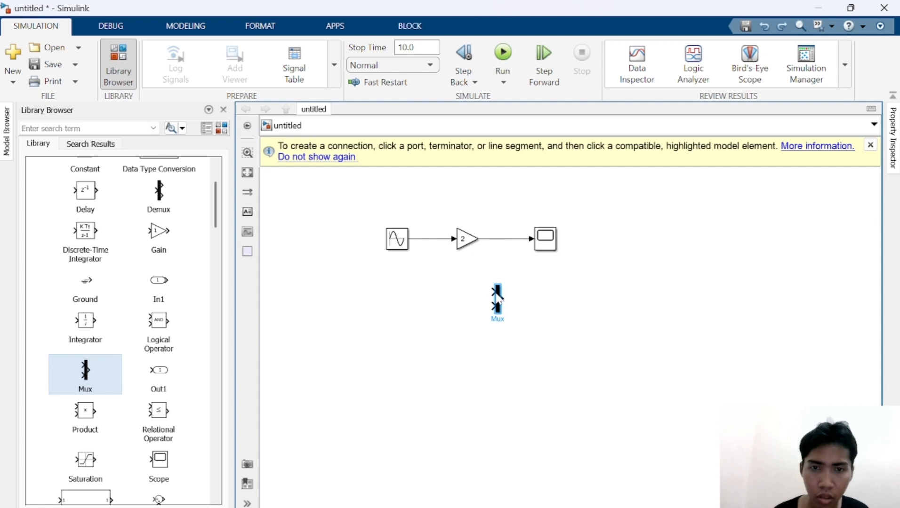
click(497, 239)
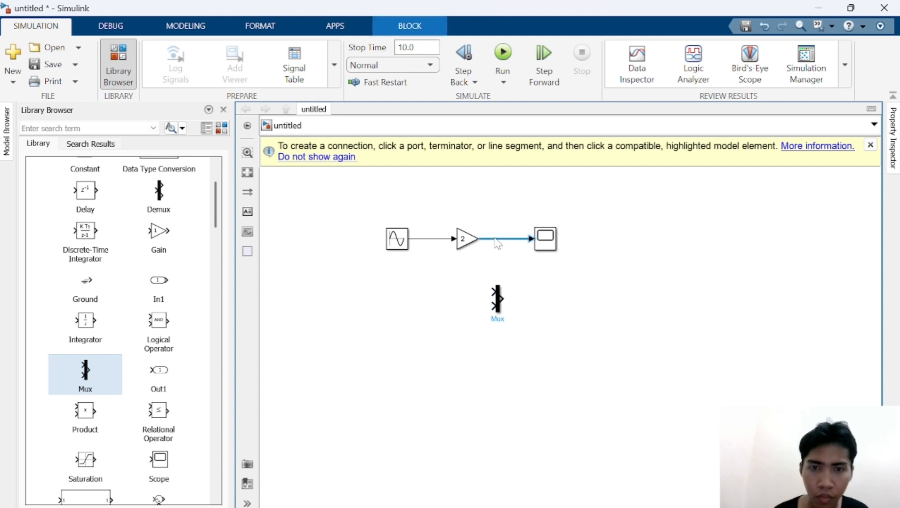
key(Delete)
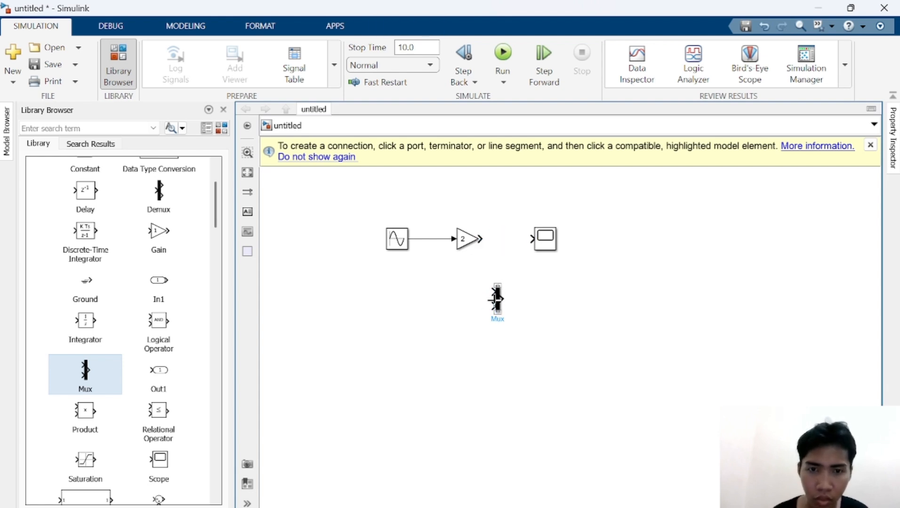
Move the Gain block above the Sine Wave's level and place the Mux block beside its output
drag(470, 242, 465, 198)
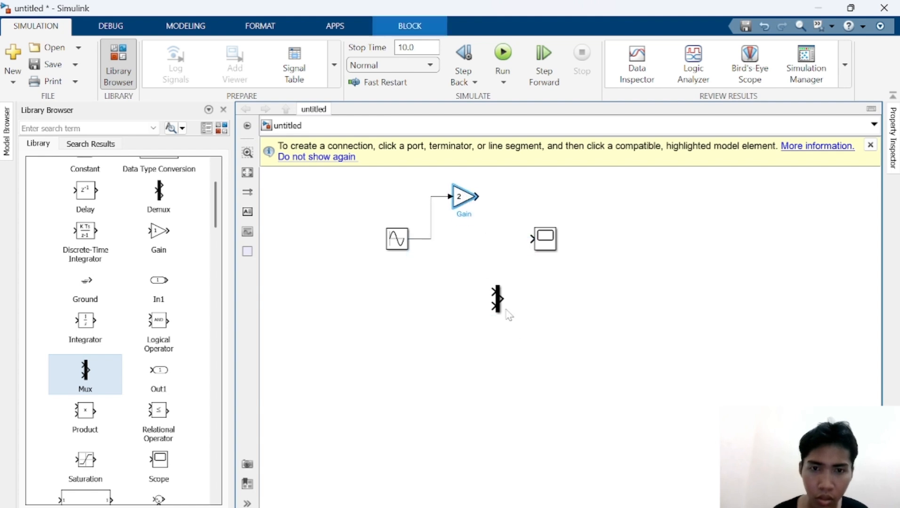
click(459, 306)
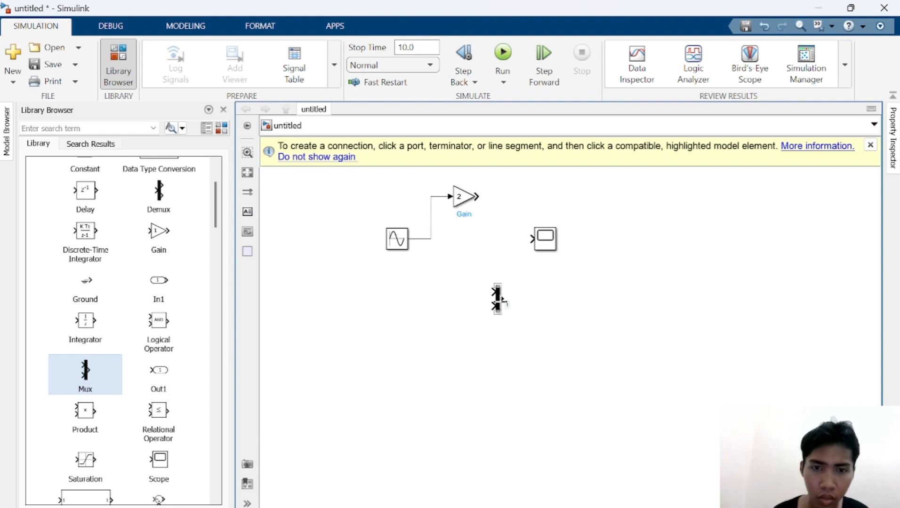
drag(501, 304, 516, 201)
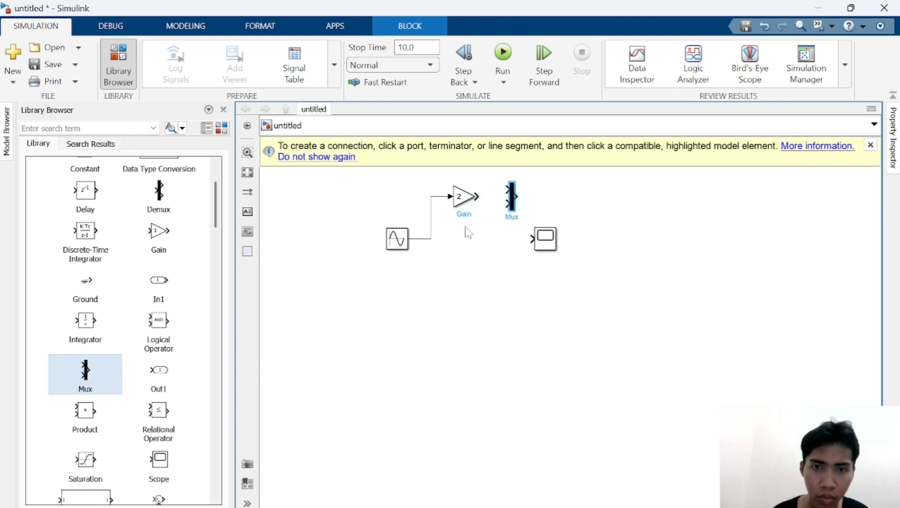
Connect the Gain block's output to the upper input of the Mux block
drag(466, 227, 499, 190)
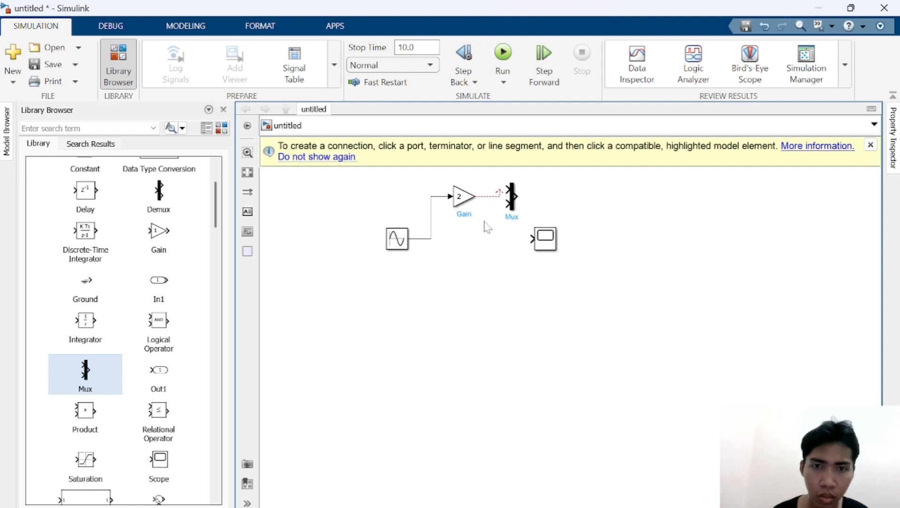
click(470, 210)
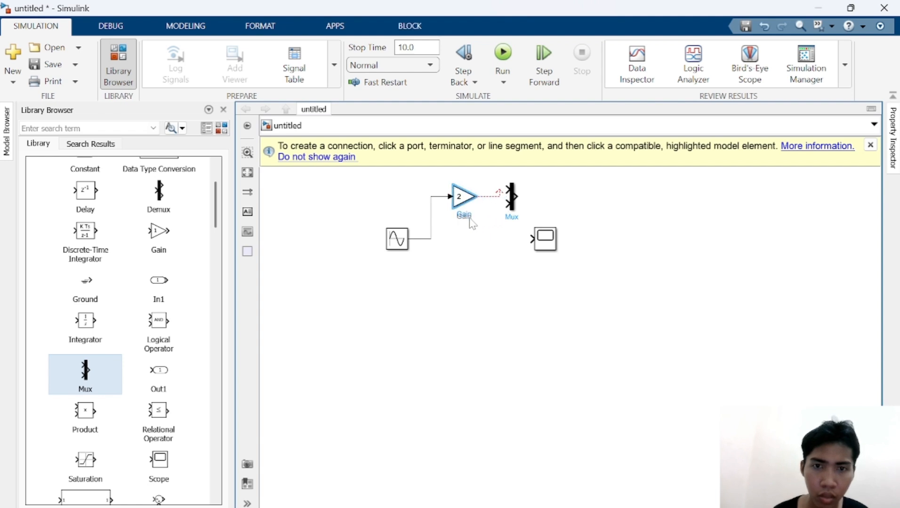
click(460, 224)
click(485, 249)
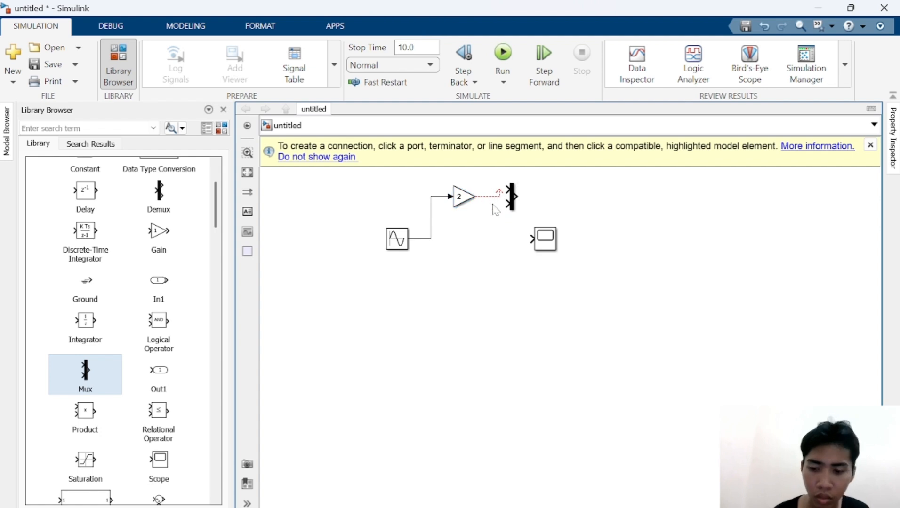
click(478, 193)
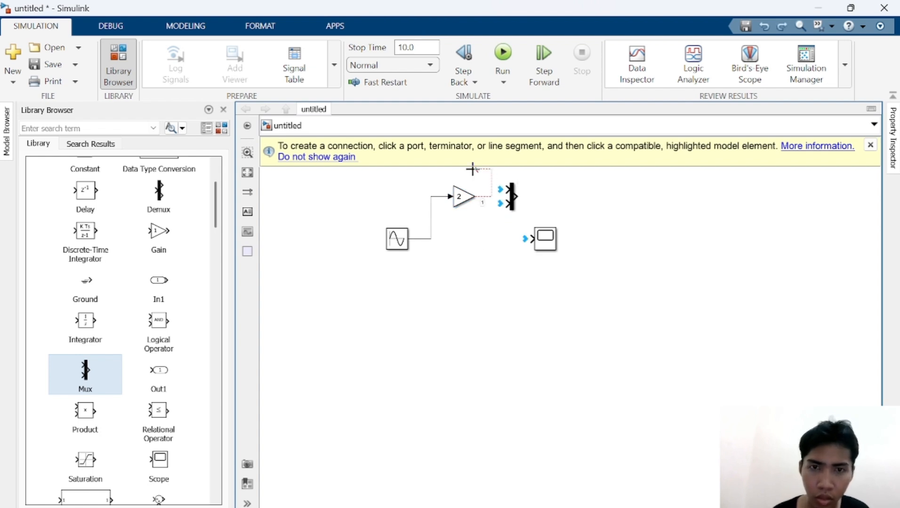
click(507, 189)
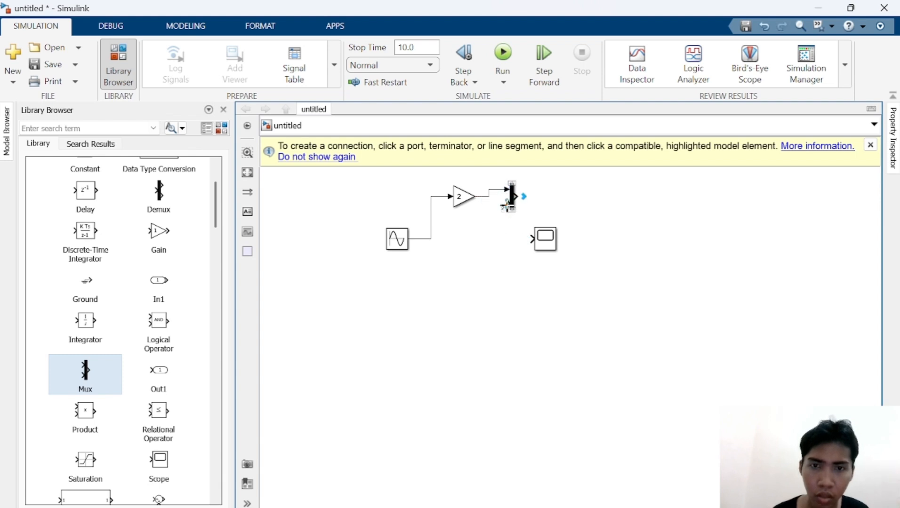
Branch the Sine Wave signal to the Mux block's lower input and connect the Mux output to the Scope
click(505, 203)
click(429, 237)
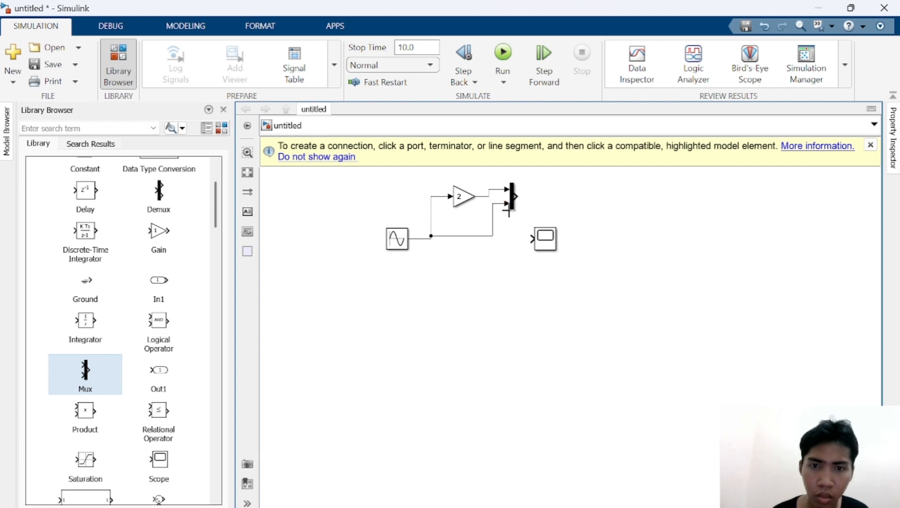
click(517, 197)
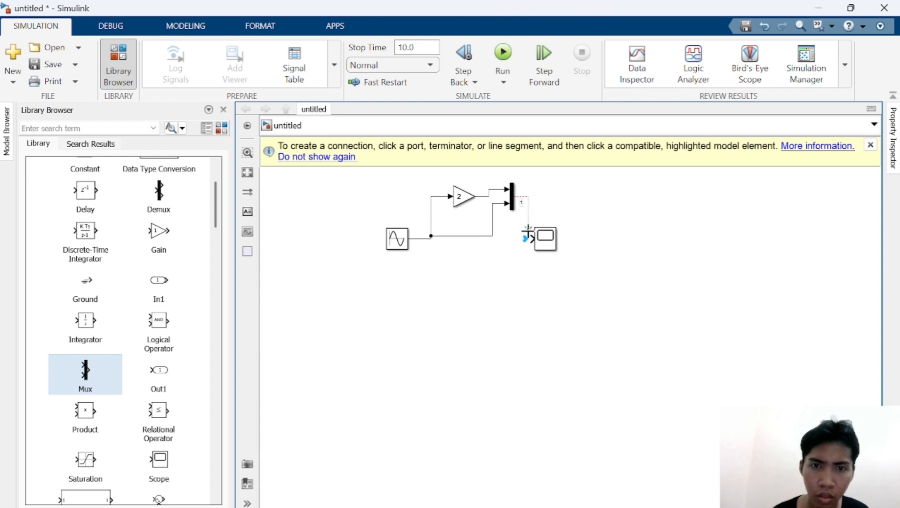
click(536, 239)
click(538, 244)
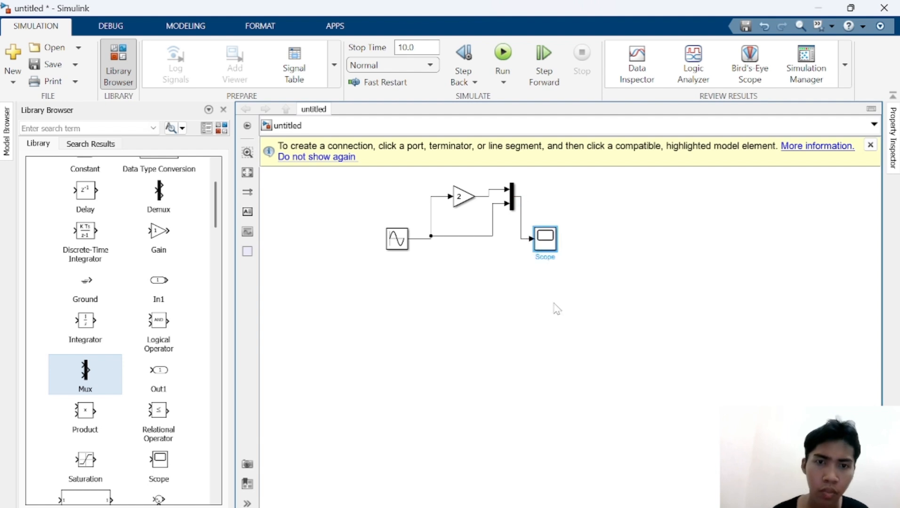
click(471, 220)
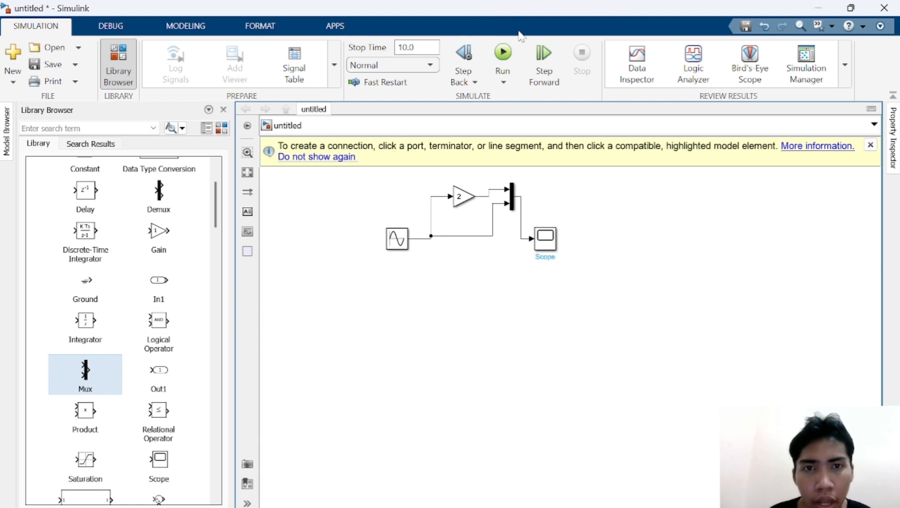
Run the simulation, compare the original and amplified sine waves in the Scope, and close the plot
double_click(544, 242)
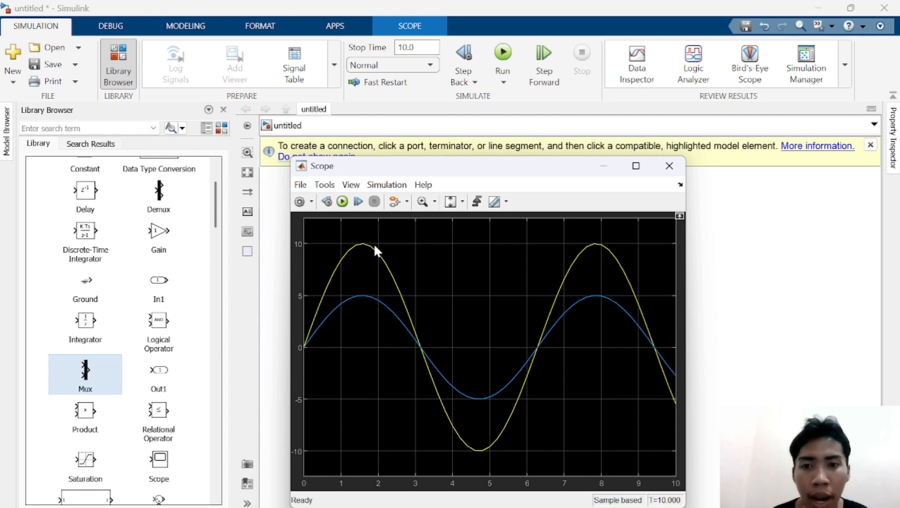
click(668, 166)
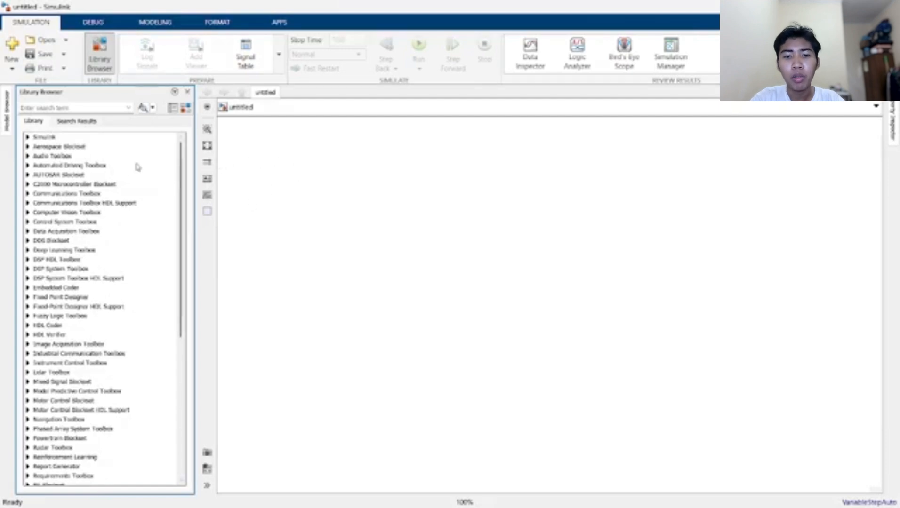
Add a Pulse Generator block from the Simulink Sources library to the upper part of the blank model
click(28, 137)
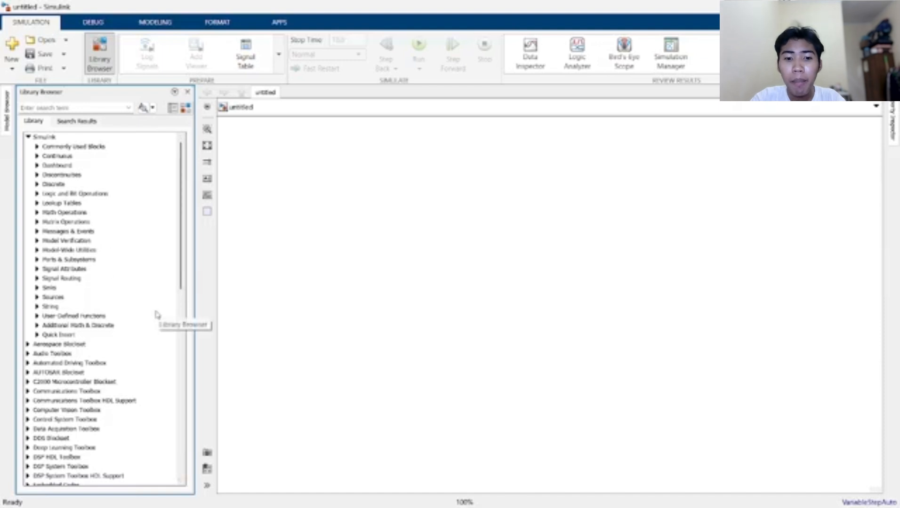
click(53, 297)
click(37, 297)
scroll(91, 308, down, 3)
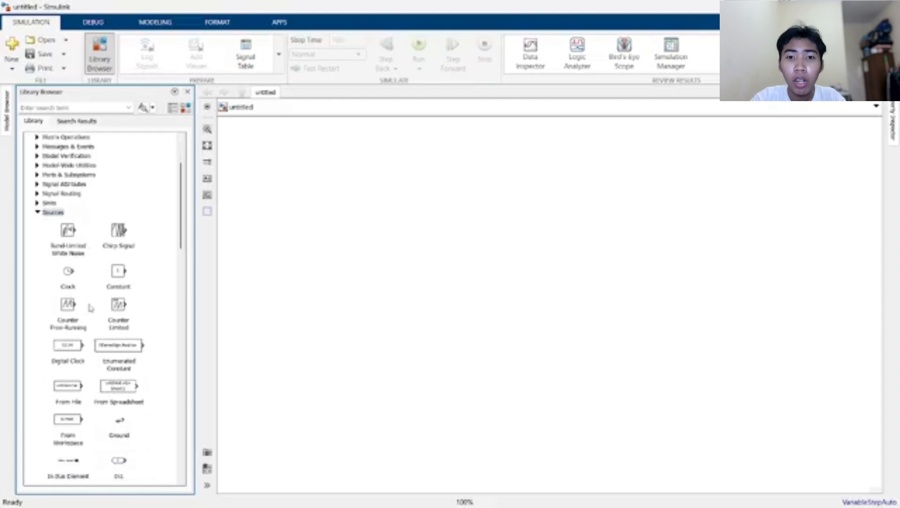
scroll(94, 307, down, 4)
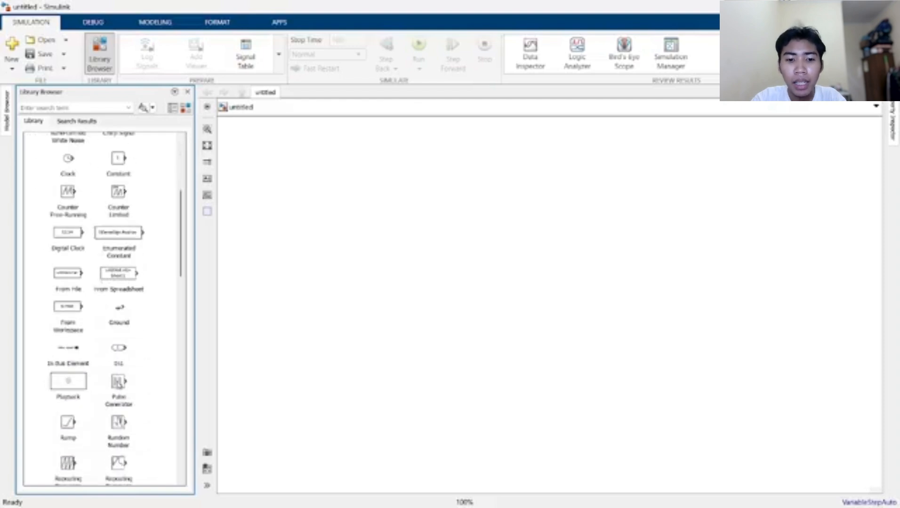
click(118, 386)
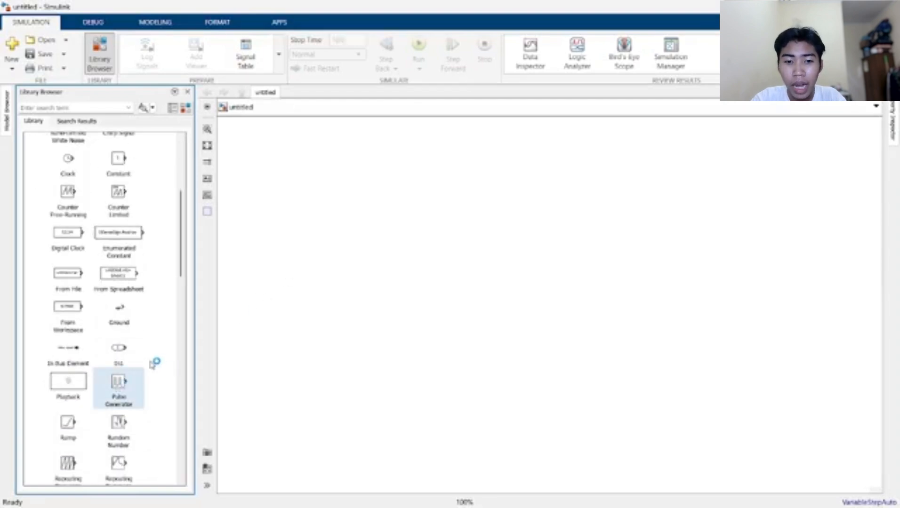
drag(150, 361, 276, 212)
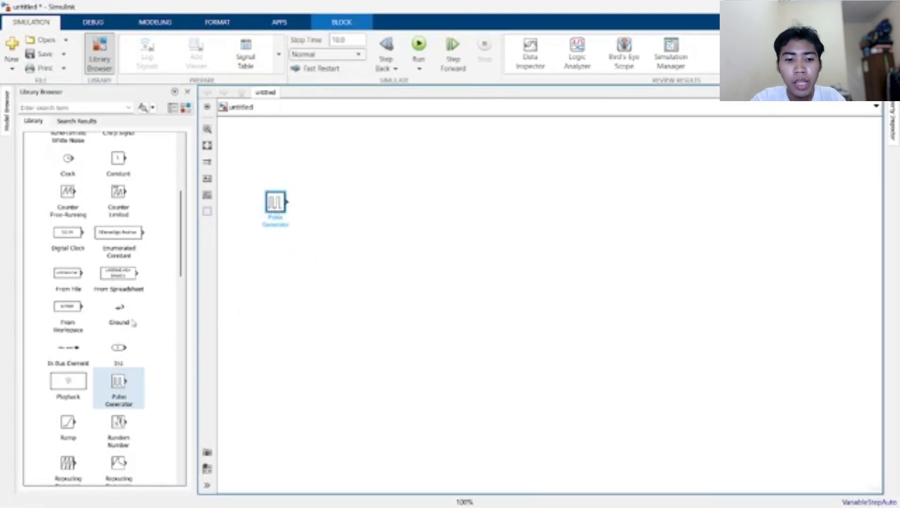
Add a Repeating Sequence block from the Sources library directly below the Pulse Generator
scroll(137, 329, down, 3)
drag(68, 411, 276, 252)
scroll(141, 374, down, 4)
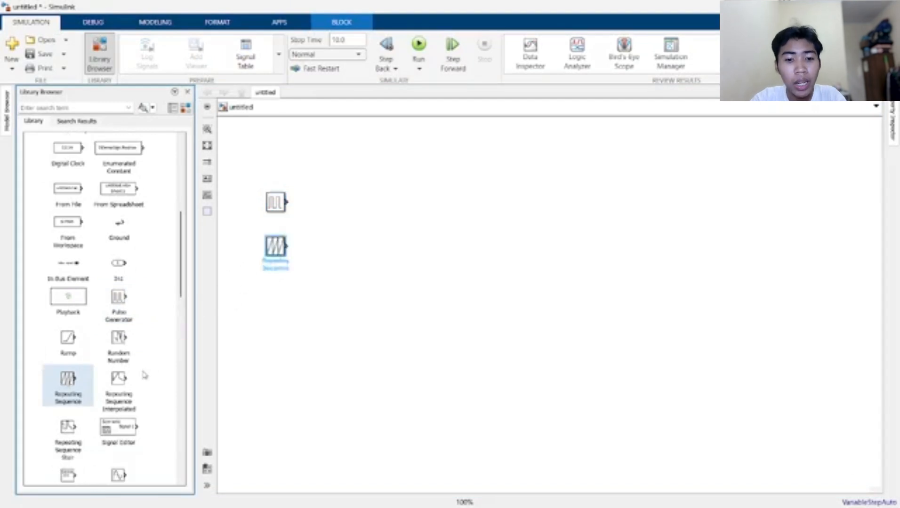
Add a Sine Wave block and a Step block from the Sources library below the Repeating Sequence block
drag(119, 426, 278, 304)
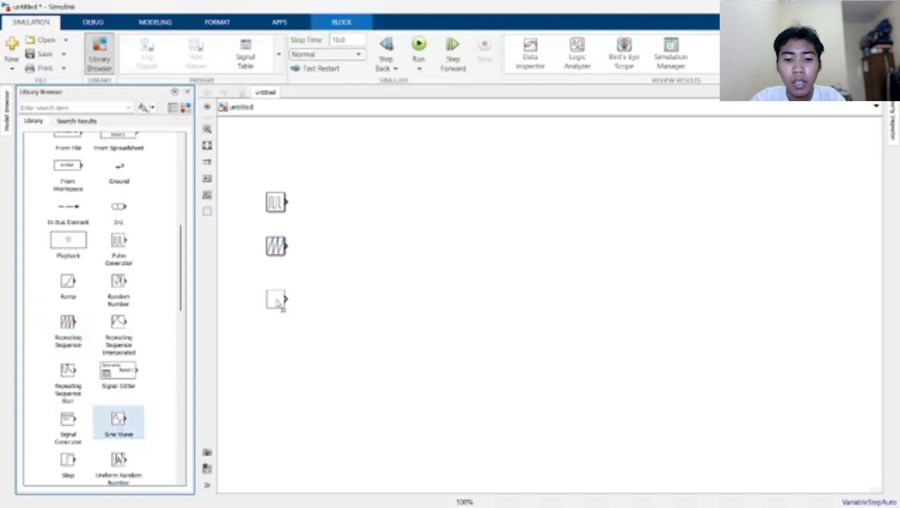
click(66, 469)
drag(184, 406, 278, 352)
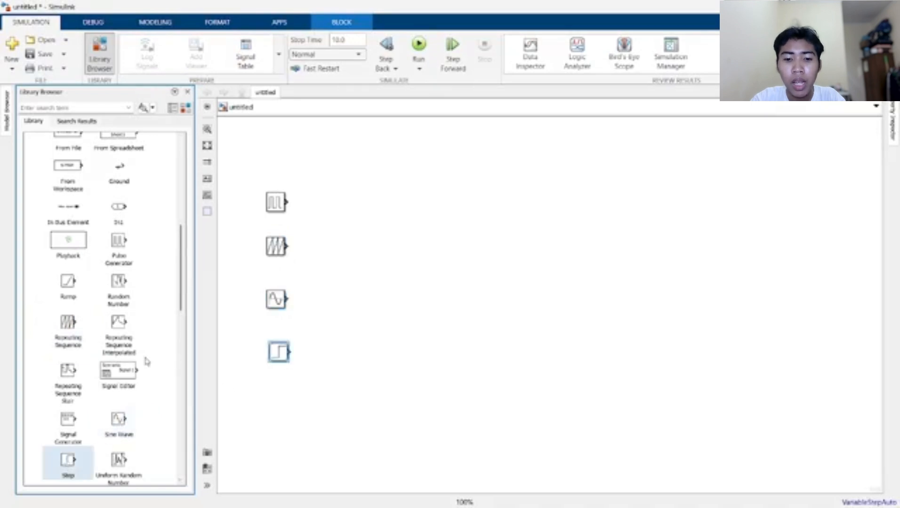
Add four Scope blocks from the Sinks library, one beside each of the four source blocks
scroll(141, 362, up, 3)
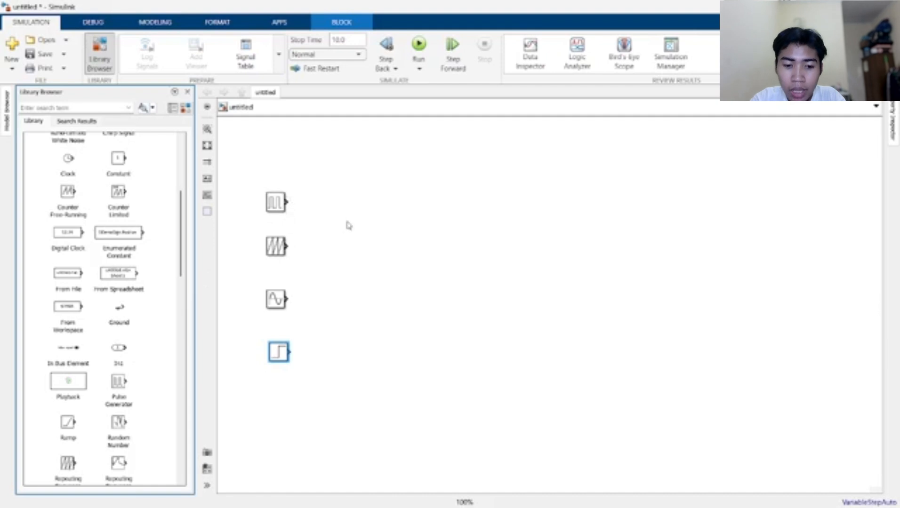
scroll(160, 261, up, 10)
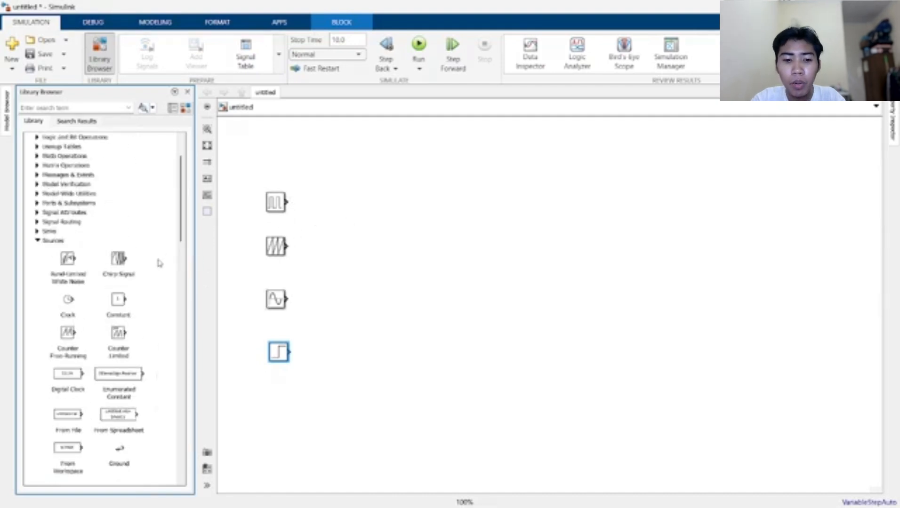
click(38, 277)
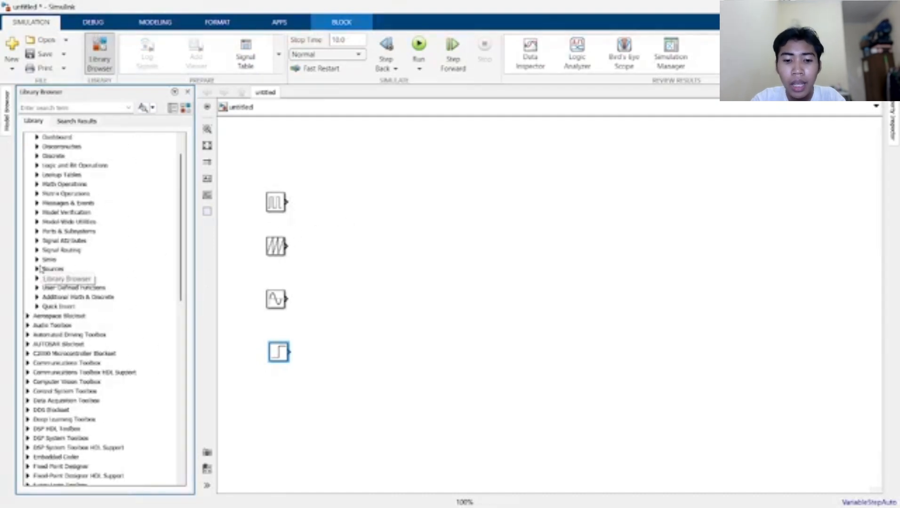
click(37, 260)
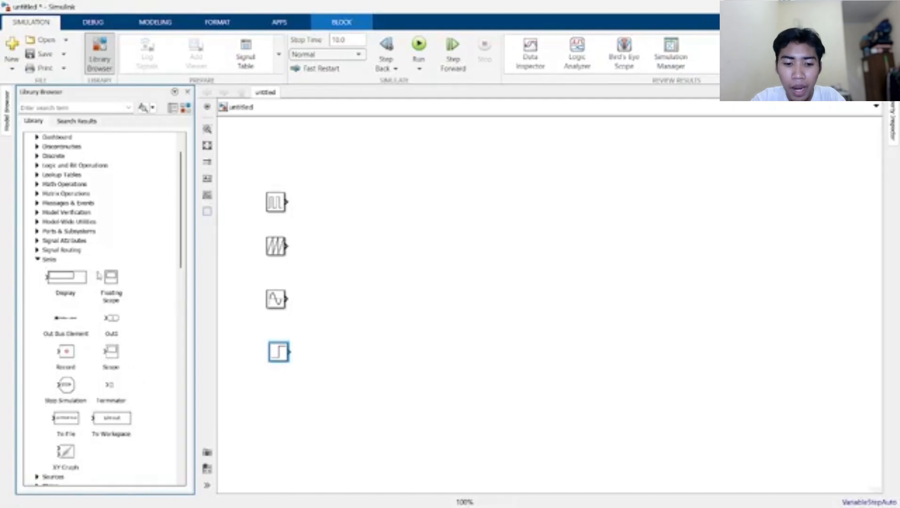
drag(117, 356, 368, 209)
drag(120, 353, 366, 357)
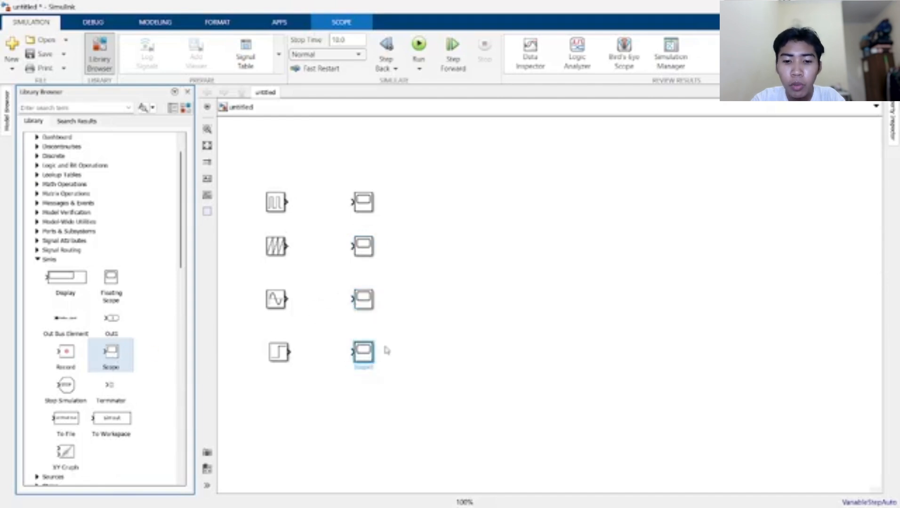
click(345, 274)
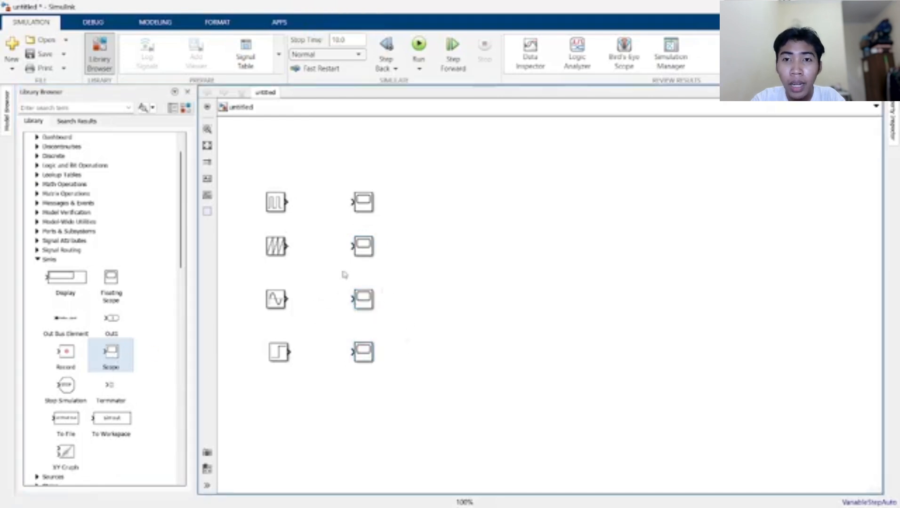
Connect the Pulse Generator, Repeating Sequence, Sine Wave and Step outputs each to the Scope on the same row
click(288, 203)
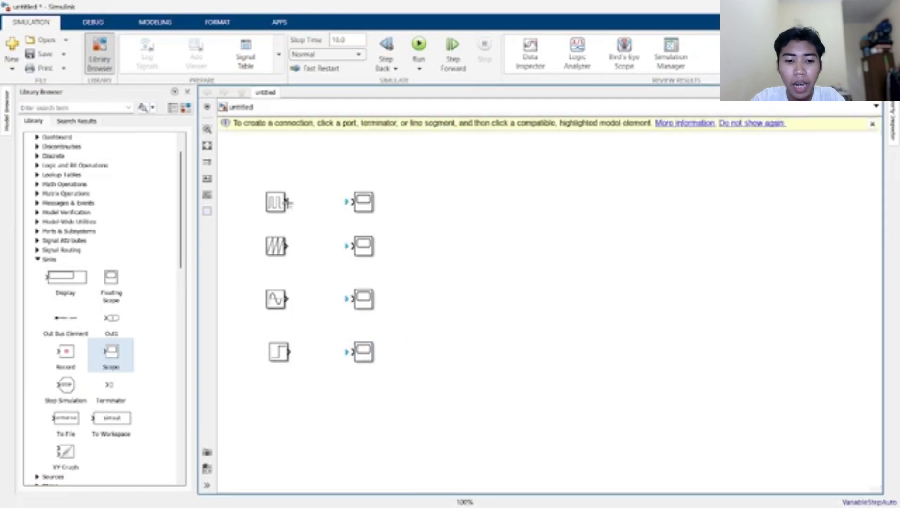
click(351, 203)
click(287, 246)
click(353, 246)
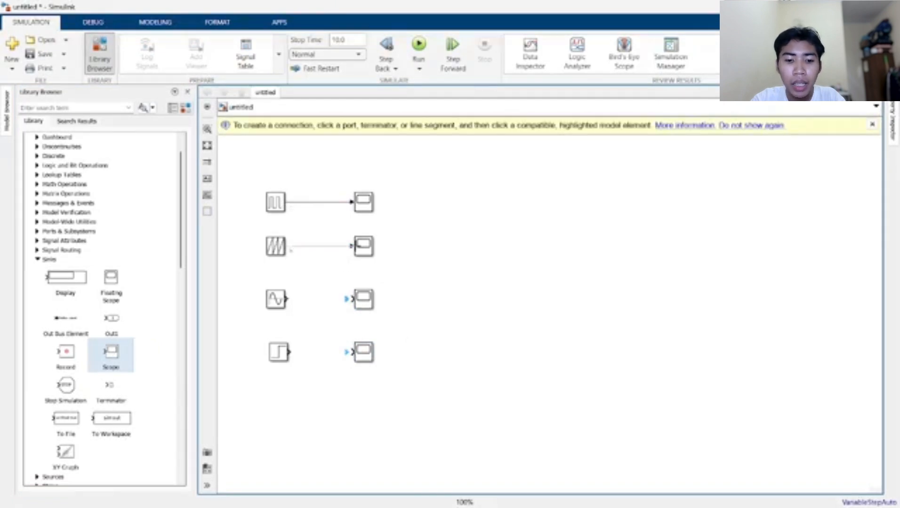
click(288, 298)
click(353, 299)
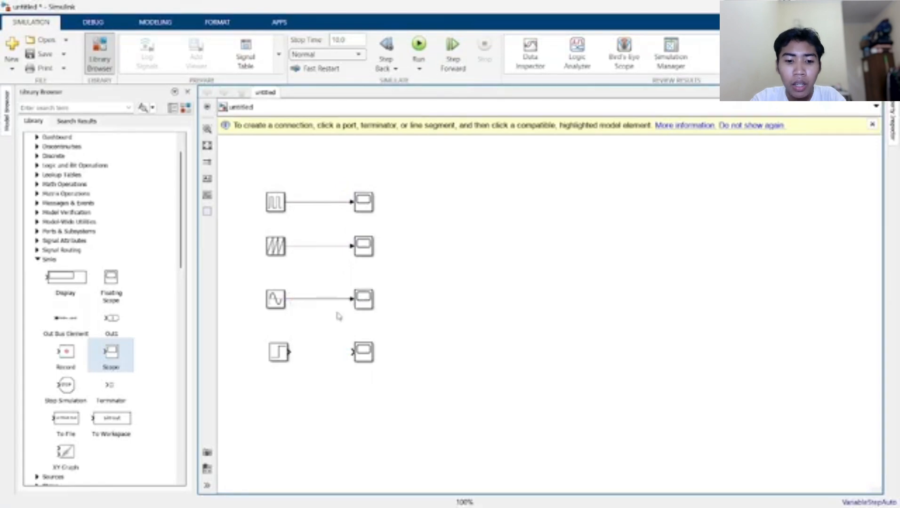
click(289, 353)
click(353, 352)
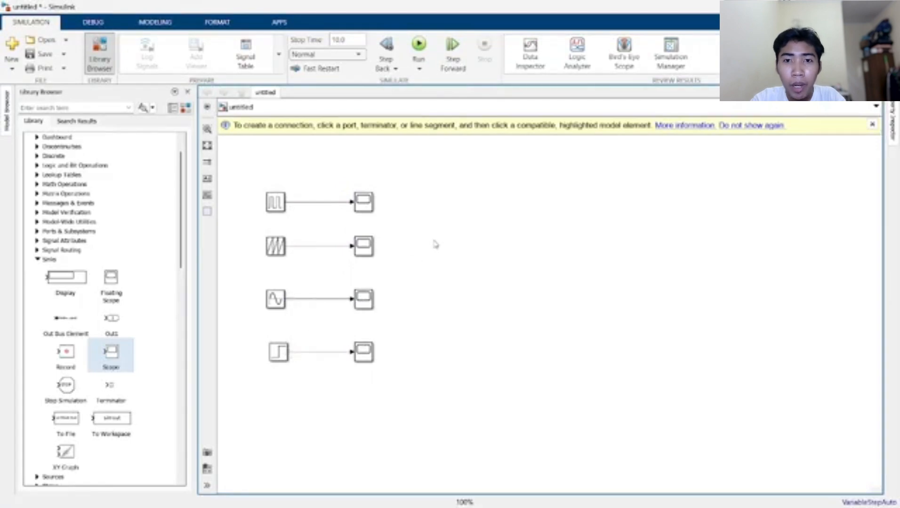
Run the simulation and open each of the four Scopes in turn to examine the source waveforms
click(419, 44)
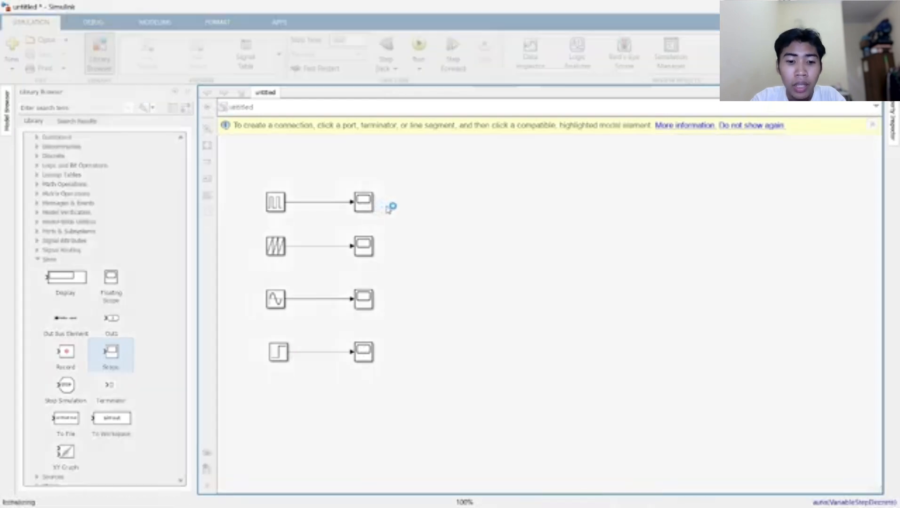
click(371, 210)
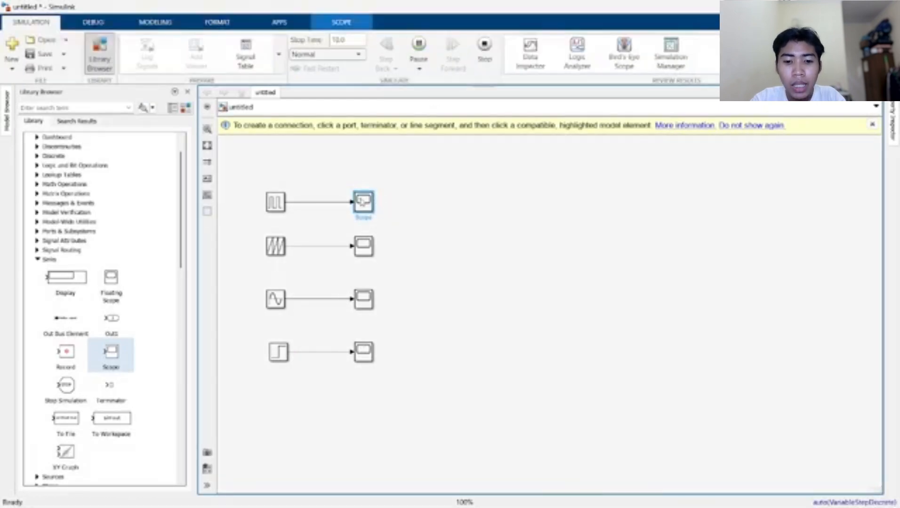
double_click(363, 201)
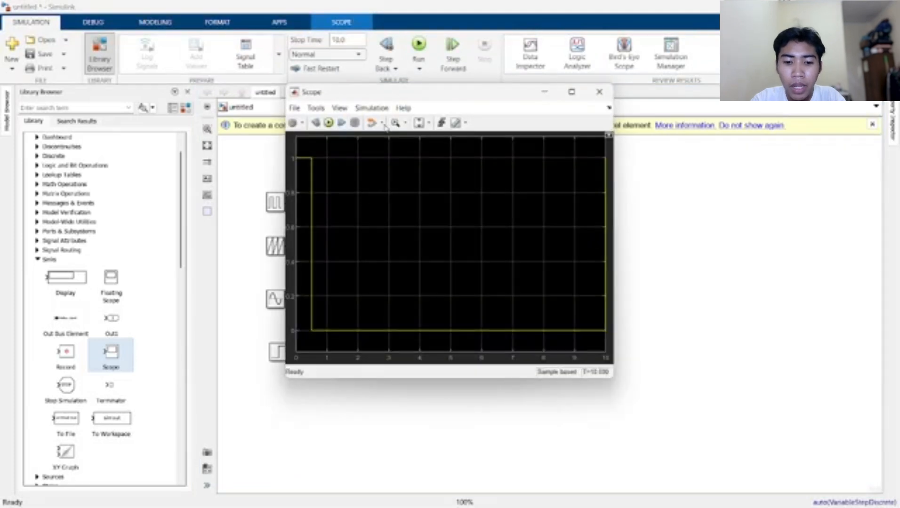
drag(401, 91, 535, 94)
click(362, 245)
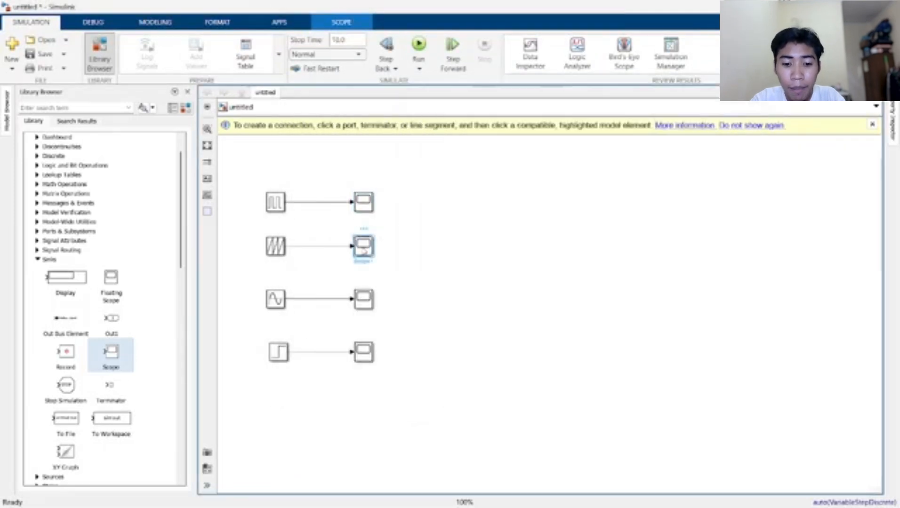
double_click(363, 246)
drag(425, 95, 575, 110)
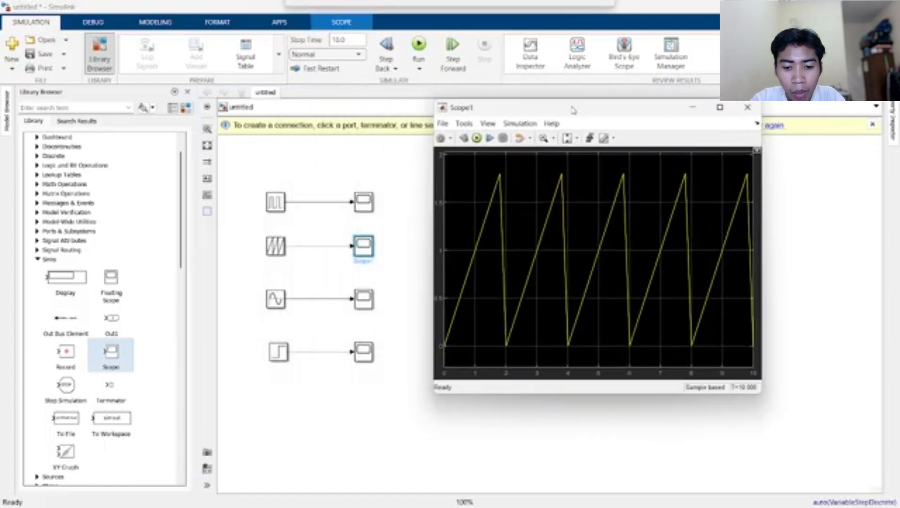
double_click(363, 300)
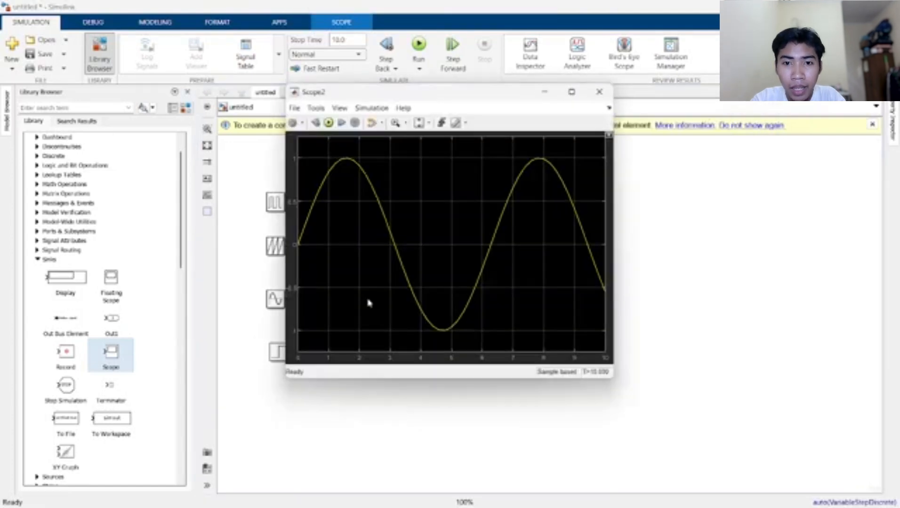
drag(416, 99, 576, 104)
double_click(363, 353)
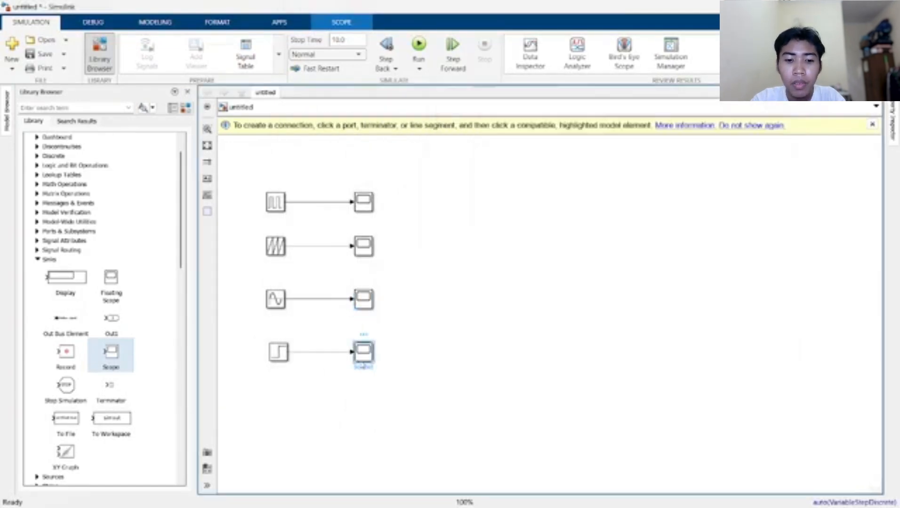
drag(429, 96, 601, 114)
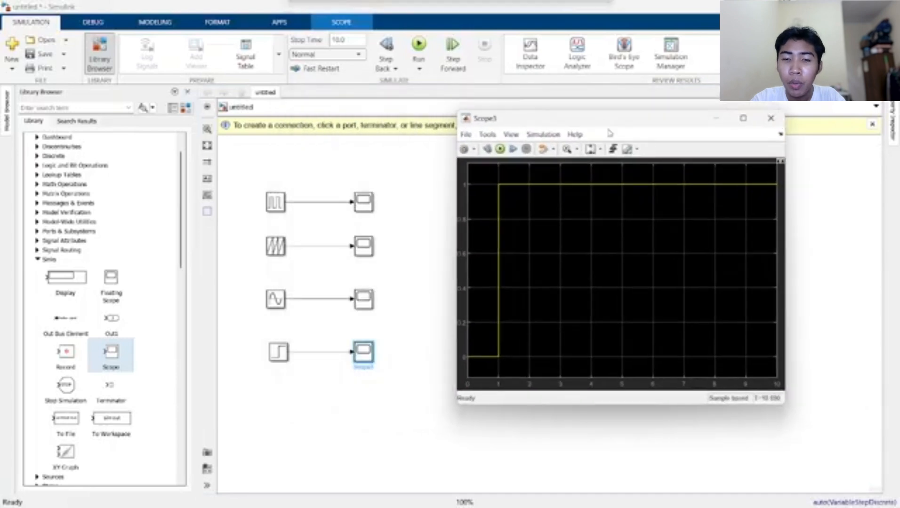
Examine the Pulse Generator's block parameters, including the Sample based pulse type and external time signal, and close without applying
click(398, 279)
click(275, 203)
double_click(281, 210)
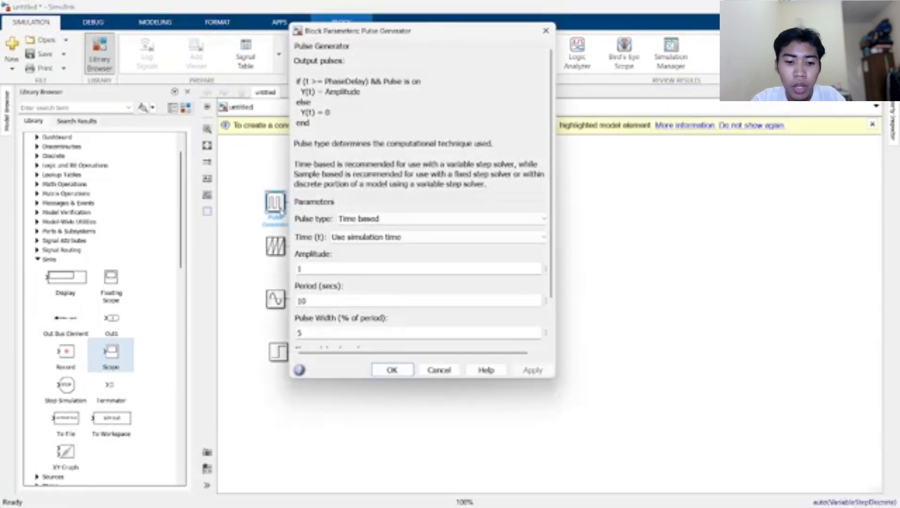
scroll(369, 193, down, 2)
scroll(376, 195, down, 1)
scroll(379, 208, down, 1)
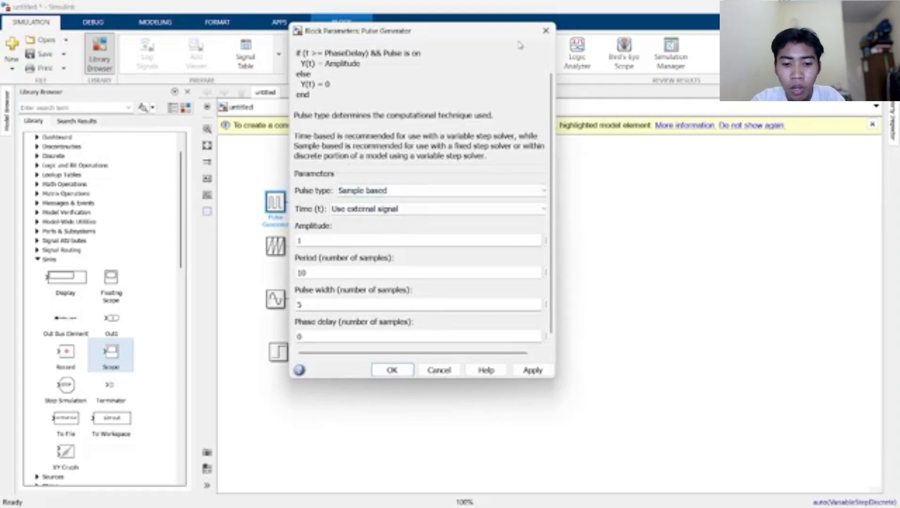
click(546, 31)
Examine the block parameters of the Repeating Sequence, Sine Wave and Step blocks, closing each without applying changes
double_click(282, 257)
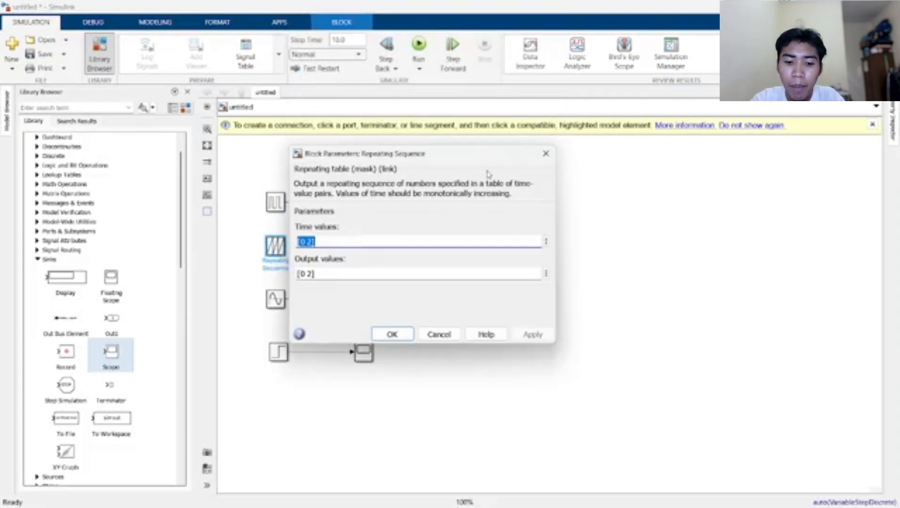
click(546, 154)
double_click(276, 299)
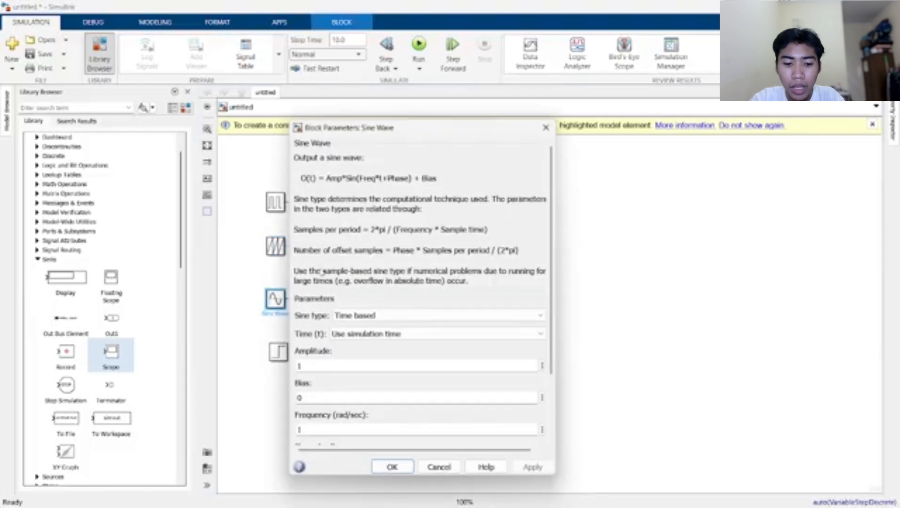
scroll(338, 303, down, 2)
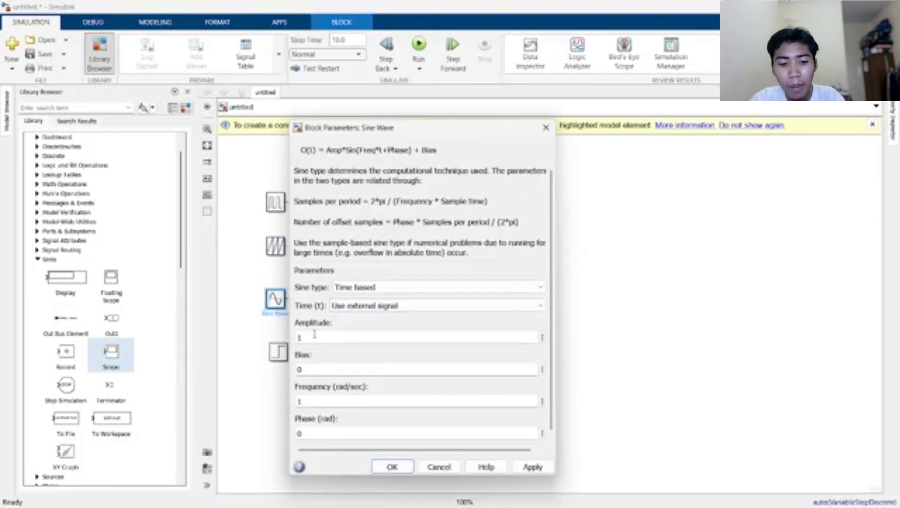
click(546, 127)
double_click(278, 352)
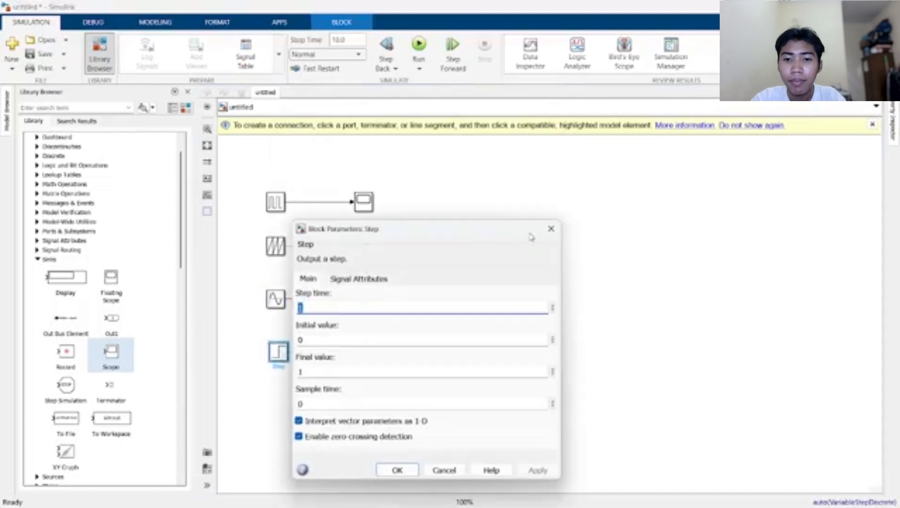
click(545, 234)
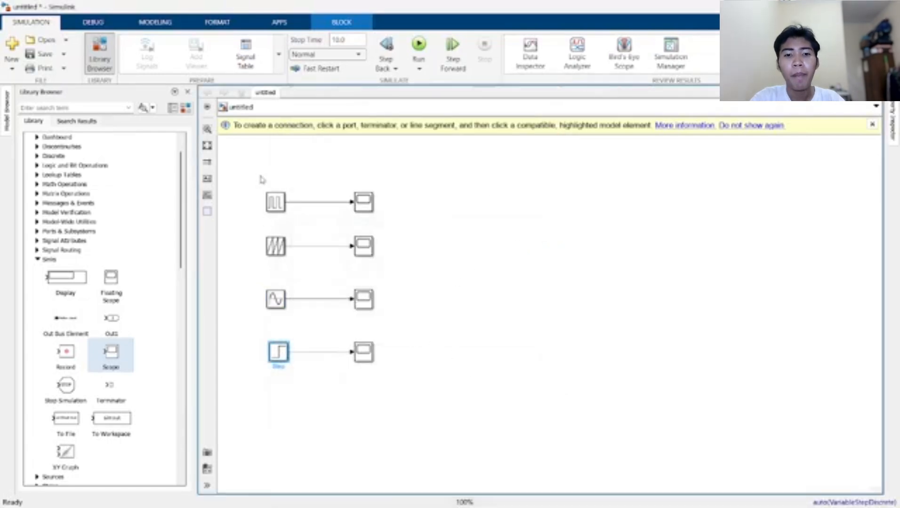
Delete all source and Scope blocks together with their connections from the model
drag(252, 175, 454, 386)
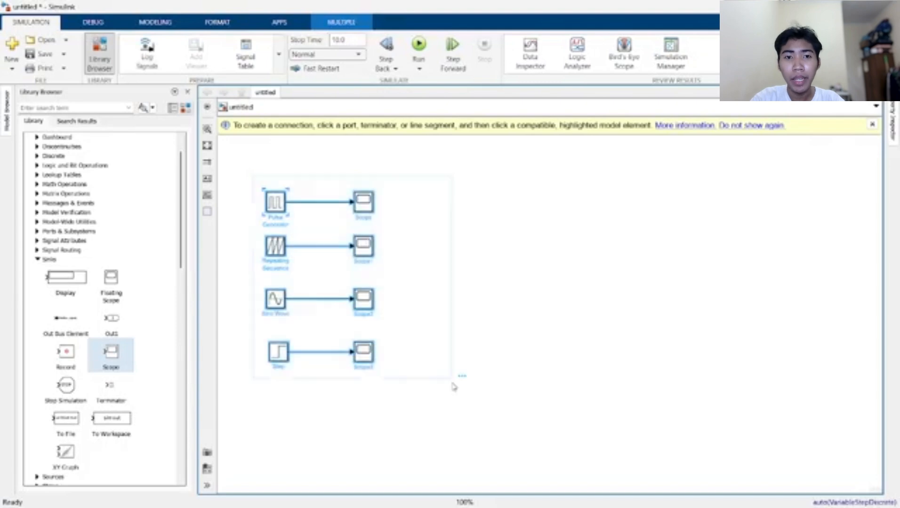
key(Delete)
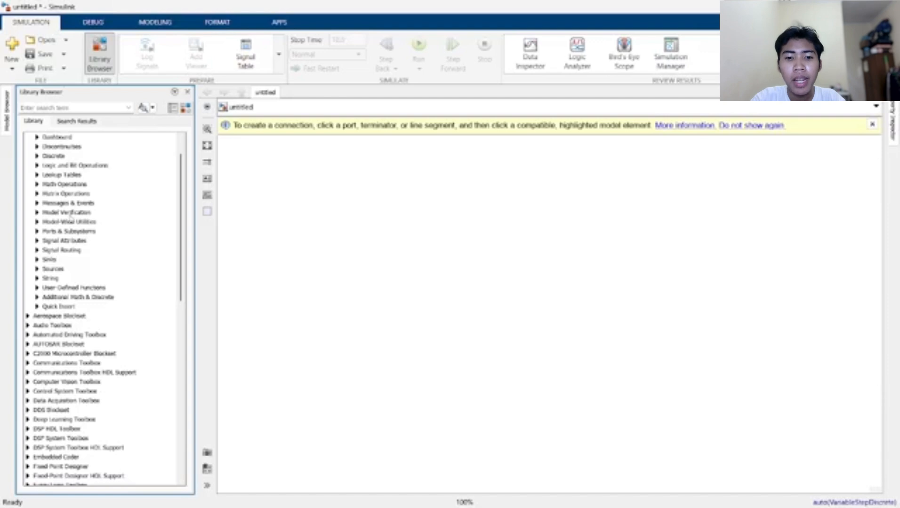
Place an Add block from the Math Operations library in the middle of the model and a Product block below it
click(38, 185)
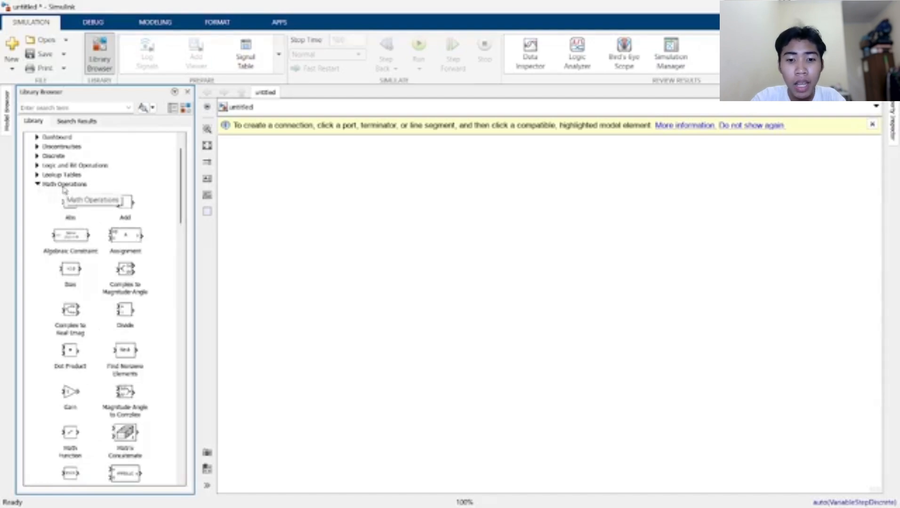
scroll(160, 239, down, 3)
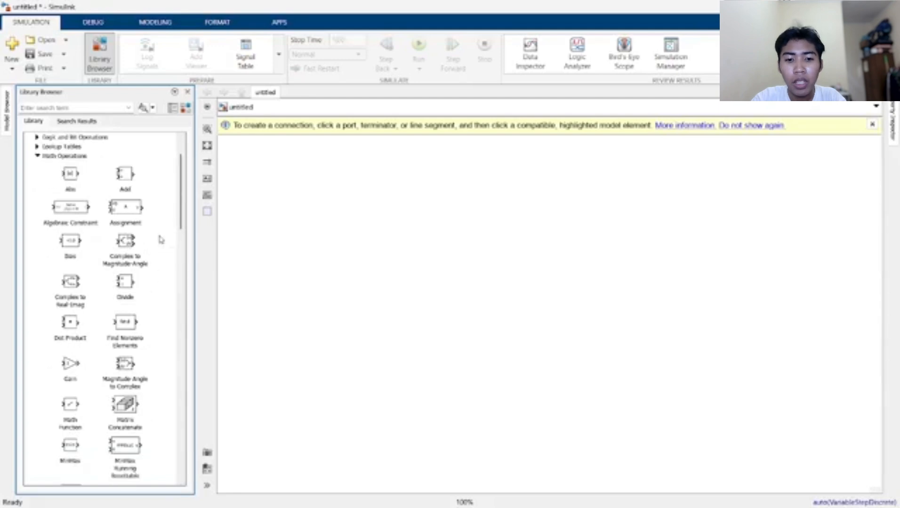
scroll(161, 240, up, 3)
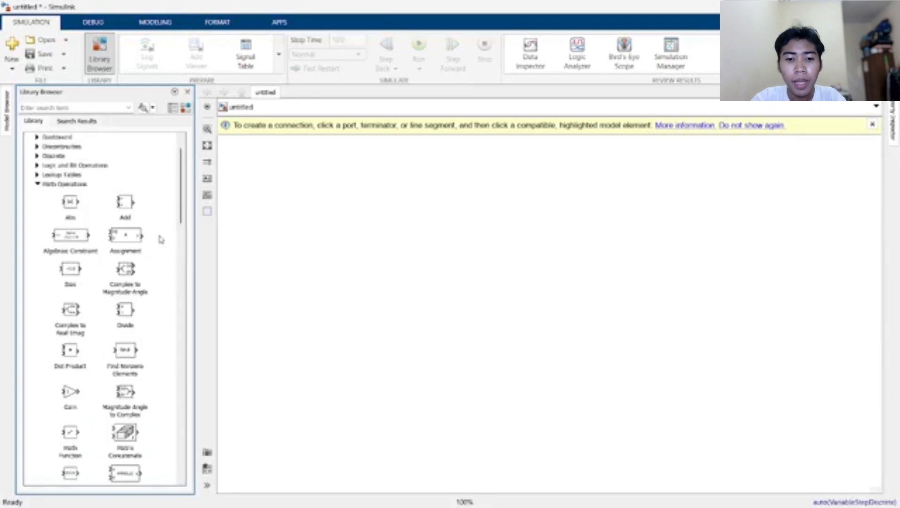
drag(128, 209, 494, 266)
scroll(145, 341, down, 12)
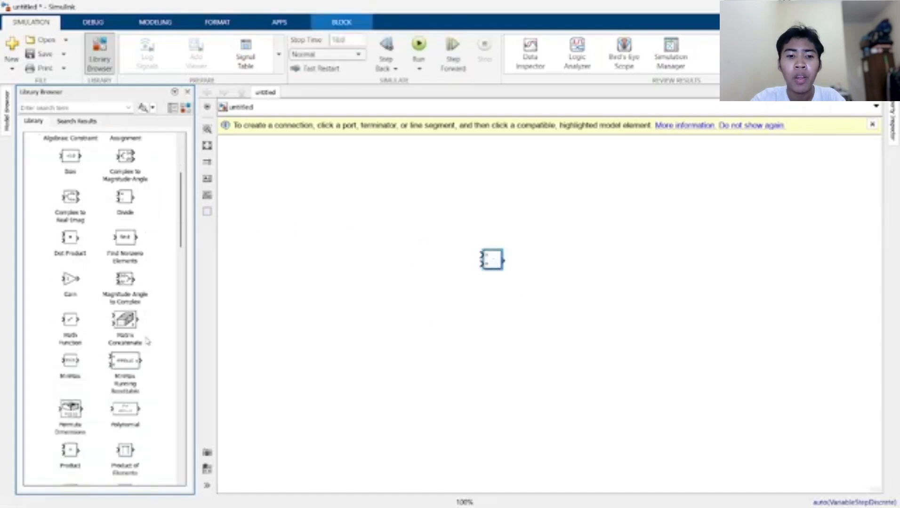
drag(71, 338, 491, 319)
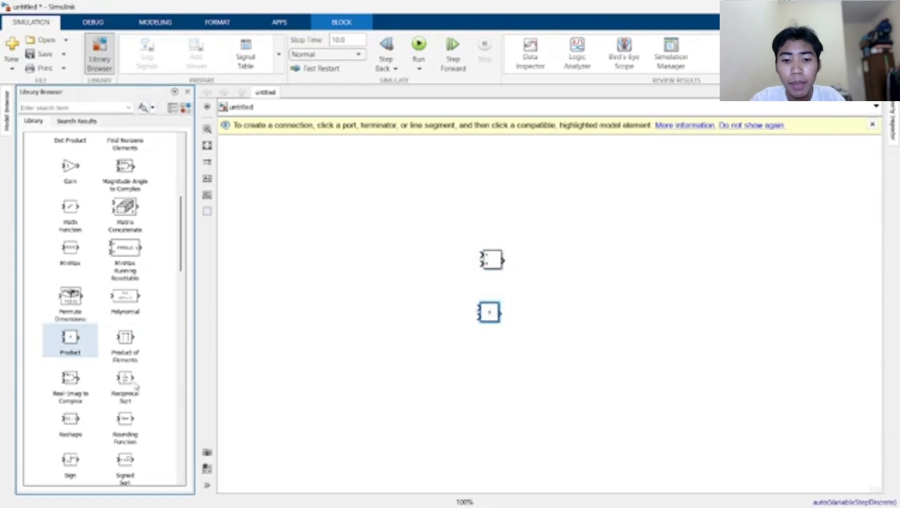
Place a Divide block from the Math Operations library below the Product block
scroll(137, 386, down, 3)
scroll(132, 386, down, 4)
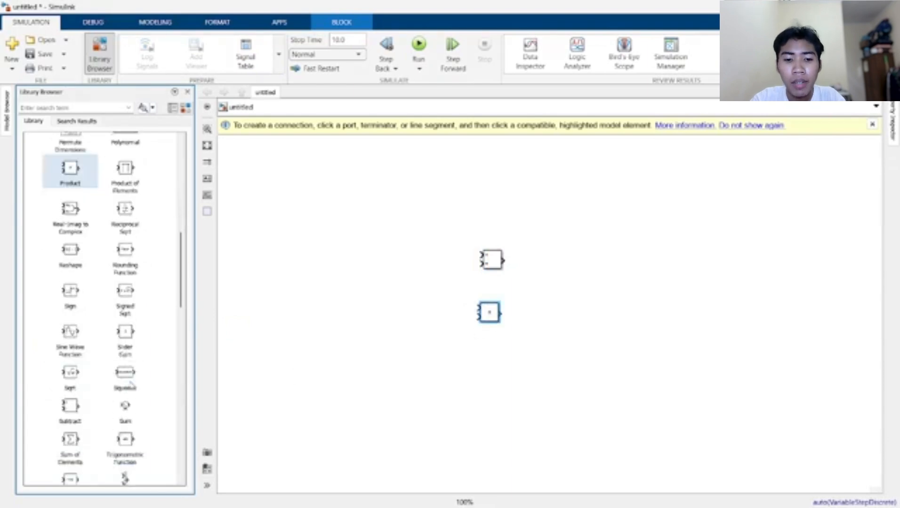
scroll(132, 386, up, 12)
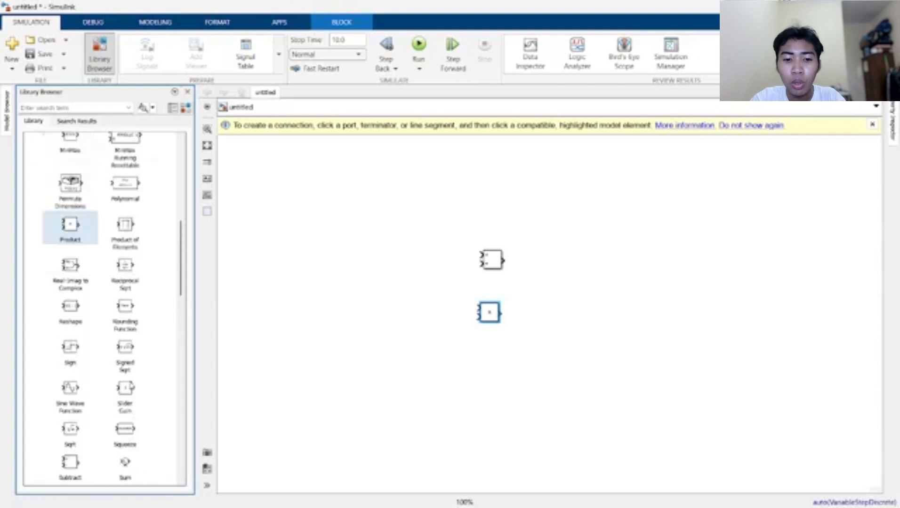
scroll(132, 378, up, 3)
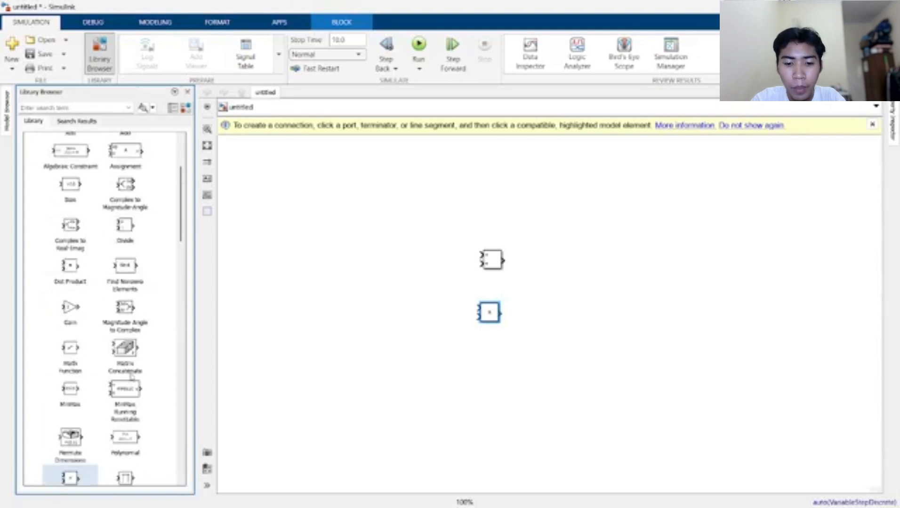
scroll(113, 269, up, 3)
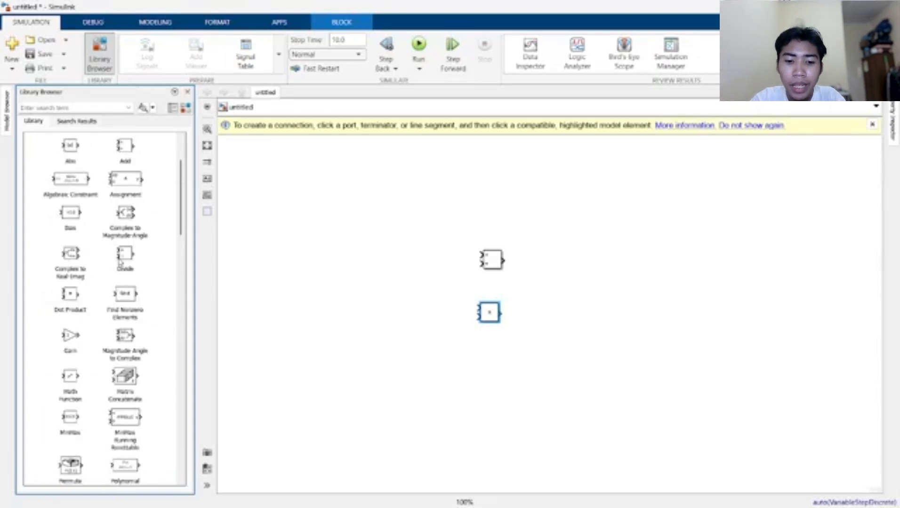
drag(125, 281, 492, 362)
Place six Constant blocks from the Sources library, two each beside the Add, Product and Divide blocks' inputs
scroll(141, 271, up, 6)
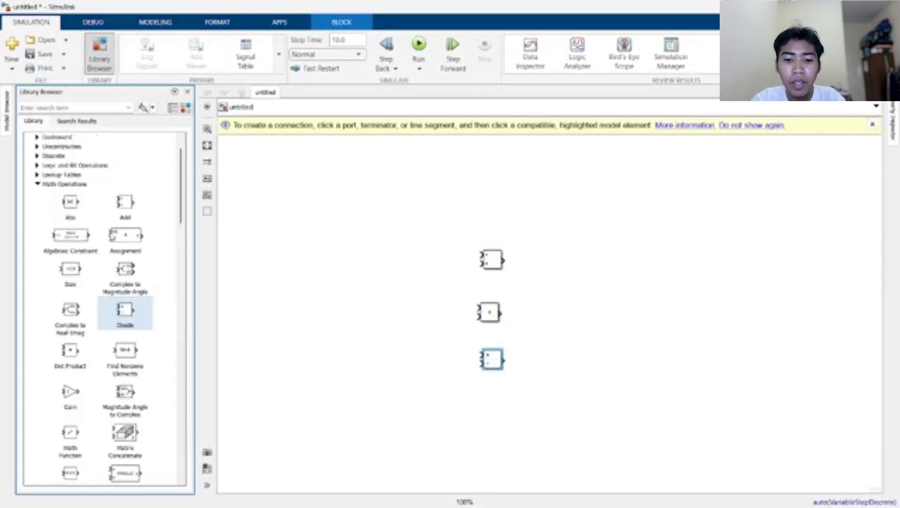
click(38, 212)
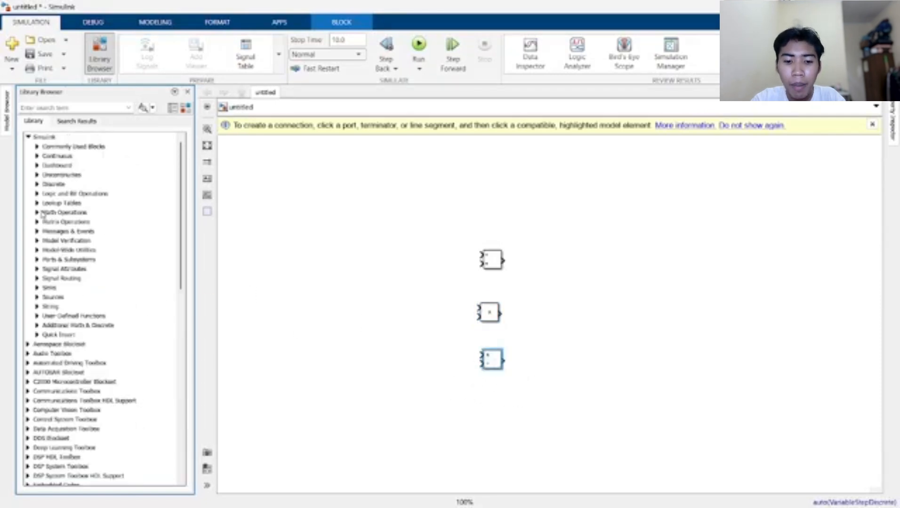
click(38, 297)
drag(118, 357, 405, 248)
drag(131, 360, 405, 273)
drag(113, 360, 418, 307)
drag(125, 362, 417, 329)
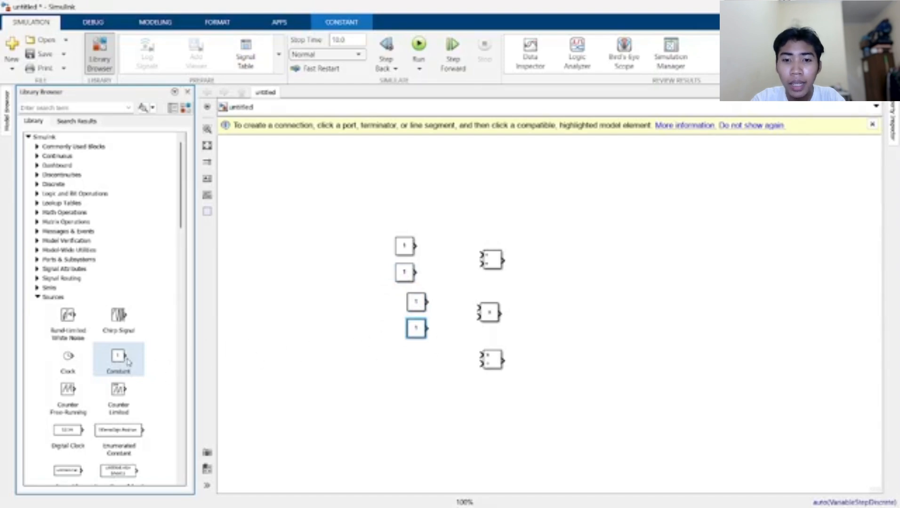
drag(130, 361, 437, 357)
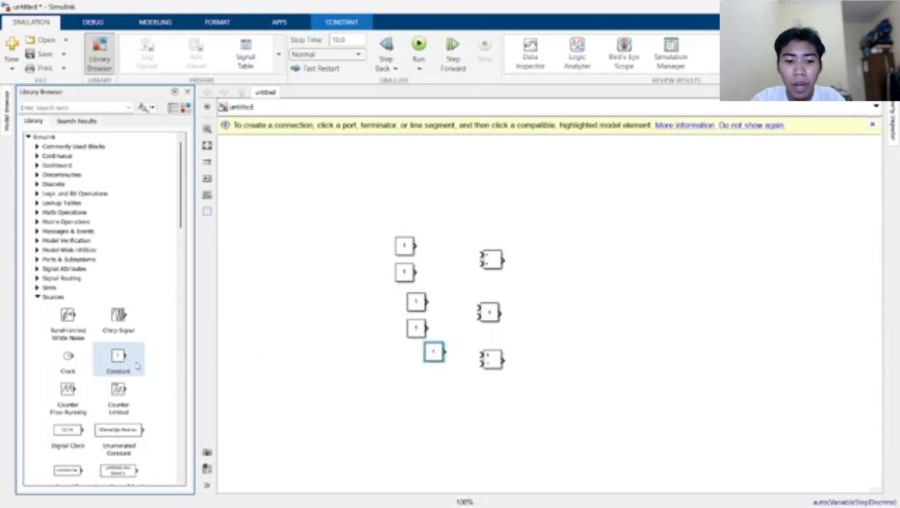
drag(134, 364, 437, 382)
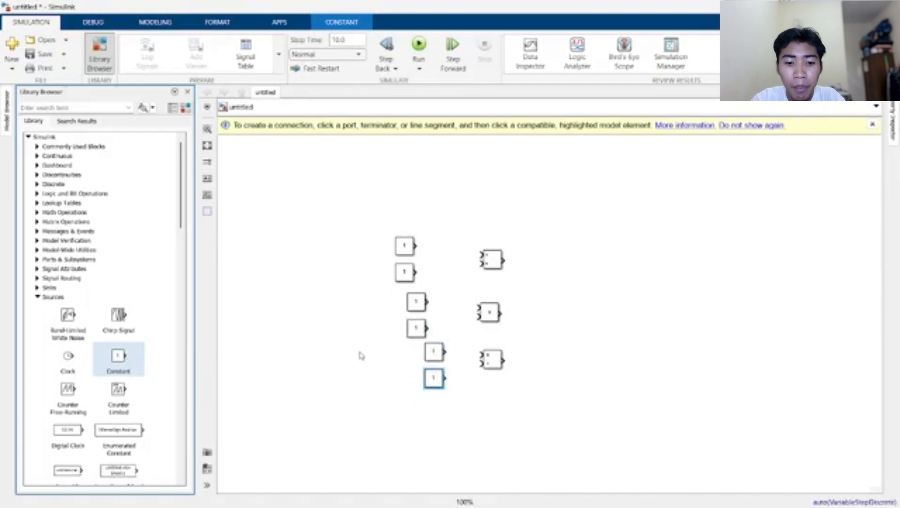
Place three Display blocks from the Sinks library, one level with each of the Add, Product and Divide blocks' outputs
click(37, 297)
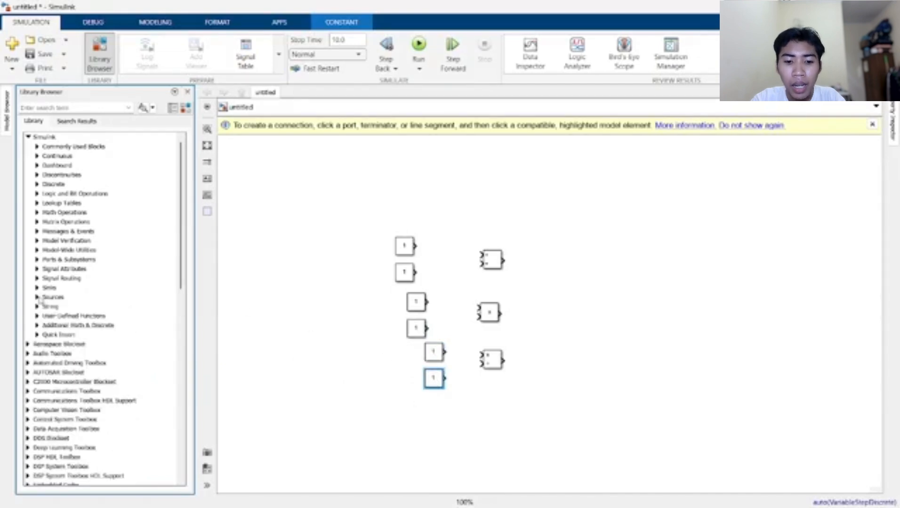
click(37, 288)
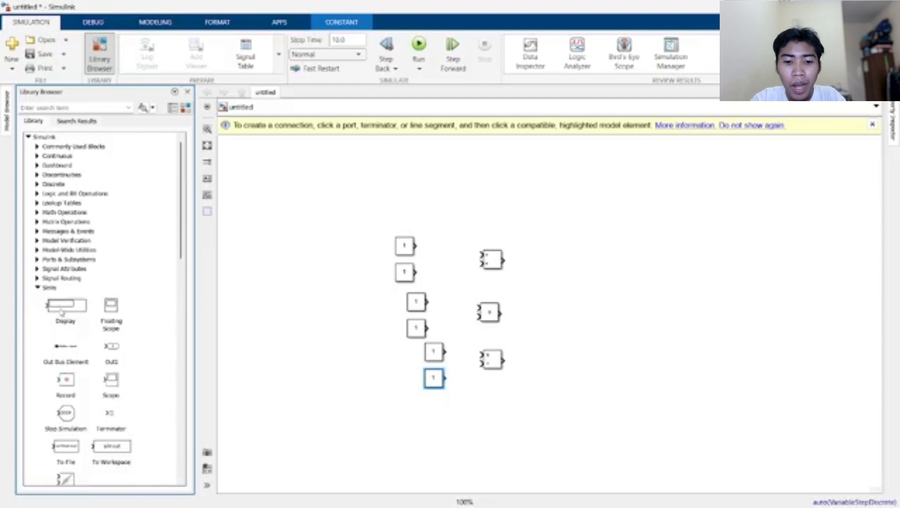
drag(65, 312, 583, 265)
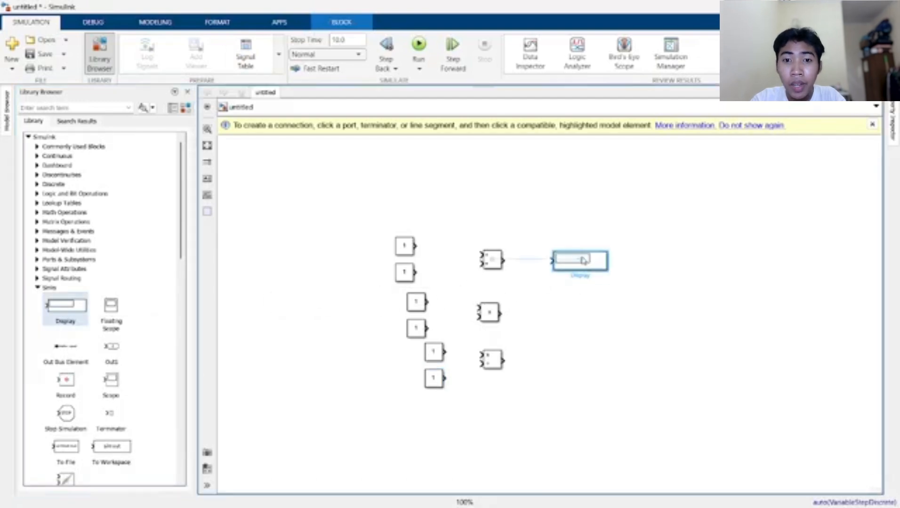
drag(75, 313, 582, 317)
drag(71, 315, 579, 368)
click(527, 374)
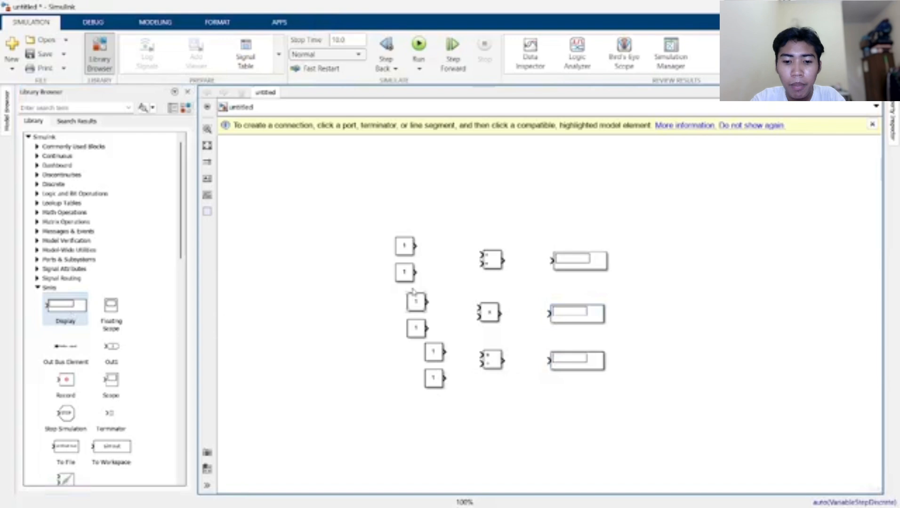
click(415, 247)
click(479, 257)
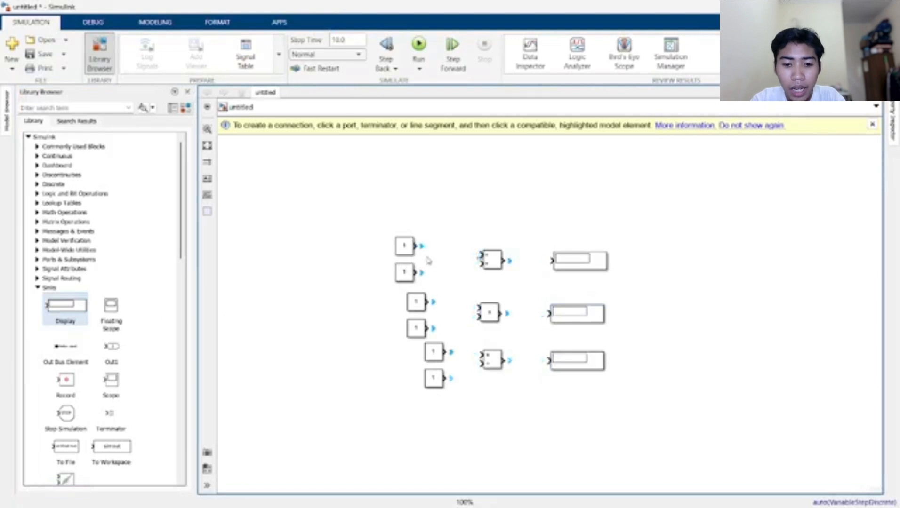
click(490, 259)
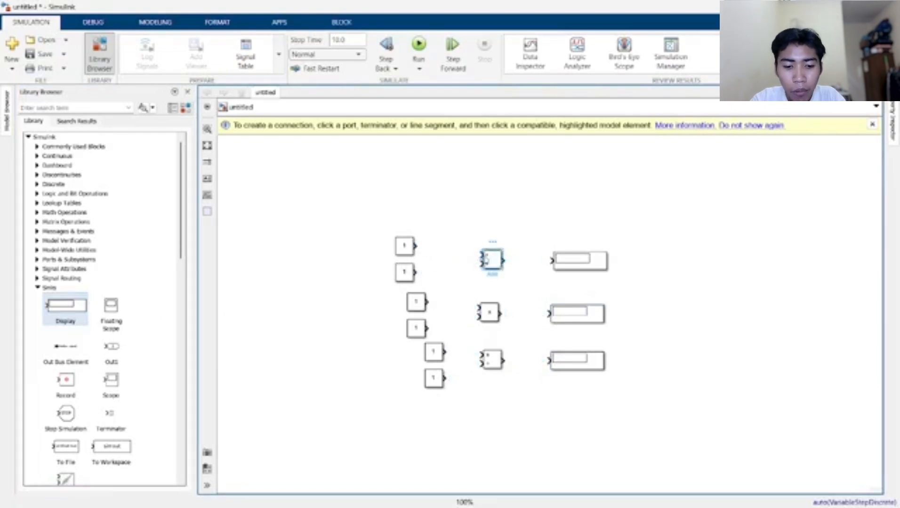
Connect the top two Constant blocks to the two inputs of the Add block
click(416, 246)
click(479, 255)
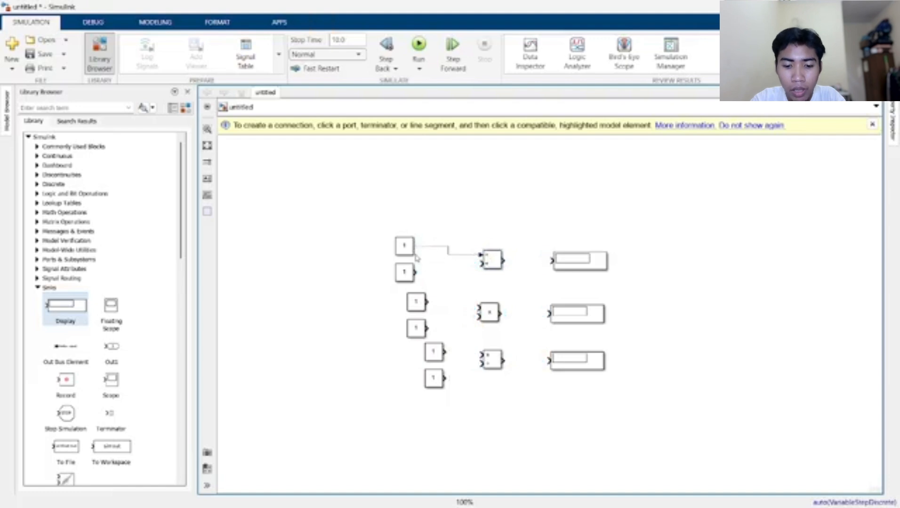
click(416, 272)
click(479, 264)
Connect the middle pair of Constant blocks to the Product inputs and the lowest pair to the Divide inputs
click(426, 301)
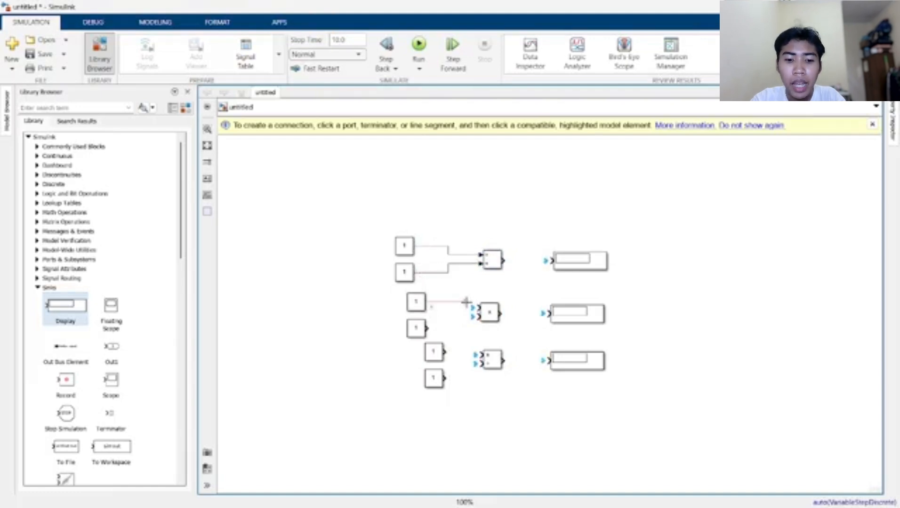
click(479, 308)
click(427, 330)
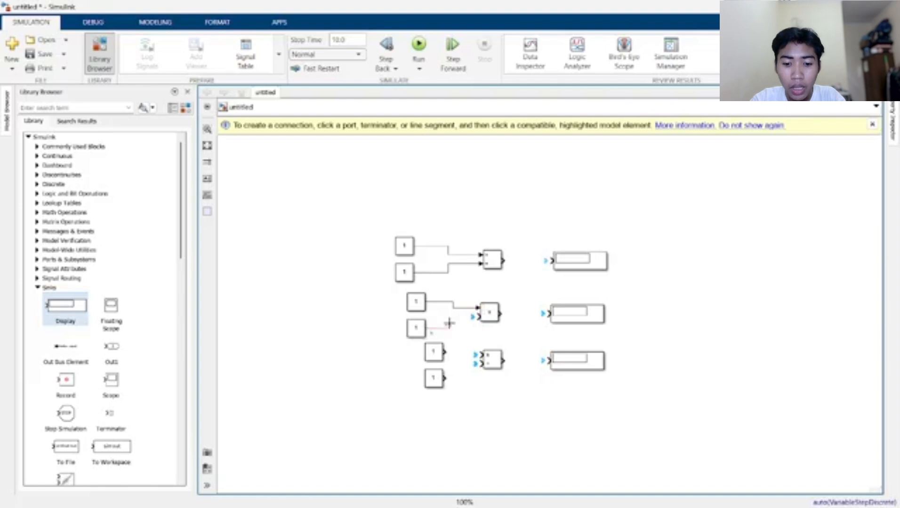
click(479, 318)
click(444, 352)
click(479, 356)
click(444, 378)
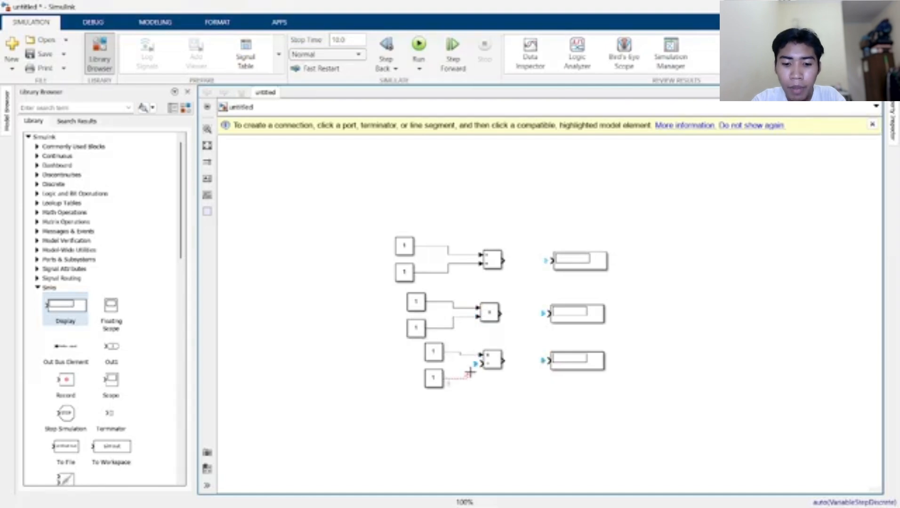
click(479, 363)
Connect the Add, Product and Divide outputs to their Display blocks and run the simulation
click(503, 260)
click(547, 260)
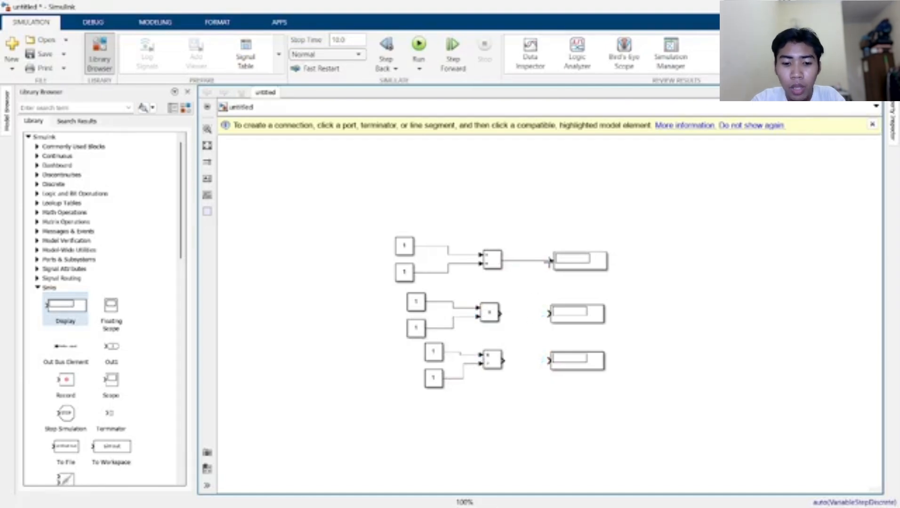
click(500, 312)
click(549, 313)
click(503, 361)
click(546, 360)
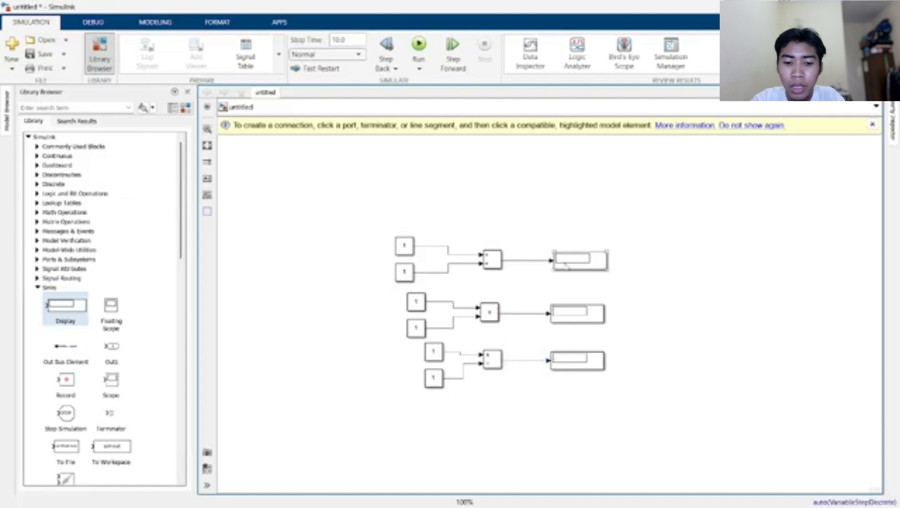
click(419, 68)
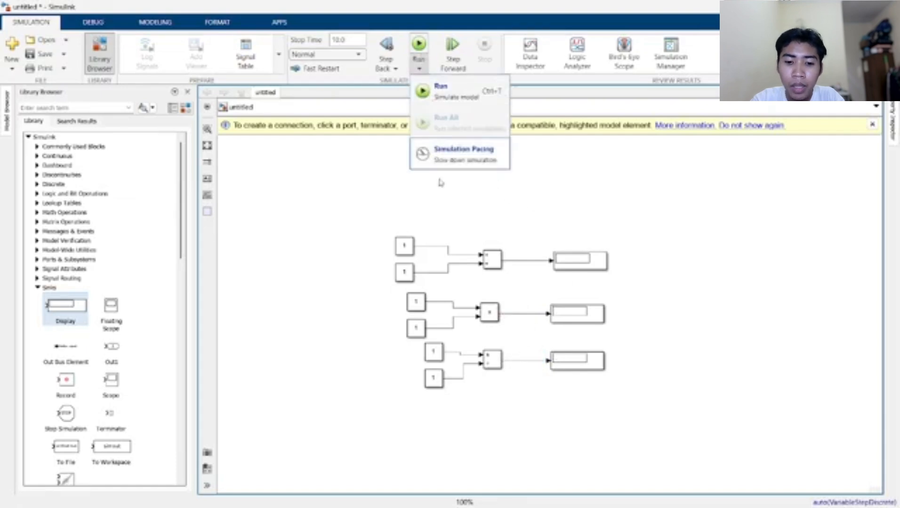
click(429, 97)
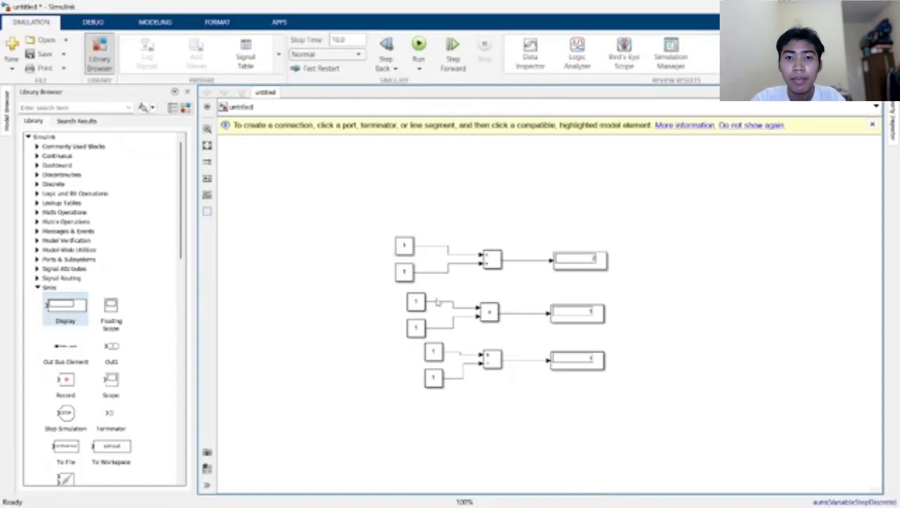
Set the constant value feeding the Divide block's first input to 10
double_click(438, 354)
text(10)
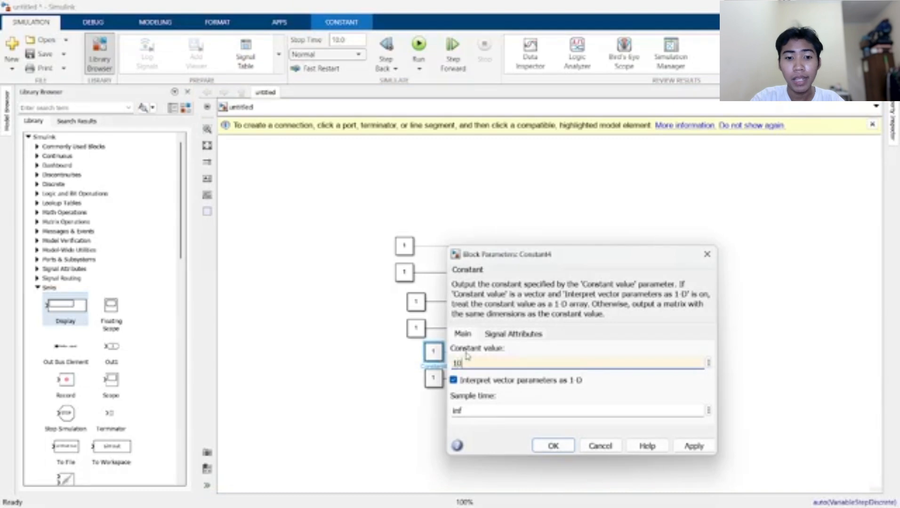
key(Return)
Set the two constants feeding the Product block to 5 and 2, from first to second input
double_click(421, 302)
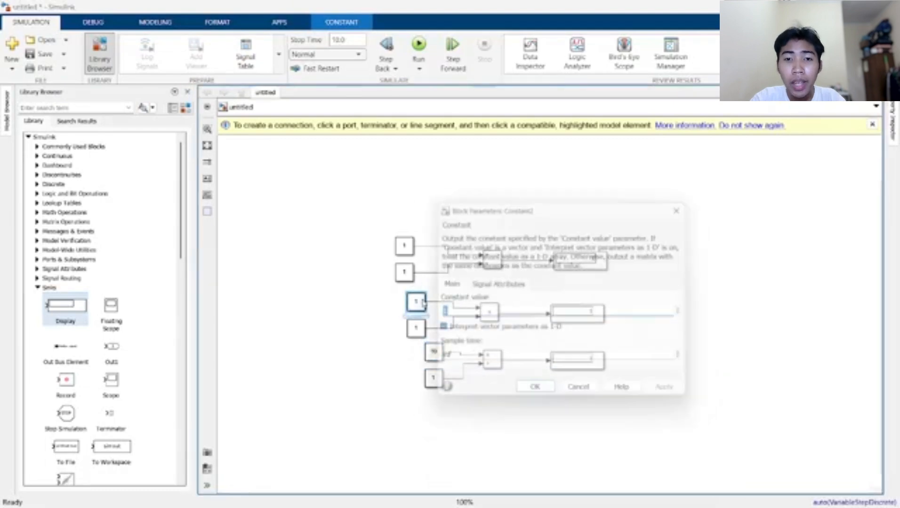
text(1)
key(Return)
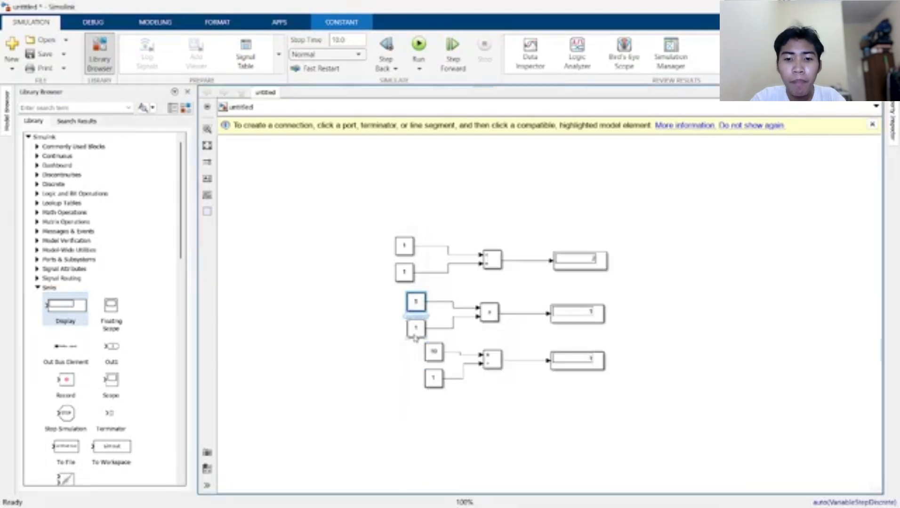
double_click(417, 330)
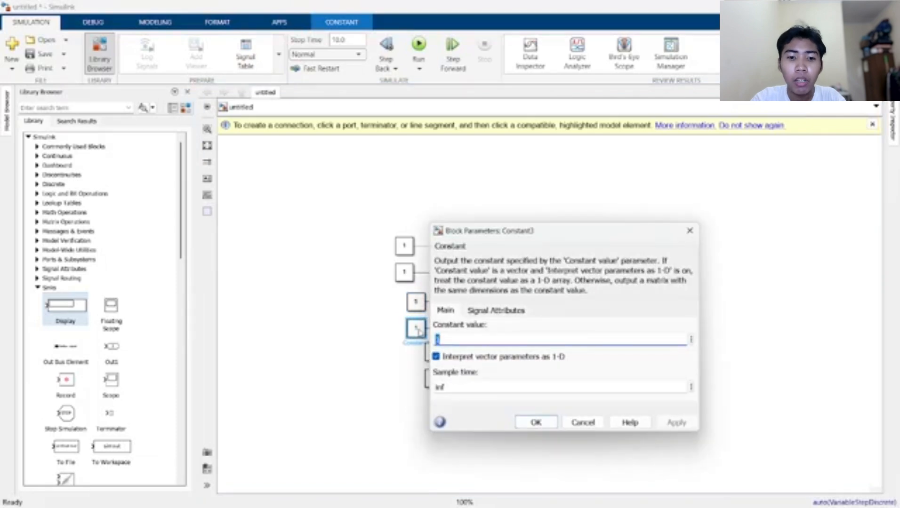
text(2)
key(Return)
Set the constant feeding the Add block's first input to 6 and run the simulation again
double_click(412, 250)
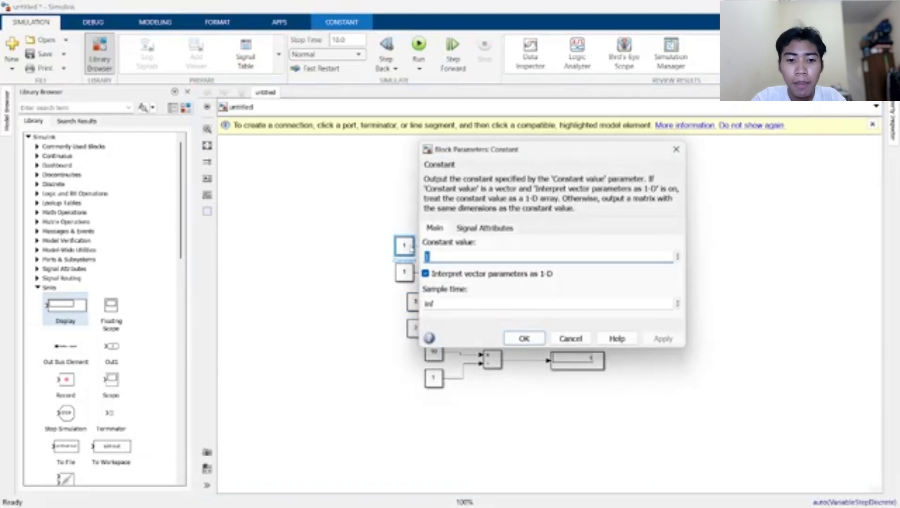
text(6)
key(Return)
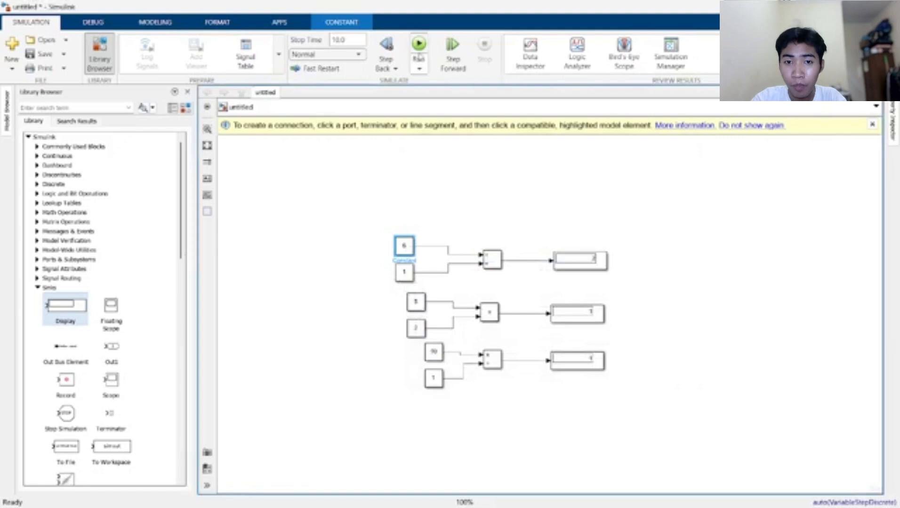
click(420, 47)
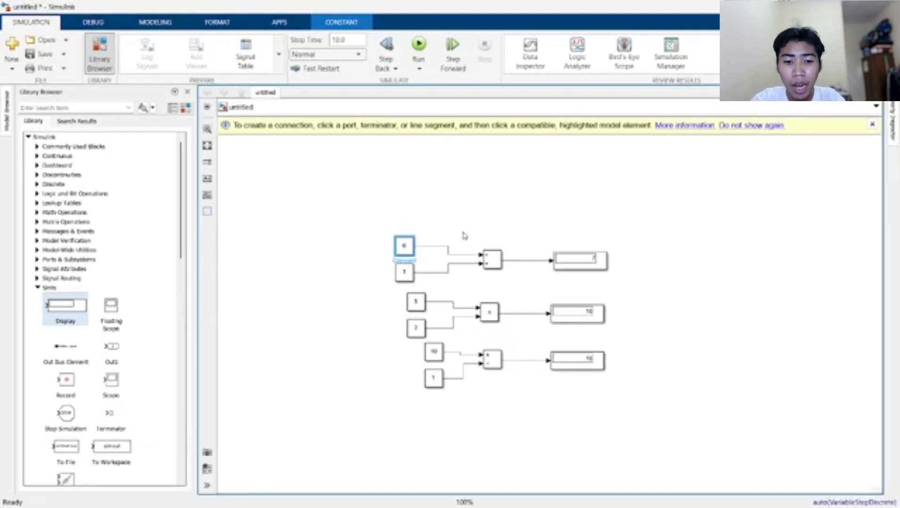
Collapse the Sinks library, expand Math Operations and look through its blocks
scroll(125, 316, down, 3)
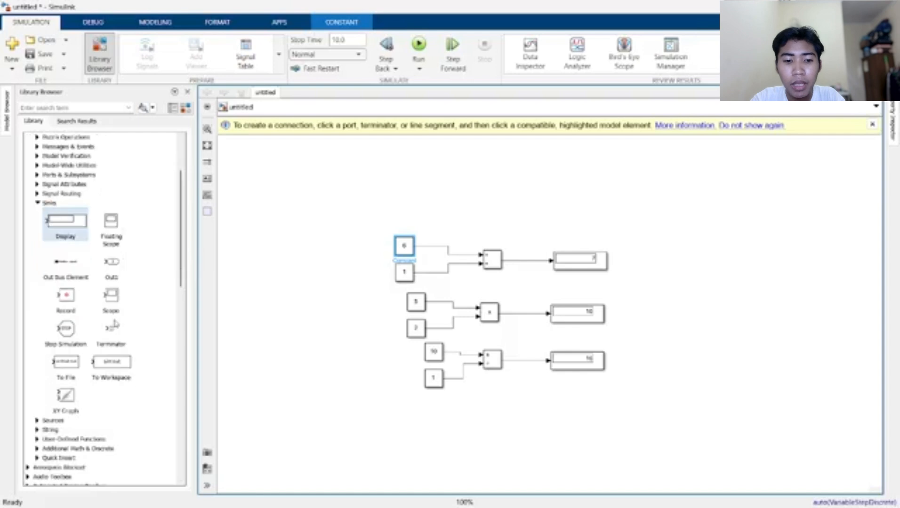
scroll(114, 324, up, 3)
click(36, 288)
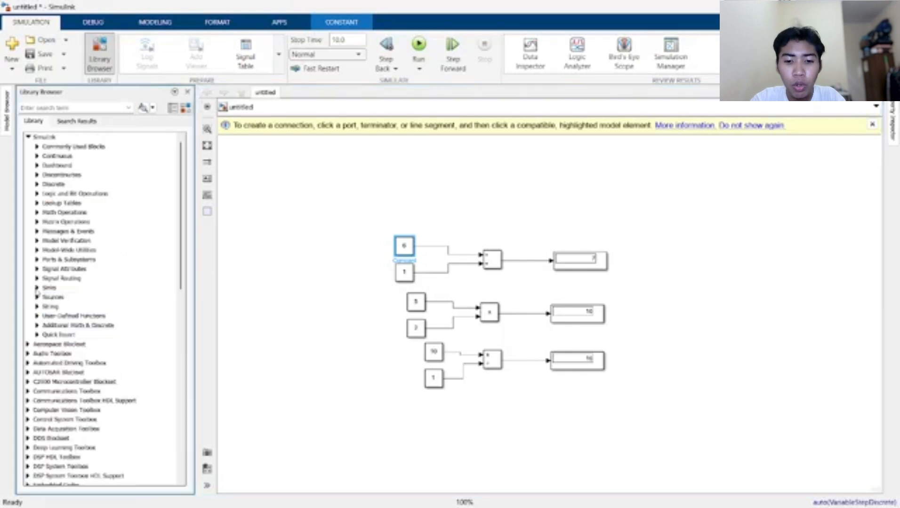
click(38, 213)
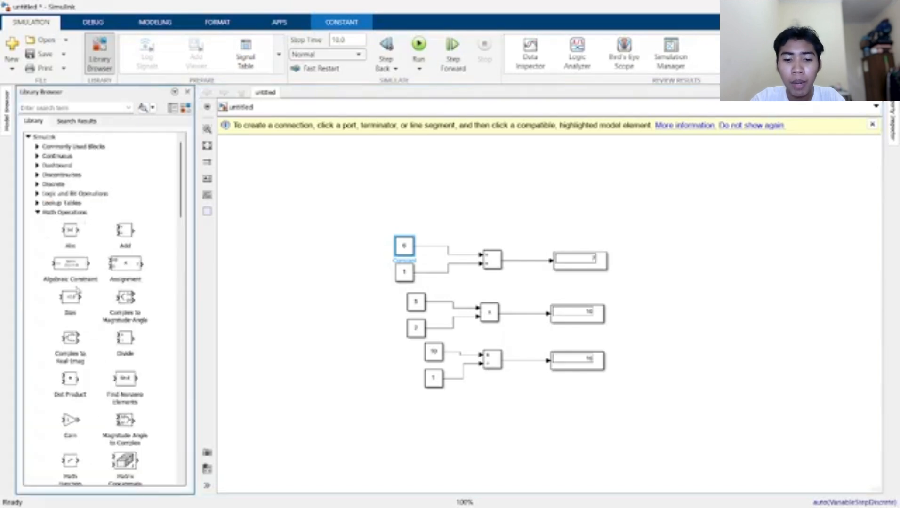
scroll(78, 290, down, 10)
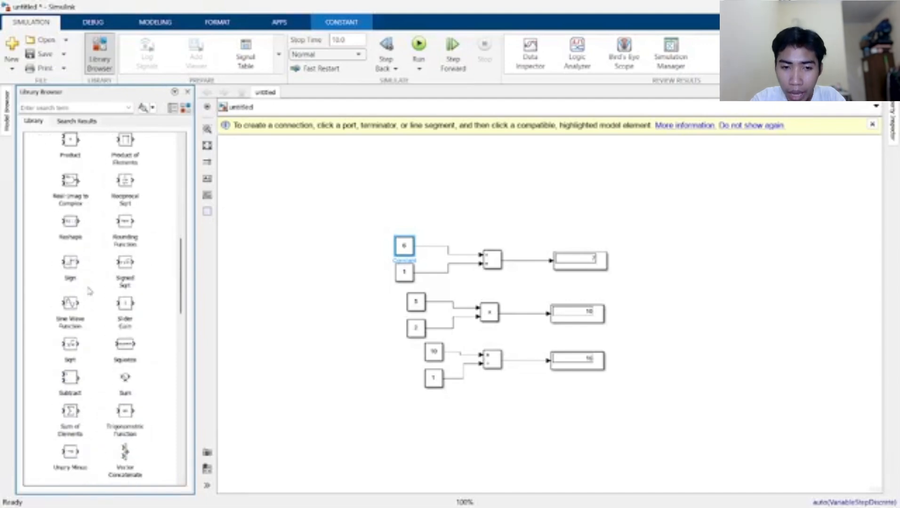
scroll(90, 290, up, 10)
Delete all Constant, math operation and Display blocks together with their connections from the model
drag(386, 219, 629, 409)
key(Delete)
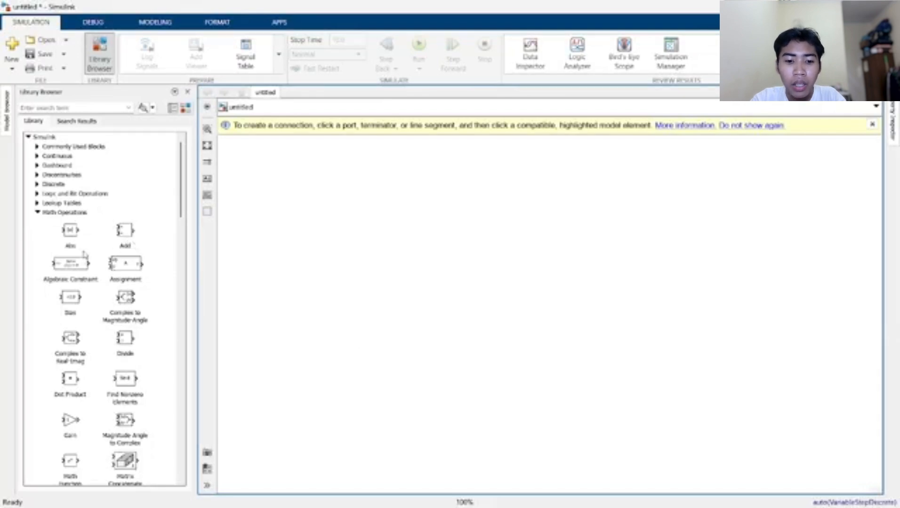
Collapse the Math Operations library and place a Constant block from Sources in the empty model
click(39, 213)
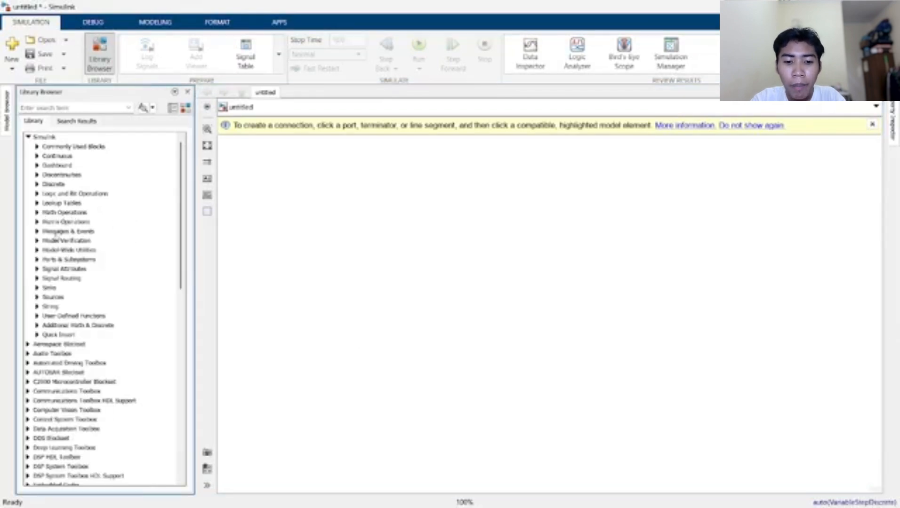
click(39, 297)
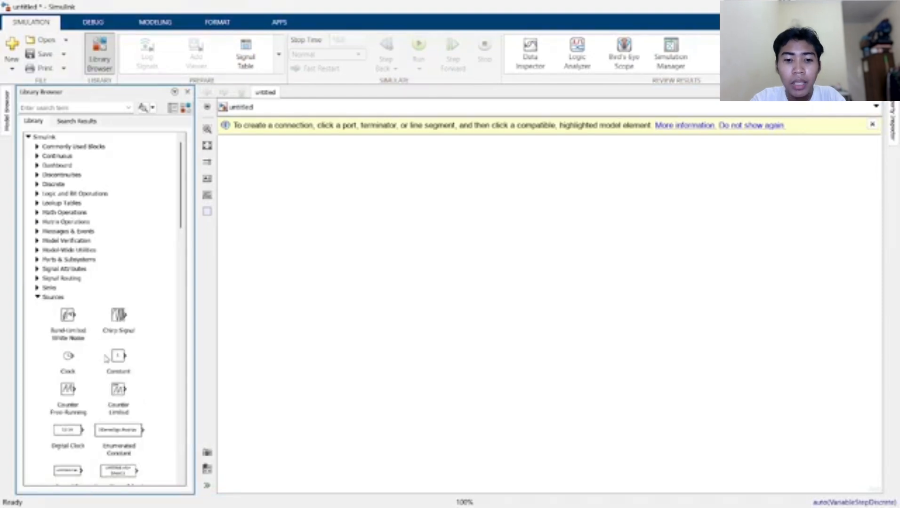
drag(118, 358, 362, 273)
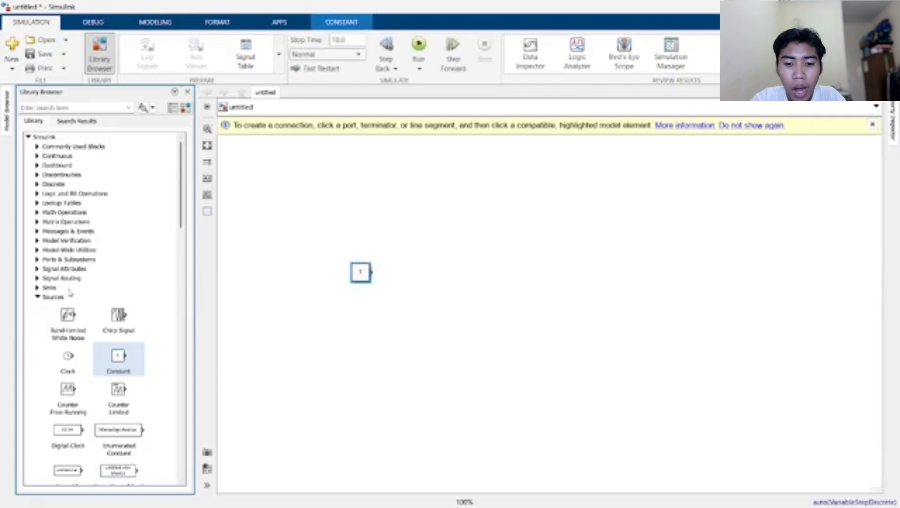
Place a Gain block from Commonly Used Blocks to the right of the Constant block
click(39, 297)
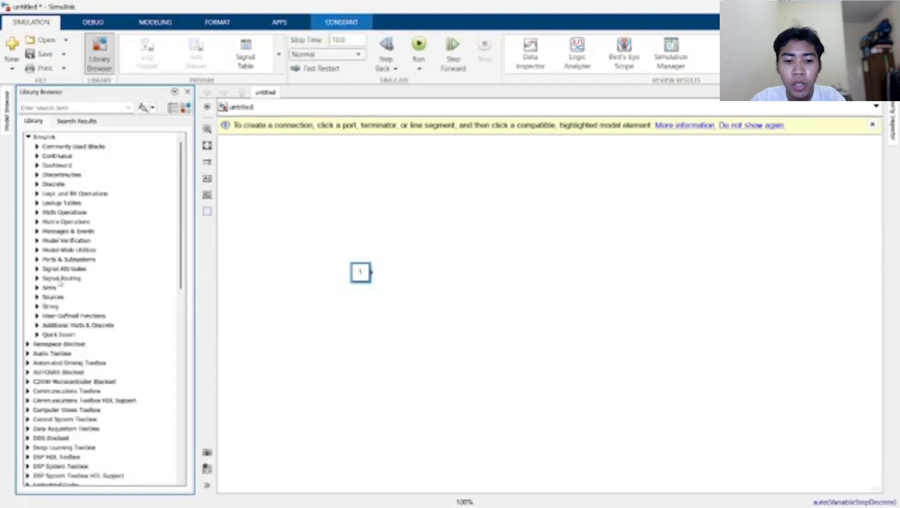
click(37, 156)
click(38, 157)
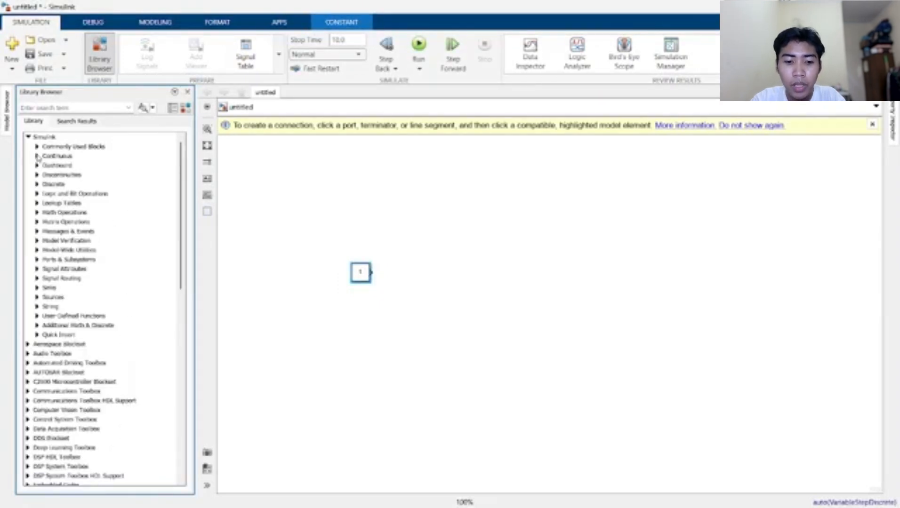
click(37, 147)
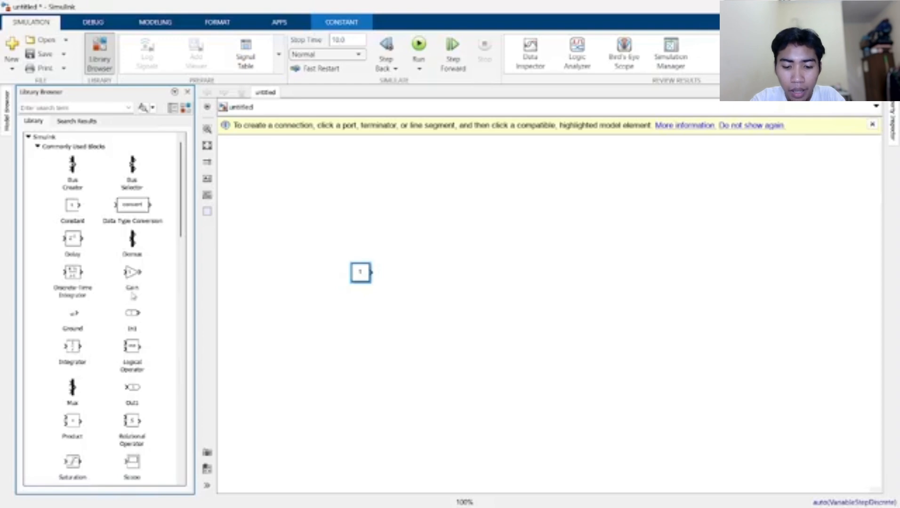
drag(132, 273, 468, 278)
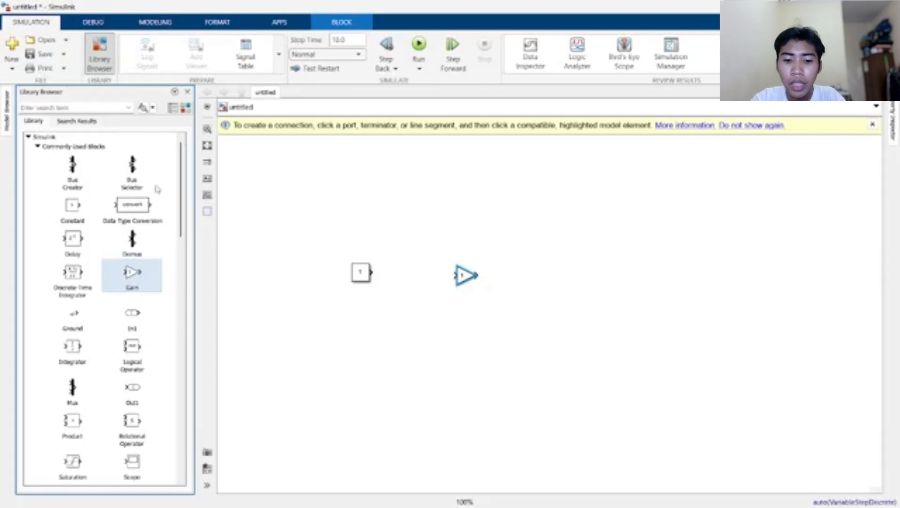
Place a Display block from the Sinks library to the right of the Gain block
click(41, 149)
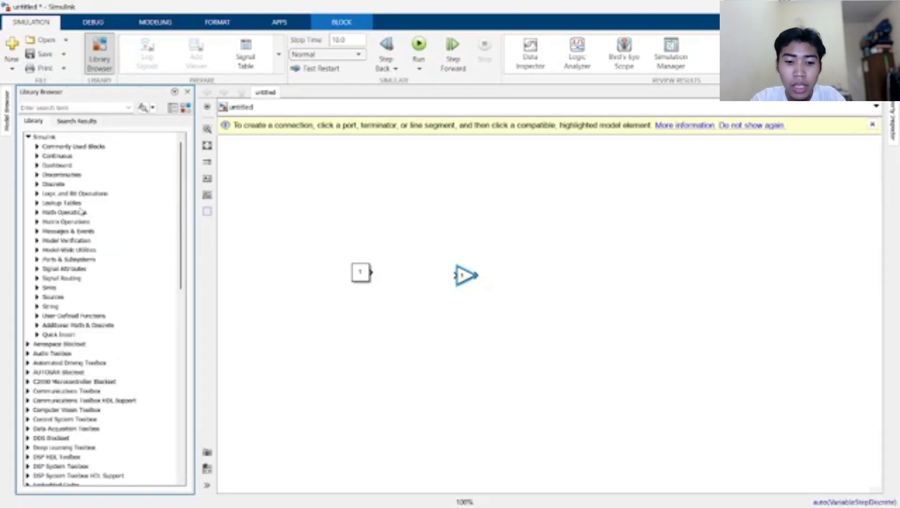
click(49, 288)
drag(66, 306, 581, 286)
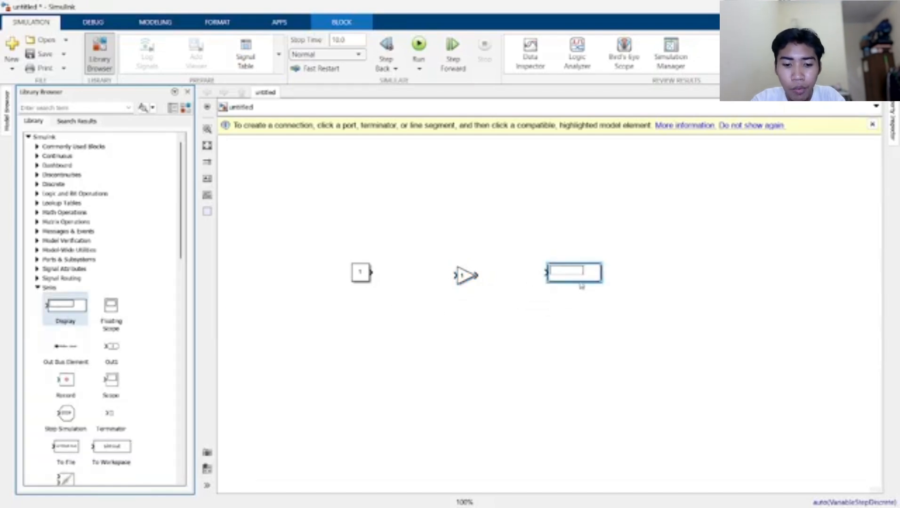
Set the Constant block's value to the matrix [1,2;3,4] and enlarge the block so the matrix is readable
double_click(363, 273)
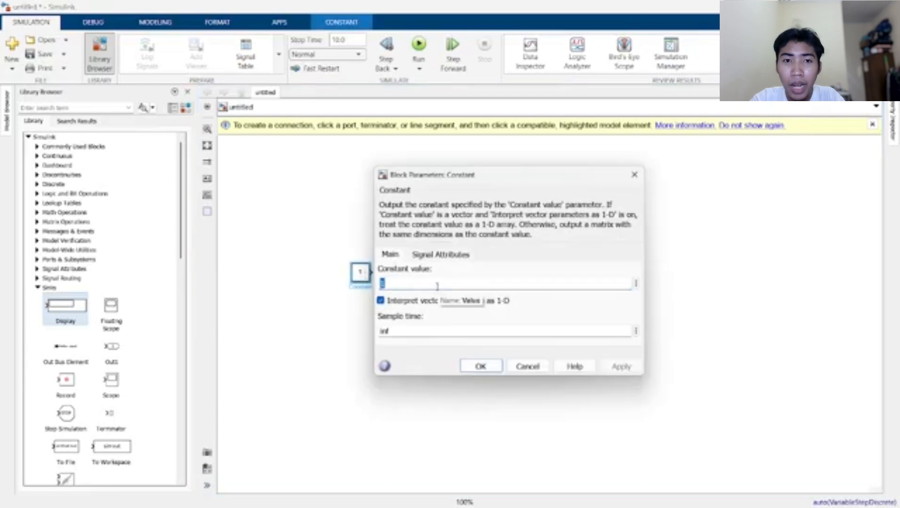
text([)
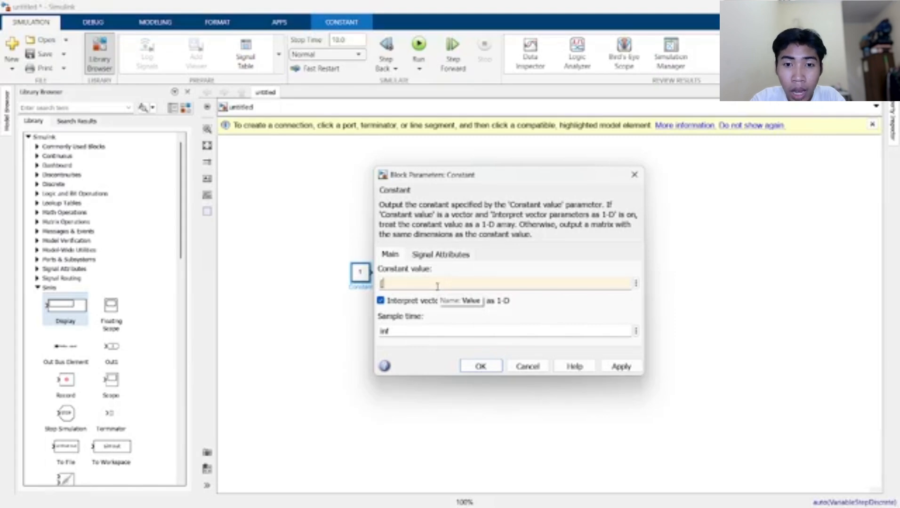
text(1)
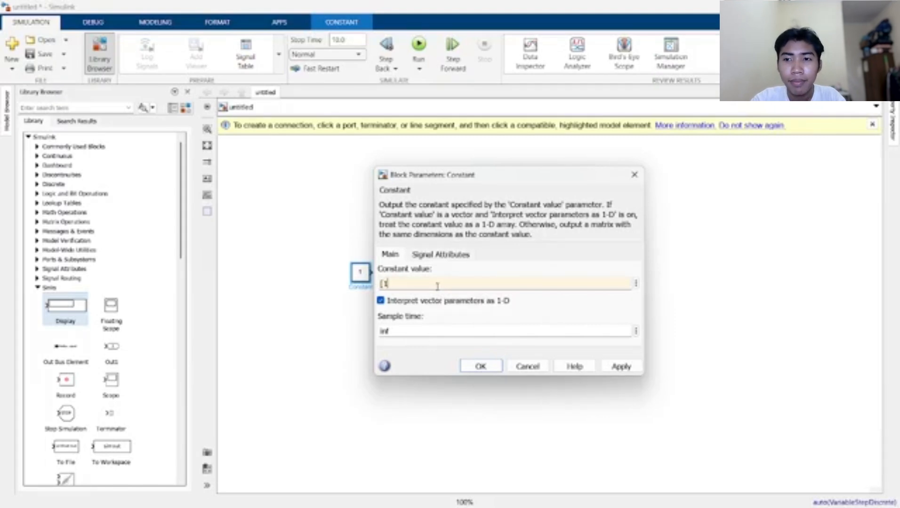
text(,2;3,4)
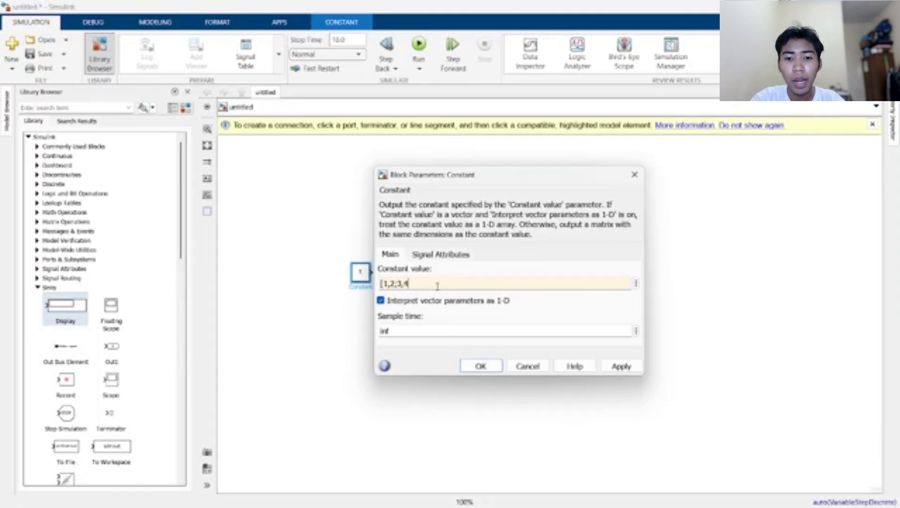
key(Return)
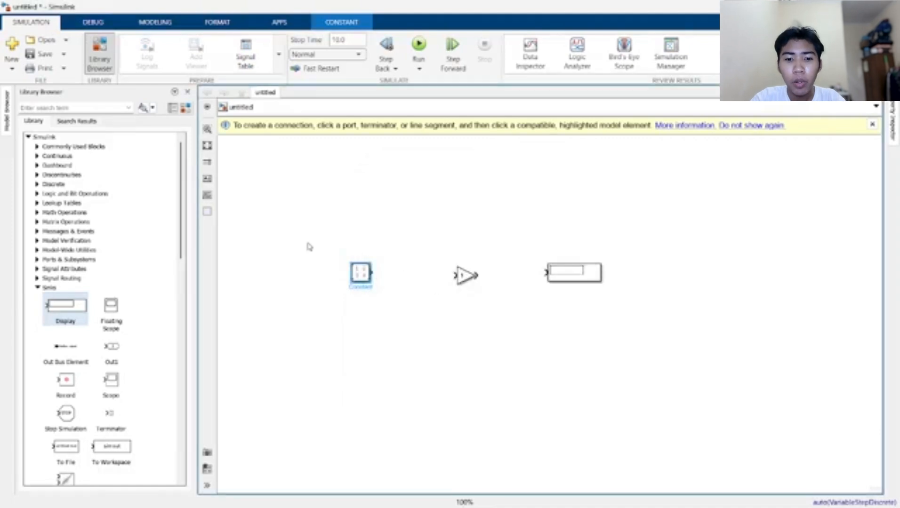
drag(344, 290, 323, 299)
Set the Gain block's gain to [1,2;3,4] with element-wise multiplication and enlarge the block
double_click(465, 275)
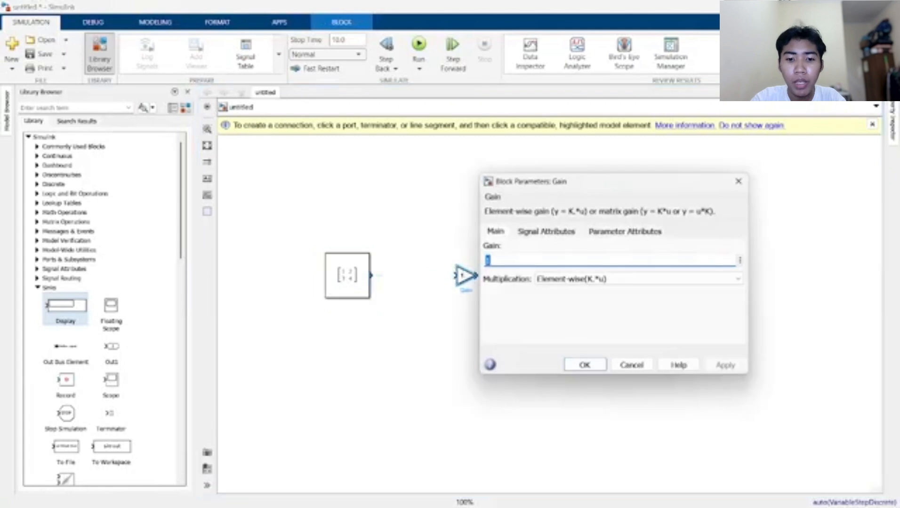
key(BackSpace)
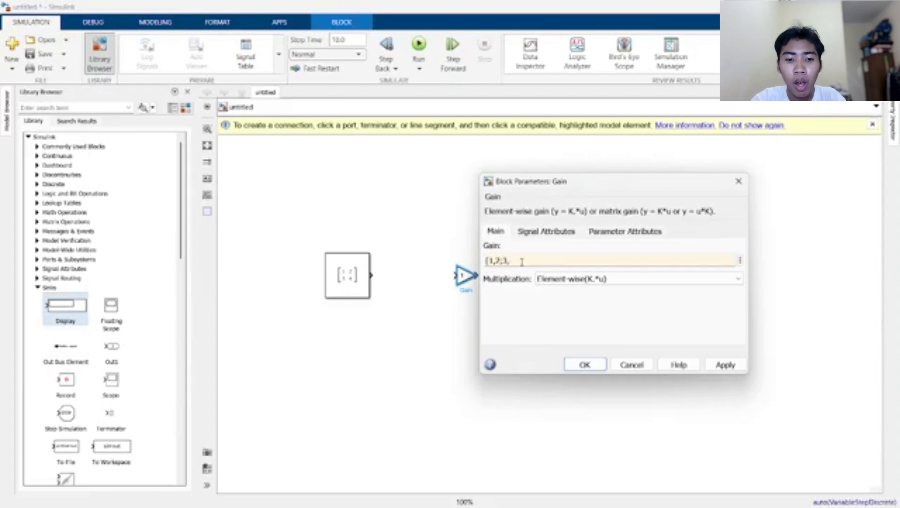
key(ctrl+a)
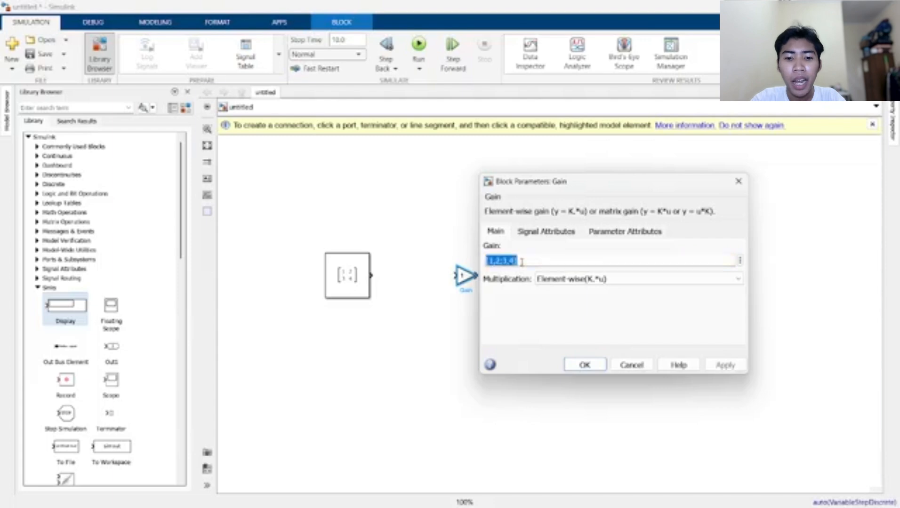
key(Return)
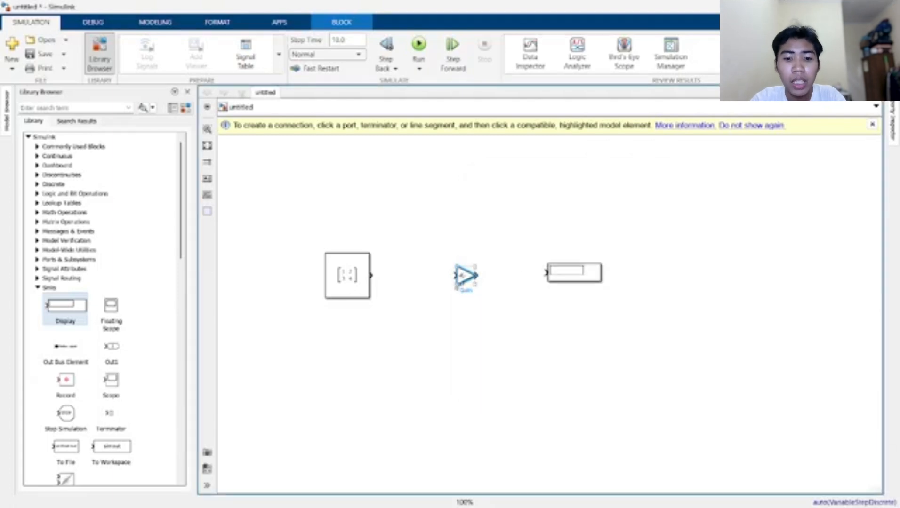
mouse_move(455, 288)
mouse_down()
mouse_move(410, 324)
mouse_move(456, 286)
mouse_up()
Connect the Constant output to the Gain input and the Gain output to the Display input
click(574, 274)
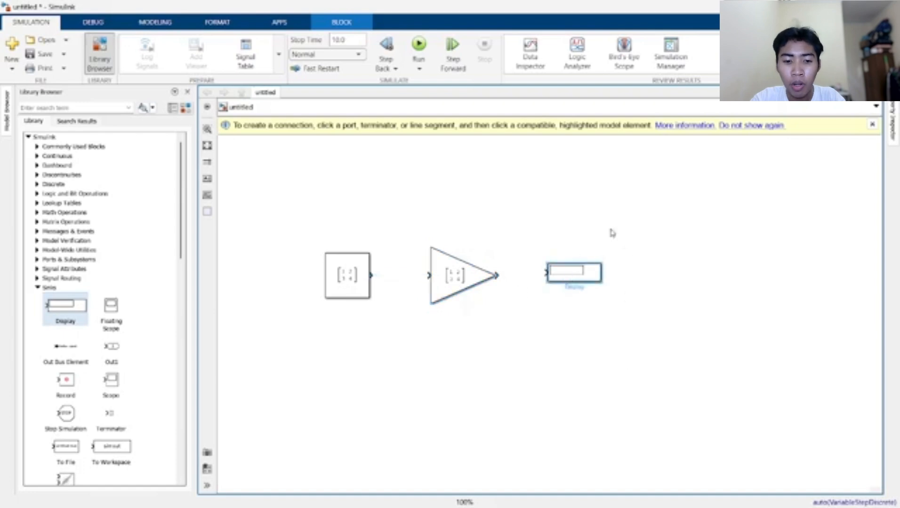
drag(372, 276, 428, 276)
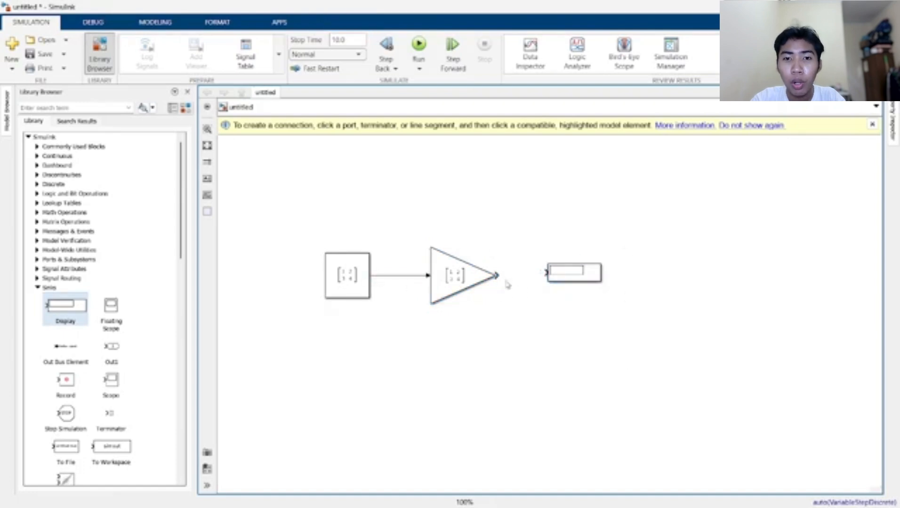
drag(497, 275, 545, 272)
Enlarge the Display block to fit a matrix and move it level with the Gain block's output
click(593, 271)
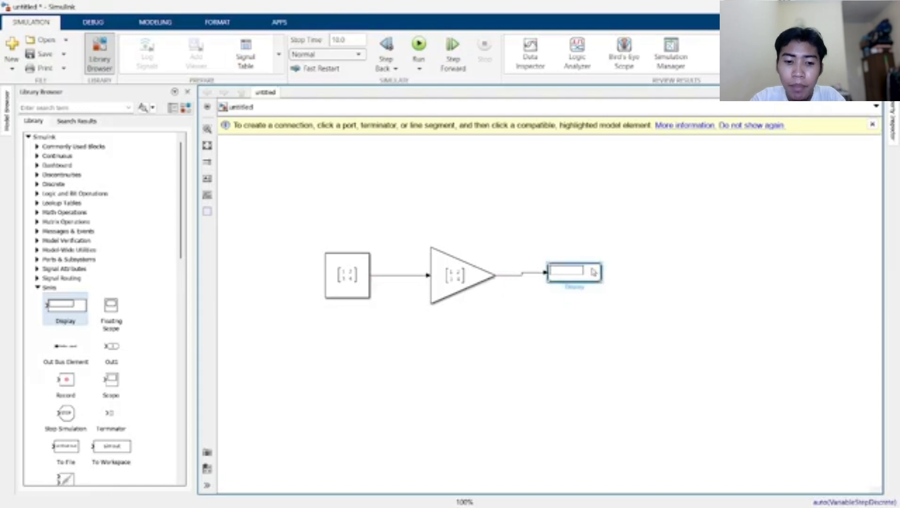
click(602, 286)
drag(604, 285, 799, 410)
drag(675, 366, 726, 300)
click(491, 212)
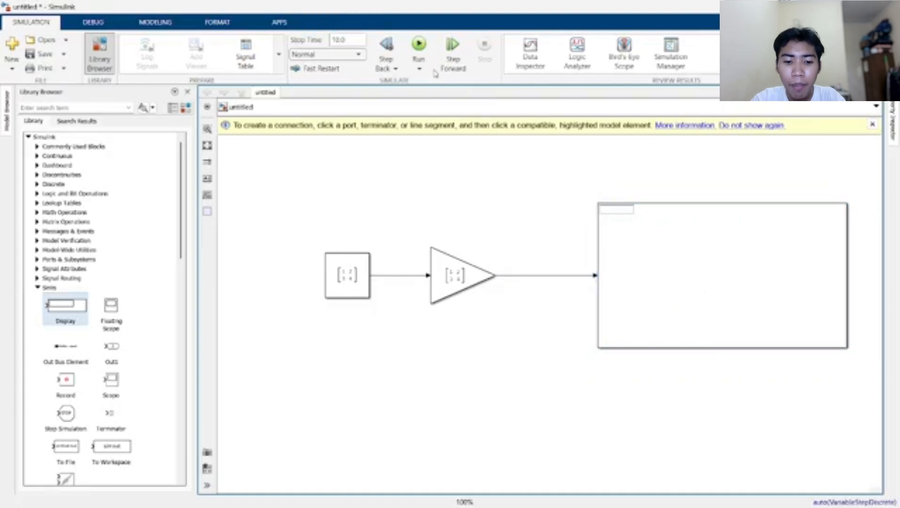
Run the simulation and examine the matrix result in the Display block
click(419, 46)
scroll(586, 264, up, 1)
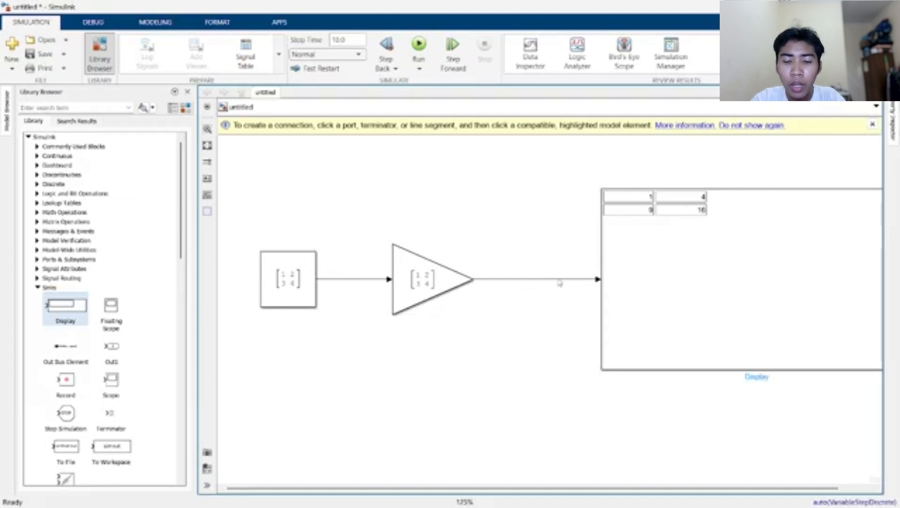
scroll(559, 281, down, 2)
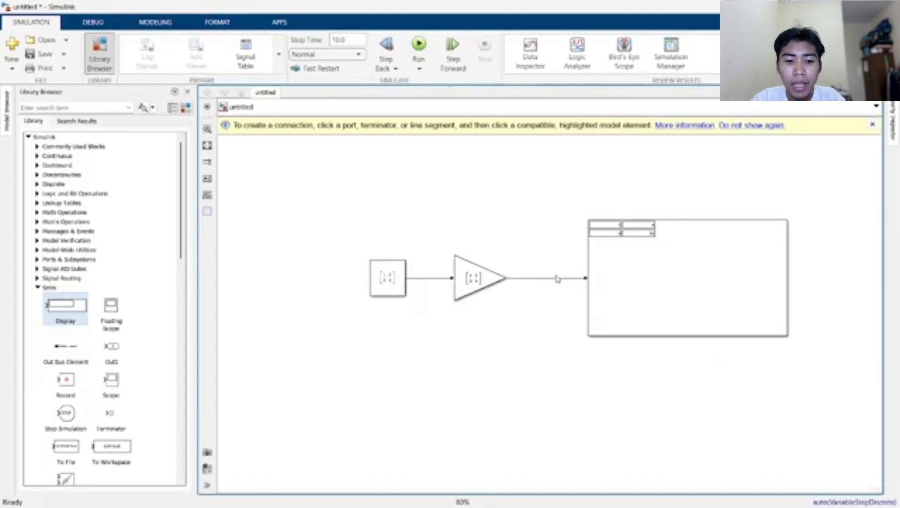
Delete the Constant, Gain and Display blocks with their connections and collapse the Sinks library
drag(343, 211, 824, 390)
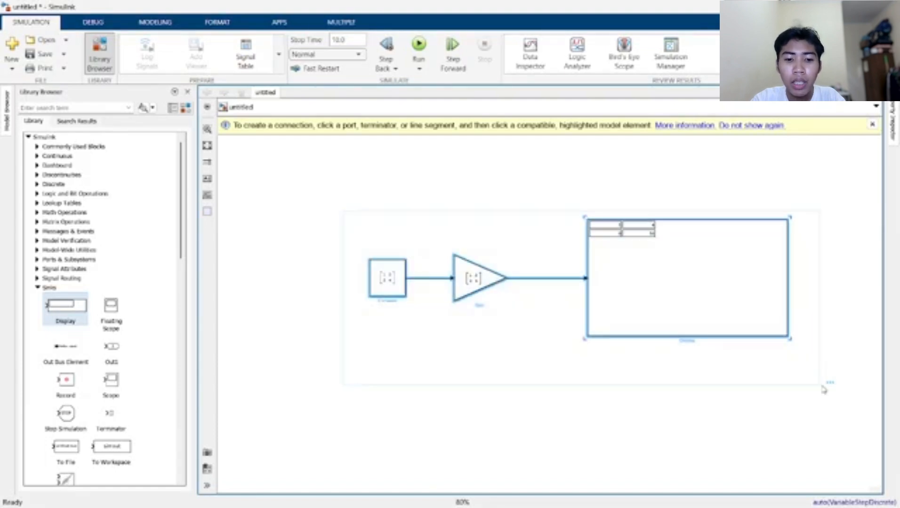
key(Delete)
click(37, 287)
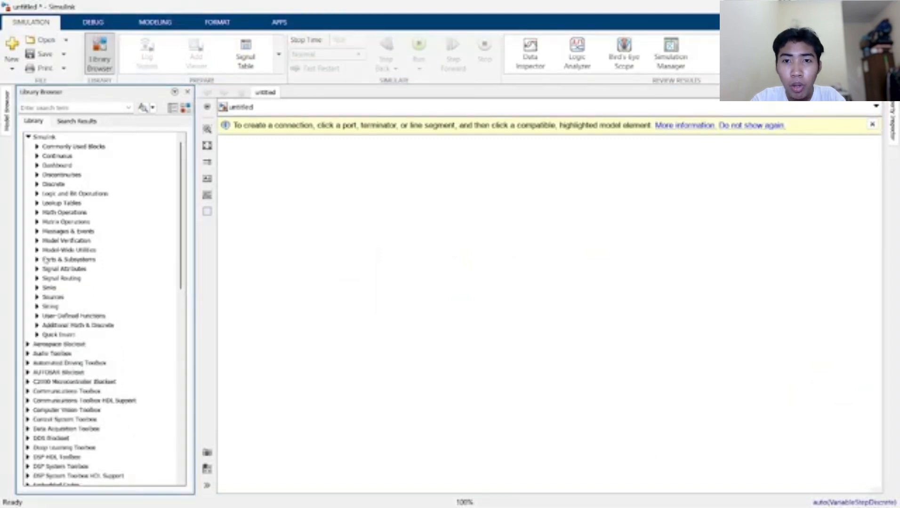
Place two MinMax blocks from the Math Operations library in the model, one below the other
click(37, 213)
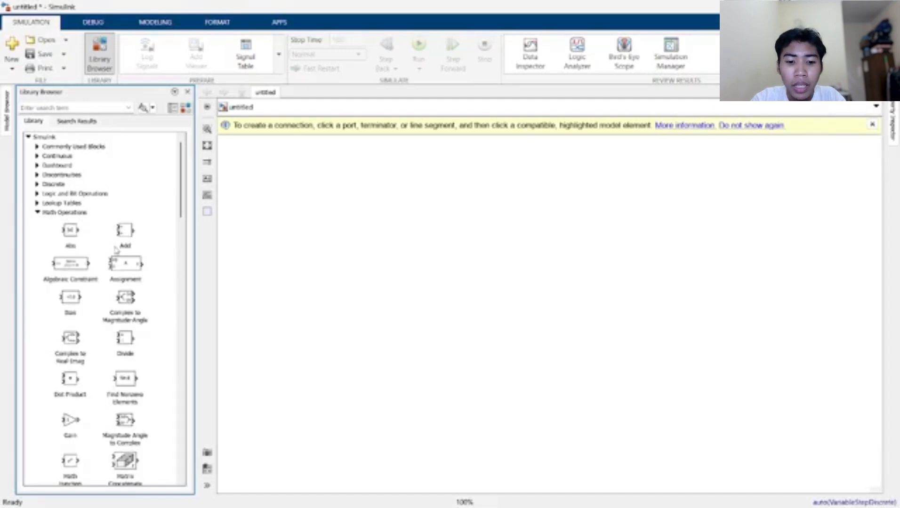
scroll(116, 250, down, 3)
drag(70, 388, 419, 264)
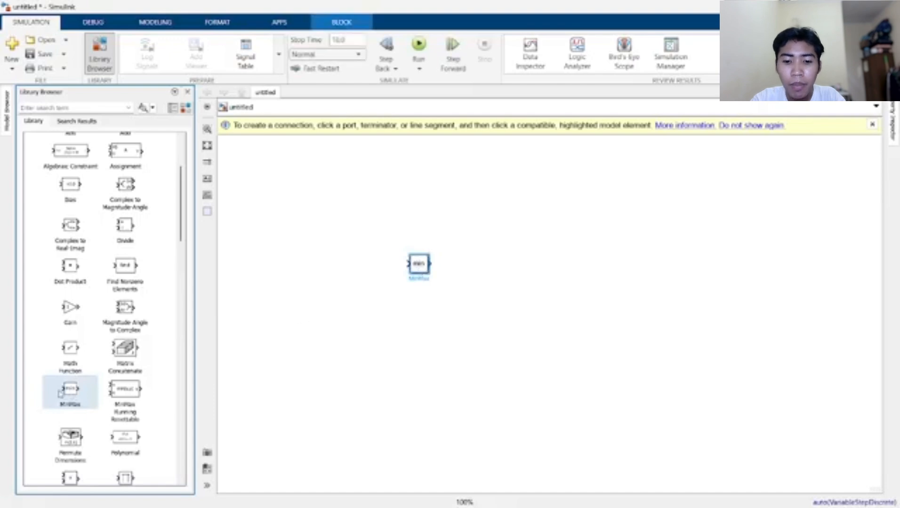
drag(60, 393, 425, 316)
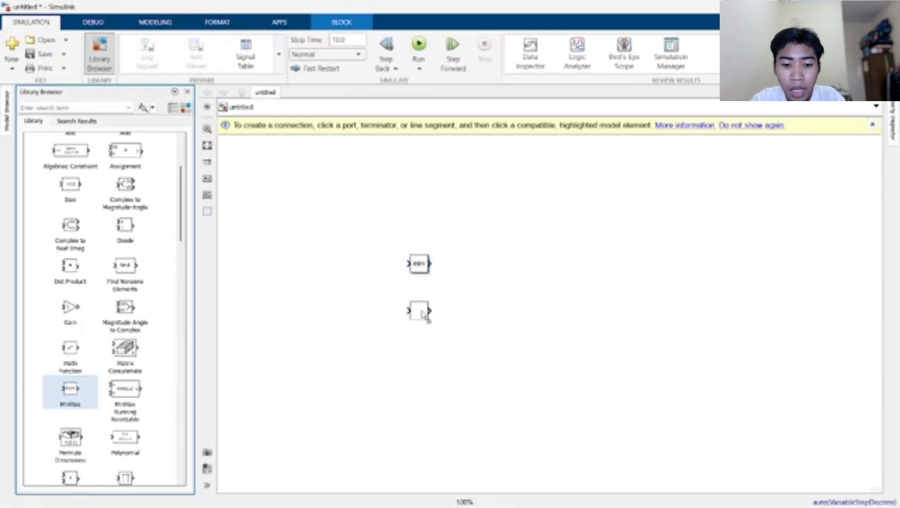
click(484, 337)
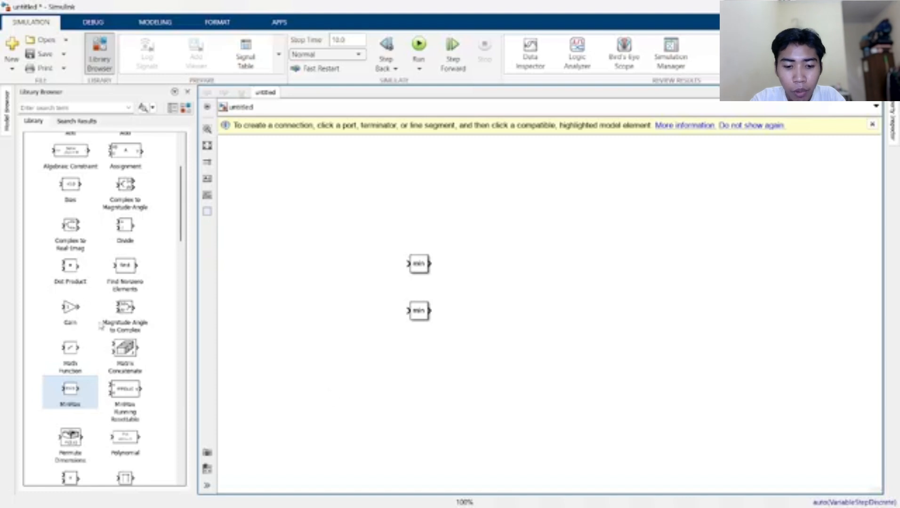
Place two Constant blocks from the Sources library, one to the left of each MinMax block
scroll(81, 192, up, 4)
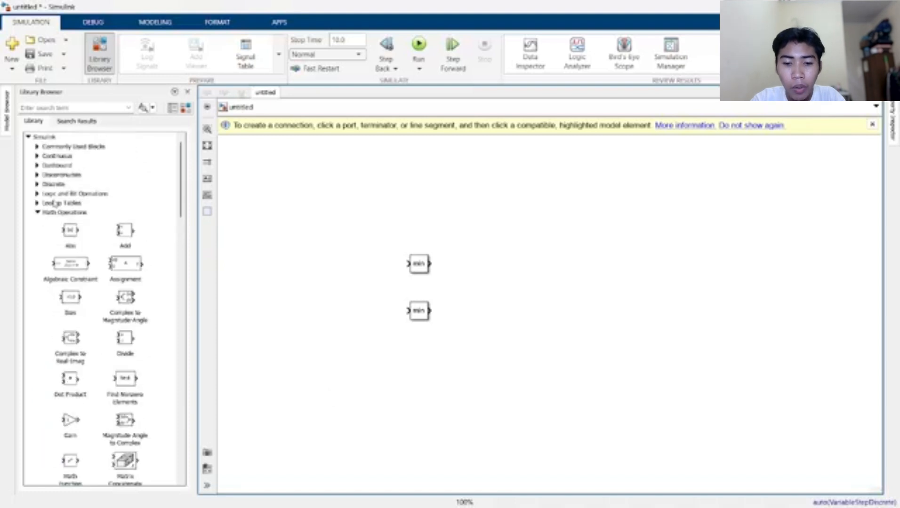
click(46, 212)
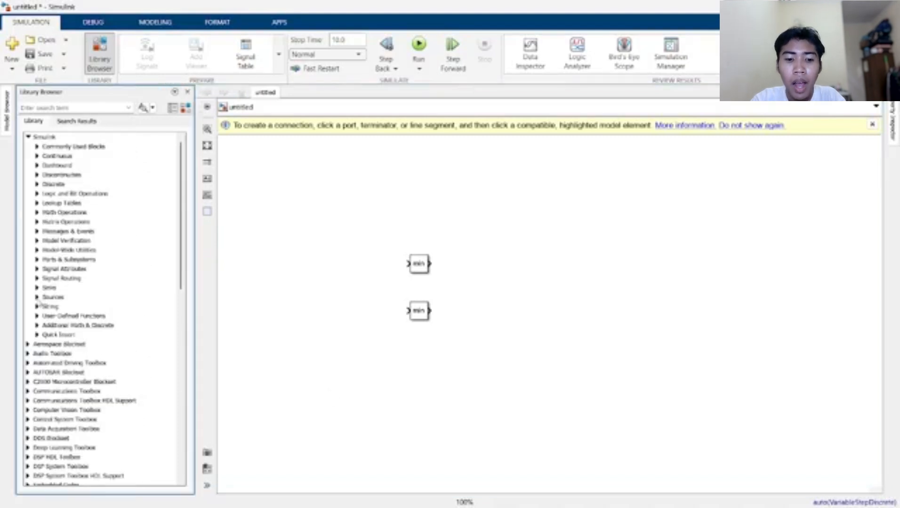
click(38, 298)
drag(117, 356, 338, 319)
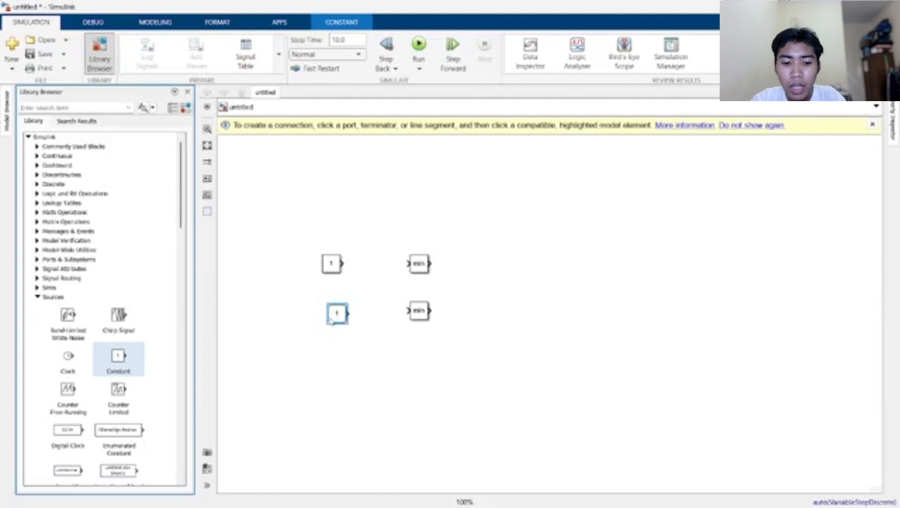
Place two Display blocks from the Sinks library, one to the right of each MinMax block
click(38, 297)
click(38, 287)
drag(66, 306, 568, 271)
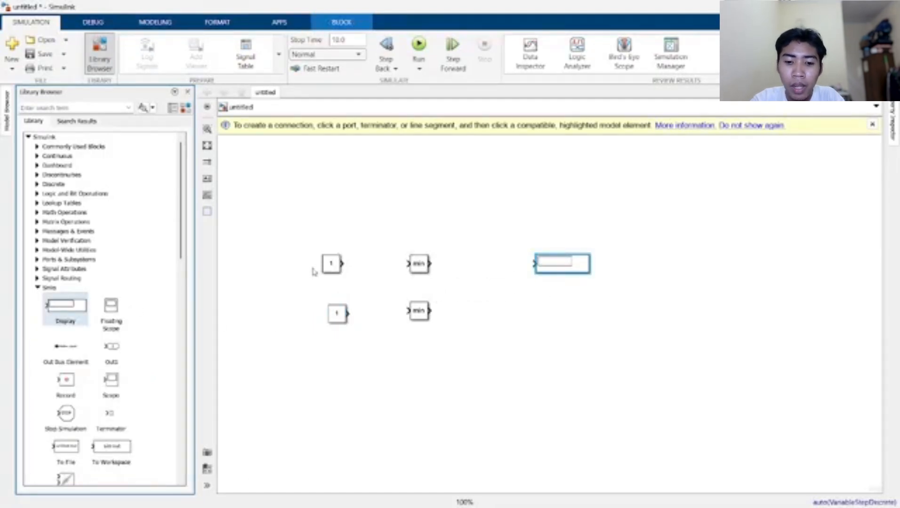
drag(73, 312, 557, 327)
click(558, 326)
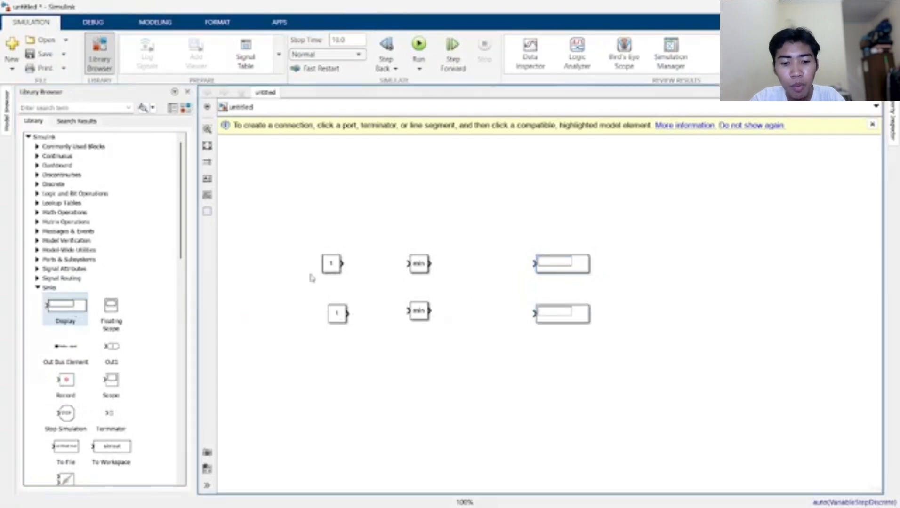
Connect each Constant block to its MinMax block and each MinMax output to the Display block in its row
drag(344, 264, 408, 264)
drag(348, 313, 408, 310)
drag(430, 264, 530, 262)
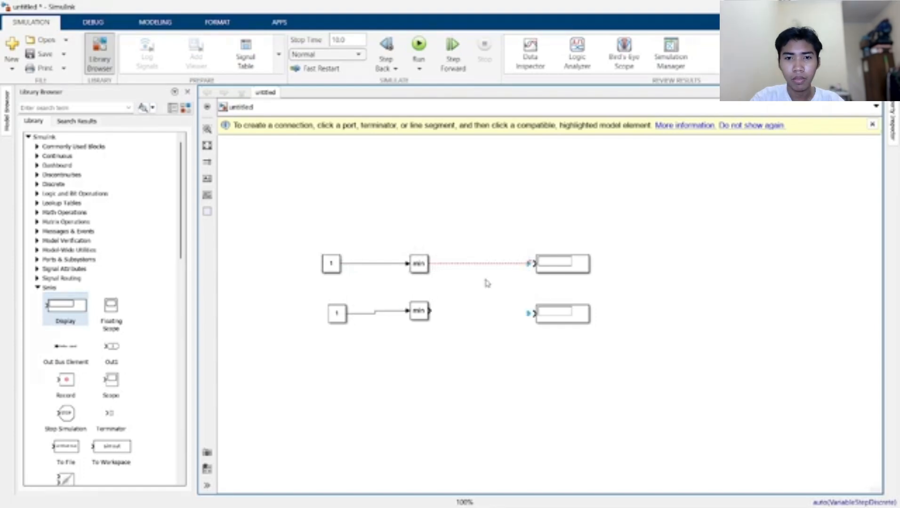
click(438, 263)
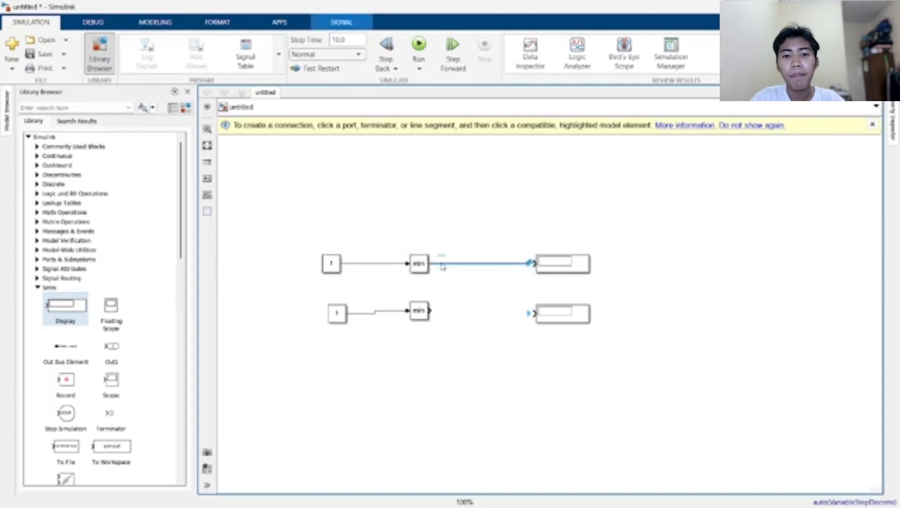
key(Delete)
drag(429, 264, 529, 263)
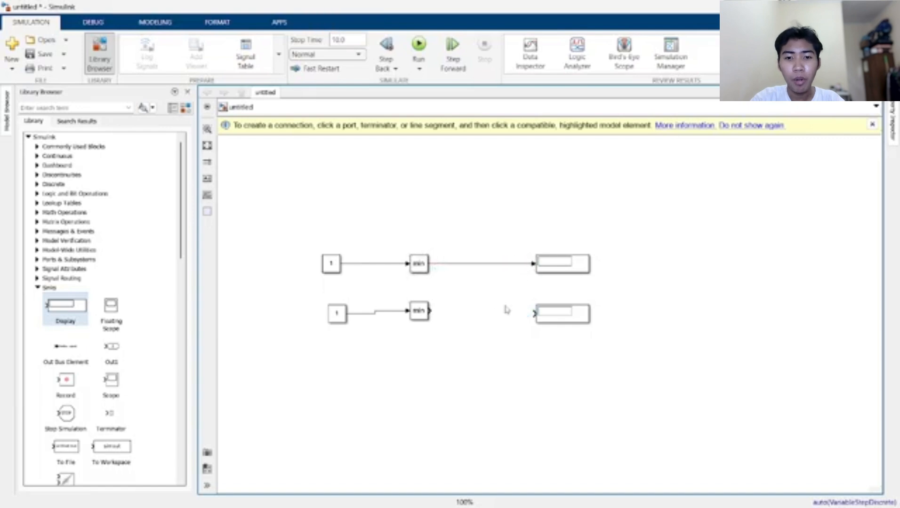
drag(431, 311, 532, 315)
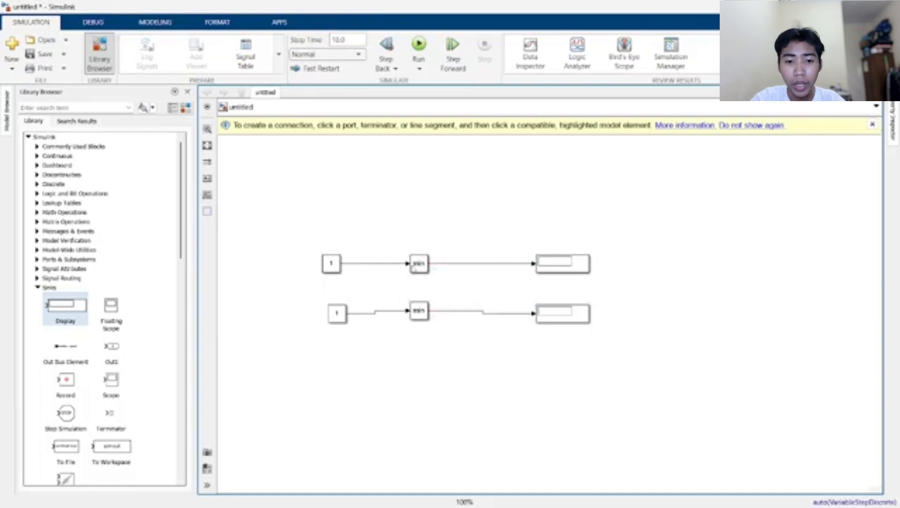
Set the function of the upper MinMax block to max
double_click(425, 265)
click(520, 238)
click(518, 257)
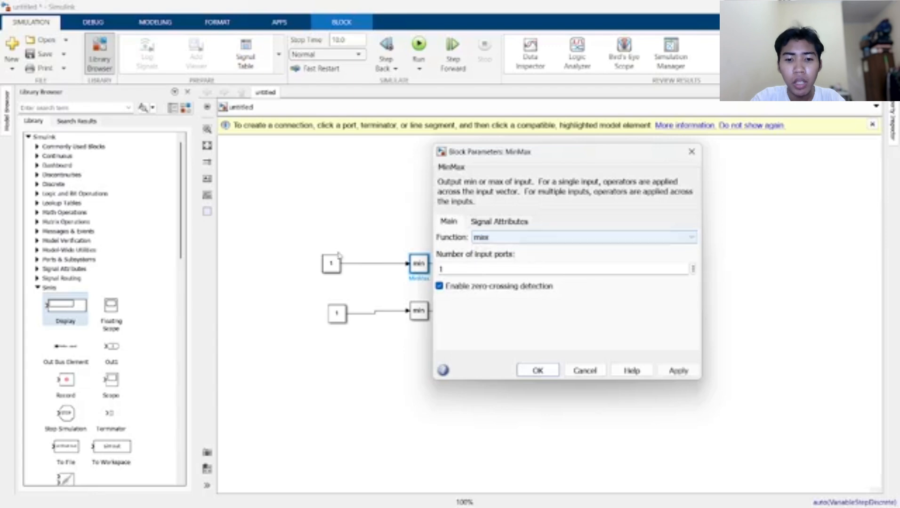
click(527, 371)
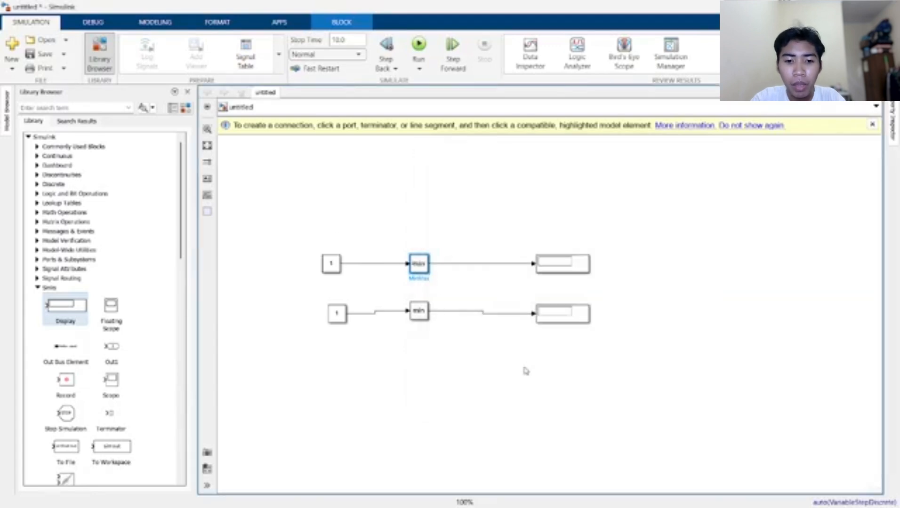
Set the upper Constant's value to [-1,3,-5,4] and enlarge its block so the vector fits inside
double_click(336, 270)
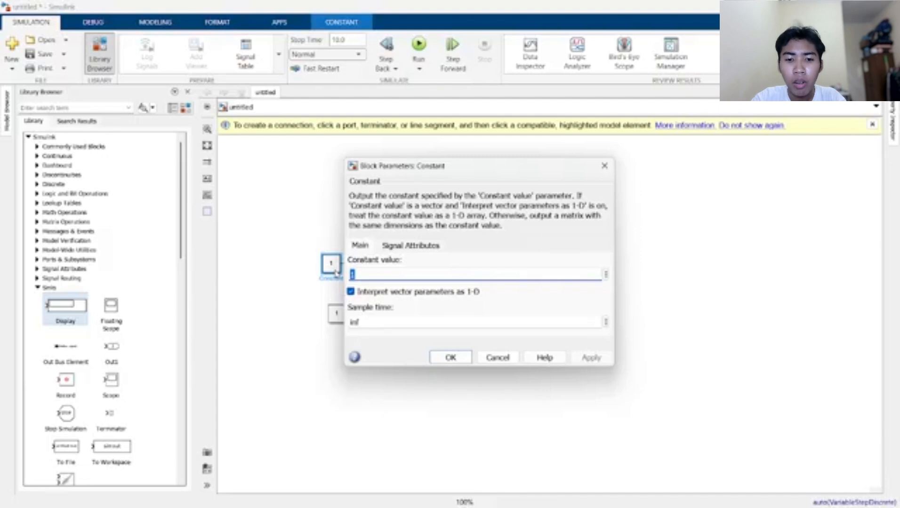
key(BackSpace)
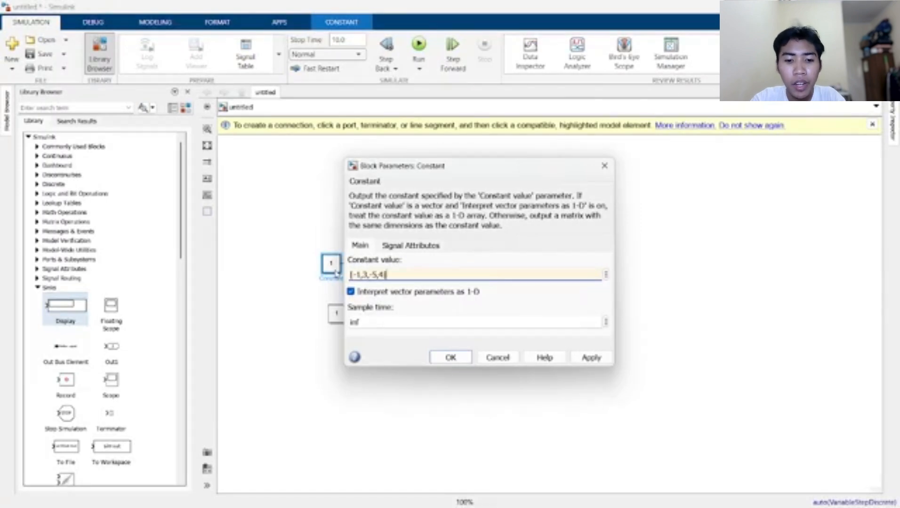
key(ctrl+a)
key(Return)
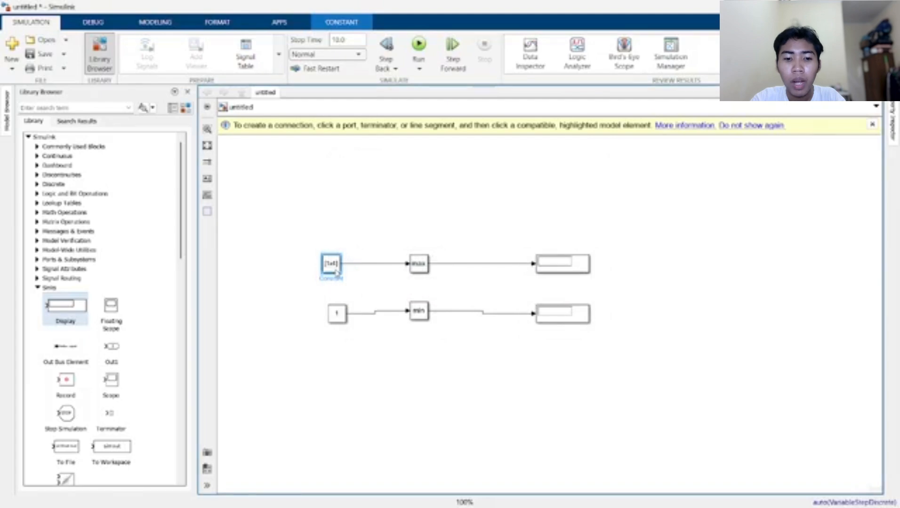
drag(322, 273, 267, 283)
click(388, 226)
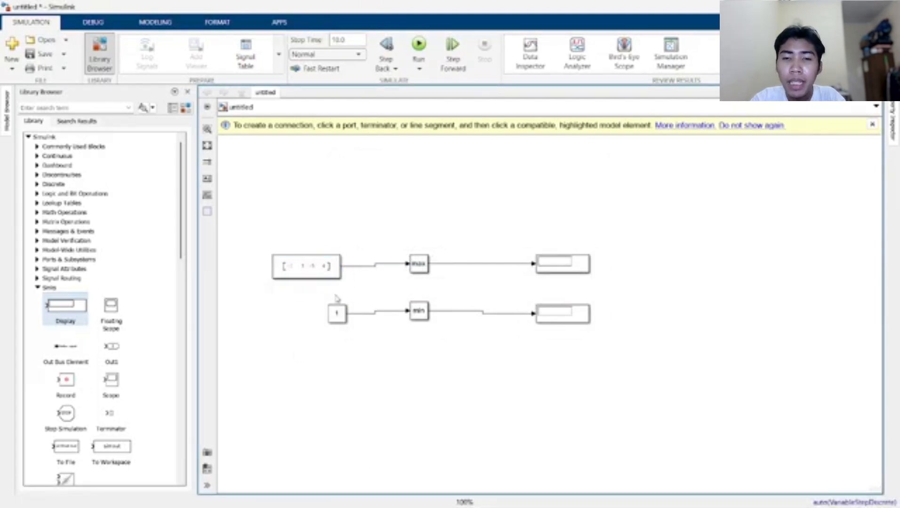
Set the lower Constant's value to [-1,3,-5,4], with its block enlarged to fit the vector, and run the simulation
click(338, 316)
double_click(340, 318)
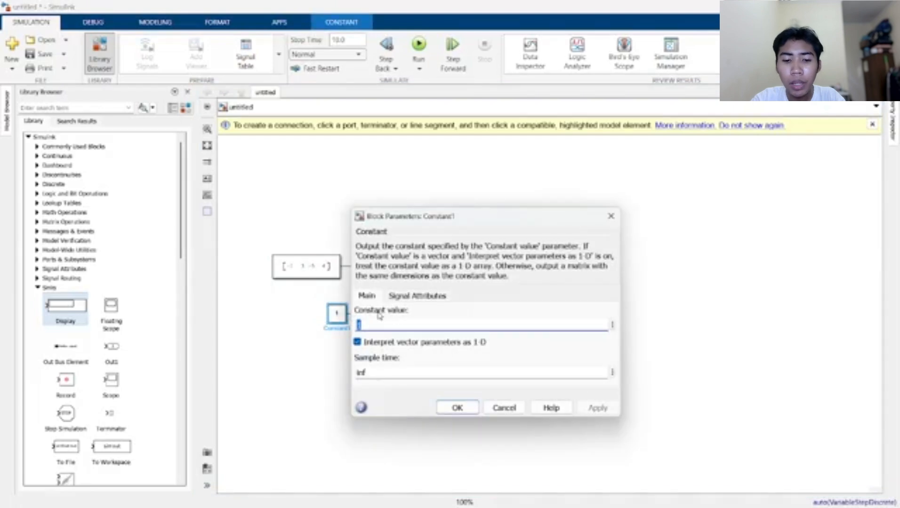
text([-1,3,-5,4)
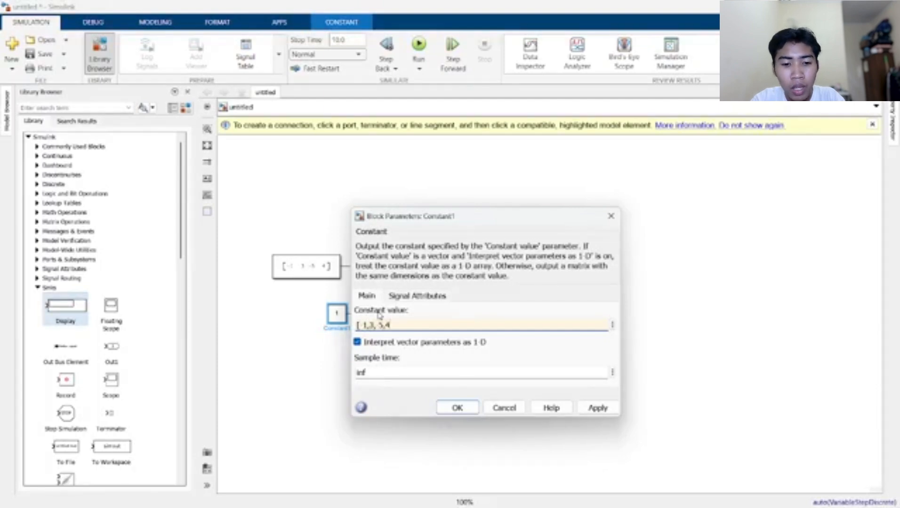
key(Return)
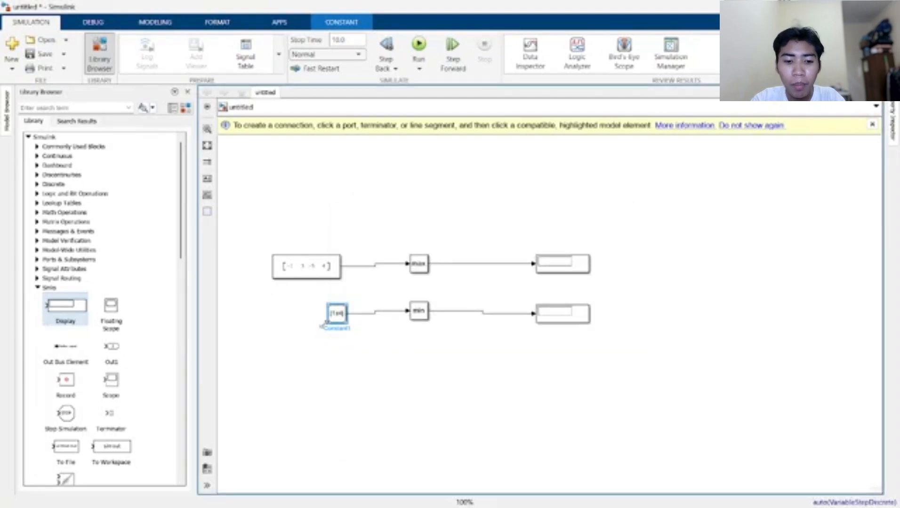
drag(325, 323, 266, 334)
click(469, 247)
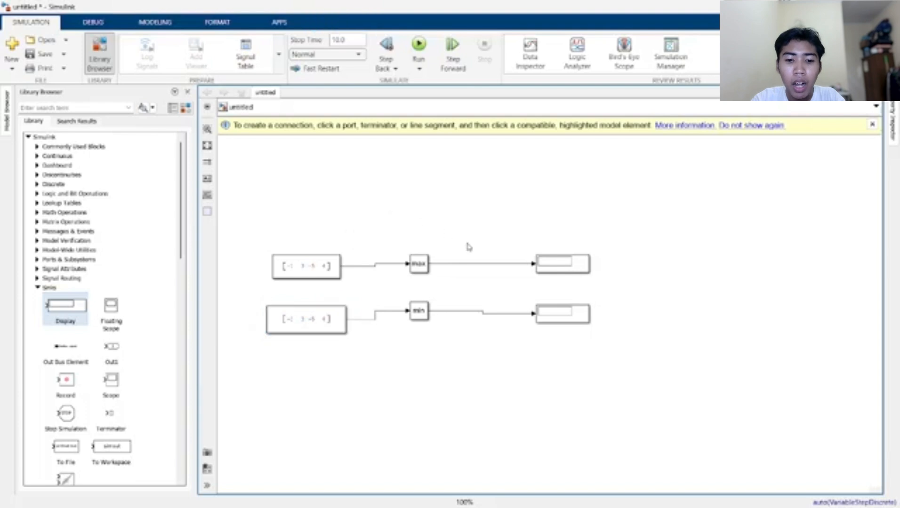
click(418, 47)
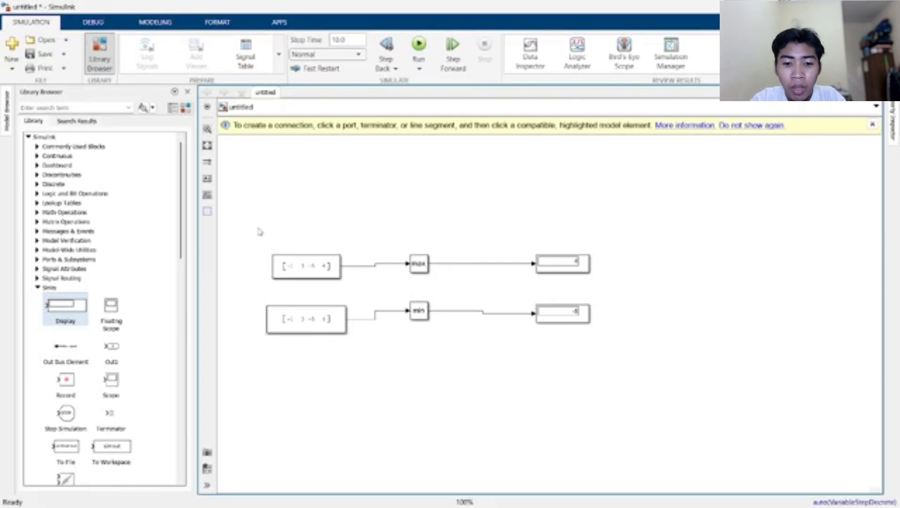
Delete all Constant, MinMax and Display blocks with their connections and collapse the Sinks library
drag(258, 227, 614, 382)
key(Delete)
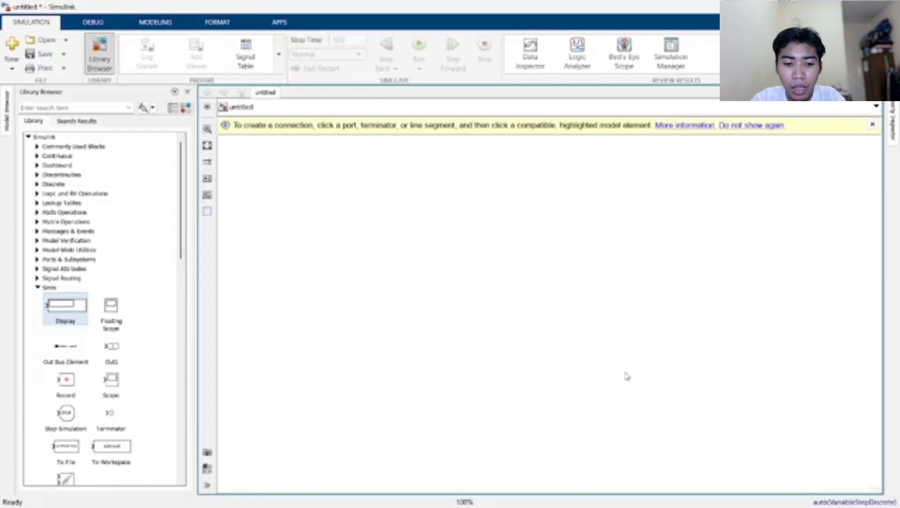
click(37, 287)
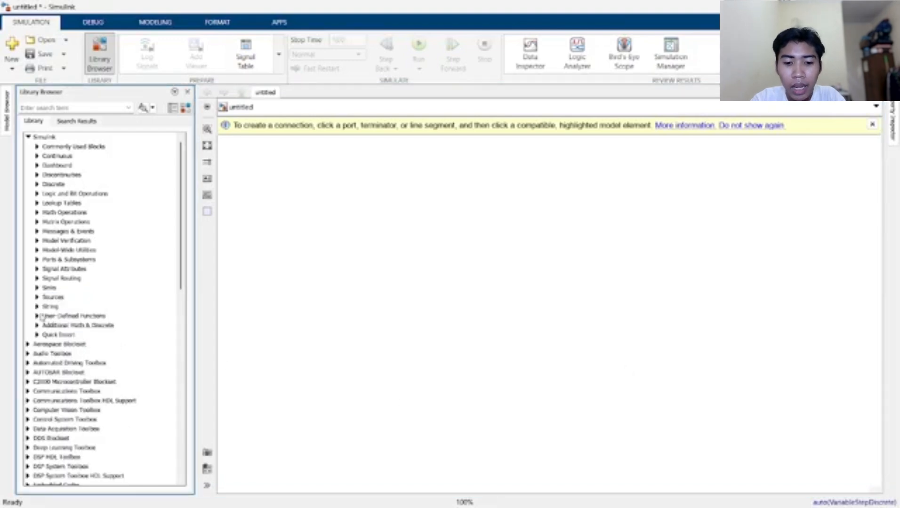
Place an Fcn block from User-Defined Functions between a Constant and a Display block, and connect the three in series
click(39, 316)
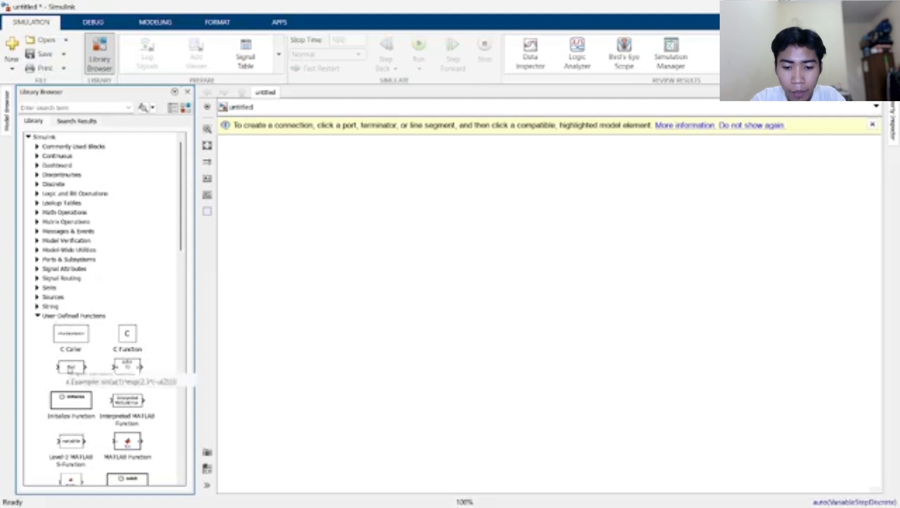
drag(71, 368, 483, 314)
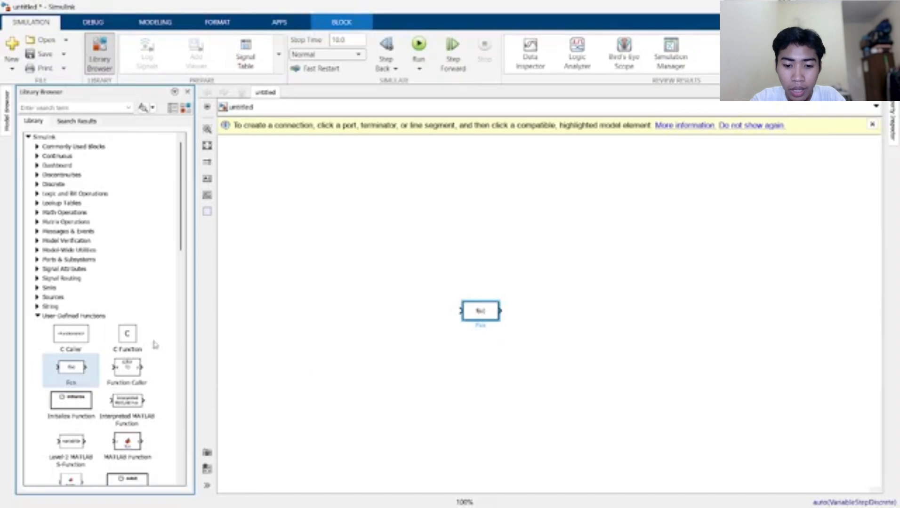
click(37, 298)
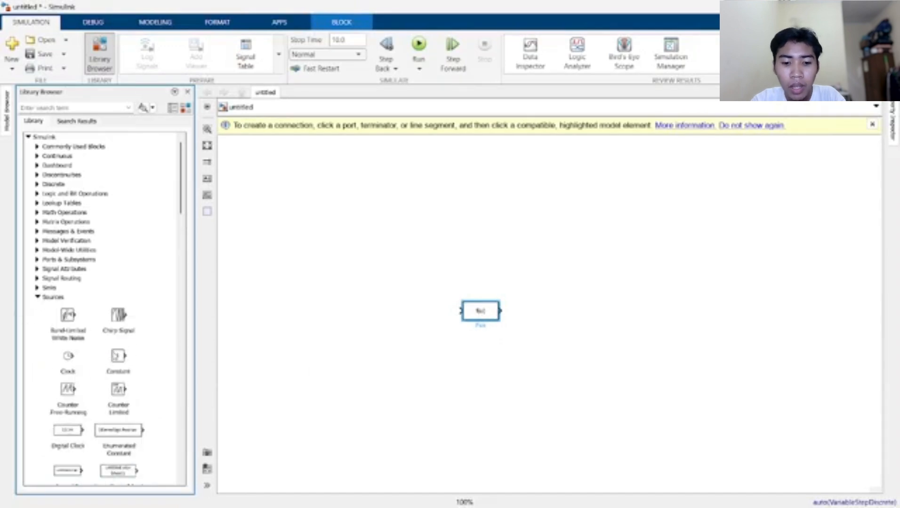
drag(118, 356, 379, 320)
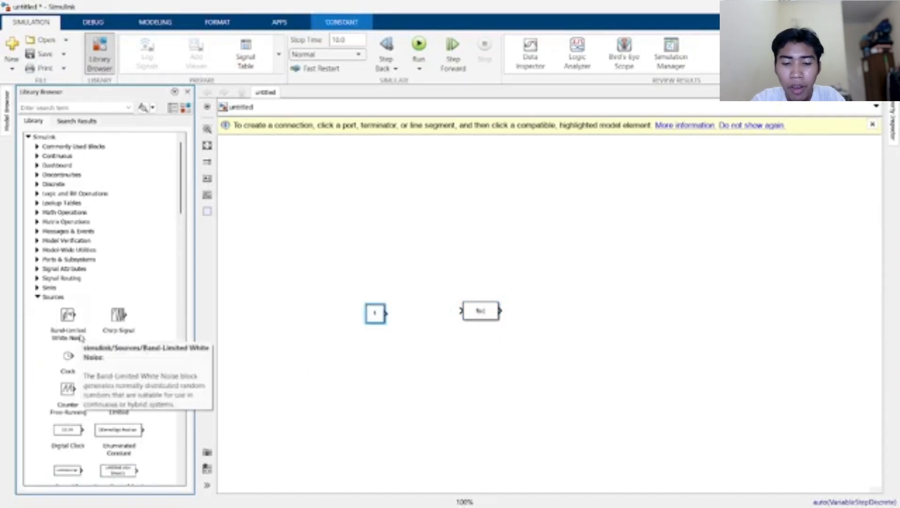
click(37, 287)
mouse_move(66, 305)
mouse_down()
mouse_move(655, 317)
mouse_move(645, 320)
mouse_up()
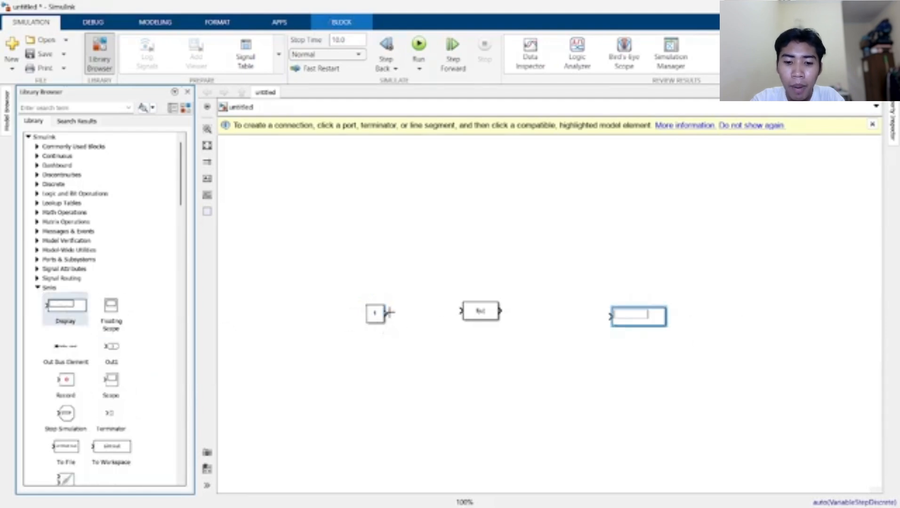
drag(387, 313, 655, 319)
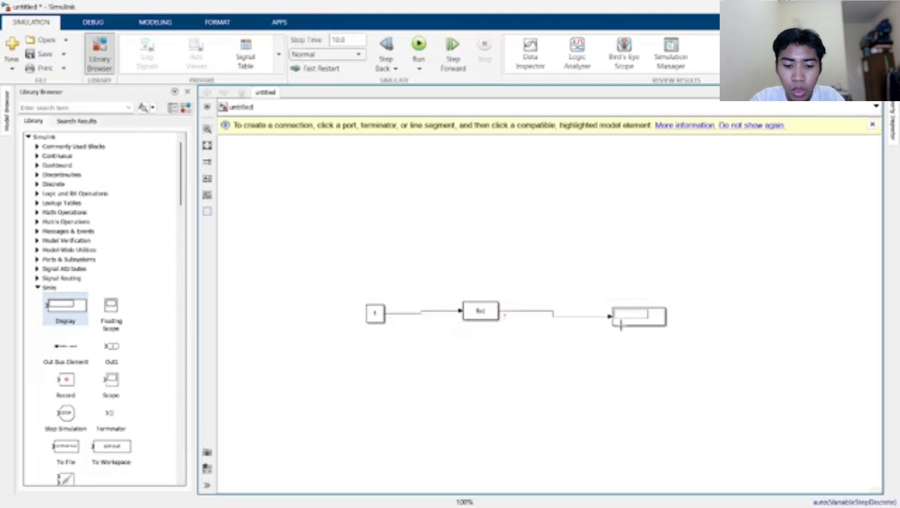
Set the Fcn block's expression to exp(u) and run the simulation
double_click(488, 311)
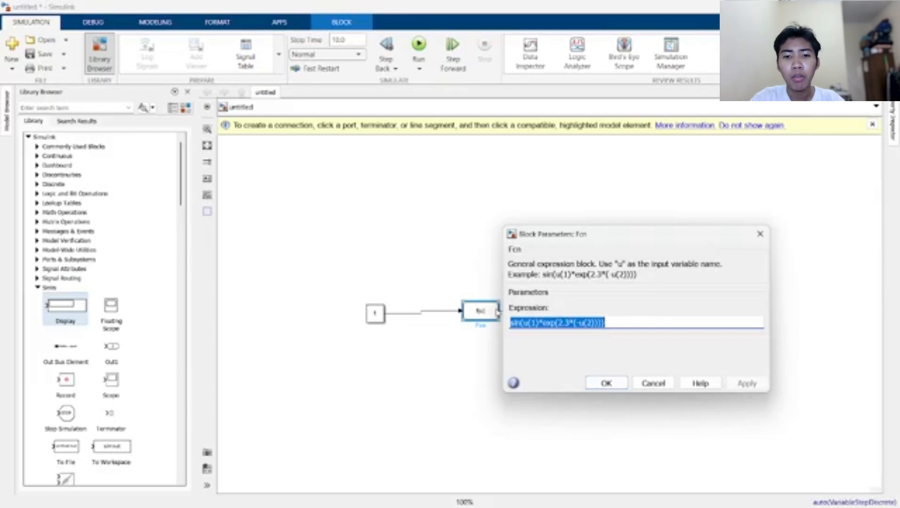
text(exp(u)
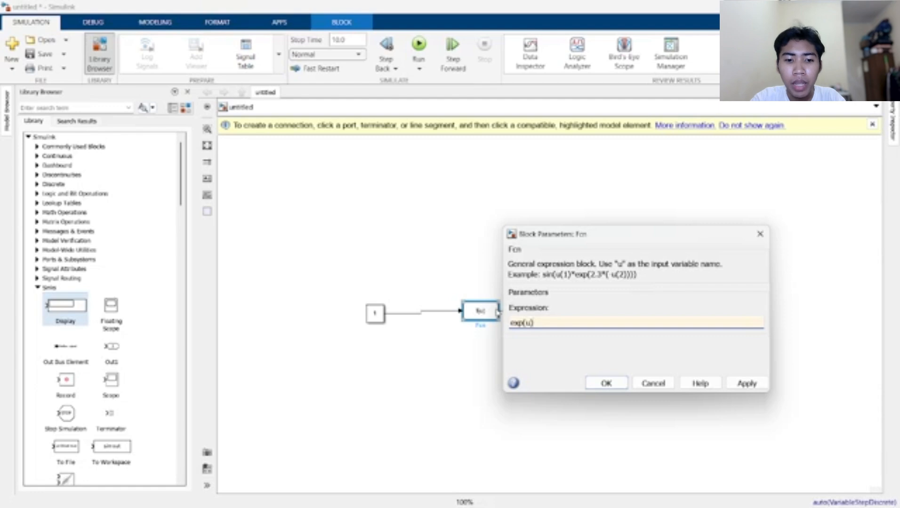
key(Return)
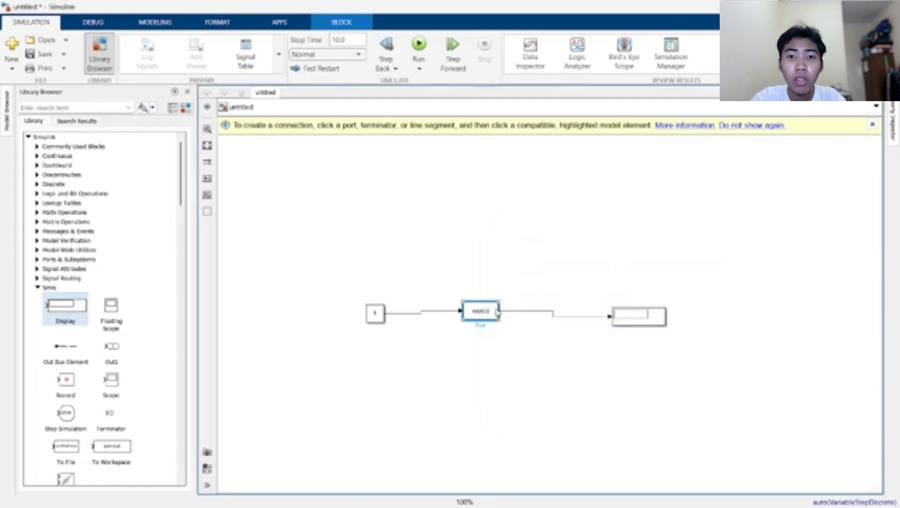
click(419, 43)
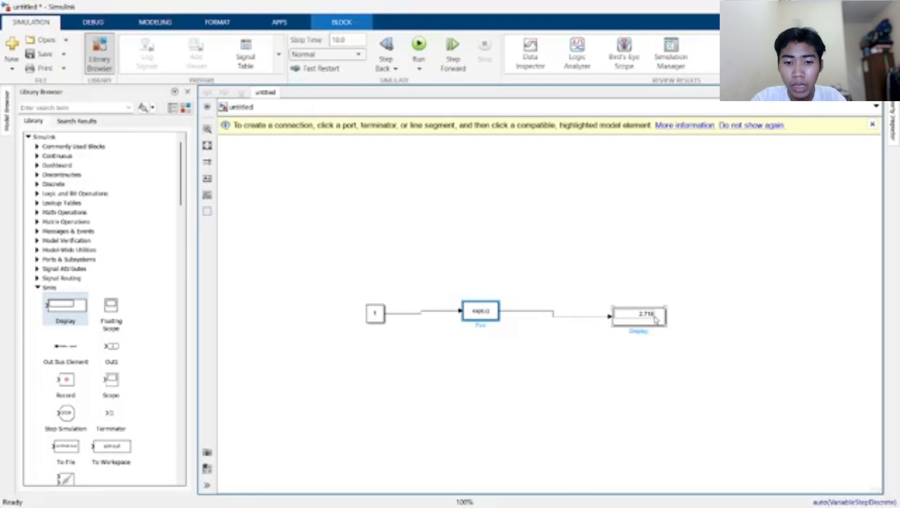
Set the Constant block's value to 2 and rerun the simulation
double_click(375, 313)
text(2)
key(Return)
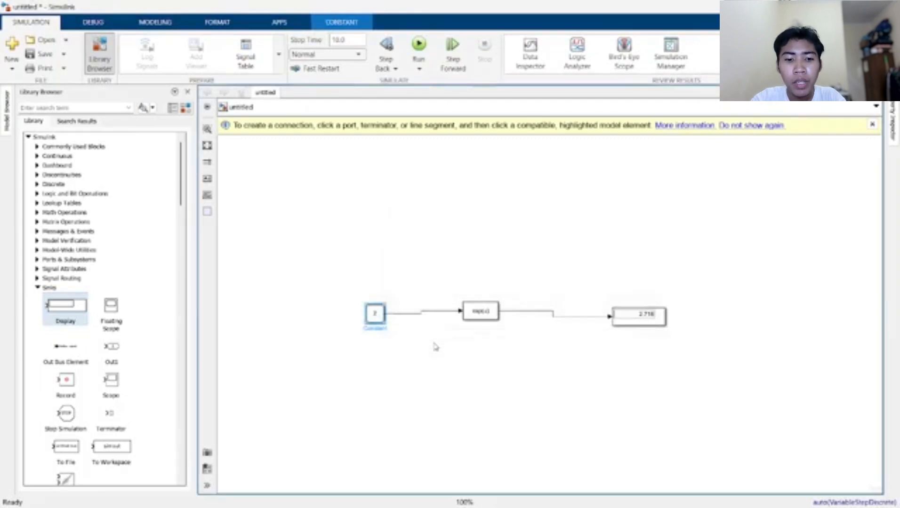
click(419, 46)
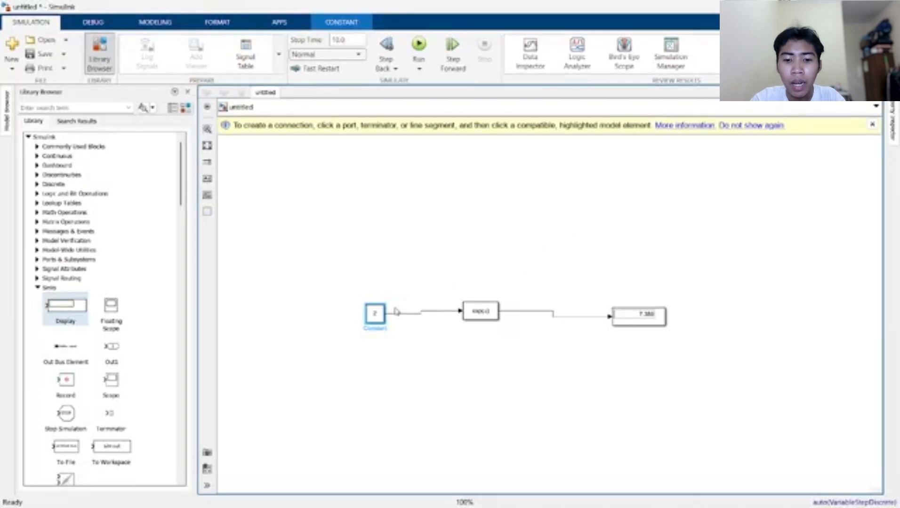
Delete the Fcn block between the Constant and the Display
click(479, 312)
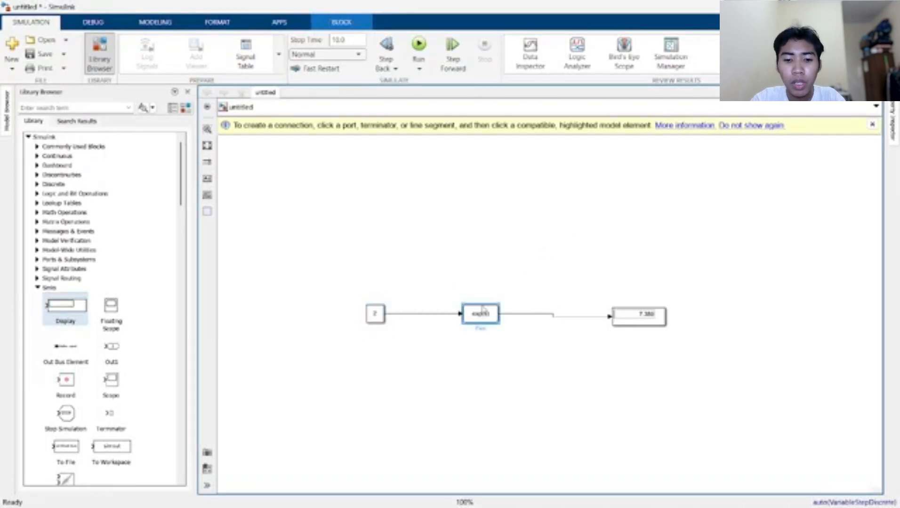
key(Delete)
click(454, 313)
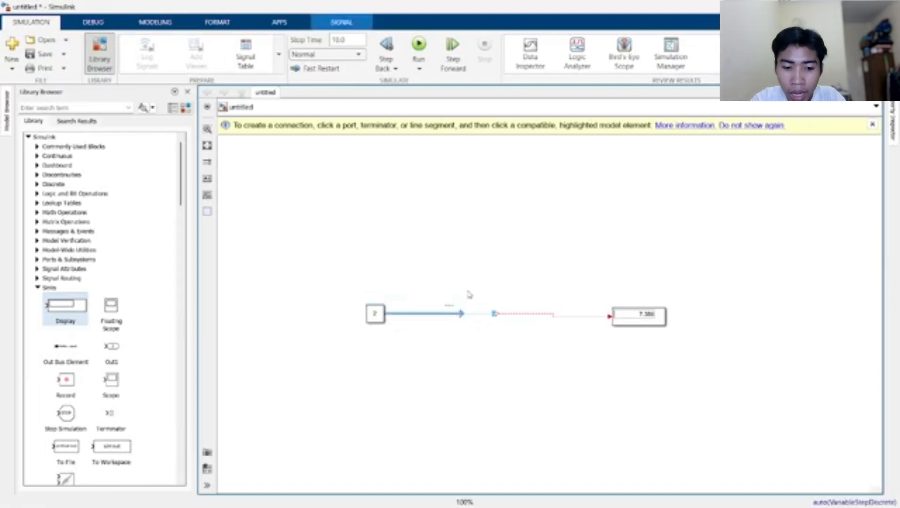
Expand the User-Defined Functions library and bring its function blocks into view
scroll(142, 400, down, 1)
click(37, 261)
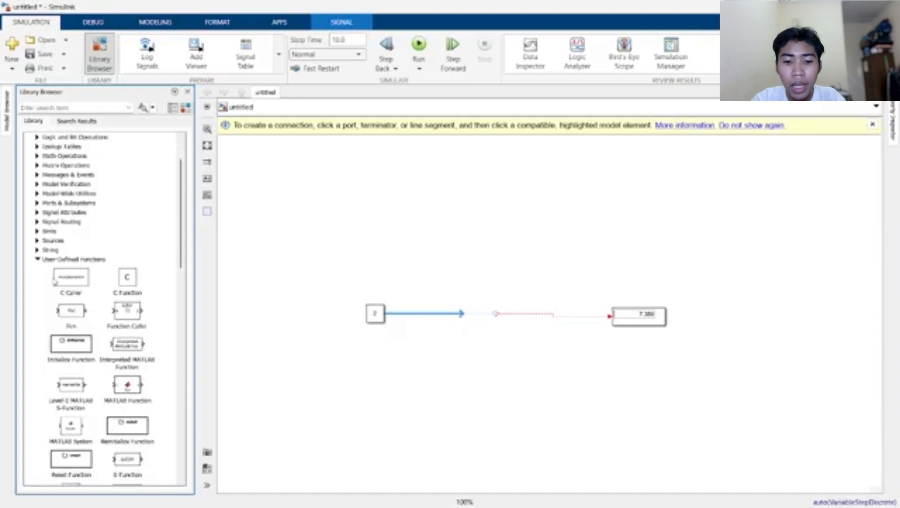
scroll(52, 278, down, 3)
scroll(75, 282, down, 2)
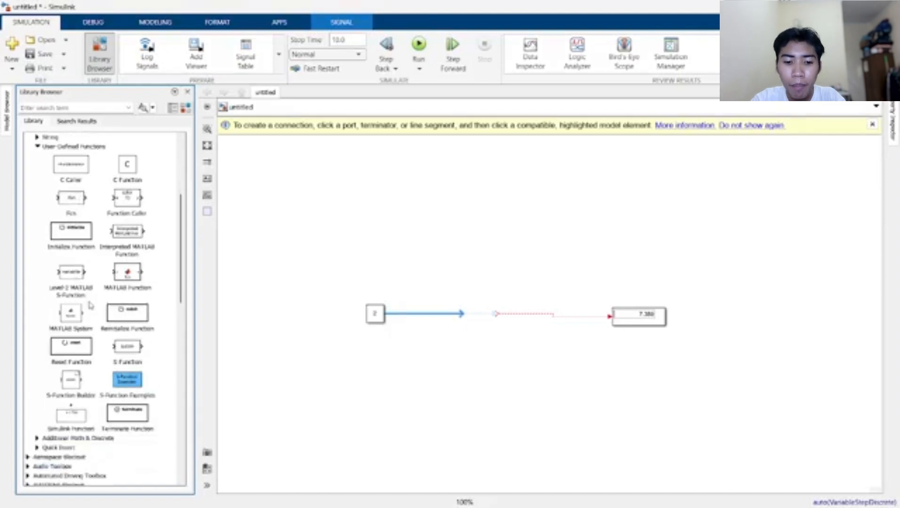
Insert a 1-D Lookup Table block from the Lookup Tables library between the constant 2 and the display block
scroll(98, 307, up, 6)
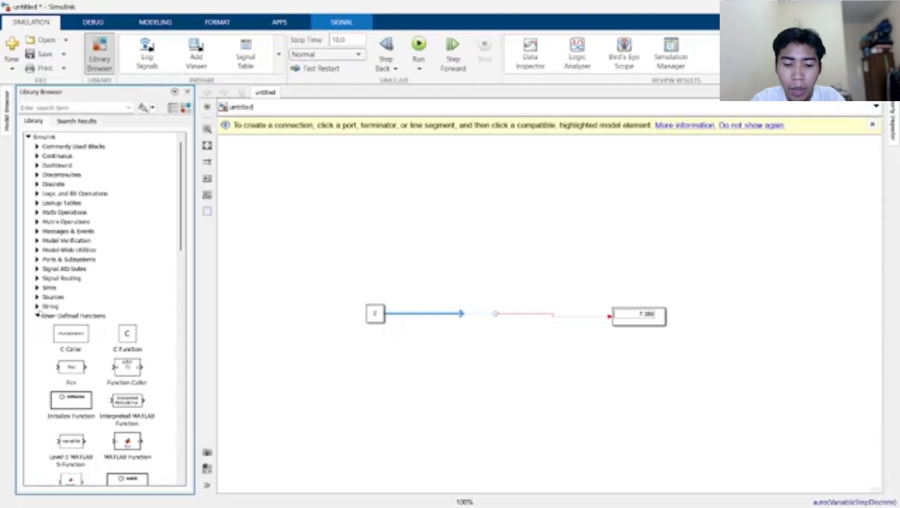
click(38, 307)
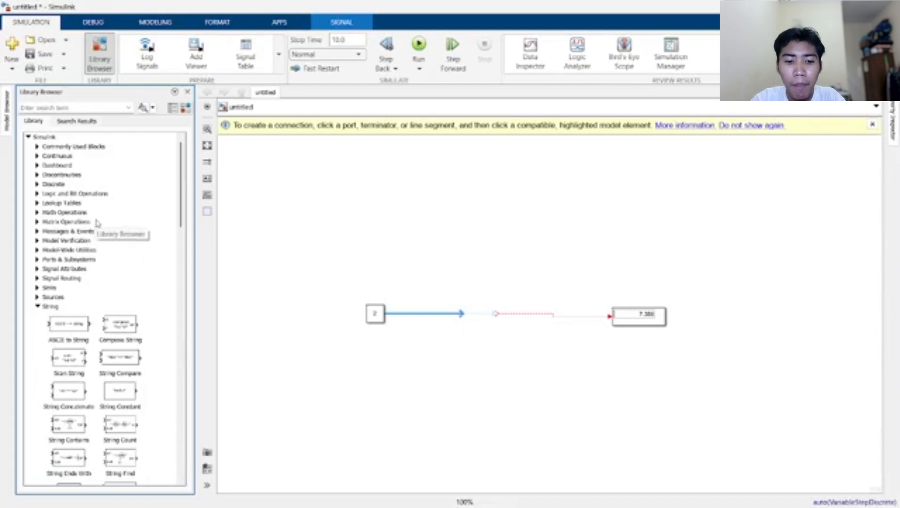
click(38, 307)
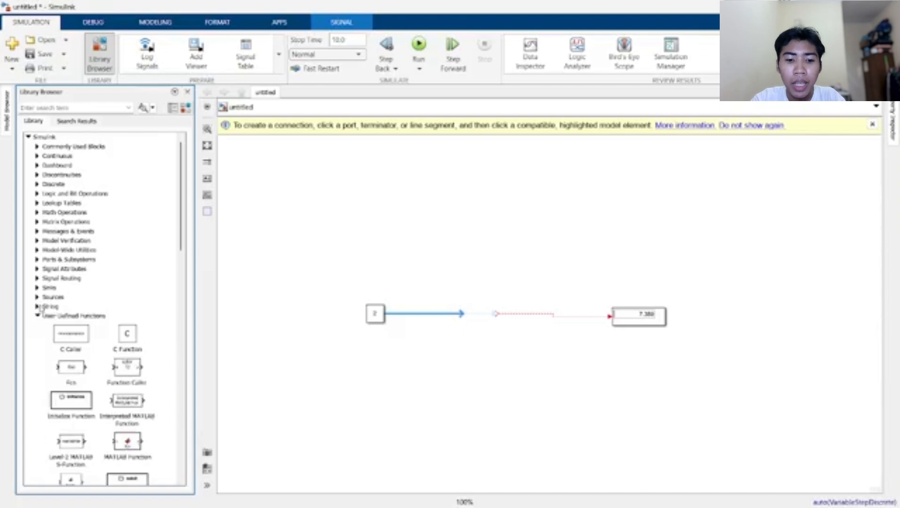
click(37, 203)
drag(62, 228, 488, 322)
click(468, 358)
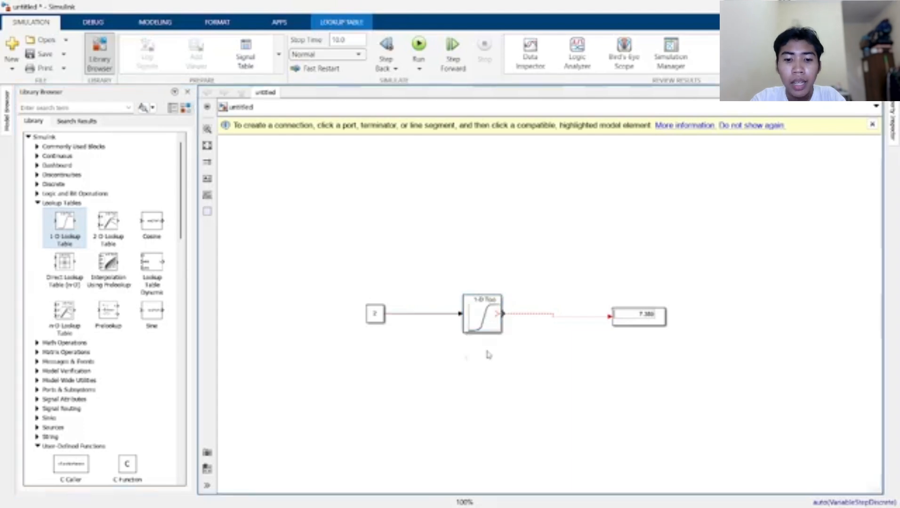
Delete the broken line after the lookup table and connect the table's output to the display's input
click(515, 315)
key(Delete)
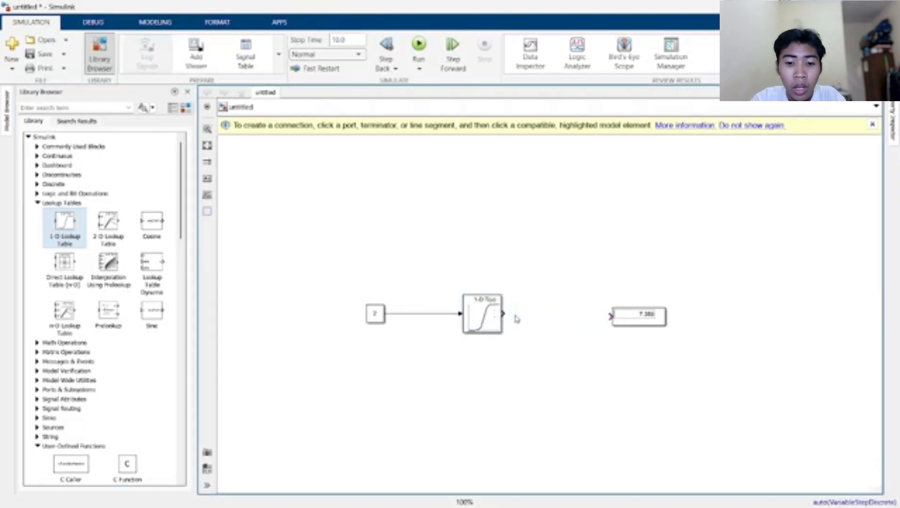
drag(505, 314, 609, 318)
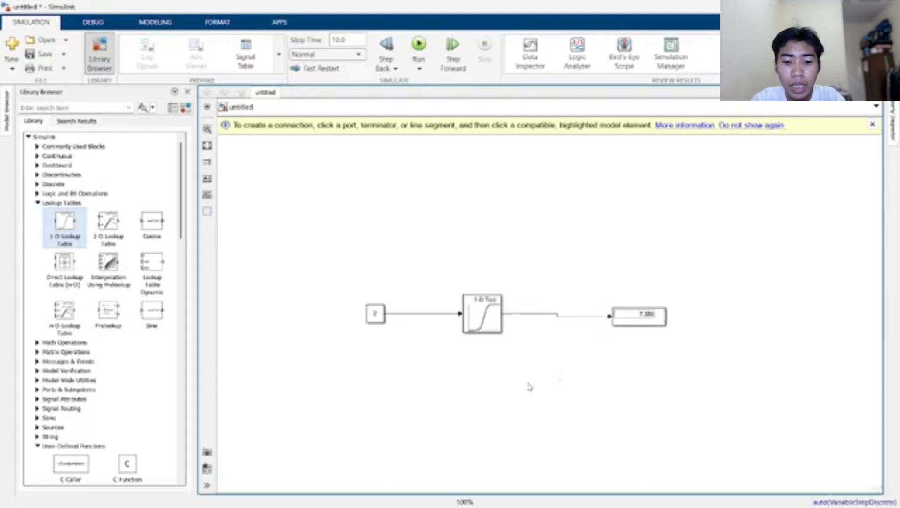
Examine the 1-D Lookup Table's breakpoints and table data in the Lookup Table Editor, looking at the breakpoint 2 row
double_click(500, 329)
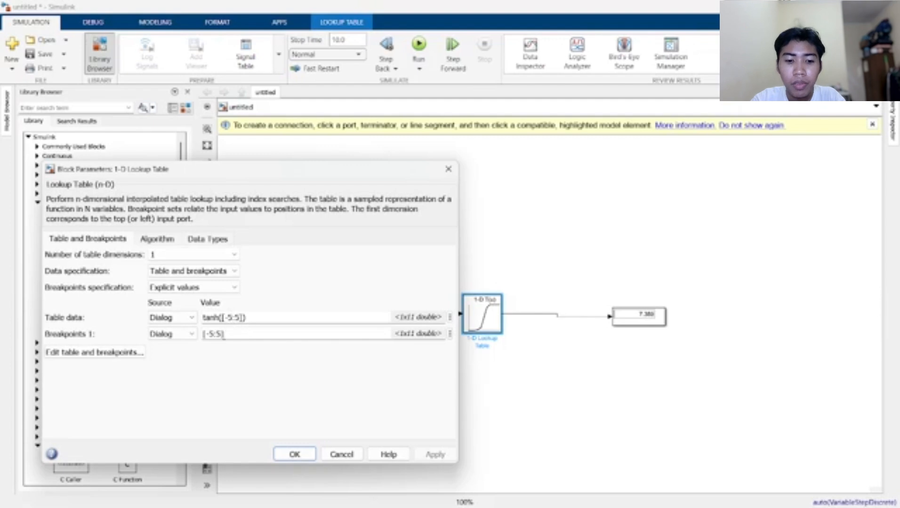
click(110, 358)
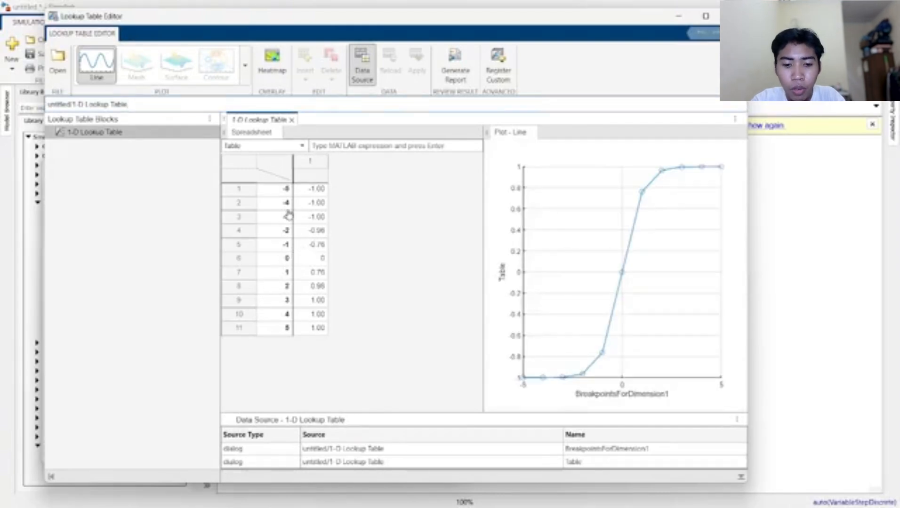
click(284, 287)
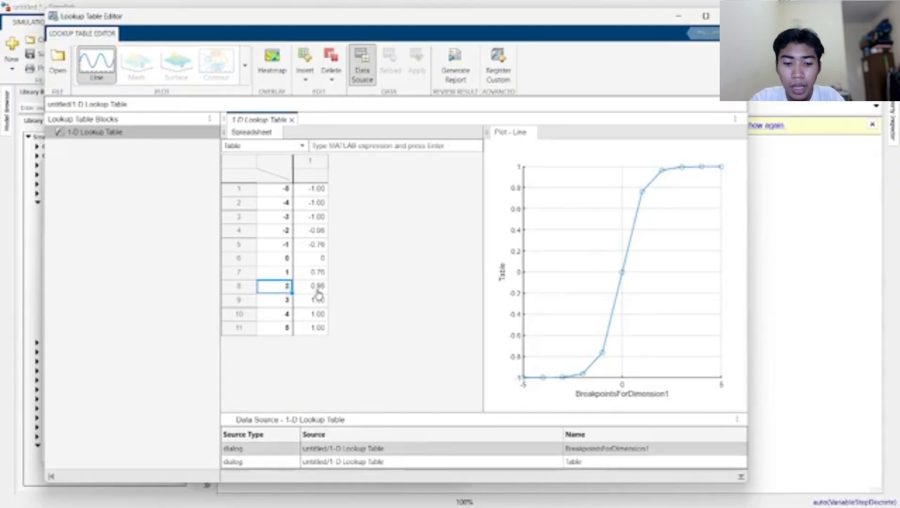
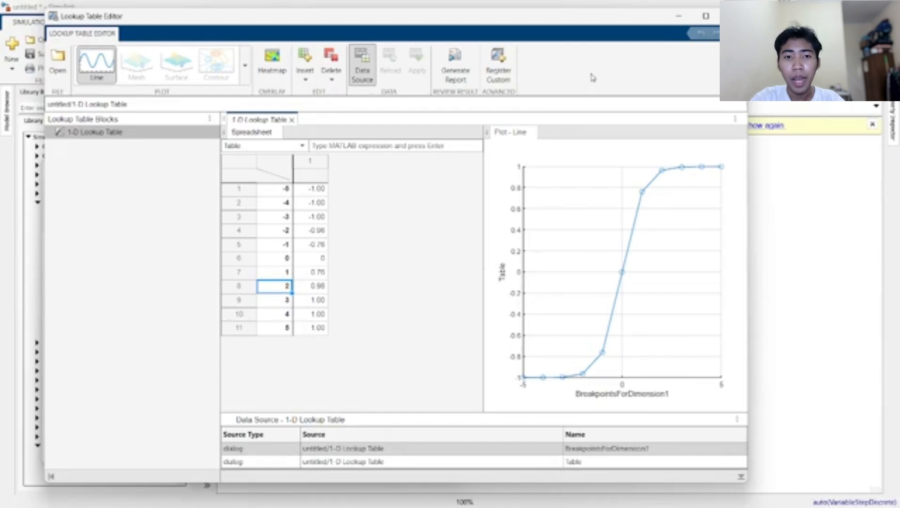
click(733, 16)
click(448, 168)
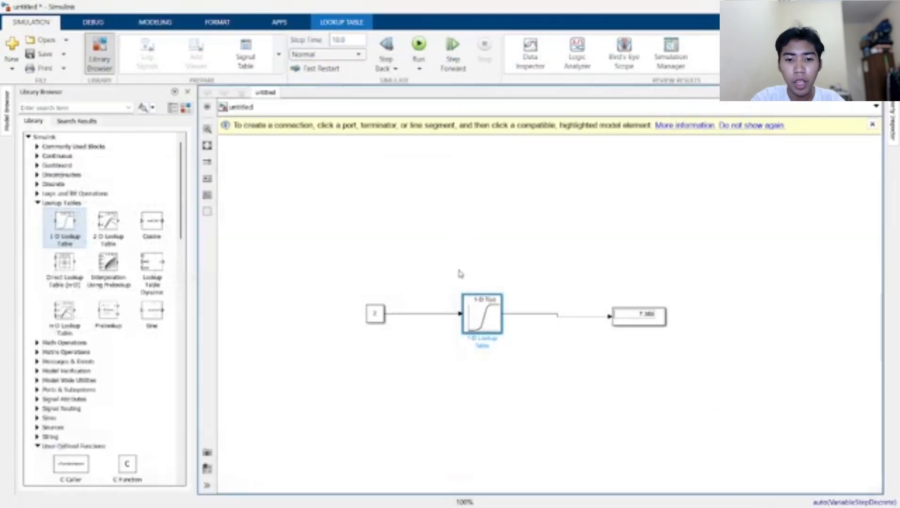
Run the simulation and compare the displayed output with the lookup table's entry for breakpoint 2
click(418, 45)
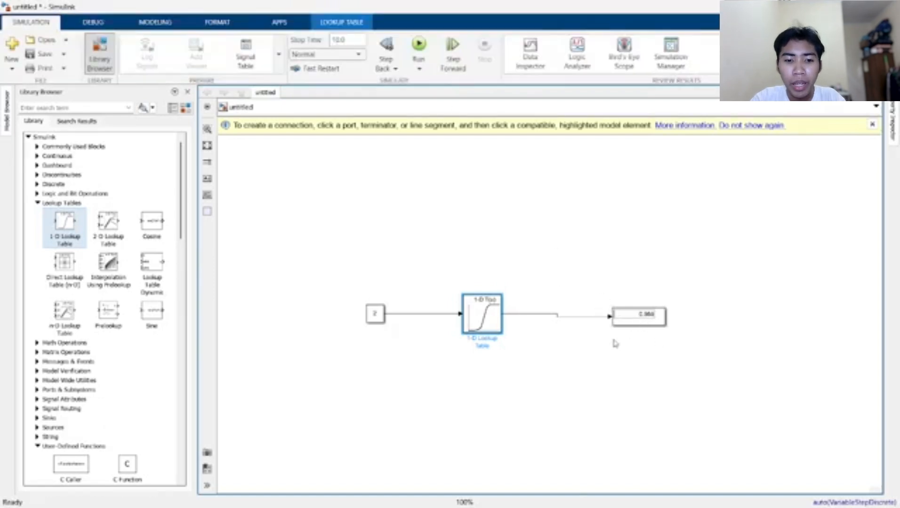
double_click(489, 322)
click(122, 355)
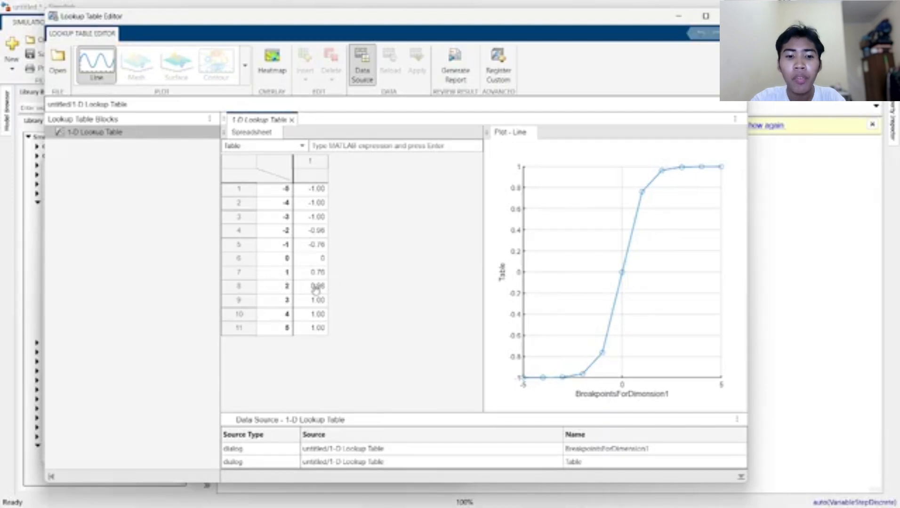
click(733, 16)
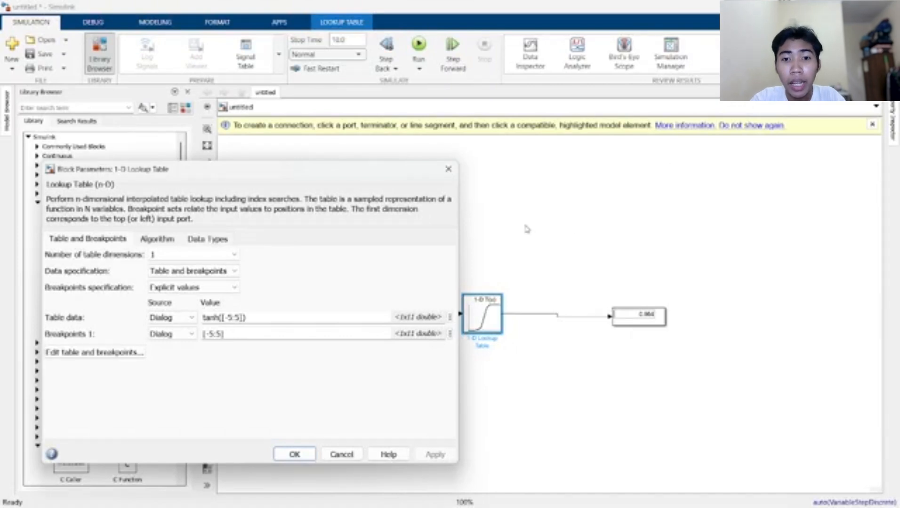
click(448, 169)
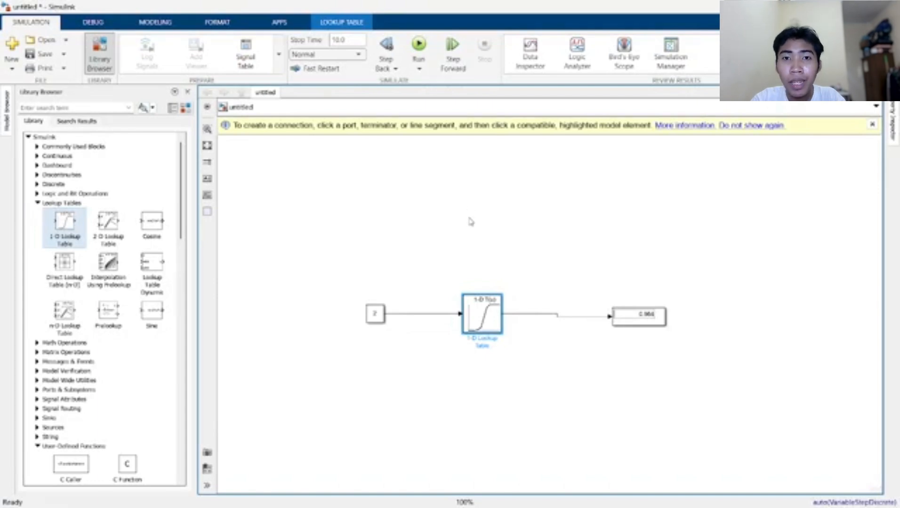
Delete the whole constant, lookup table and display diagram, and collapse the Lookup Tables and User-Defined Functions libraries
drag(351, 265, 757, 378)
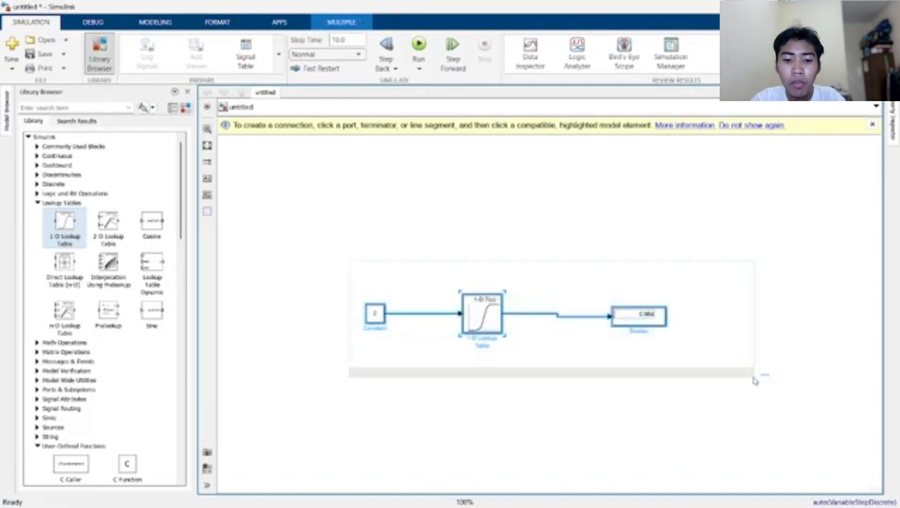
key(Delete)
click(37, 203)
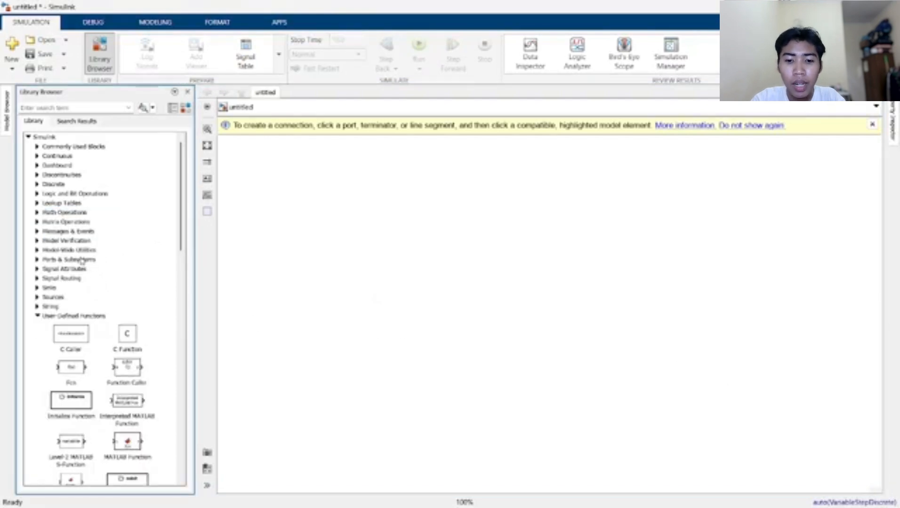
scroll(81, 261, down, 1)
click(38, 287)
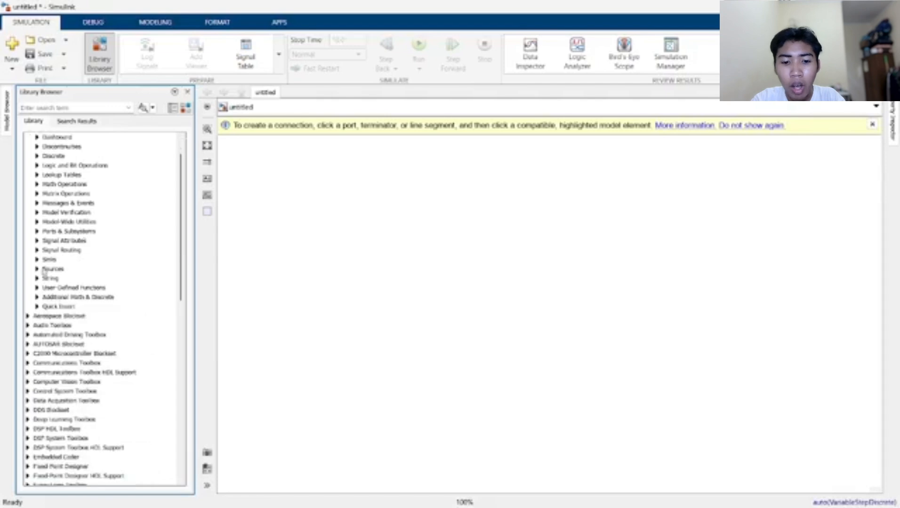
Add a Mux, a Demux, a Bus Selector and a Bus Creator block from the Signal Routing library
click(38, 250)
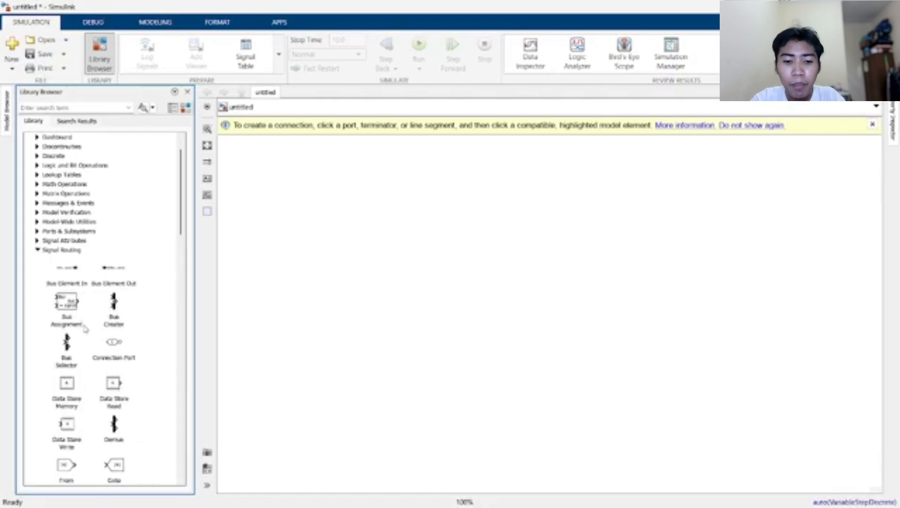
scroll(101, 414, down, 6)
drag(113, 455, 438, 281)
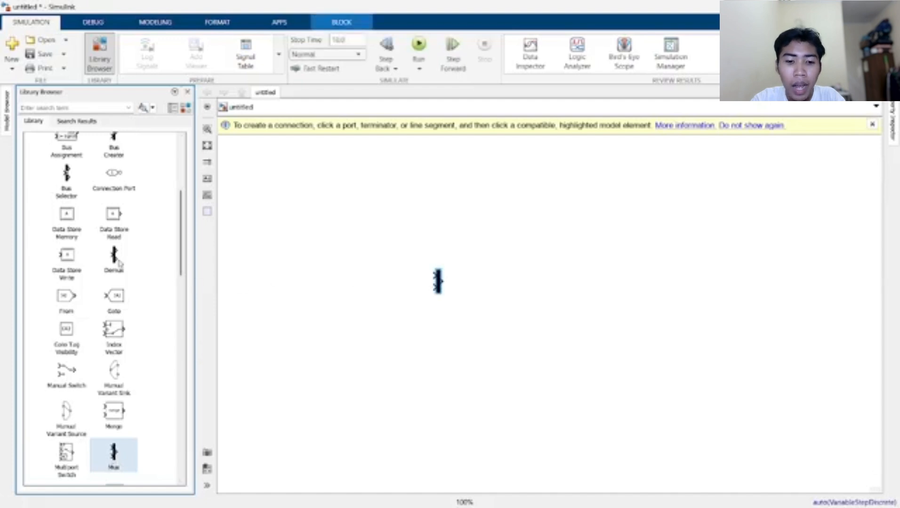
drag(113, 257, 476, 198)
scroll(90, 216, up, 2)
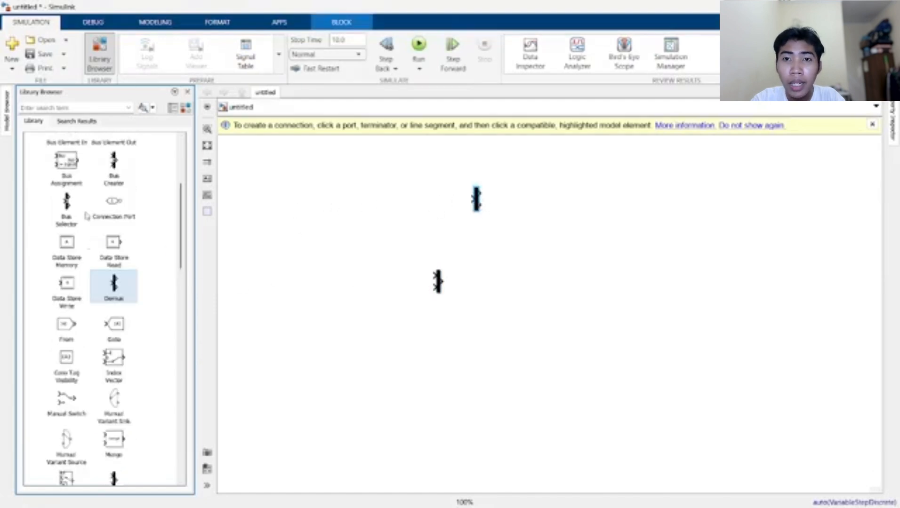
drag(66, 235, 421, 213)
drag(119, 213, 452, 216)
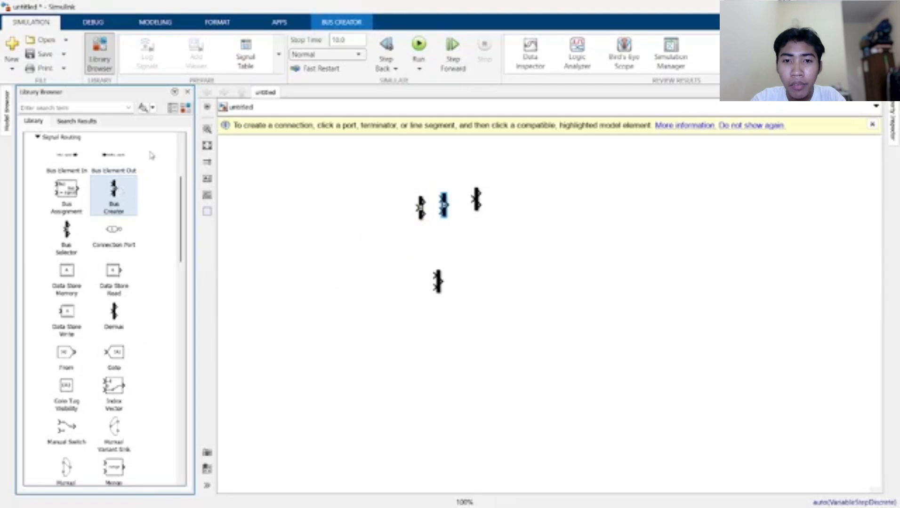
Place a Sine Wave block from the Sources library on the canvas, to the left of the Mux block
scroll(141, 157, up, 2)
click(38, 166)
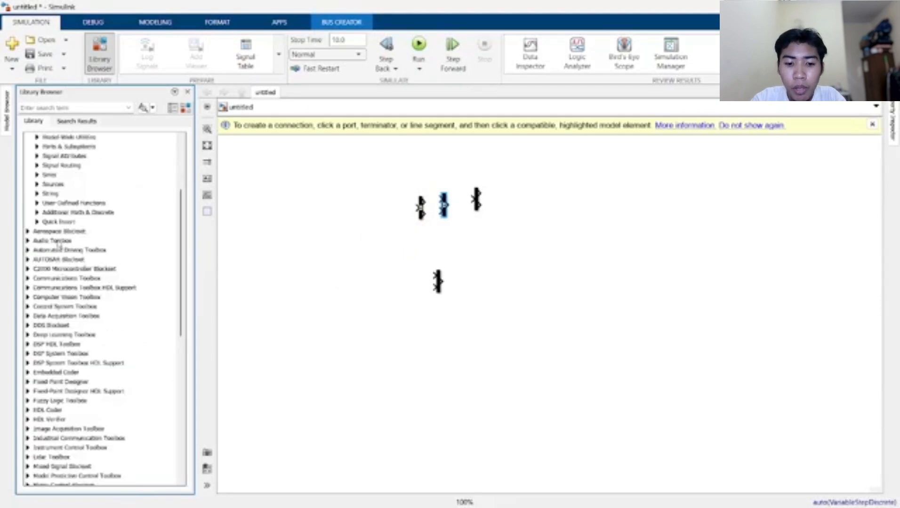
click(37, 184)
scroll(119, 261, down, 6)
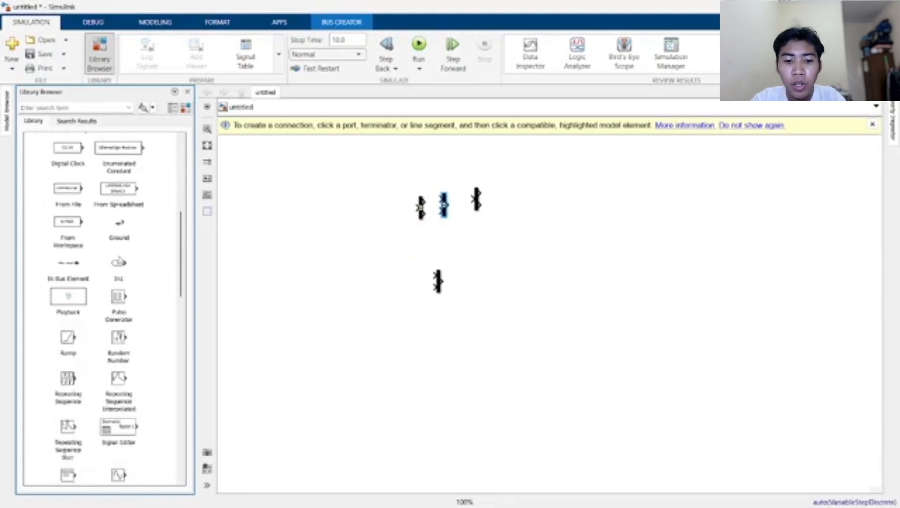
mouse_move(119, 303)
mouse_down()
mouse_move(304, 256)
mouse_move(114, 304)
mouse_up()
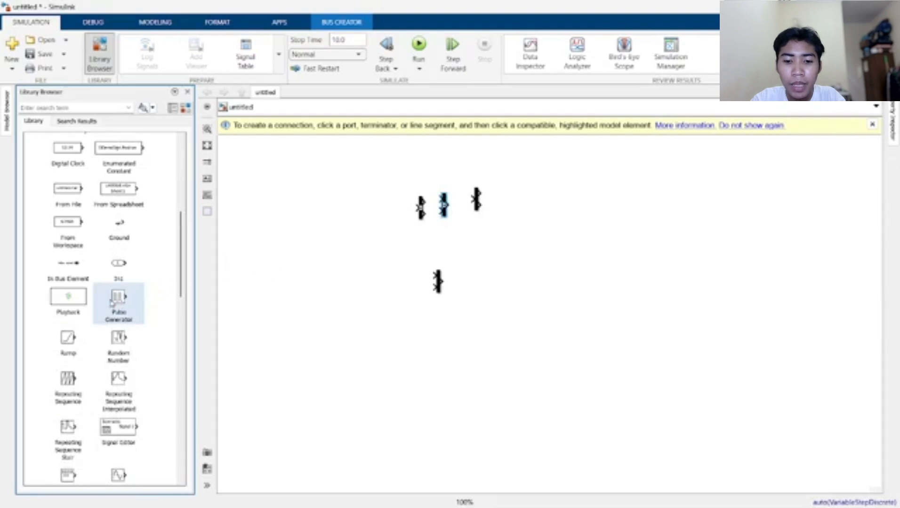
scroll(95, 345, down, 2)
drag(119, 419, 341, 274)
Add a Gain block from Commonly Used Blocks between the Sine Wave and Mux blocks
scroll(88, 337, up, 10)
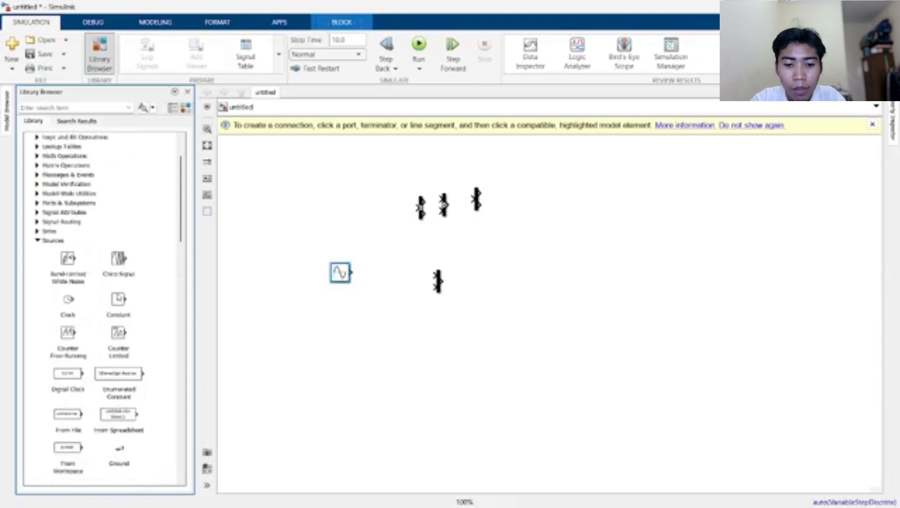
click(43, 157)
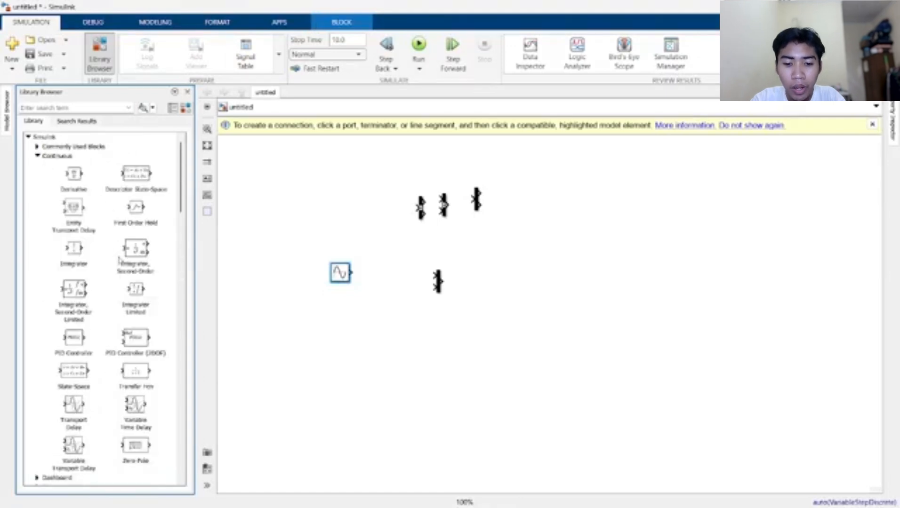
scroll(123, 281, down, 2)
scroll(126, 283, up, 2)
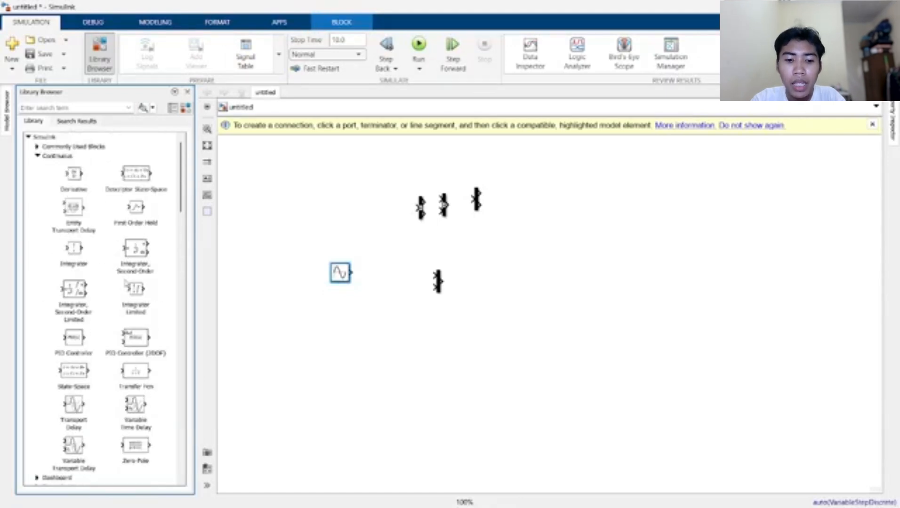
click(38, 156)
click(43, 148)
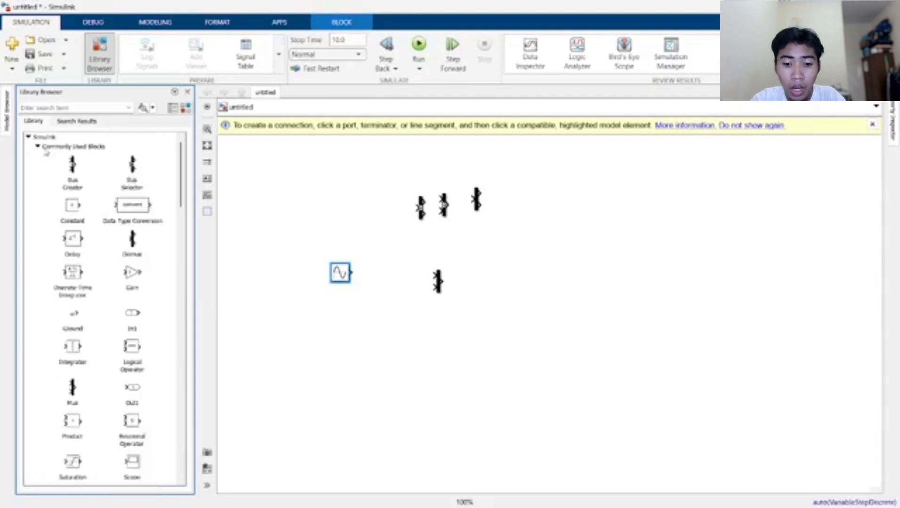
drag(133, 280, 484, 280)
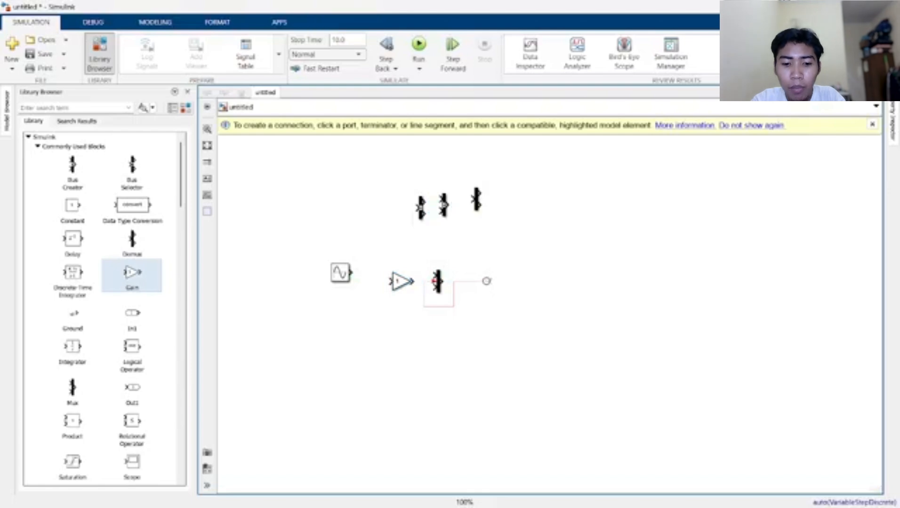
Delete the stray unconnected line looping around the Mux block
right_click(485, 284)
click(454, 323)
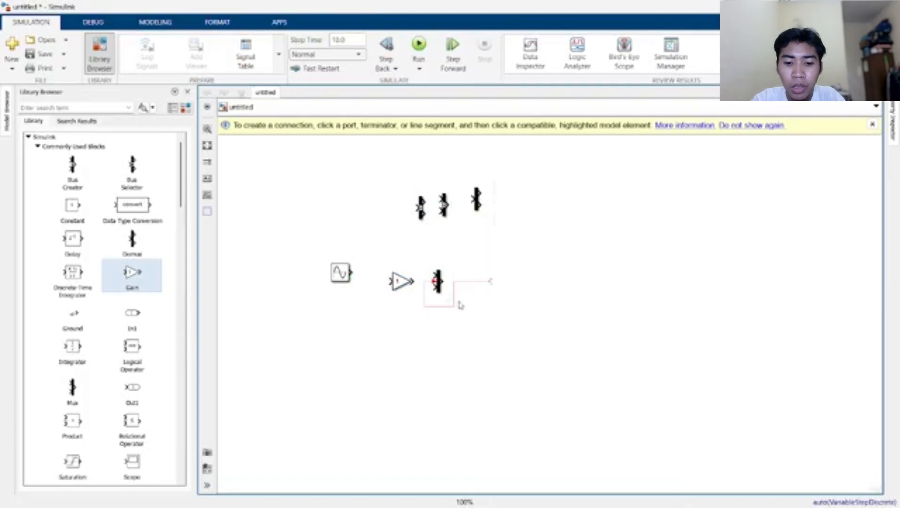
click(454, 296)
key(Delete)
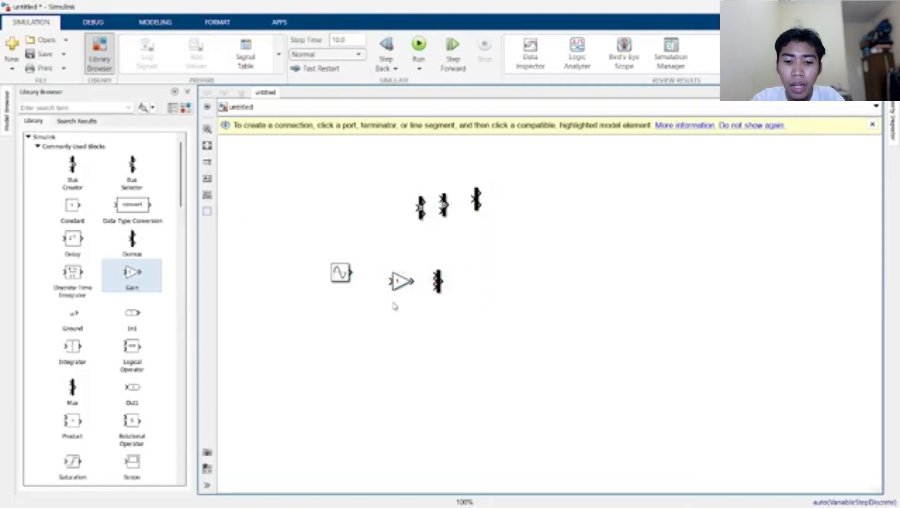
Align the Gain block horizontally with the Sine Wave block, cancelling any stray connection started from the Mux
drag(401, 282, 487, 261)
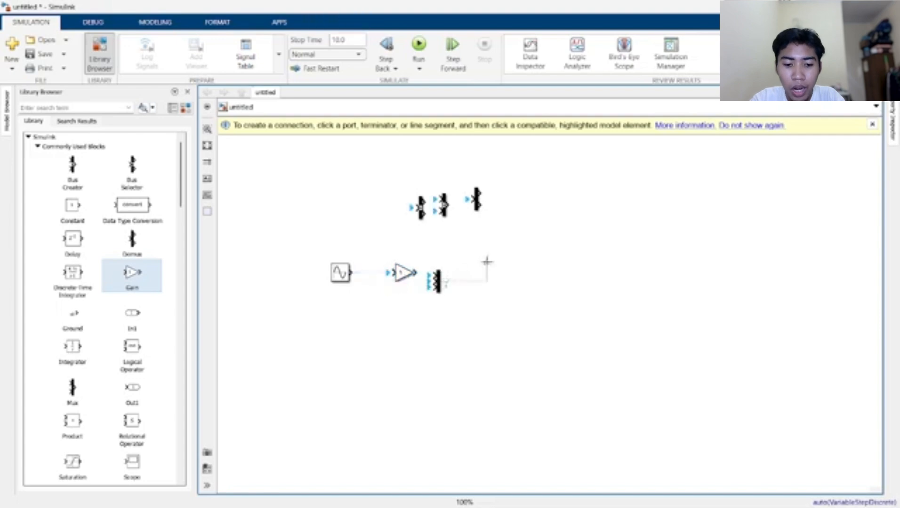
right_click(474, 274)
click(539, 25)
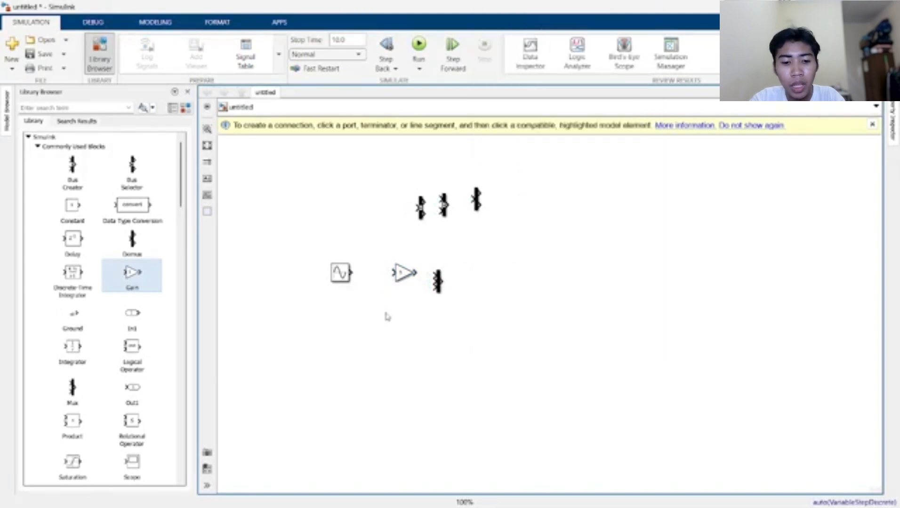
Delete the Mux block beside the Gain block
click(438, 281)
key(Delete)
scroll(83, 358, down, 2)
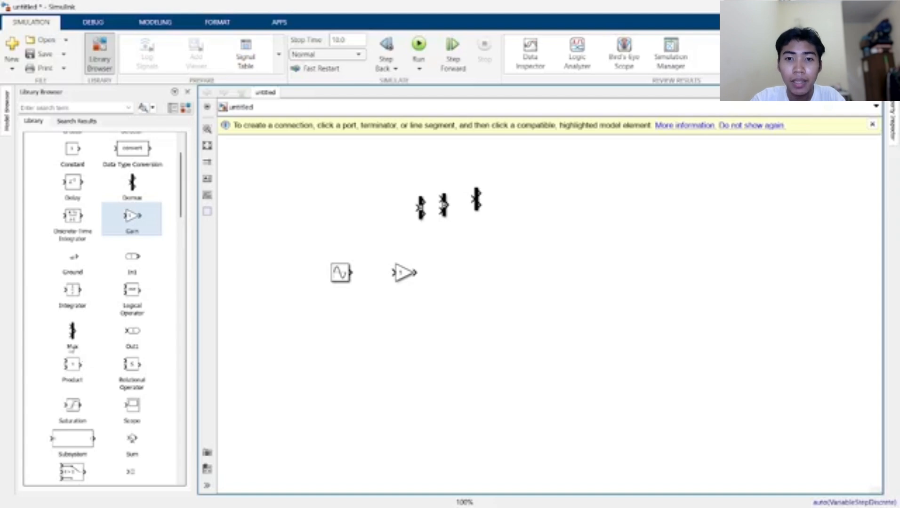
Add a Mux block after the Gain block and connect the Sine Wave through the Gain to the Mux's first input
drag(72, 349, 456, 275)
click(479, 278)
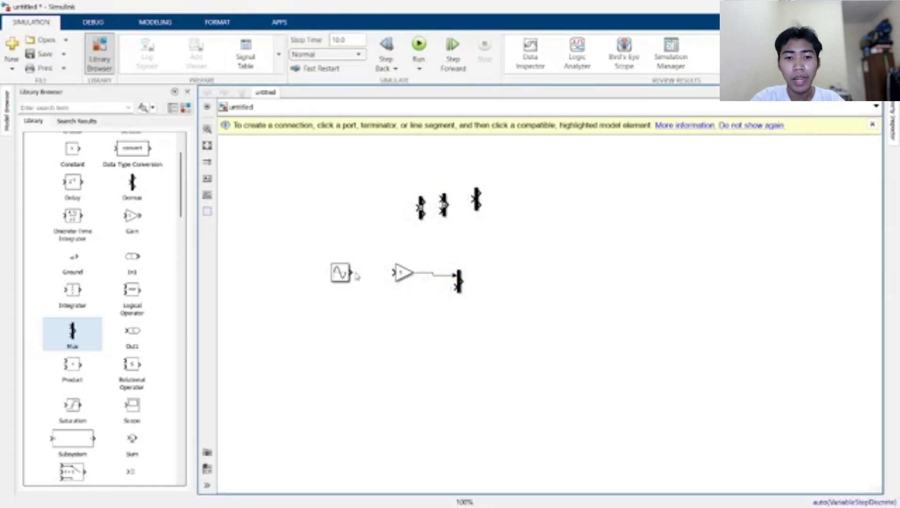
drag(357, 277, 393, 272)
Review the Sine Wave block's parameters without changing them and run the simulation
double_click(340, 272)
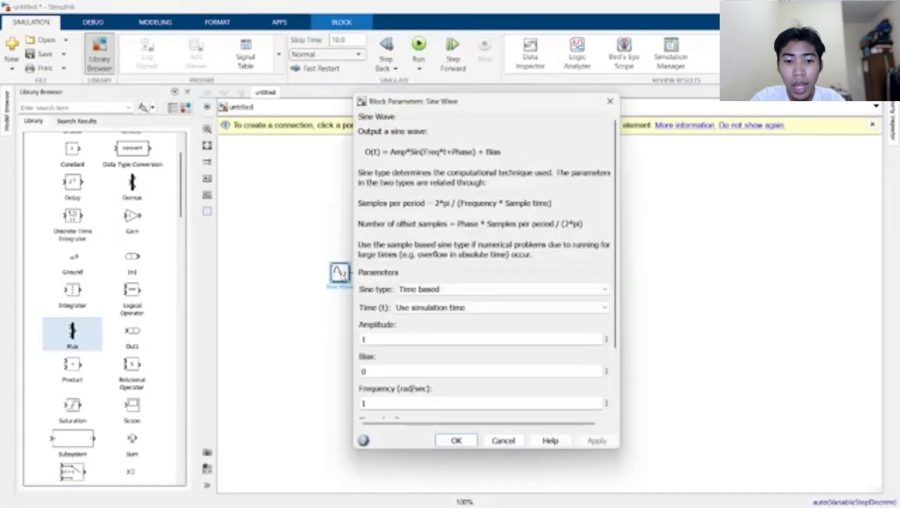
scroll(412, 337, down, 3)
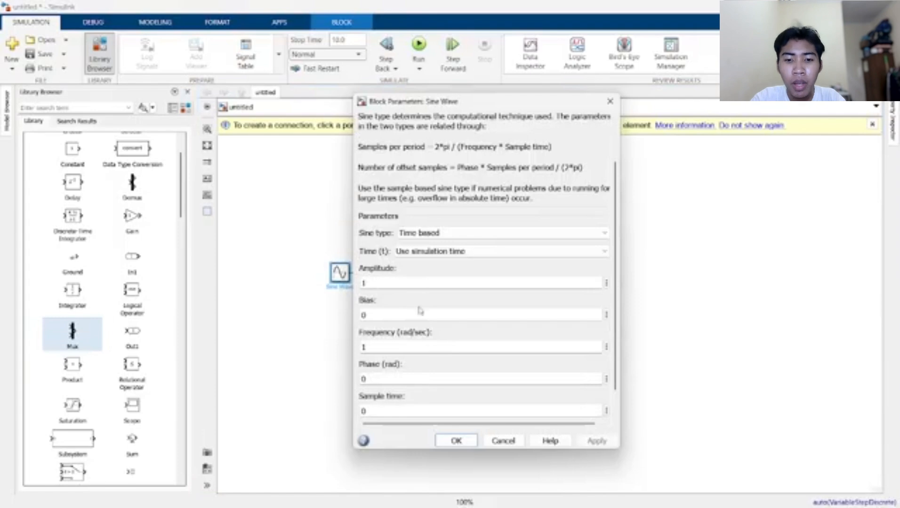
click(449, 442)
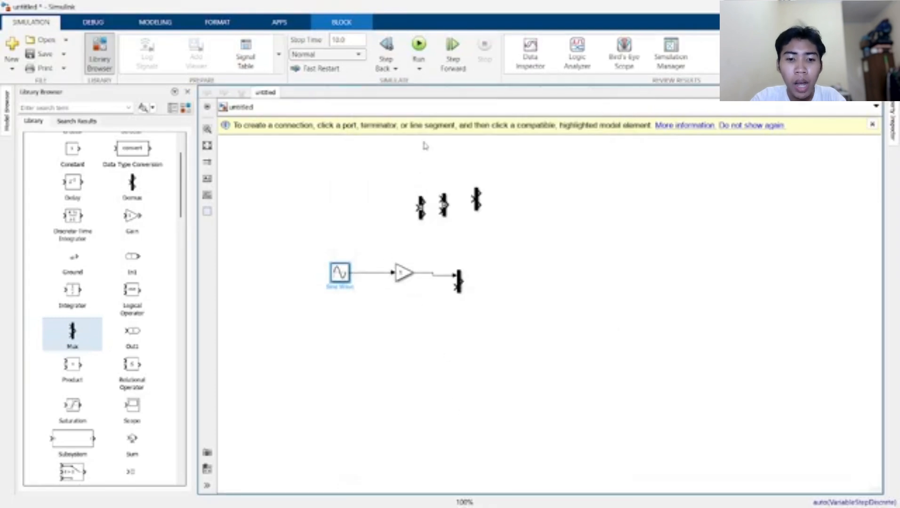
click(419, 44)
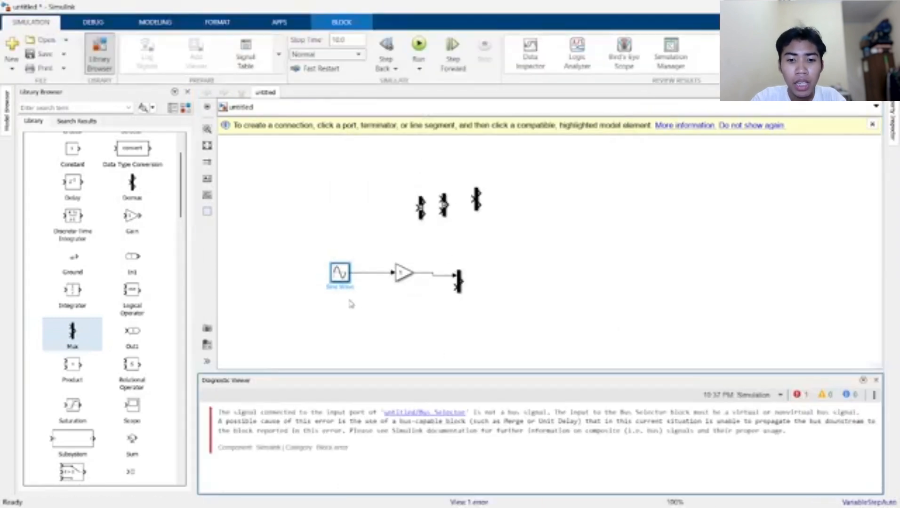
Add a Scope block from the Sinks library and connect it to the Mux output
scroll(100, 200, up, 3)
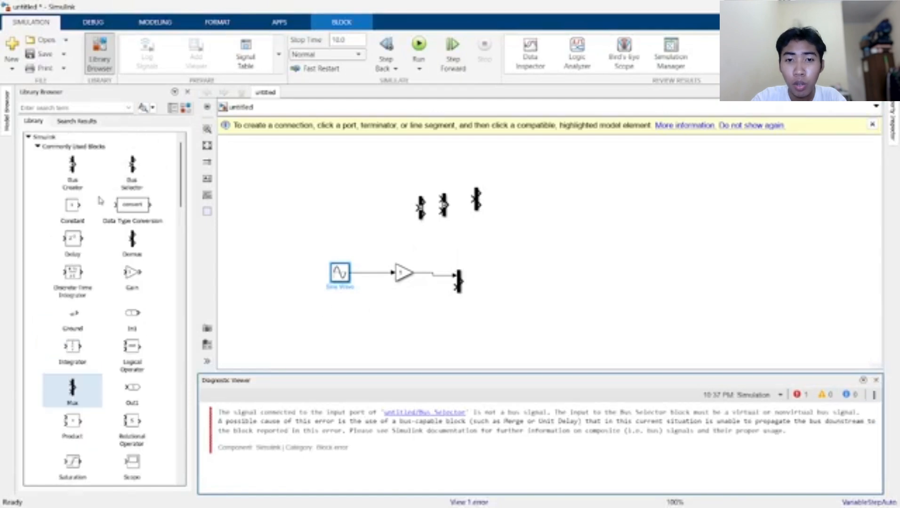
click(38, 147)
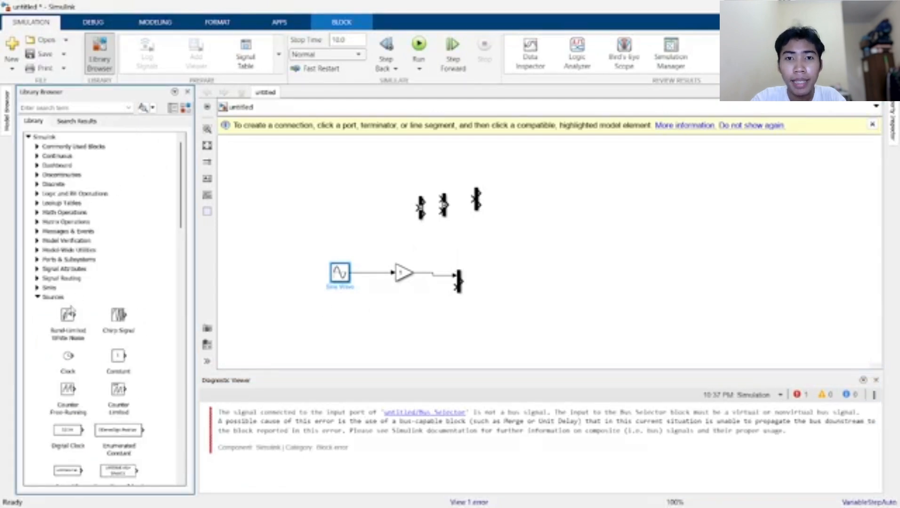
click(48, 288)
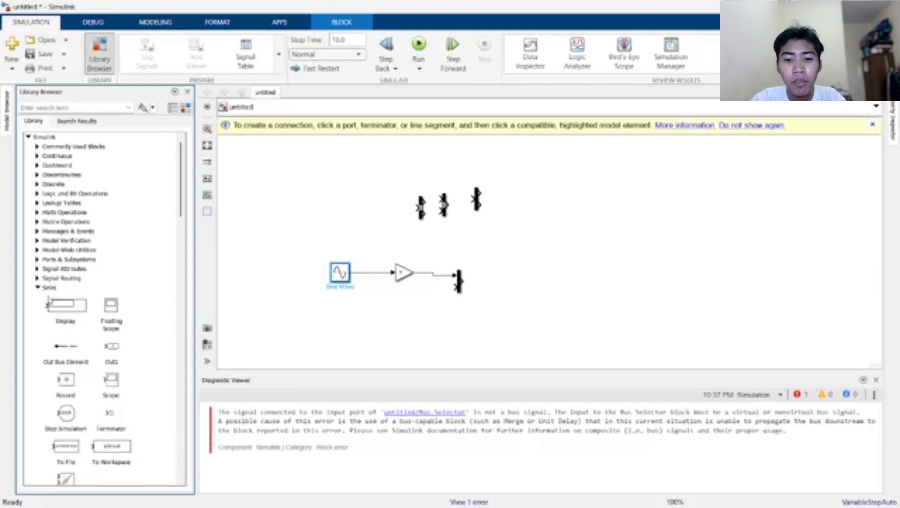
drag(111, 379, 498, 282)
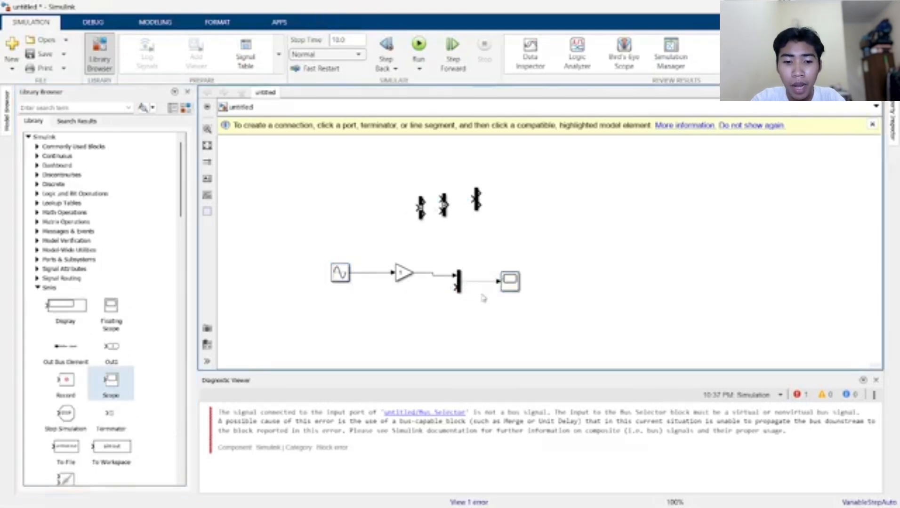
Run the simulation with the Scope attached to the Mux and check the Scope display
click(418, 45)
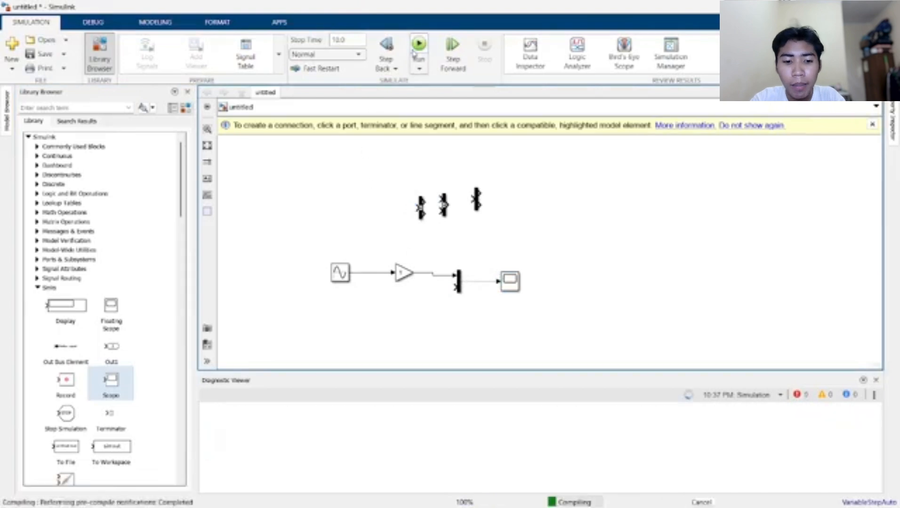
double_click(509, 283)
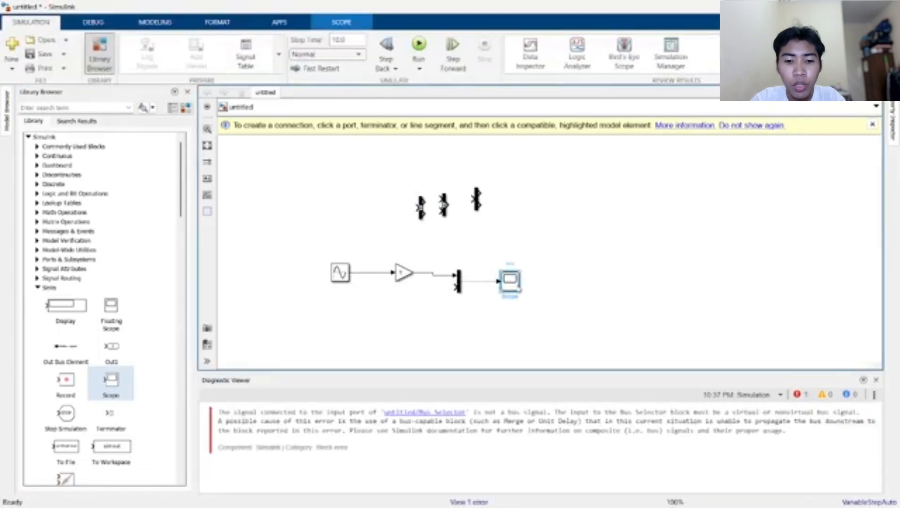
click(599, 91)
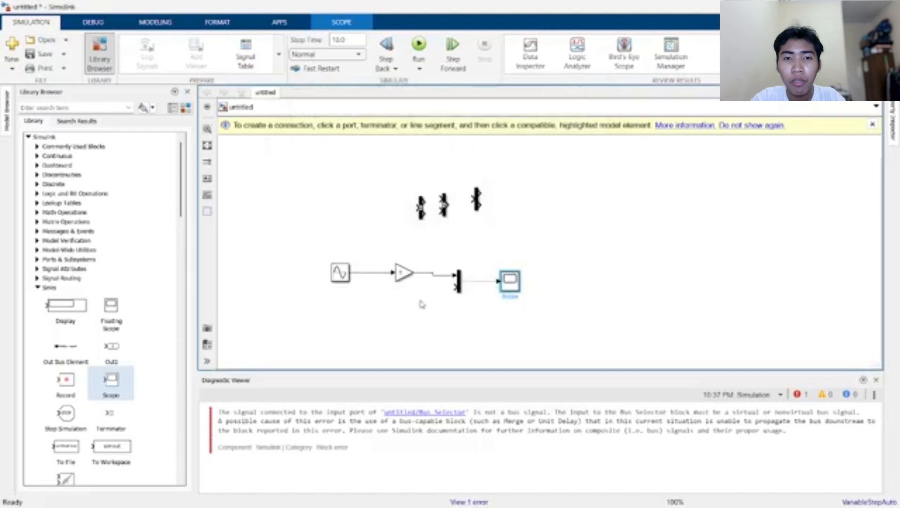
Move the Mux out of the signal path, delete its connections, and wire the Gain output directly to the Scope
drag(460, 283, 456, 319)
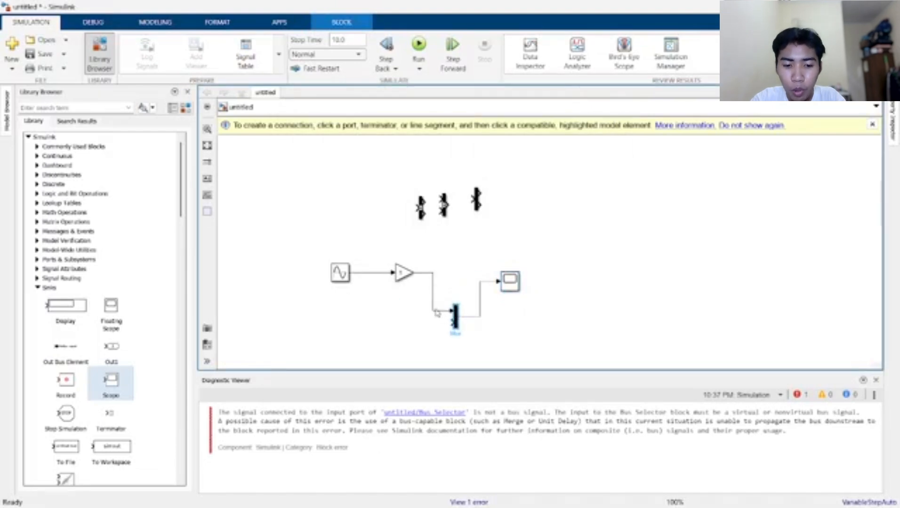
click(434, 310)
key(Delete)
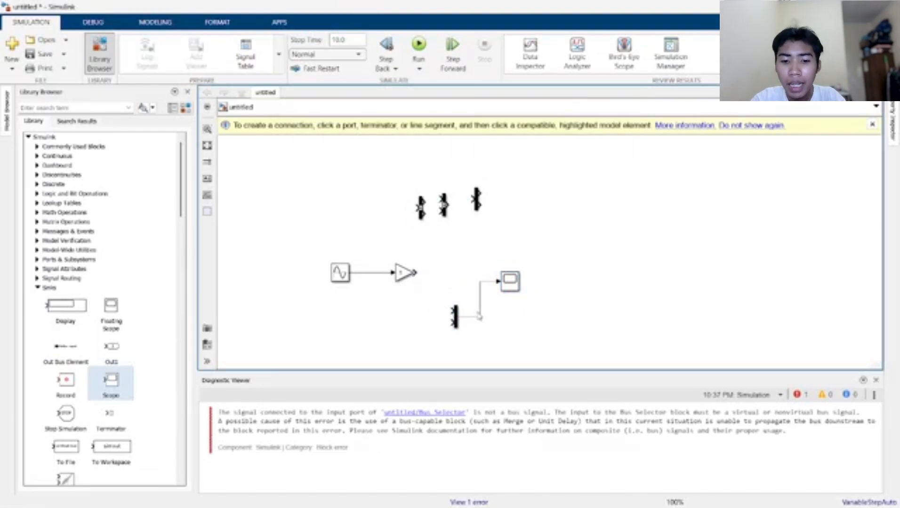
click(479, 314)
key(Delete)
drag(416, 273, 498, 281)
Run the simulation with the Gain wired directly to the Scope and inspect the Scope display
double_click(510, 280)
click(420, 54)
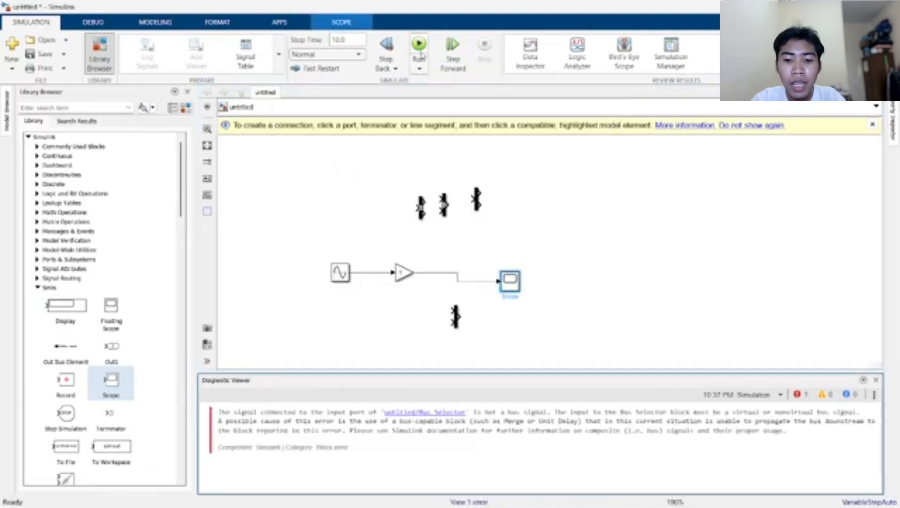
double_click(513, 280)
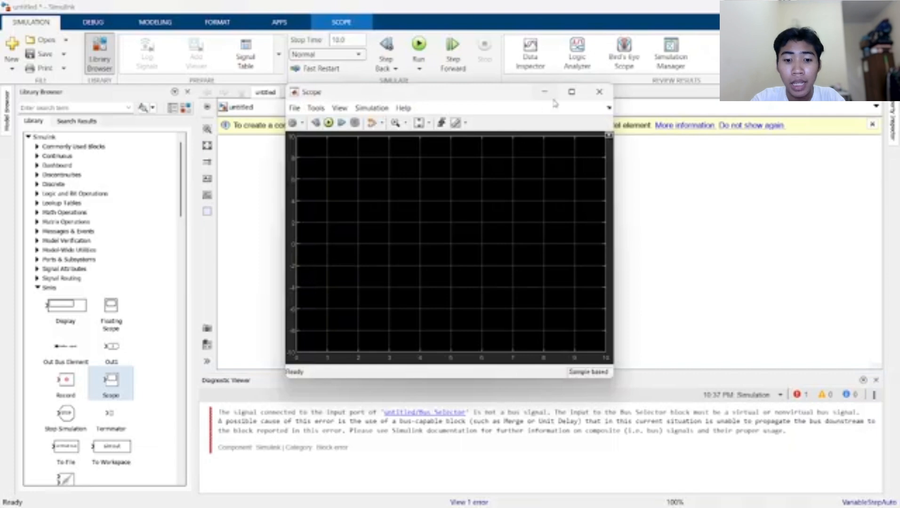
click(599, 92)
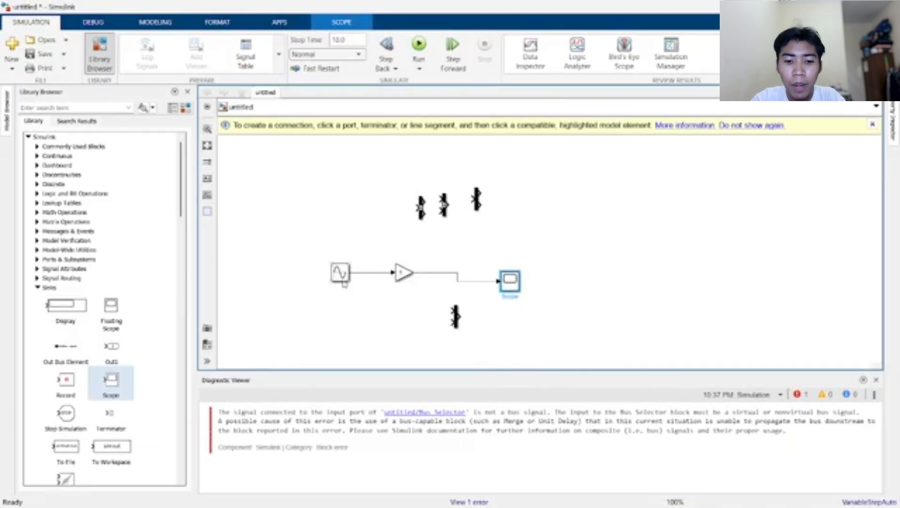
Set the Gain block's gain to 4
double_click(404, 272)
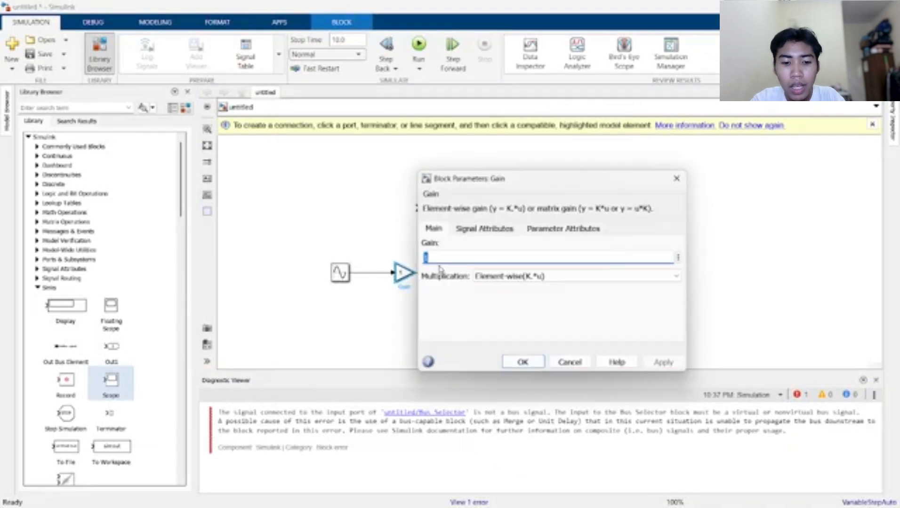
text(4)
key(Return)
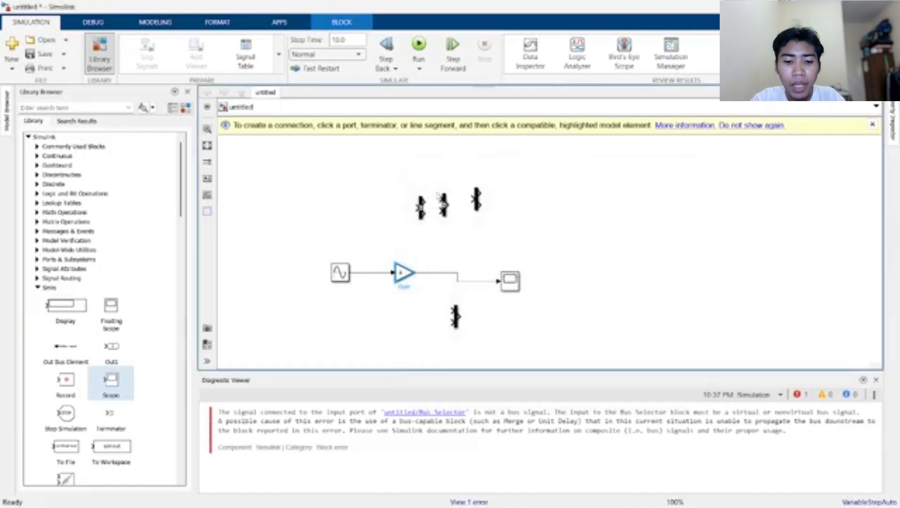
Rerun the simulation with the updated gain and check the Scope display
click(418, 57)
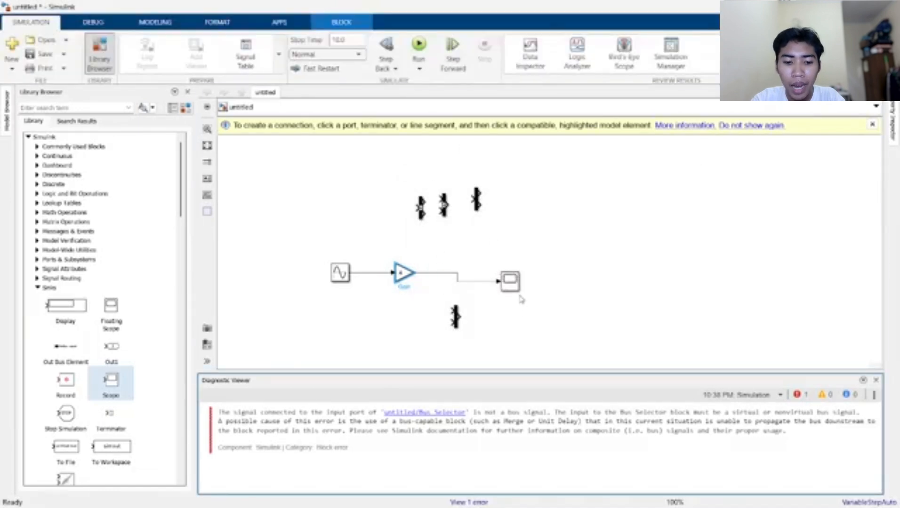
double_click(510, 282)
click(599, 91)
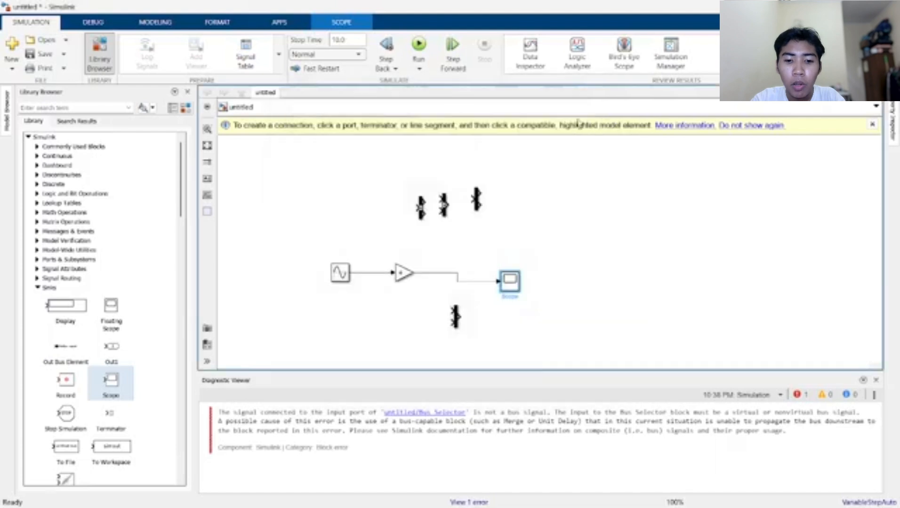
Delete the three unconnected bus and signal routing blocks above the Sine Wave signal path
click(446, 206)
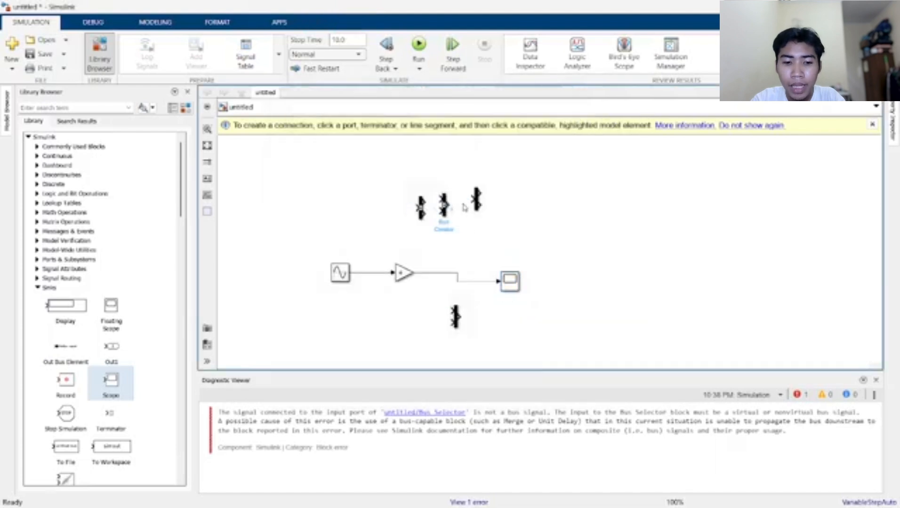
click(444, 206)
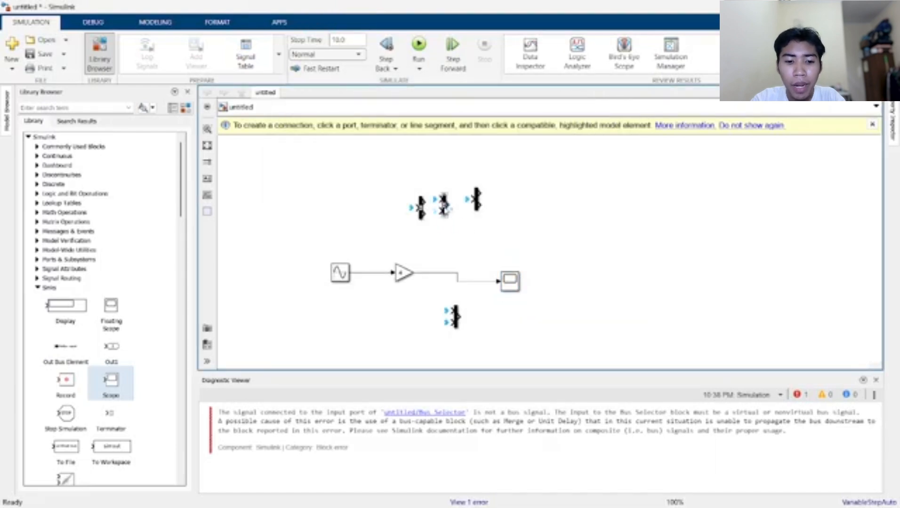
key(Delete)
click(477, 199)
key(Delete)
click(421, 207)
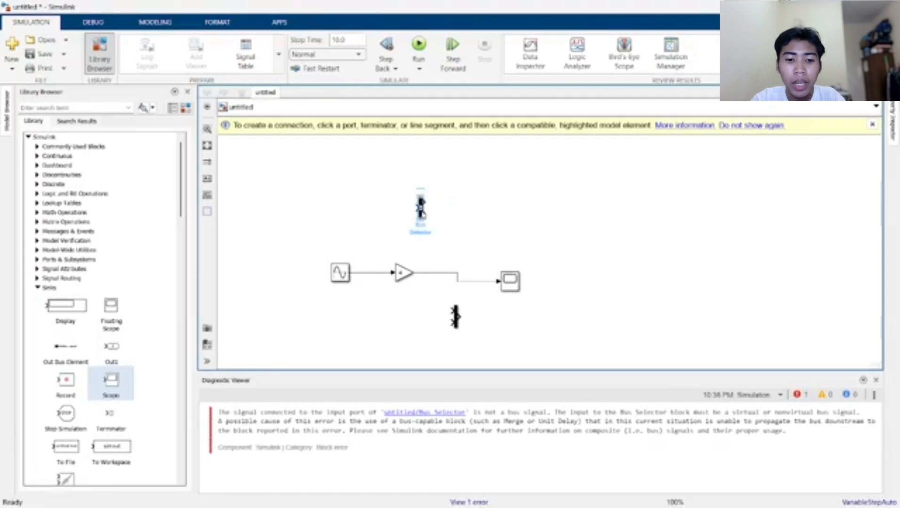
key(Delete)
Replace the direct Gain-to-Scope line with a path through the Mux, and branch the Sine Wave signal into the Mux's second input
double_click(455, 316)
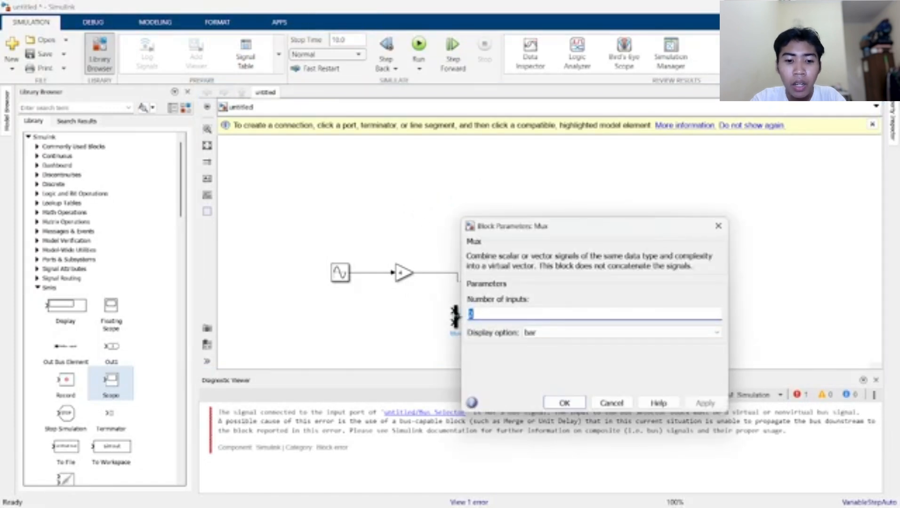
click(718, 227)
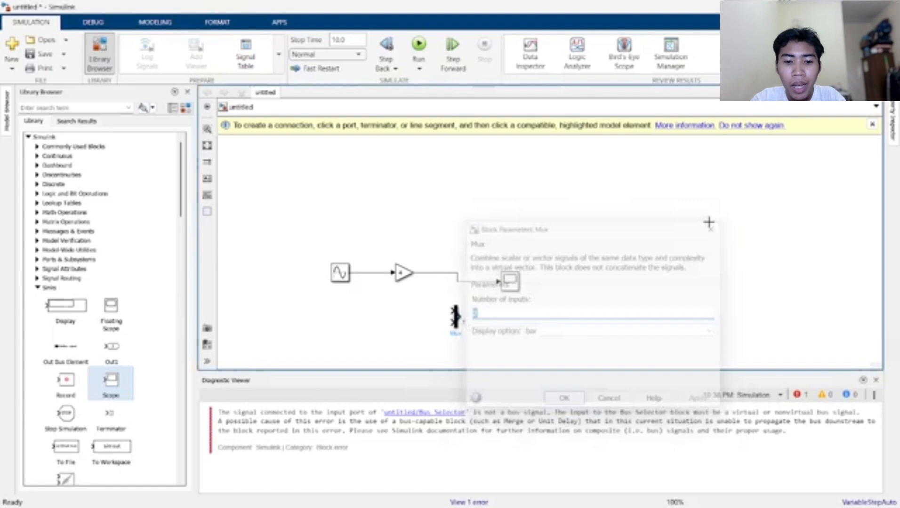
click(466, 282)
key(Delete)
drag(456, 318, 500, 281)
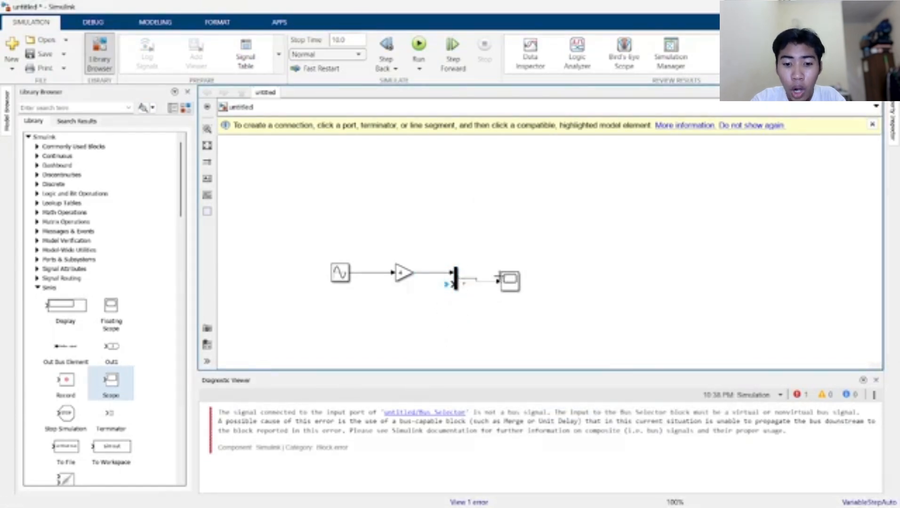
click(372, 273)
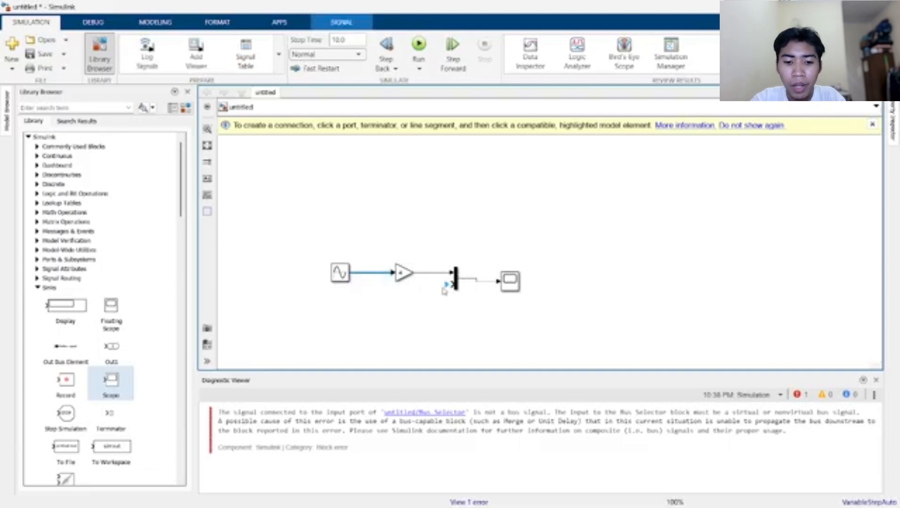
click(444, 286)
Run the simulation and compare the original and amplified sine waves in the Scope
click(418, 44)
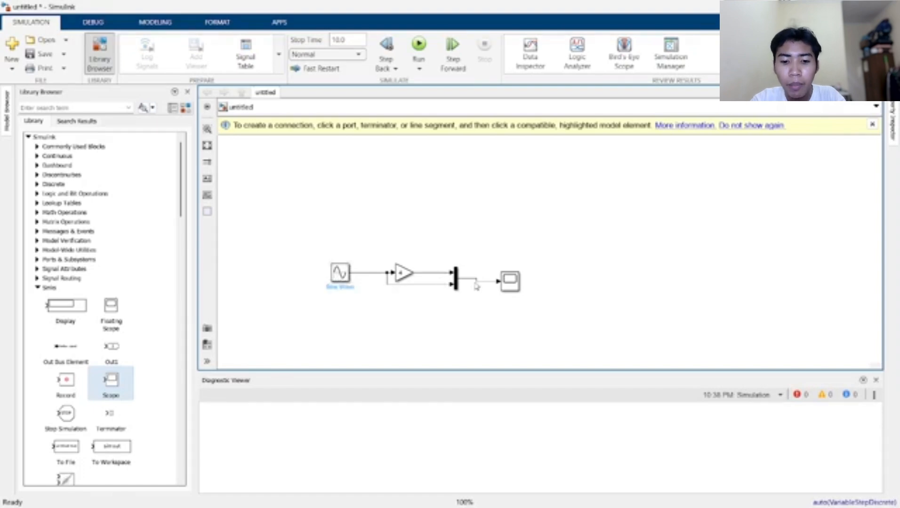
double_click(509, 281)
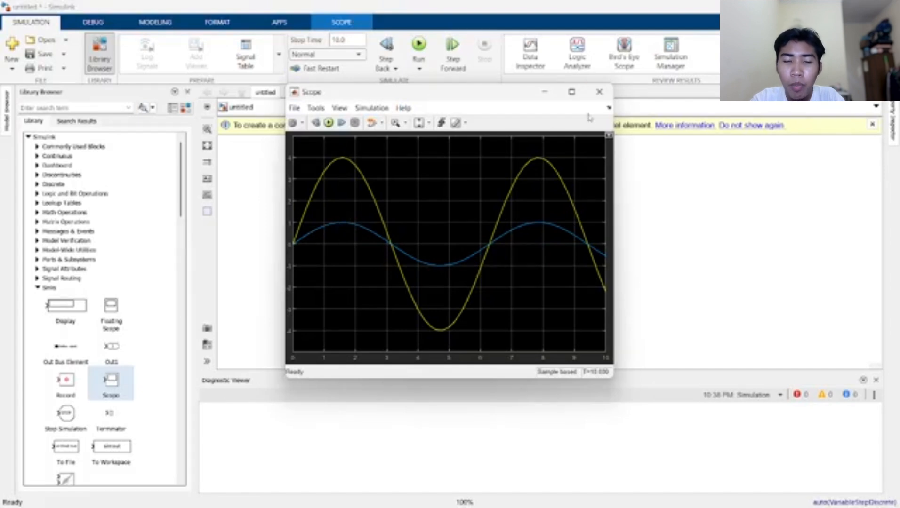
click(600, 91)
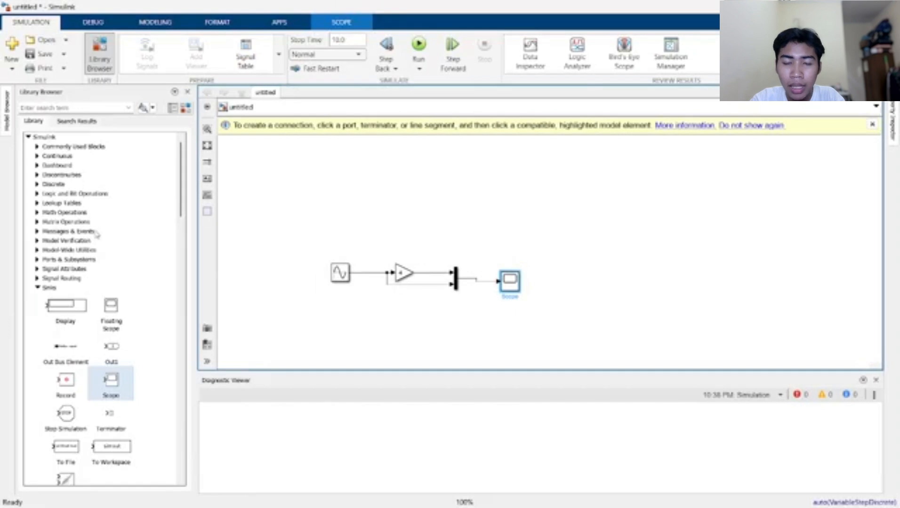
Place a Demux block from the Signal Routing library above the Scope, to the right of the Mux
scroll(96, 234, down, 3)
click(41, 205)
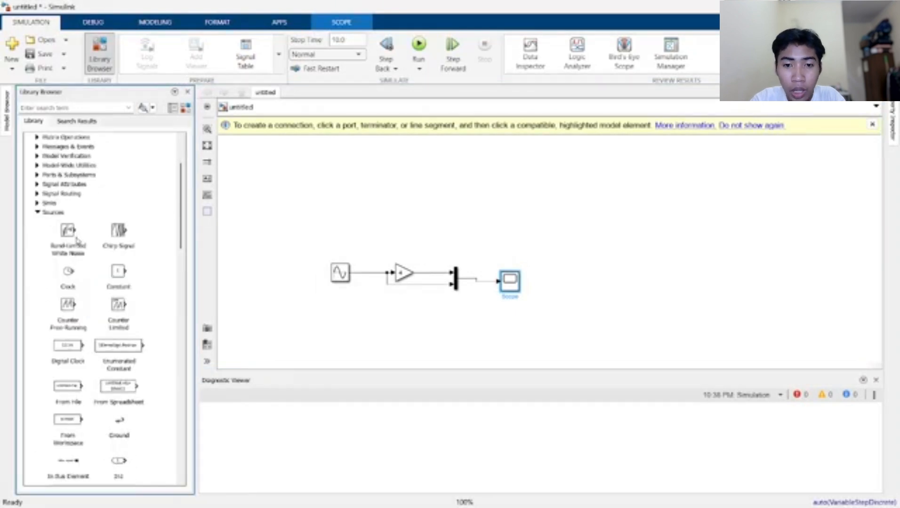
scroll(40, 194, up, 3)
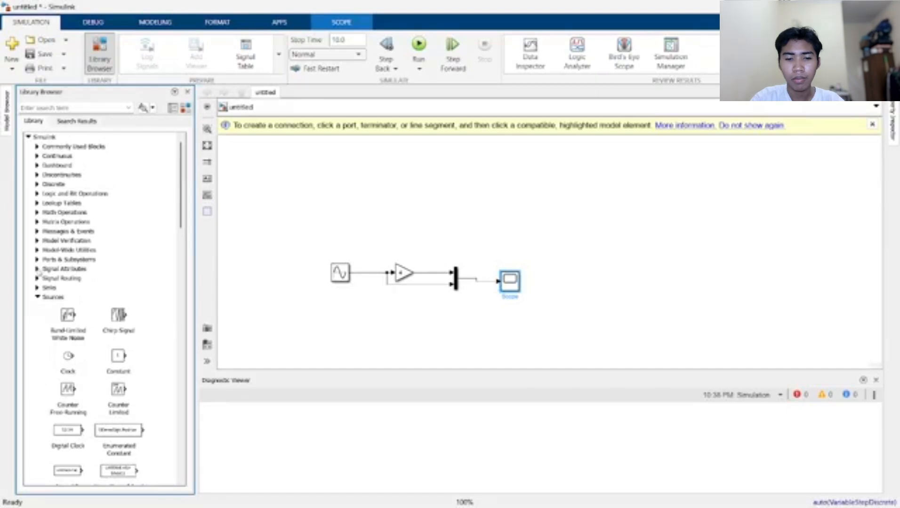
click(38, 297)
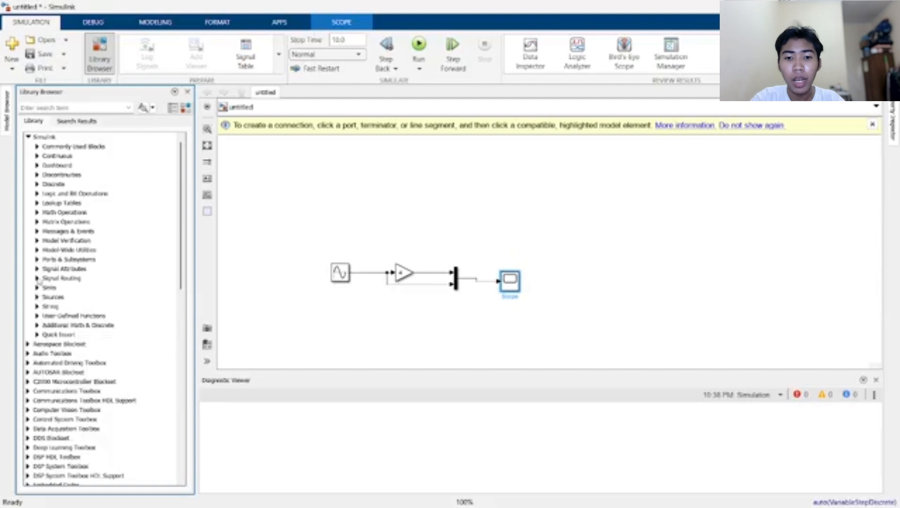
click(37, 278)
scroll(109, 336, down, 1)
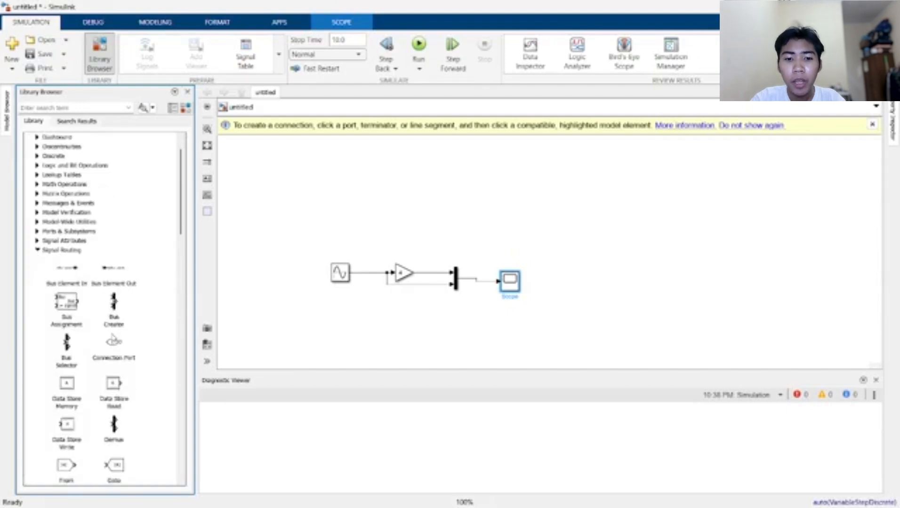
click(114, 425)
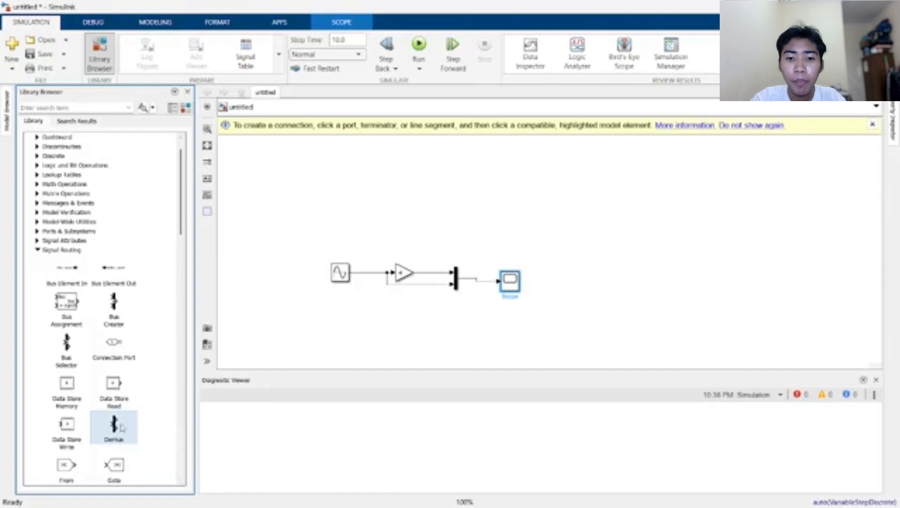
drag(122, 426, 405, 239)
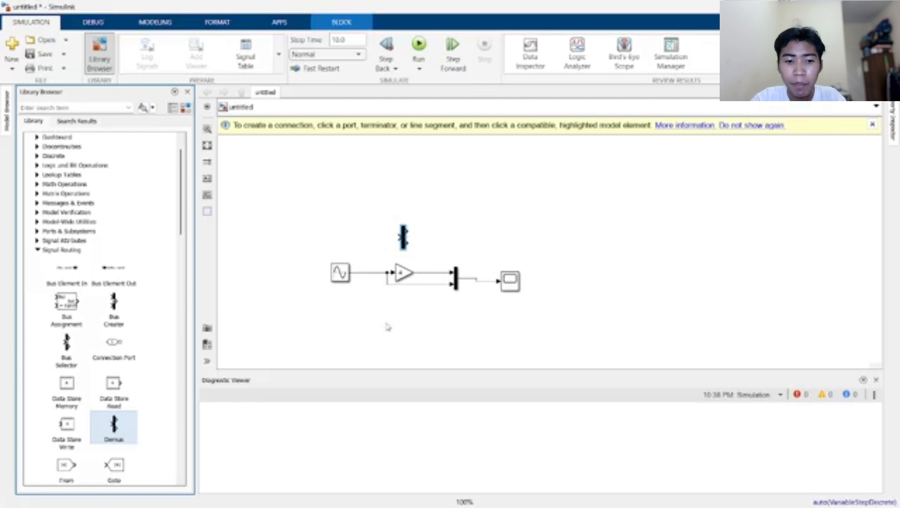
drag(405, 240, 504, 234)
Make two copies of the Scope and stack them to the right of the Demux block
click(515, 288)
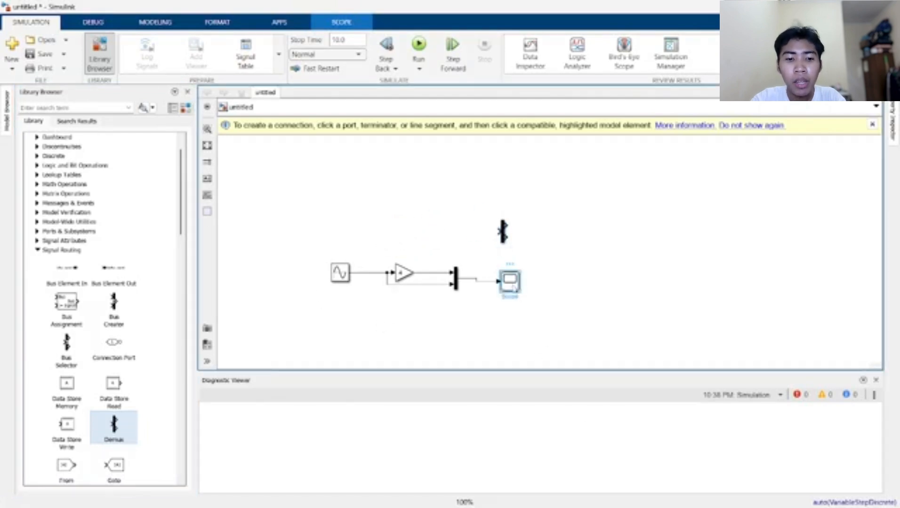
key(ctrl+v)
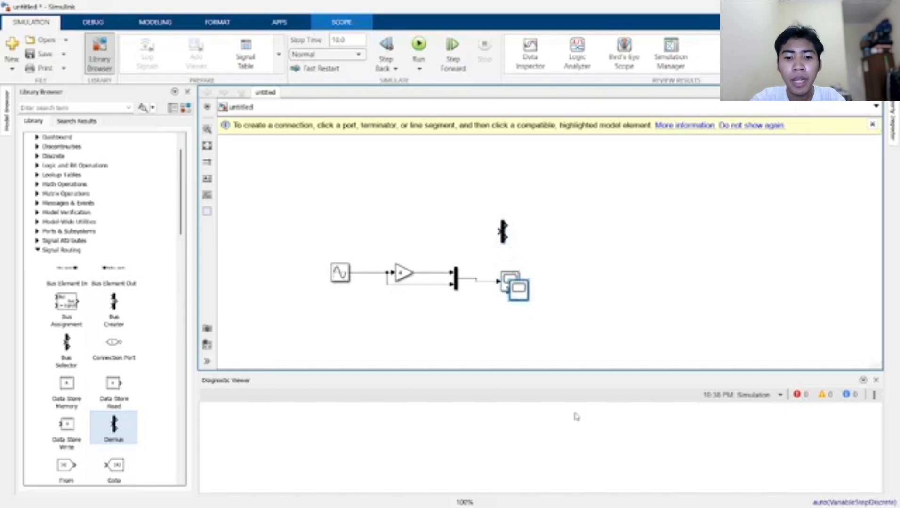
drag(516, 296, 550, 212)
key(ctrl+v)
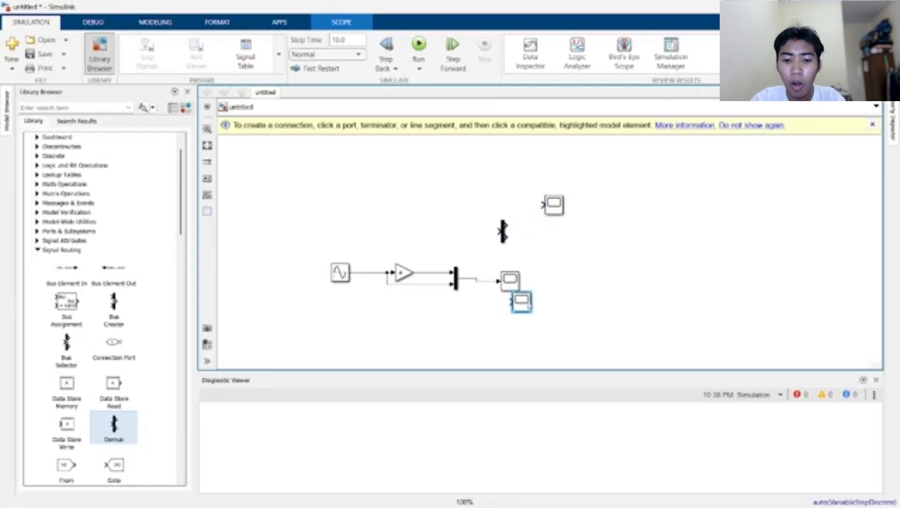
drag(524, 307, 555, 245)
Connect the two Demux outputs to the two copied Scopes and branch the Mux output line into the Demux input
click(570, 261)
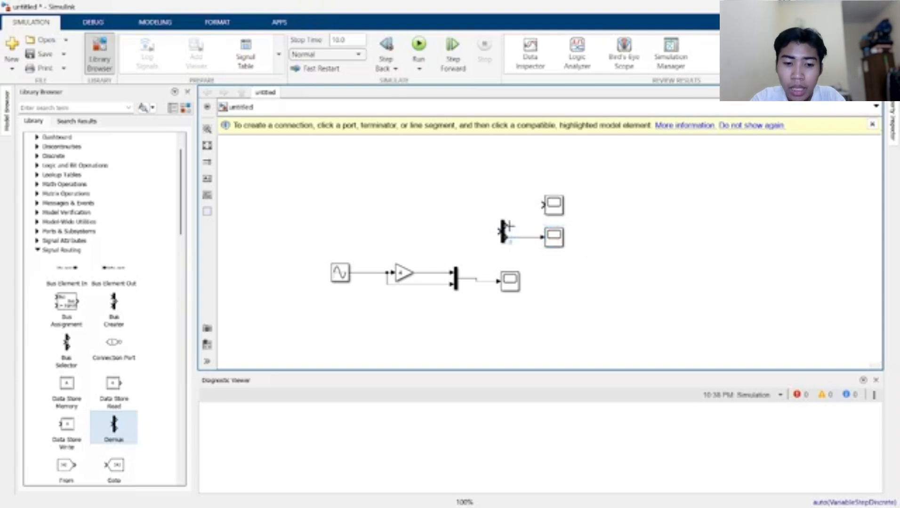
drag(509, 227, 540, 205)
click(540, 205)
click(534, 209)
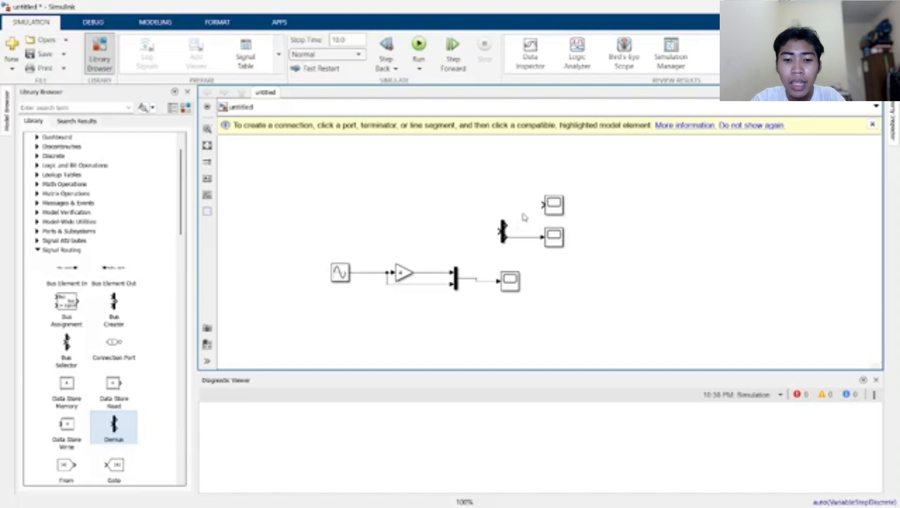
drag(540, 205, 476, 278)
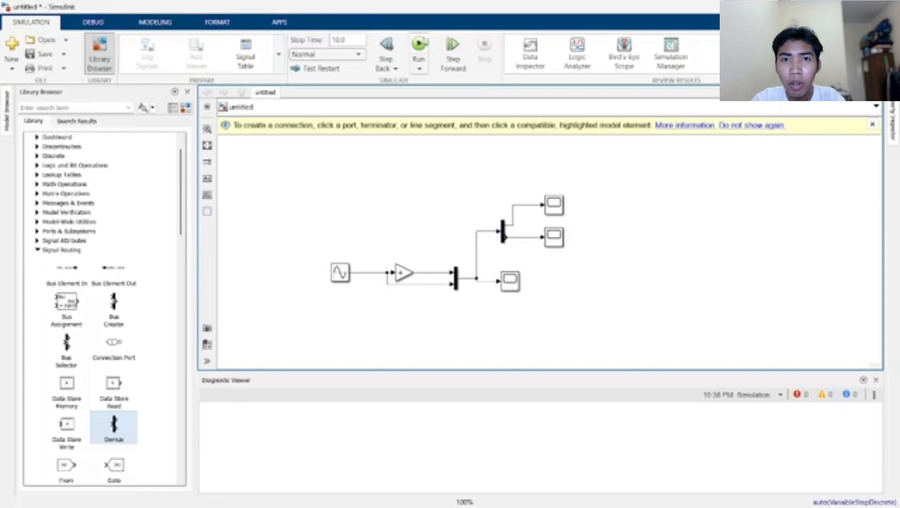
Run the simulation and view the separated signals in the two Scopes on the Demux outputs
click(419, 45)
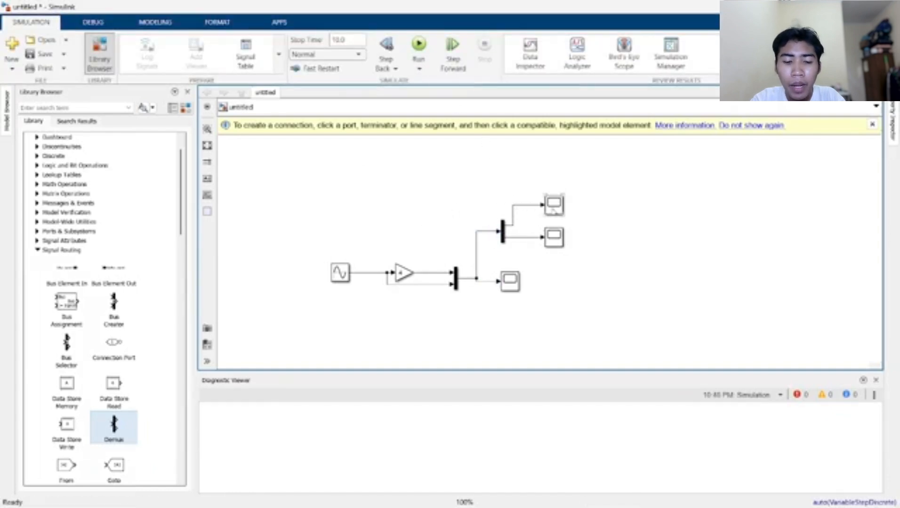
double_click(554, 210)
drag(473, 98, 748, 111)
double_click(553, 244)
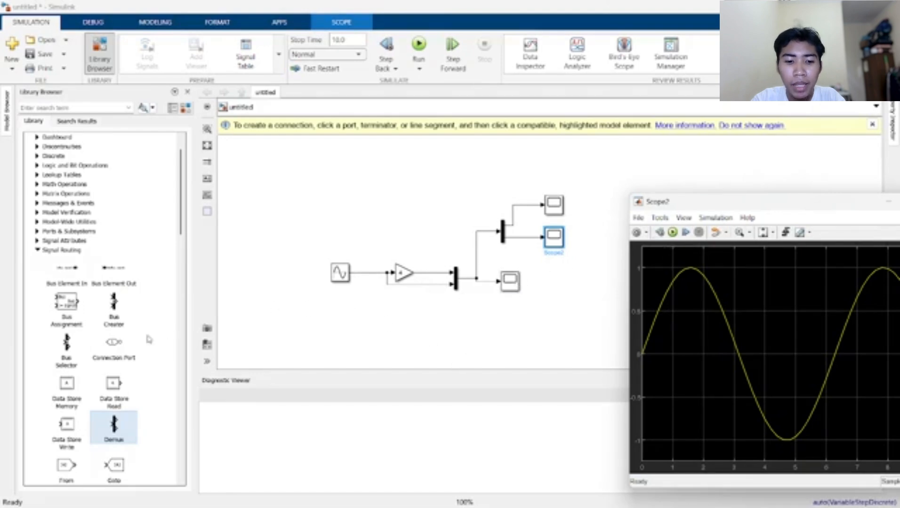
Add a Bus Selector fed by a branch of the Sine Wave line and wire both its outputs into a new Bus Creator
drag(66, 343, 366, 272)
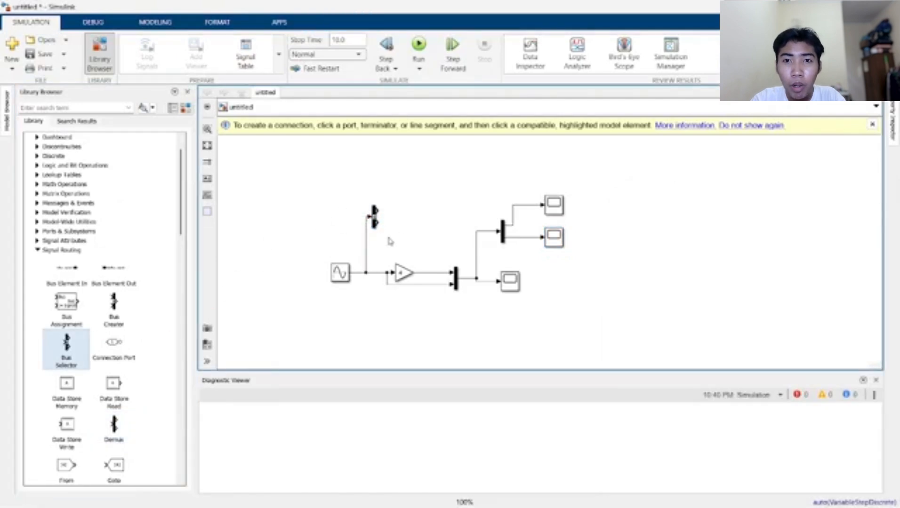
drag(114, 302, 431, 221)
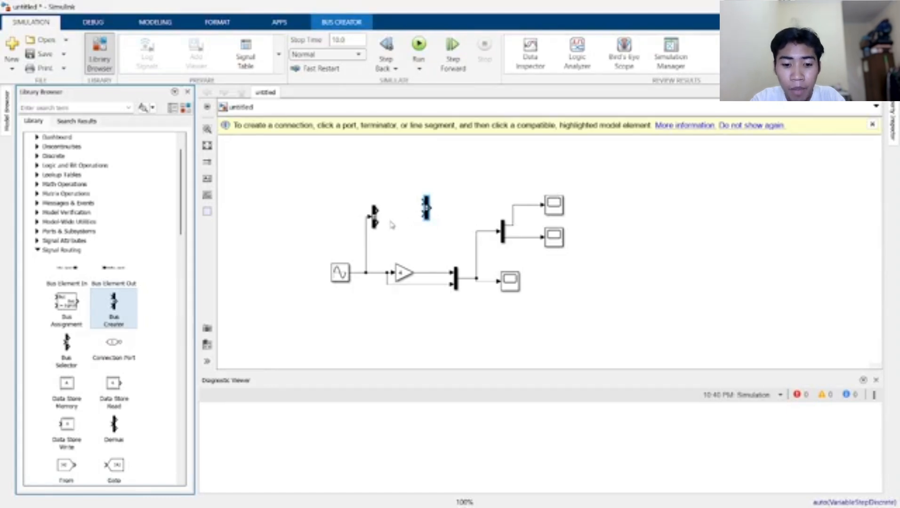
drag(379, 216, 423, 203)
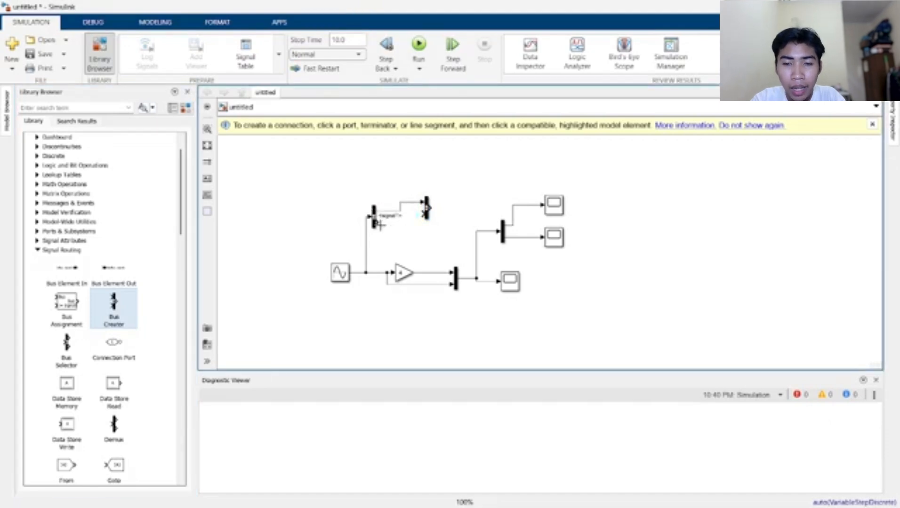
drag(376, 223, 424, 213)
Connect a copy of the Scope to the Bus Creator output and try to run the simulation
drag(518, 280, 465, 210)
key(ctrl+v)
click(453, 208)
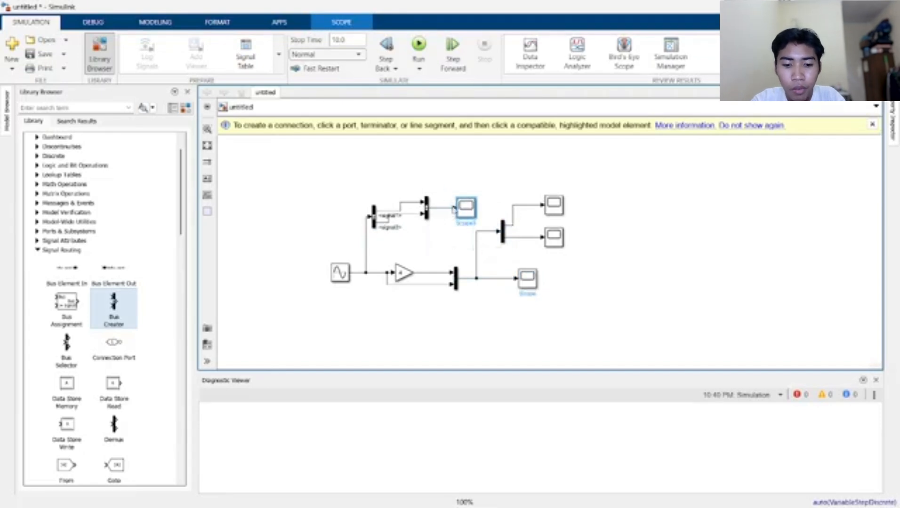
click(418, 45)
click(419, 253)
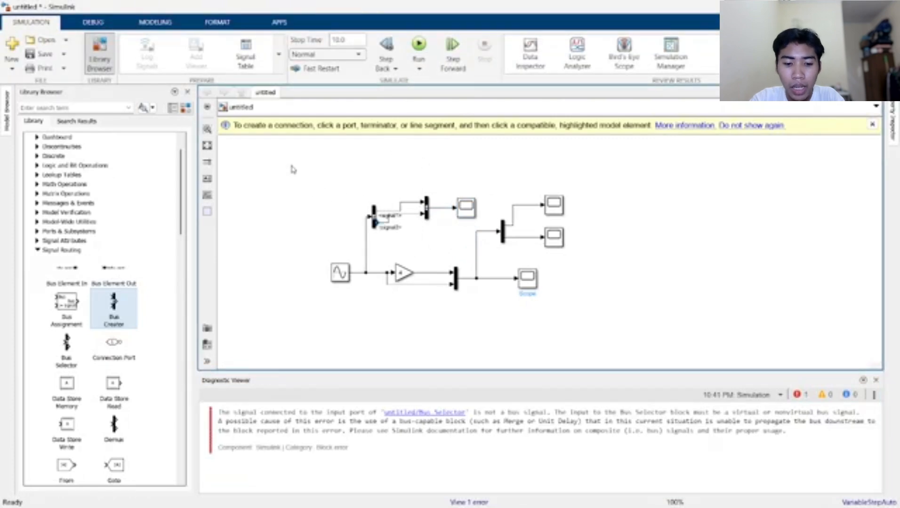
Delete the entire block diagram and place a Selector block from the Signal Routing library on the empty canvas
drag(277, 159, 608, 319)
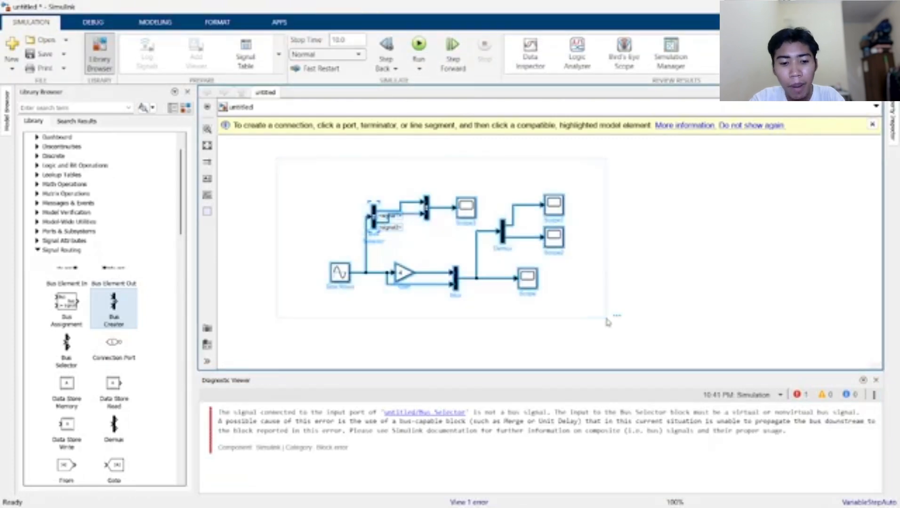
key(Delete)
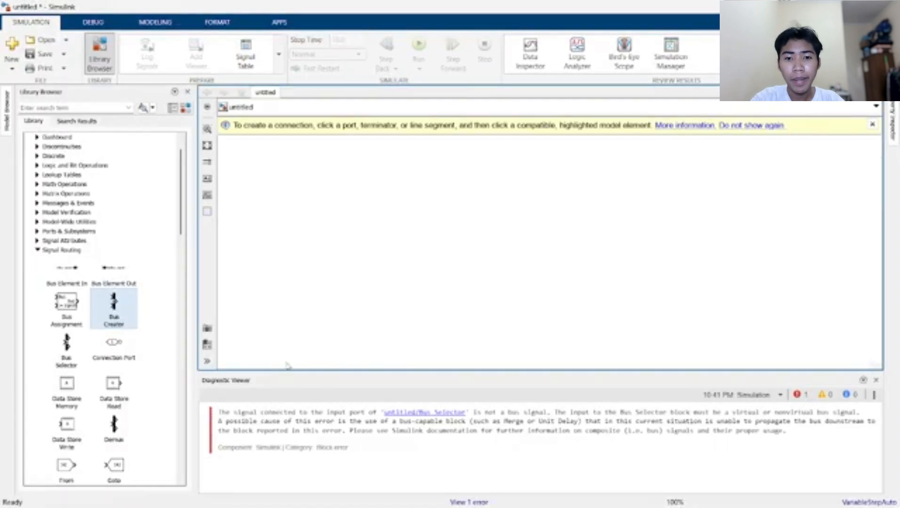
click(37, 250)
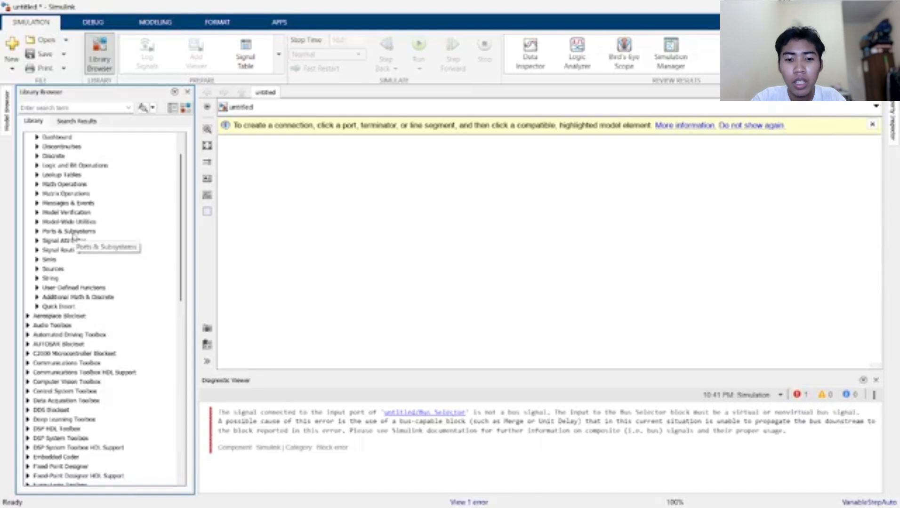
click(37, 251)
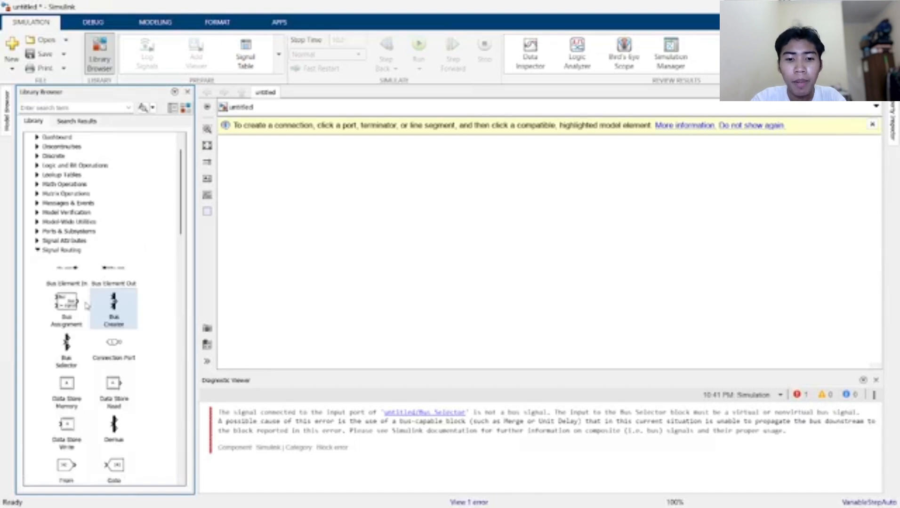
scroll(86, 306, down, 3)
scroll(132, 360, down, 2)
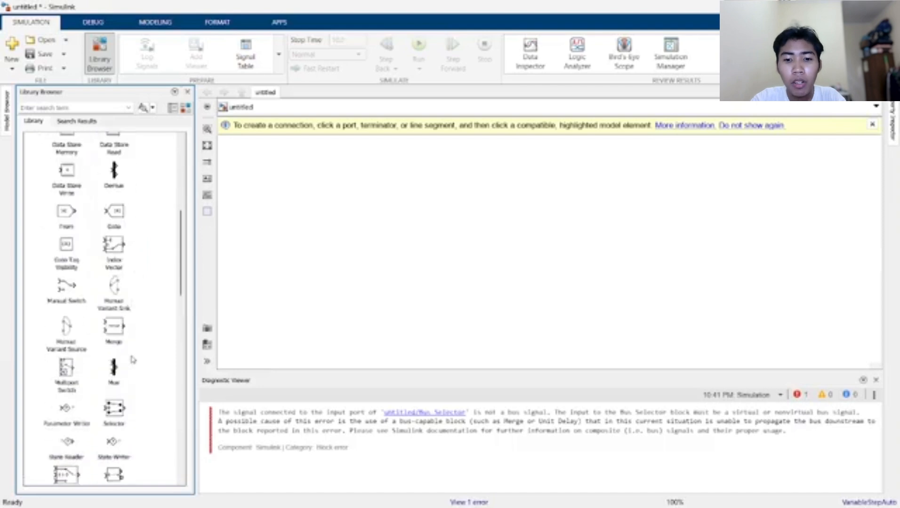
drag(114, 407, 486, 243)
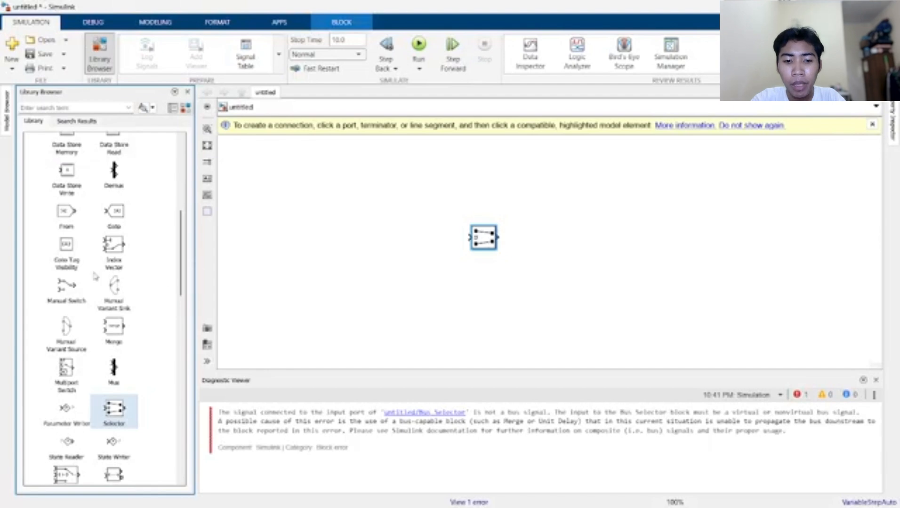
Add a Constant block before the Selector and a Display block after it, and wire the three blocks in series
scroll(96, 274, up, 5)
click(39, 194)
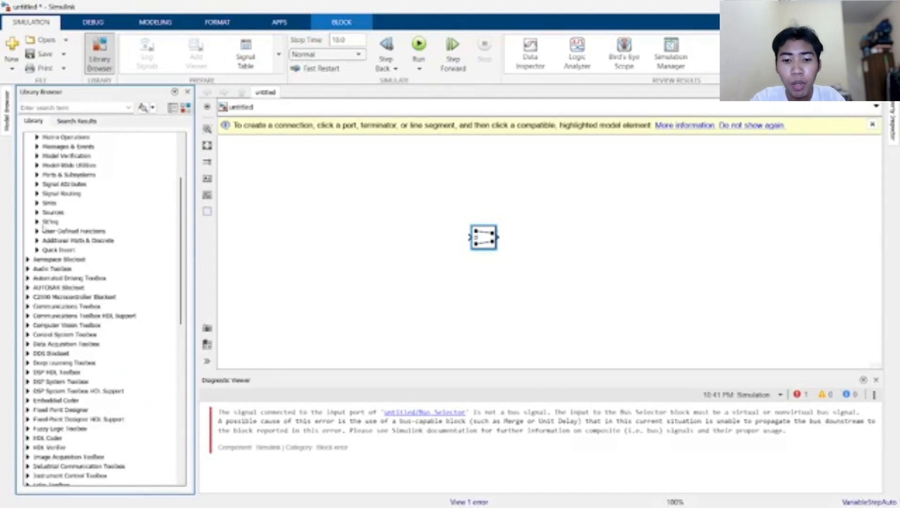
click(37, 222)
click(37, 212)
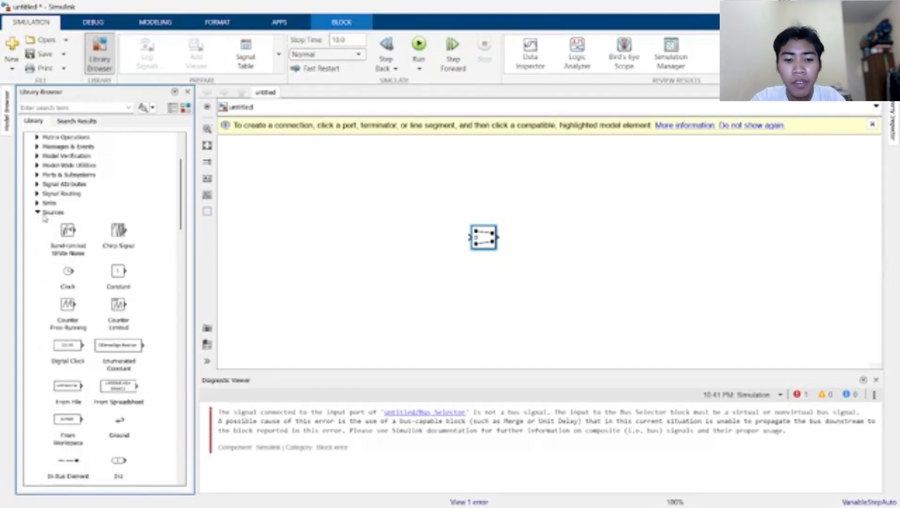
drag(113, 277, 401, 235)
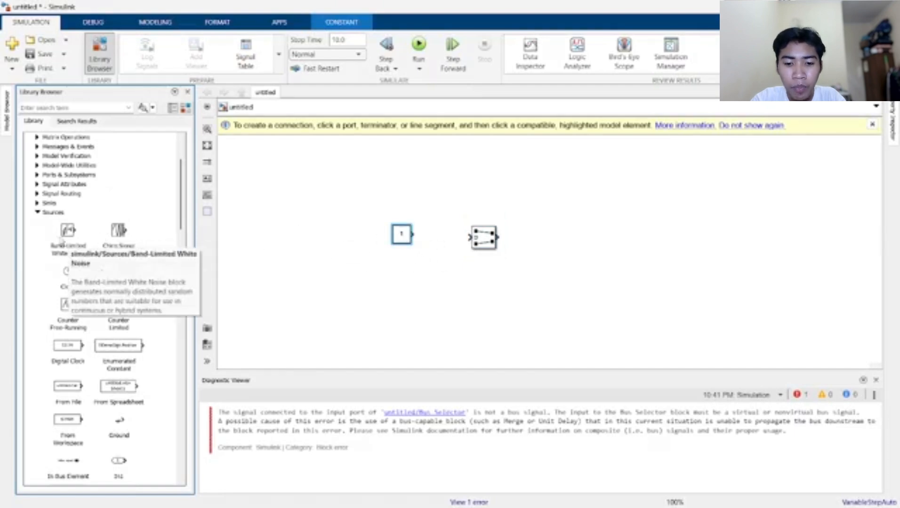
click(37, 204)
drag(66, 221, 608, 250)
drag(500, 237, 563, 251)
drag(413, 234, 469, 237)
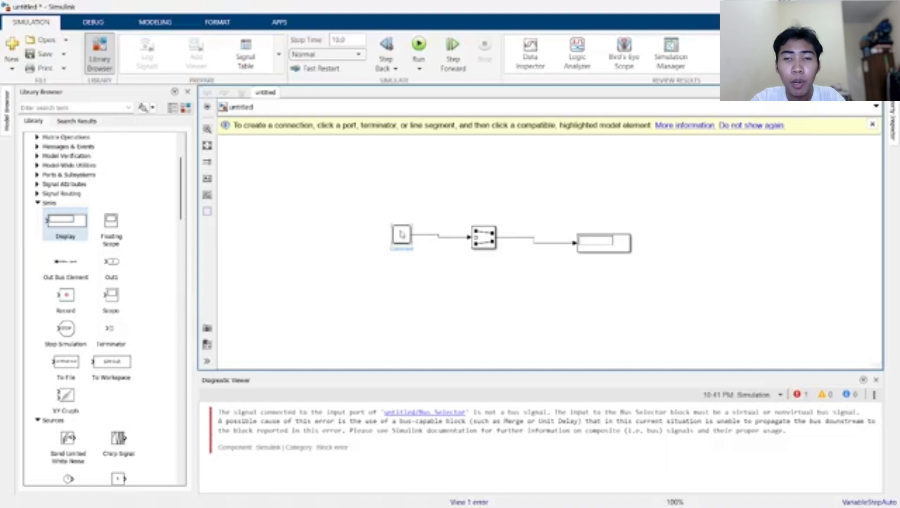
Set the Constant block's value to [1,2,3,4] and widen the block so the vector is readable
double_click(401, 234)
text([1,2,3,4)
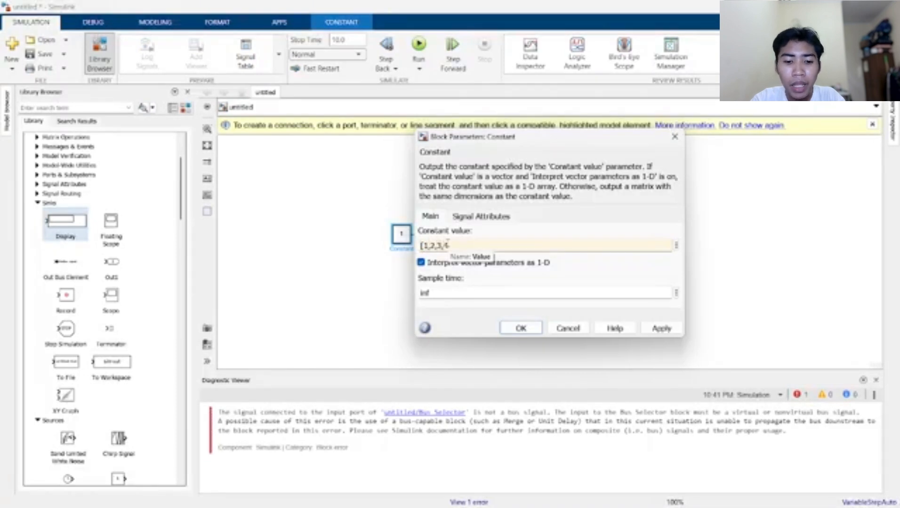
text(])
key(Return)
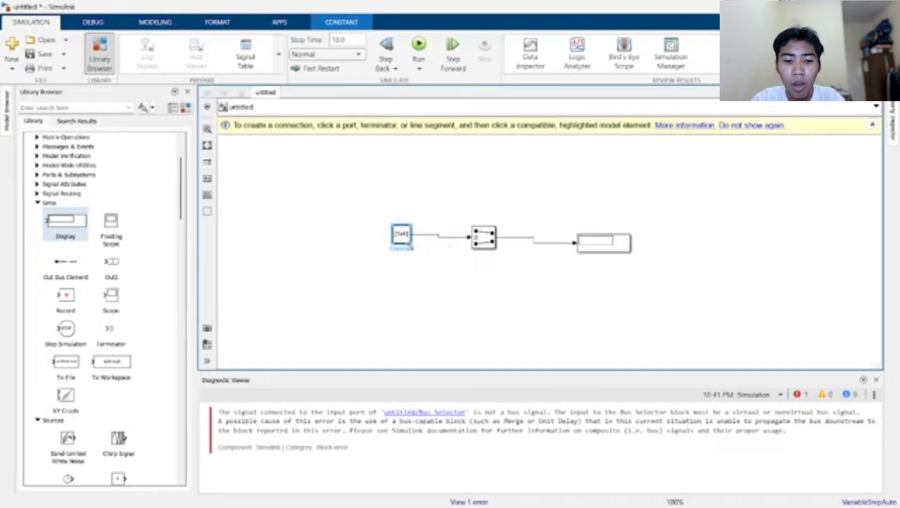
drag(391, 250, 318, 247)
click(380, 293)
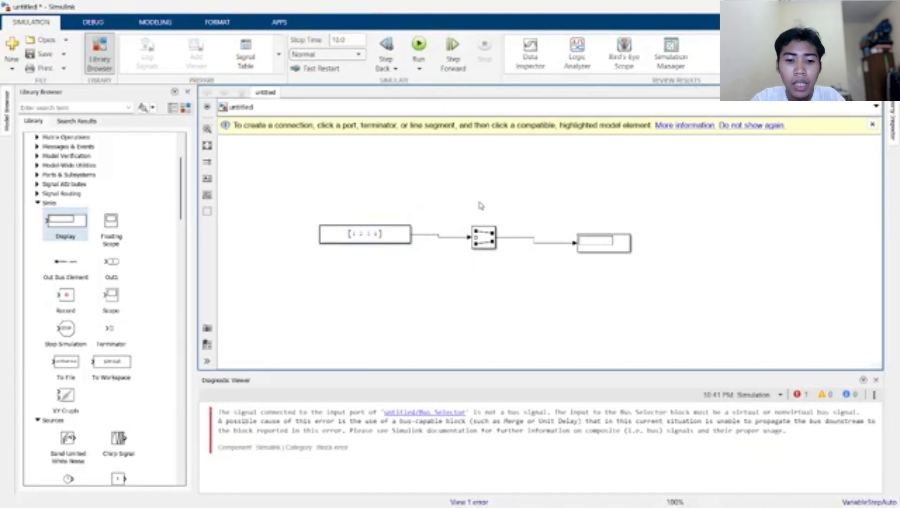
Try to run the Selector model and check the Selector block's index and input port size parameters
click(428, 54)
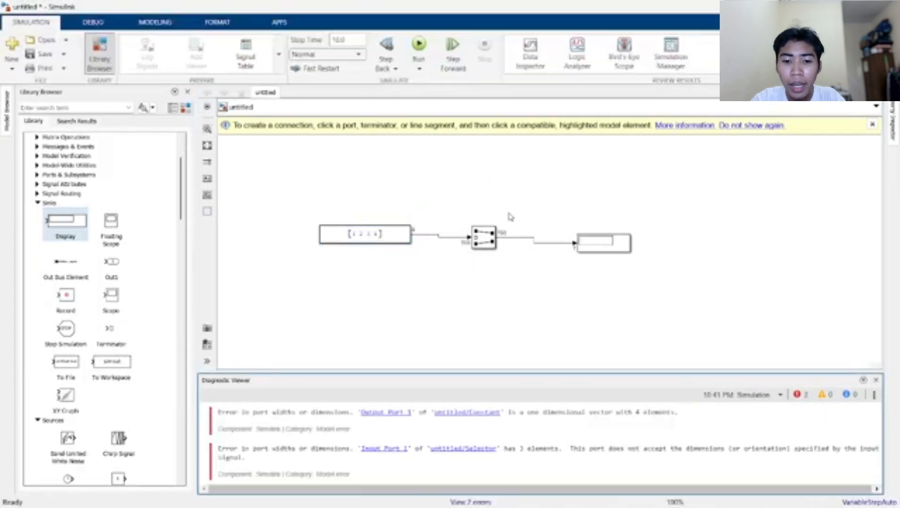
double_click(484, 238)
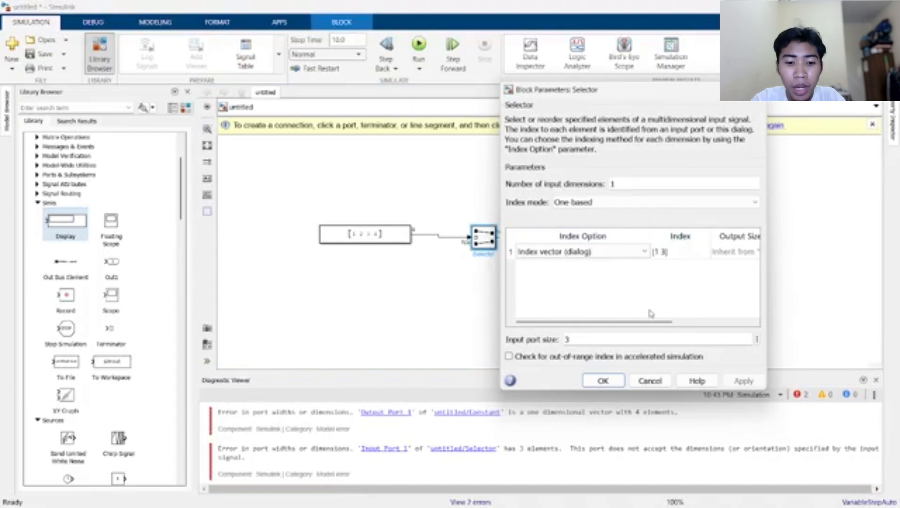
click(612, 382)
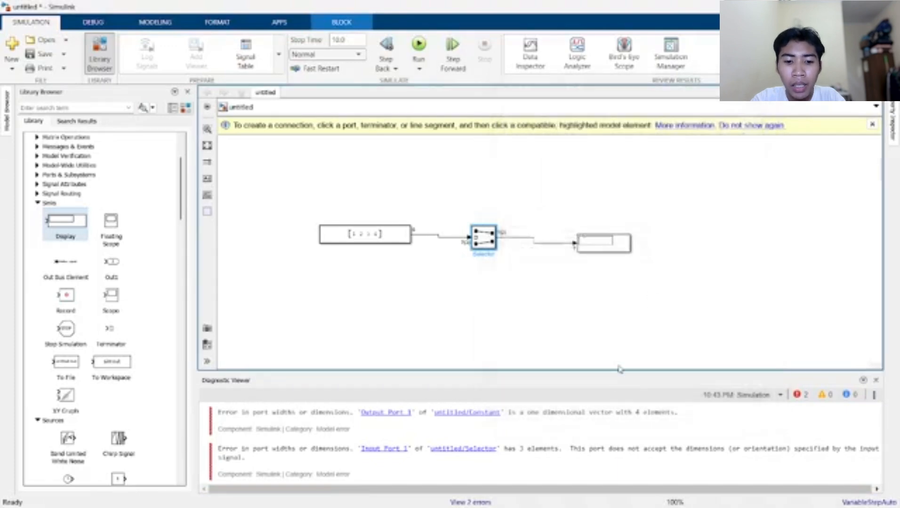
Set the Selector block's input port size to 4 and run the simulation
click(628, 252)
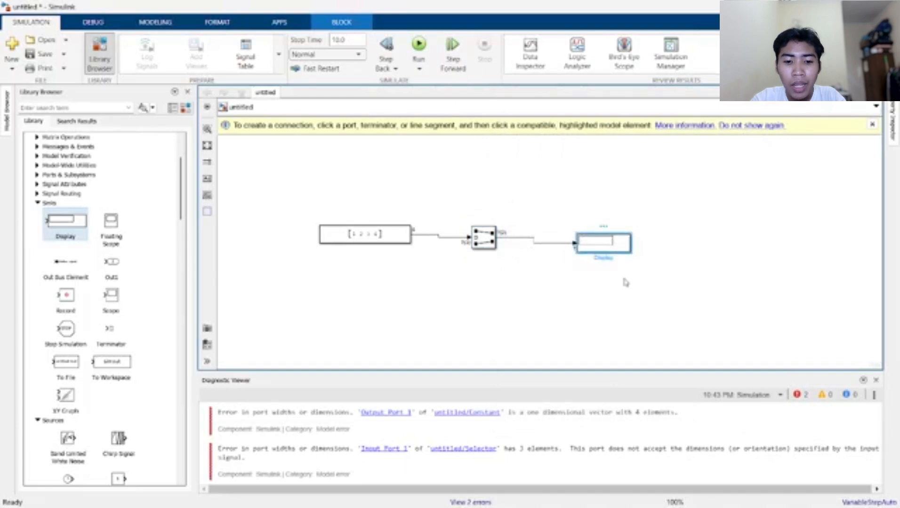
double_click(490, 241)
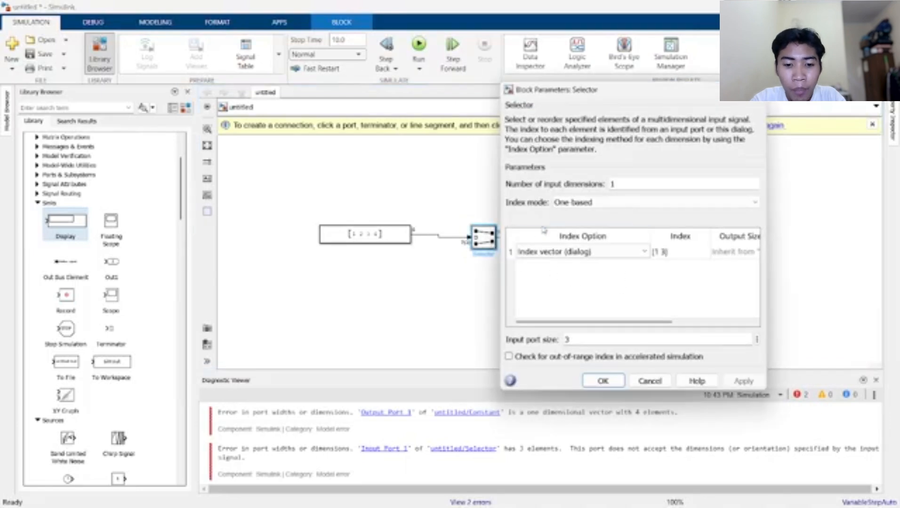
click(613, 207)
click(627, 207)
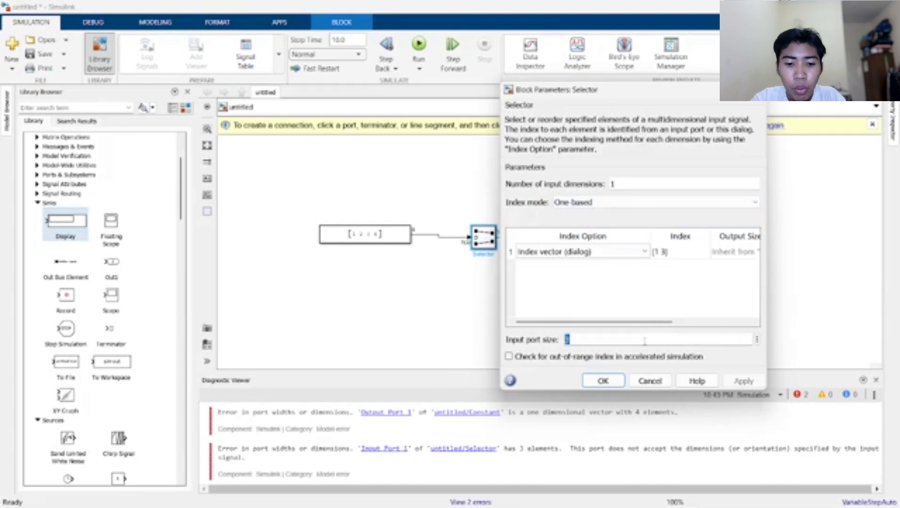
text(4)
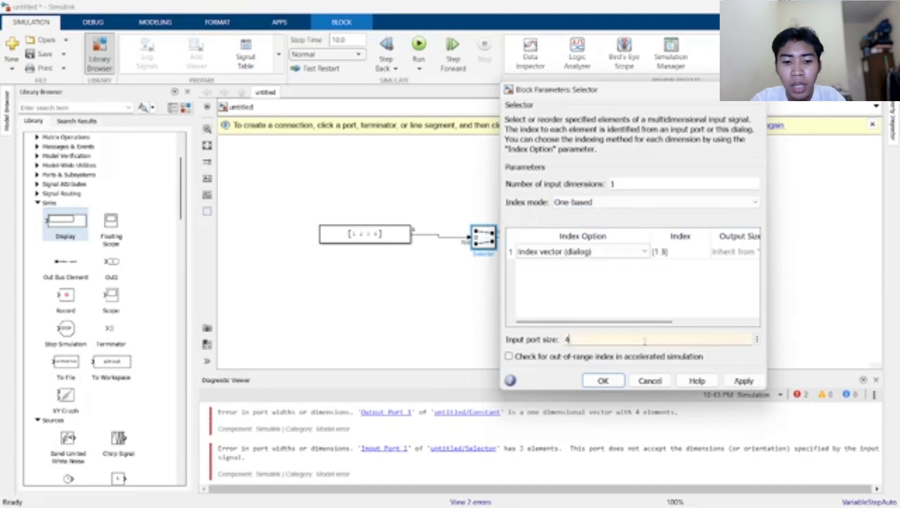
key(Return)
click(419, 49)
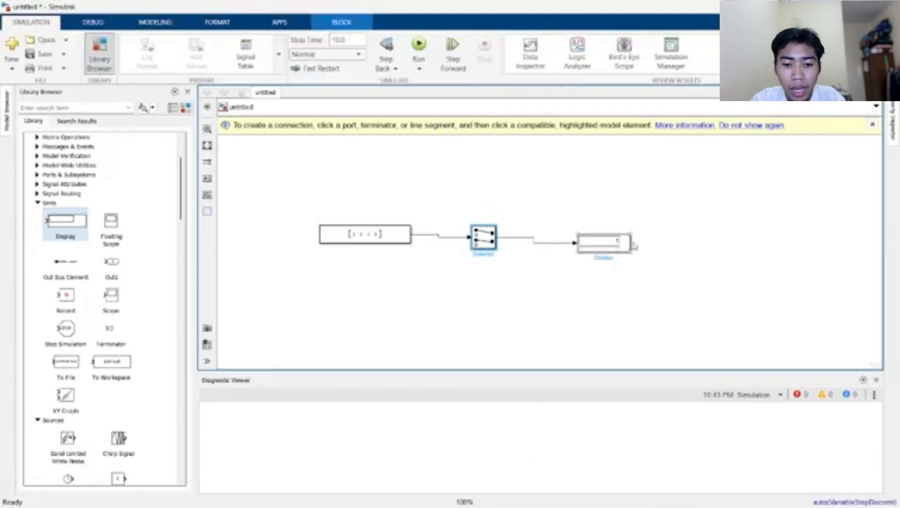
Set the Selector block's number of input dimensions to 2 and run the simulation again
double_click(487, 249)
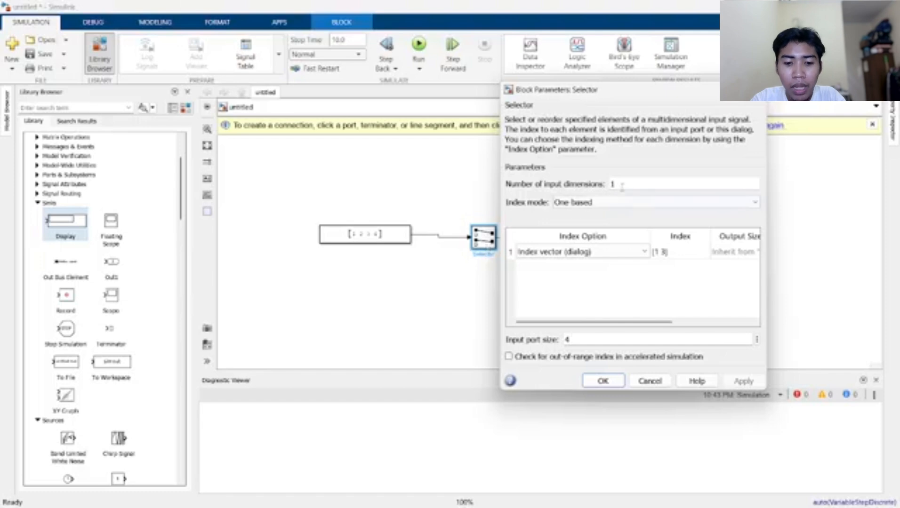
text(2)
key(Return)
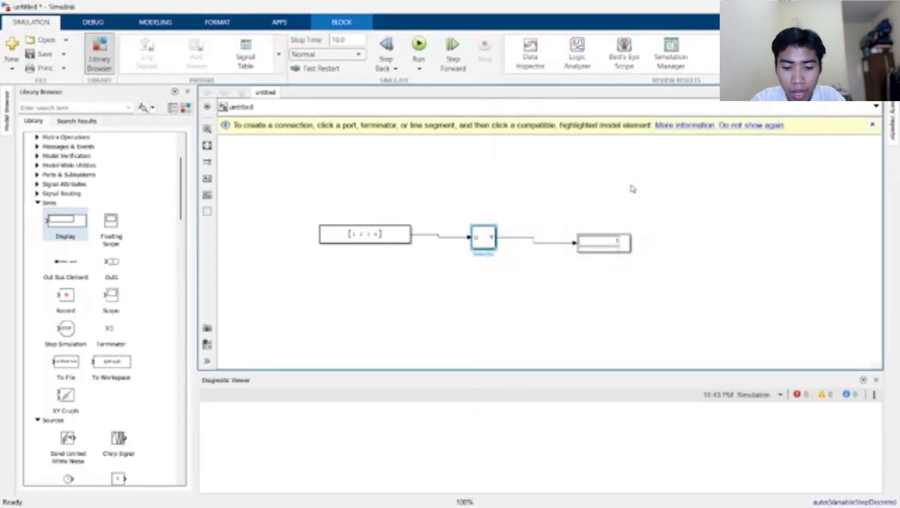
click(419, 45)
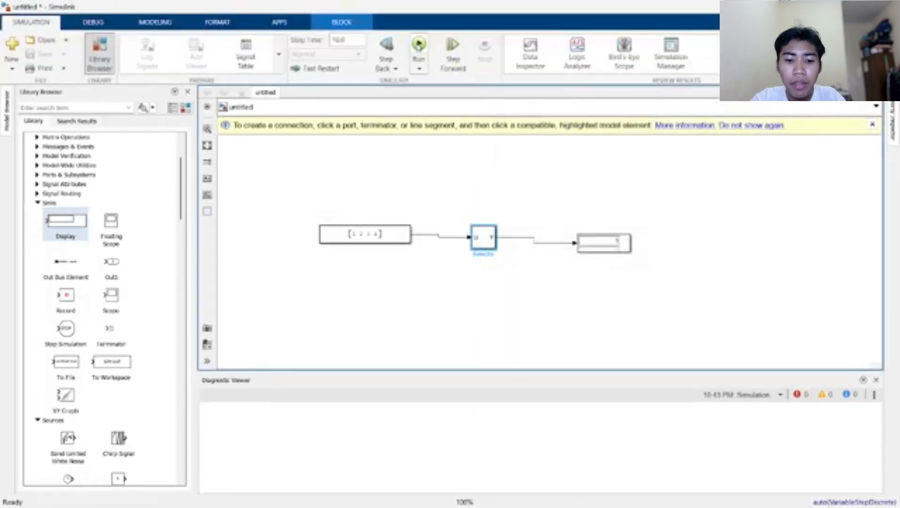
Delete the entire Selector diagram and place a Manual Switch block from the Signal Routing library on the empty canvas
drag(292, 168, 717, 322)
key(Delete)
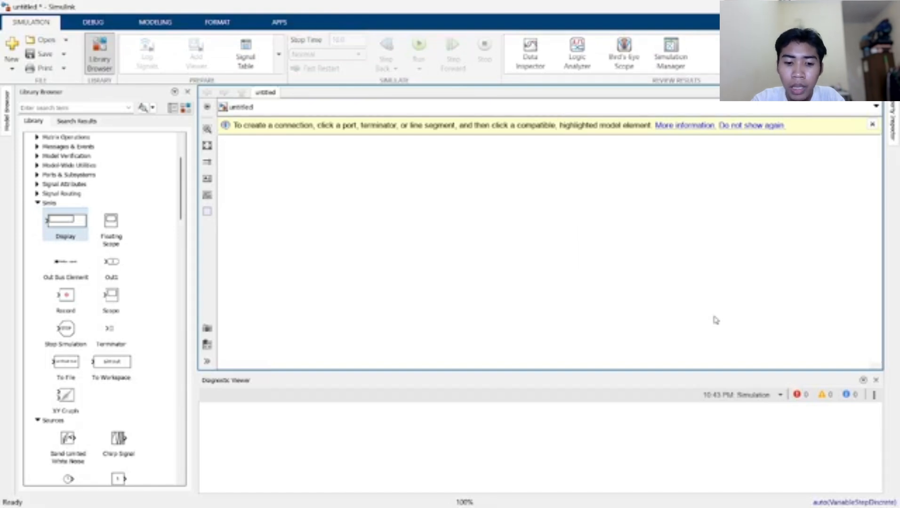
click(38, 193)
scroll(65, 261, down, 3)
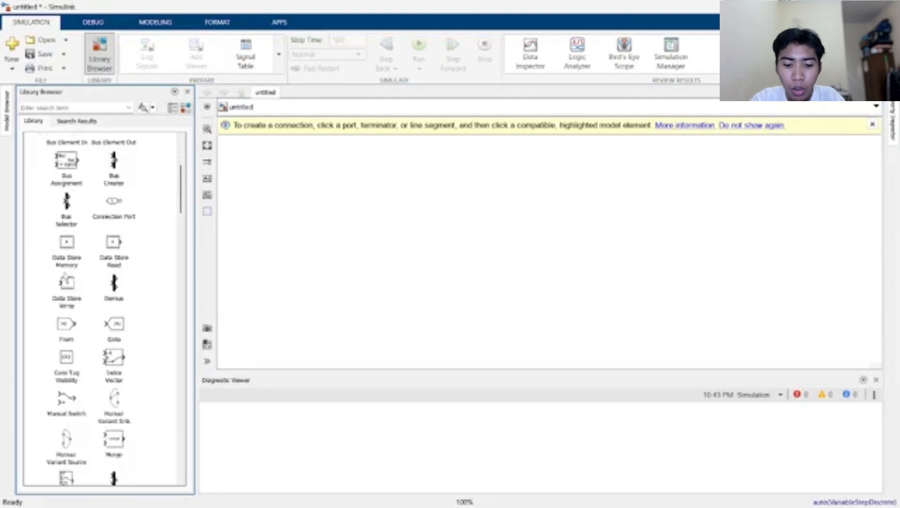
drag(66, 399, 504, 241)
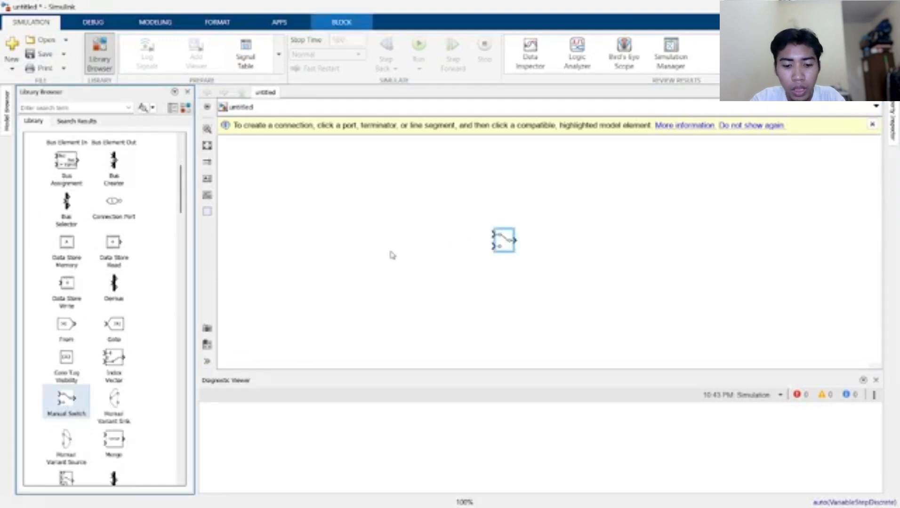
Add a Sine Wave and a Step block before the Manual Switch, wiring Sine Wave to its upper input and Step to its lower input
scroll(60, 203, up, 3)
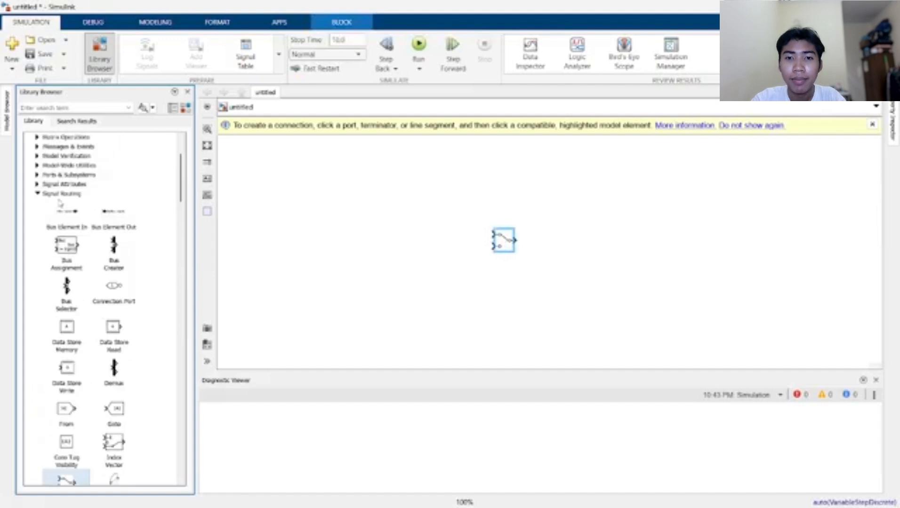
click(38, 194)
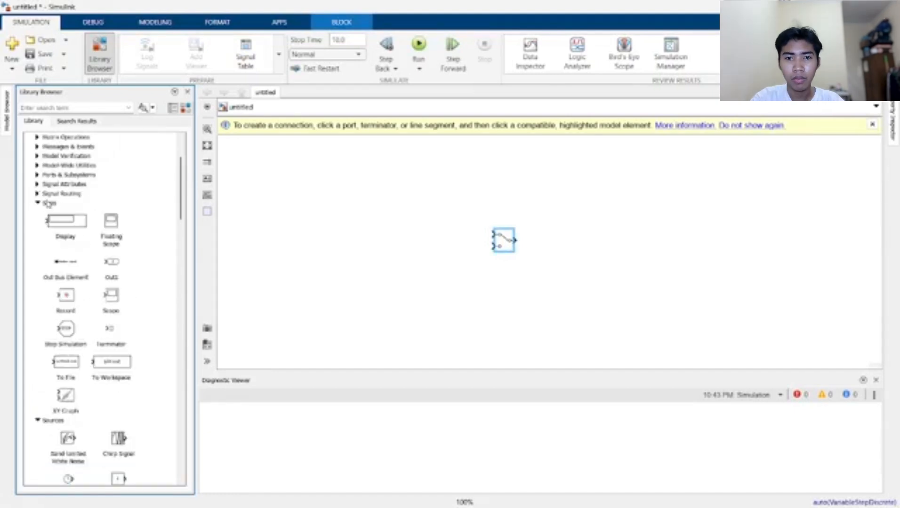
click(37, 203)
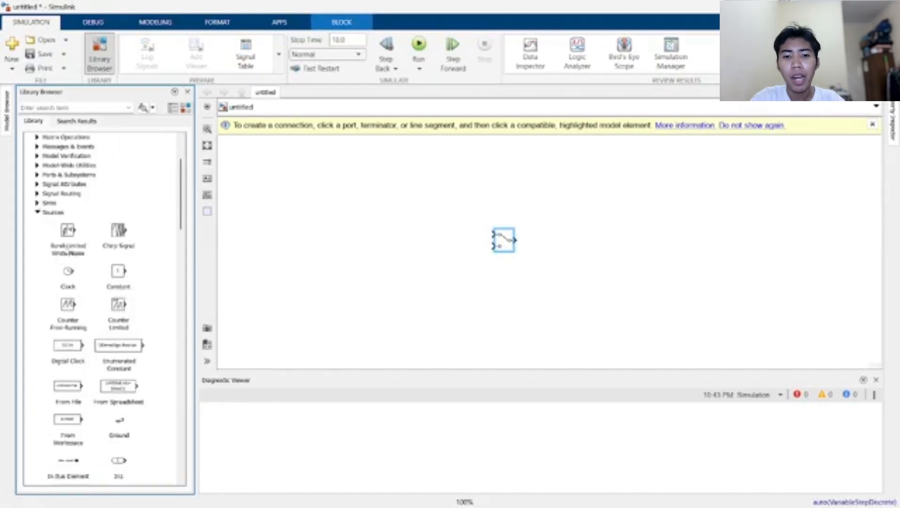
scroll(121, 290, down, 1)
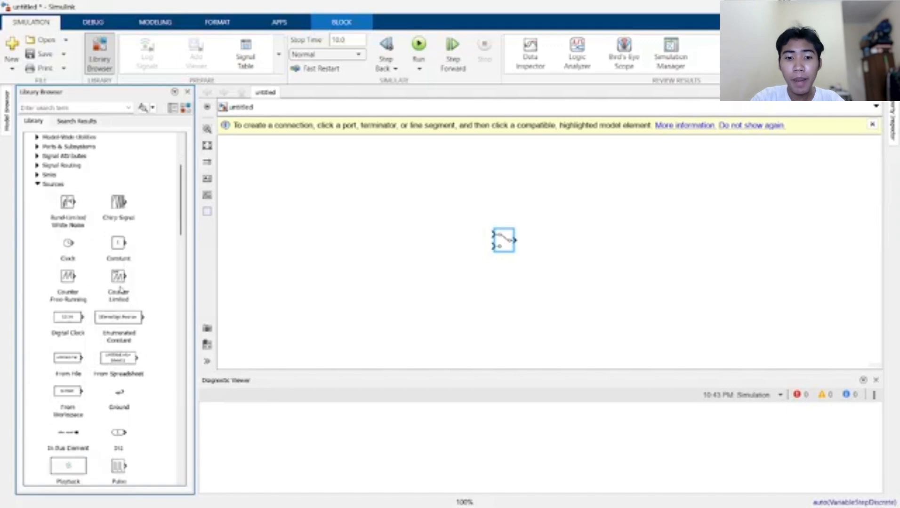
scroll(120, 289, down, 3)
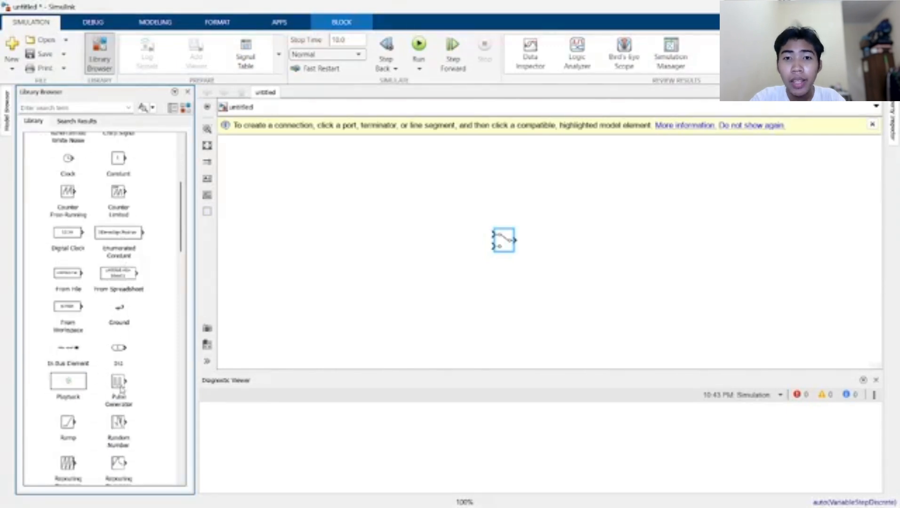
scroll(121, 389, down, 4)
drag(119, 447, 428, 226)
scroll(110, 350, down, 3)
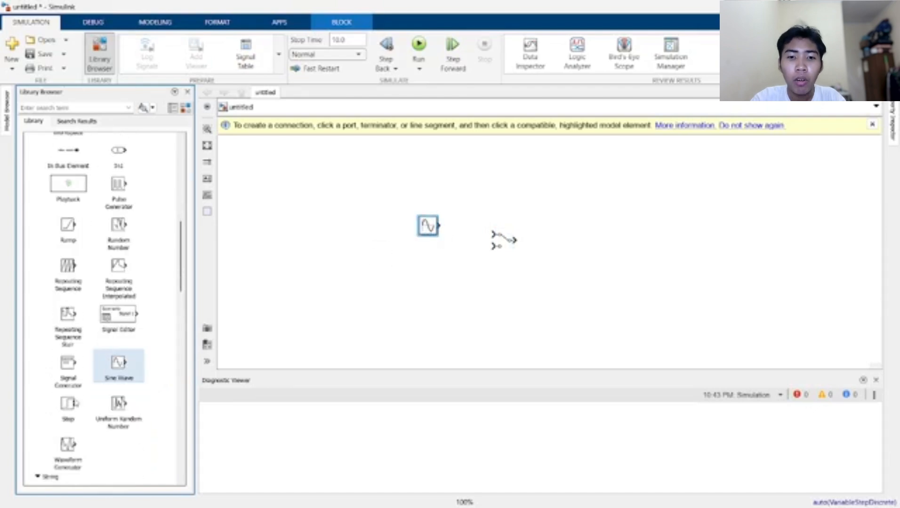
drag(66, 410, 491, 246)
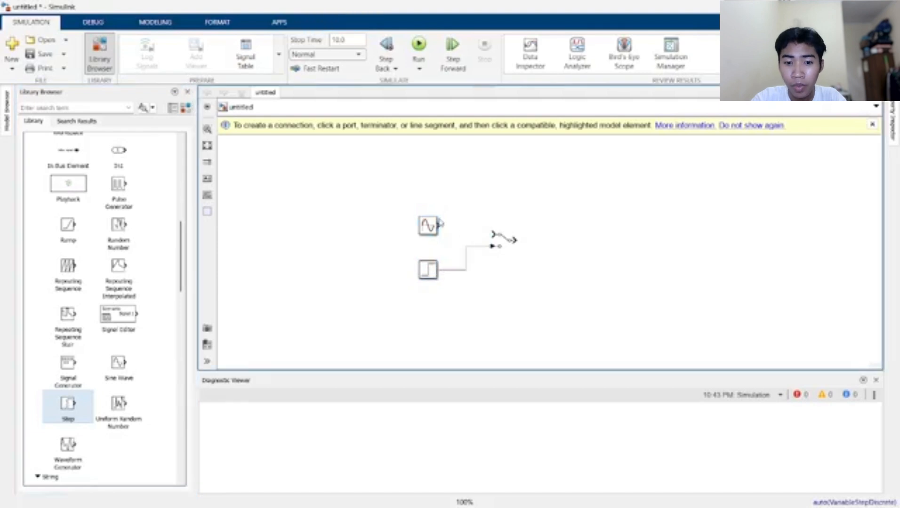
drag(440, 225, 491, 235)
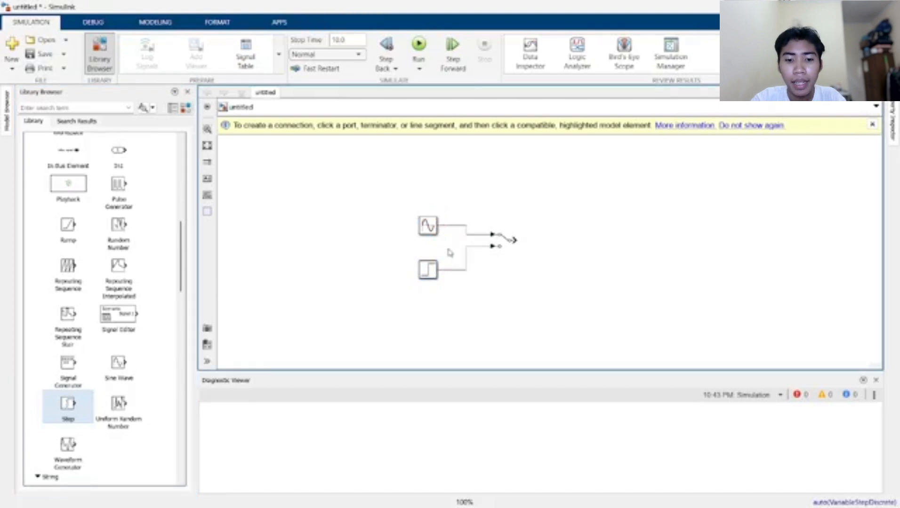
Add a Scope block from the Sinks library after the Manual Switch and connect the switch output to it
scroll(103, 306, up, 10)
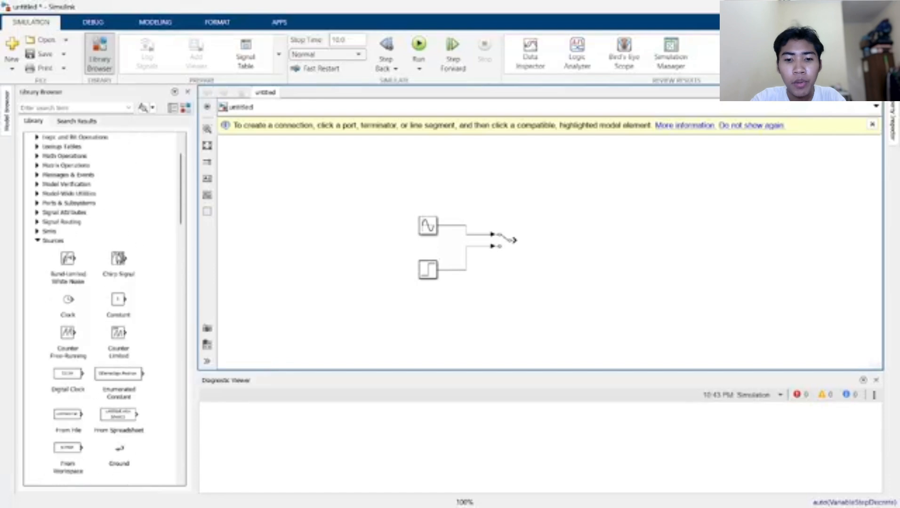
click(38, 232)
click(110, 259)
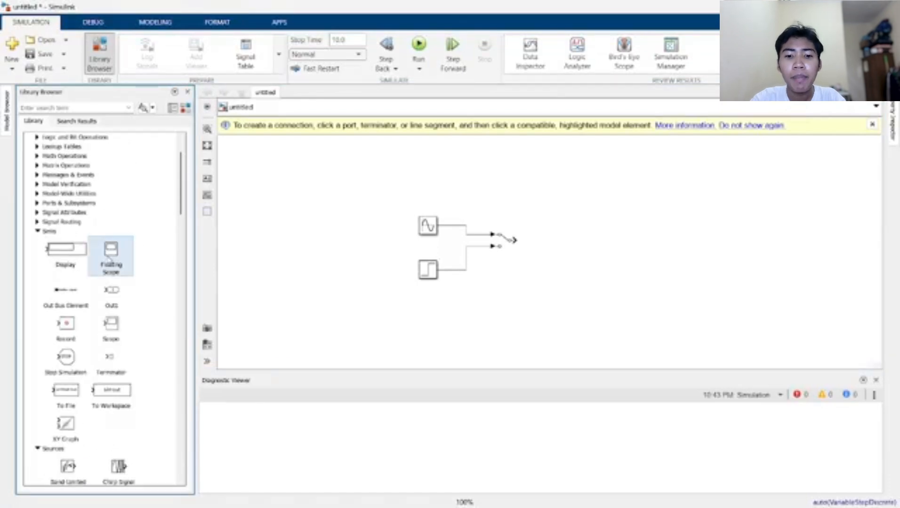
double_click(111, 324)
drag(111, 325, 568, 241)
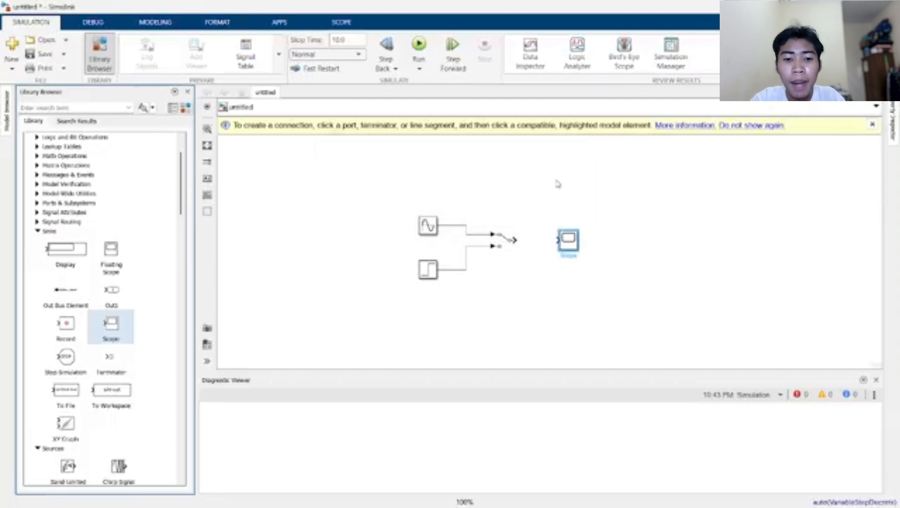
click(517, 241)
drag(514, 240, 555, 241)
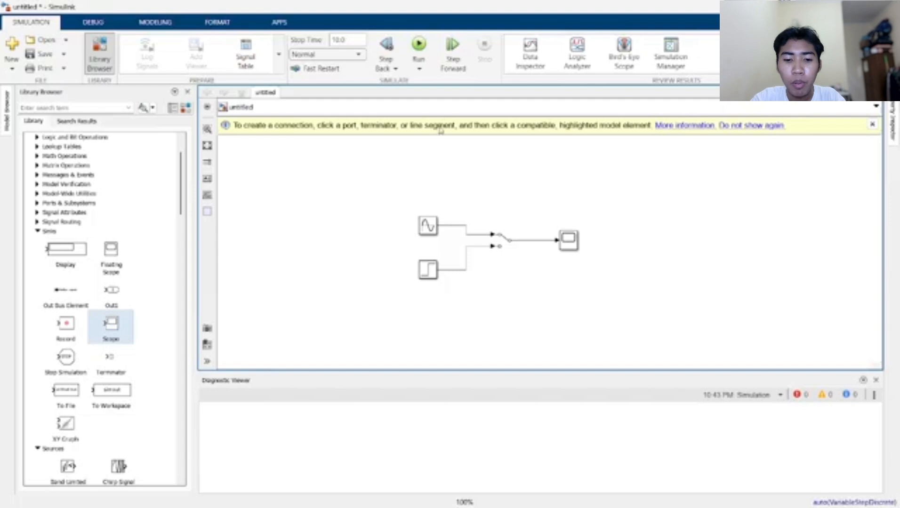
Run the Manual Switch model and view the output signal in the Scope
click(418, 44)
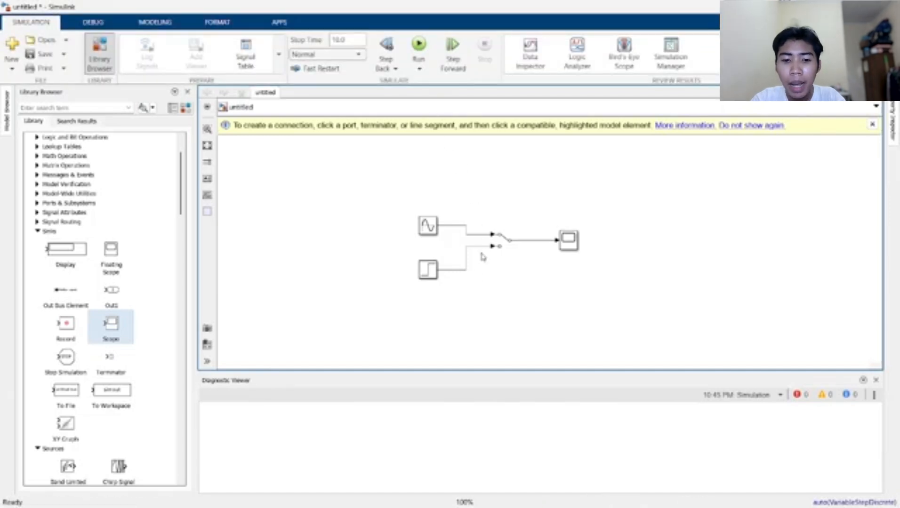
click(503, 250)
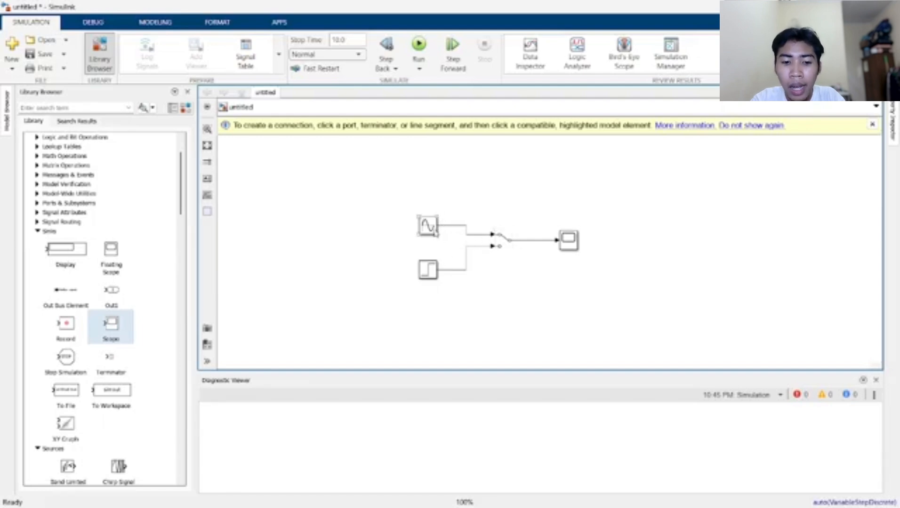
double_click(568, 241)
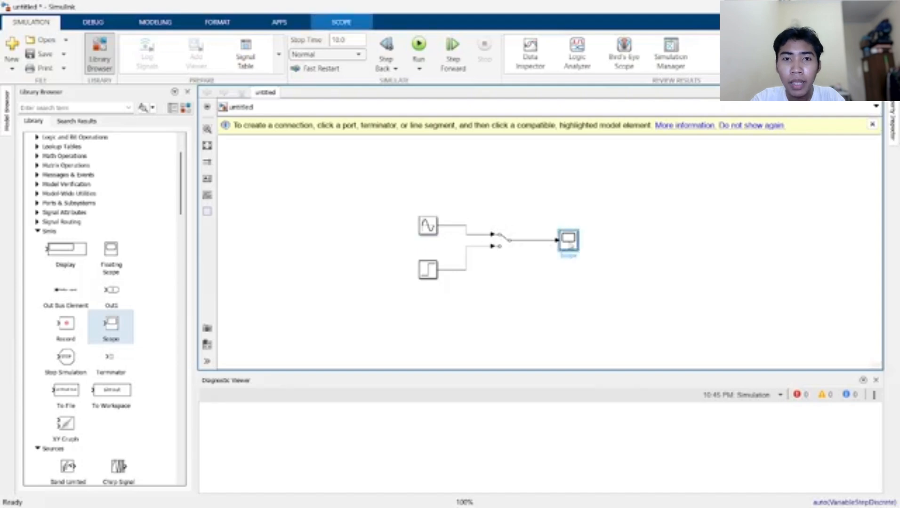
click(544, 91)
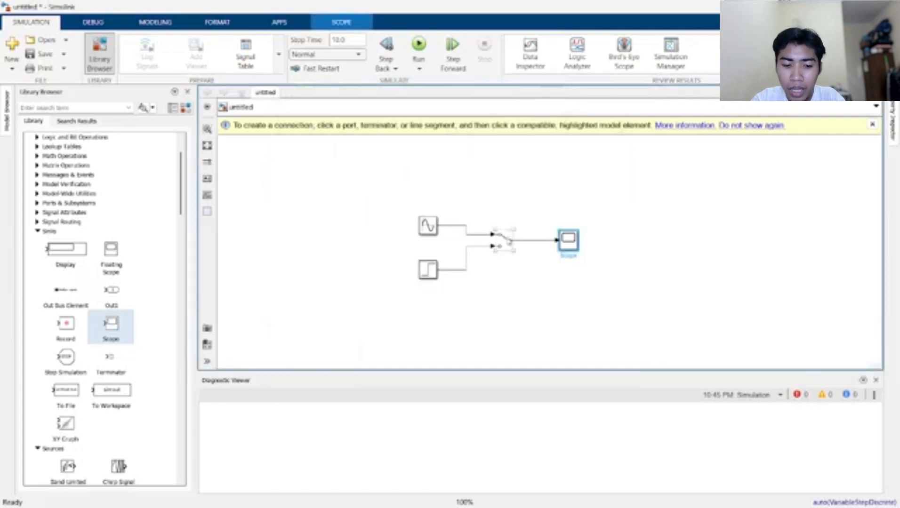
Toggle the Manual Switch to the Step input, rerun the simulation and view the signal in the Scope
click(508, 242)
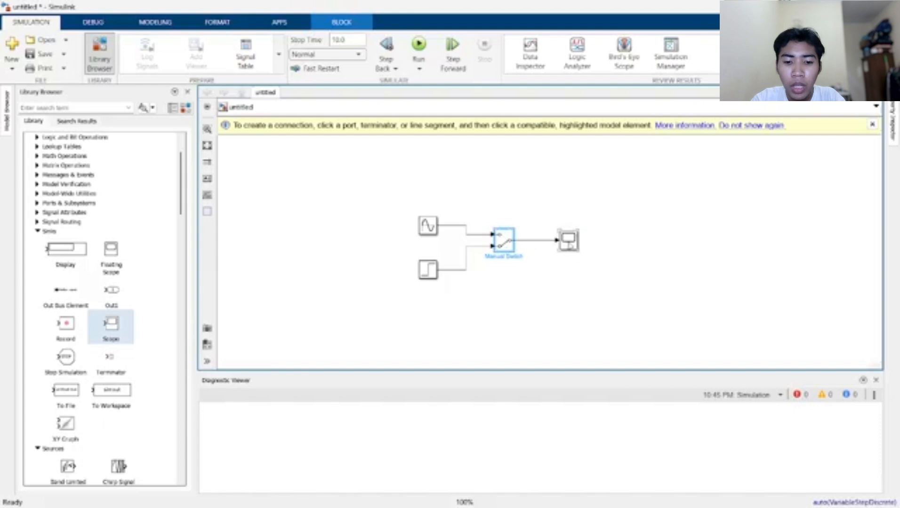
double_click(569, 241)
click(544, 92)
click(418, 44)
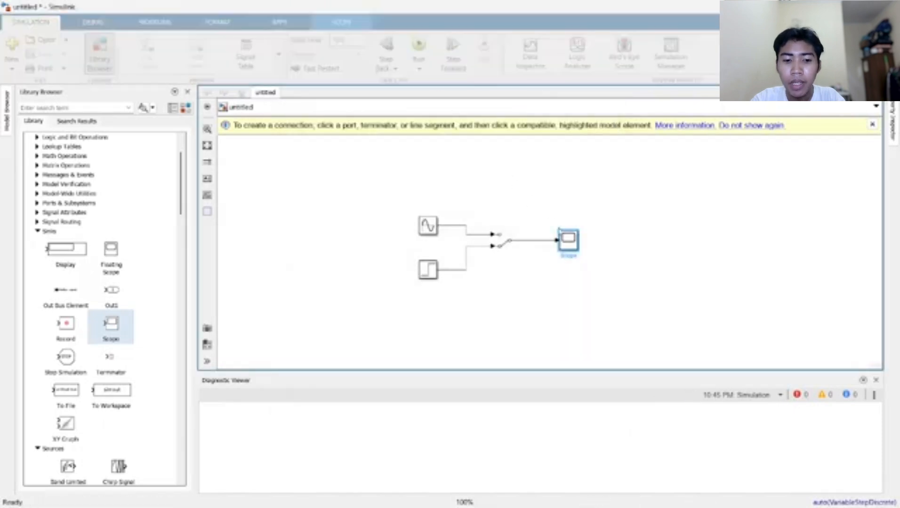
double_click(576, 242)
drag(501, 93, 758, 164)
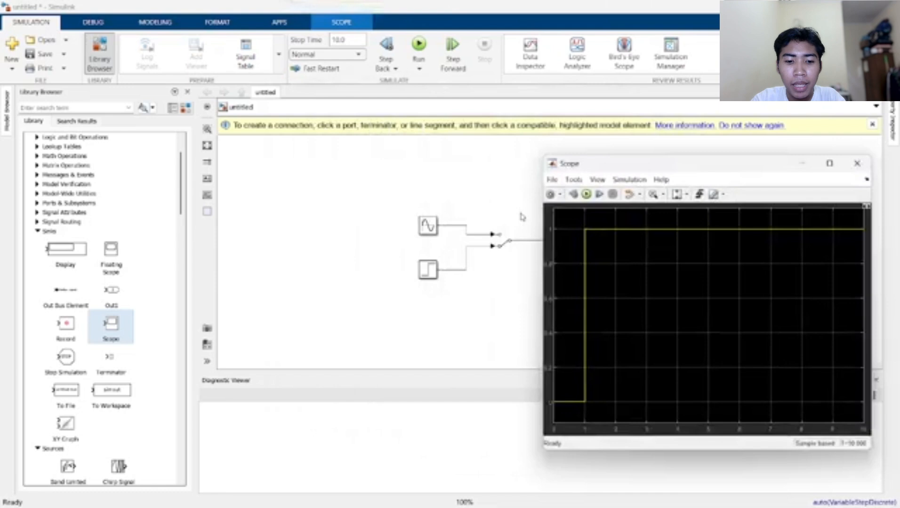
click(853, 164)
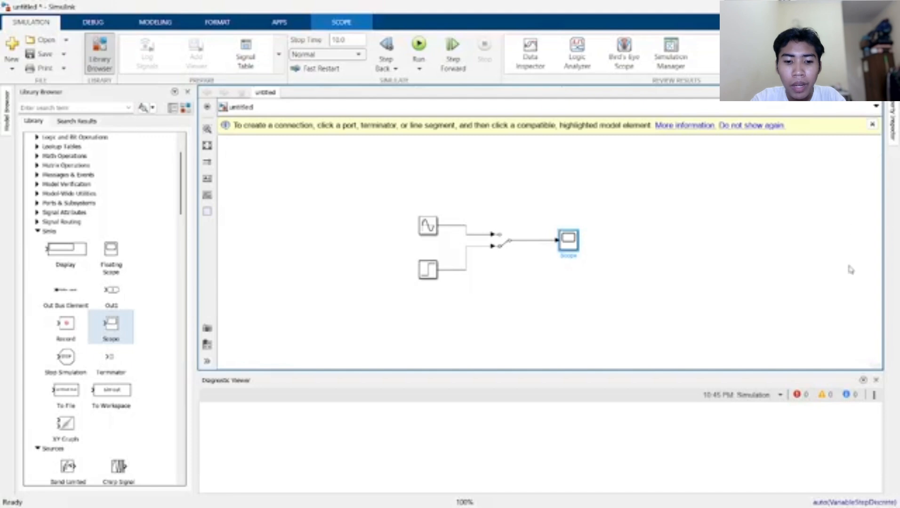
Delete the Manual Switch model and add a Logical Operator block from the Logic and Bit Operations library
drag(405, 198, 626, 293)
key(Delete)
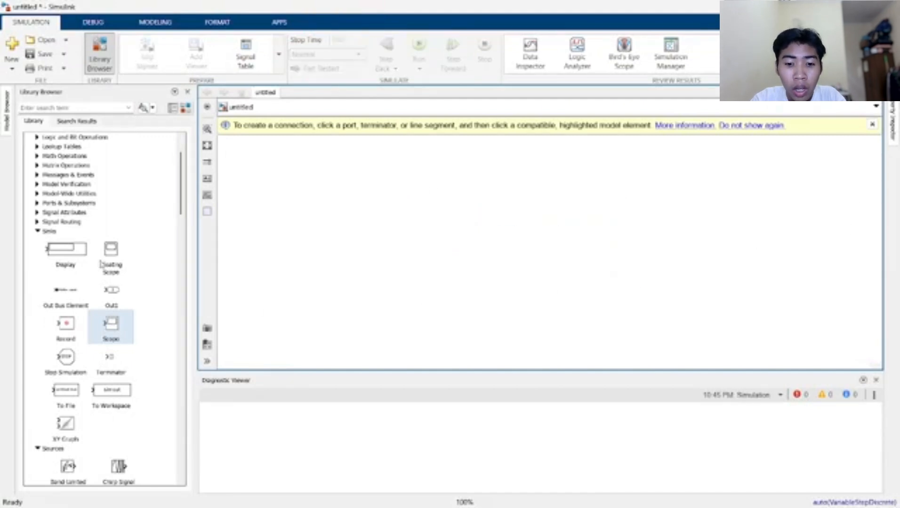
click(37, 231)
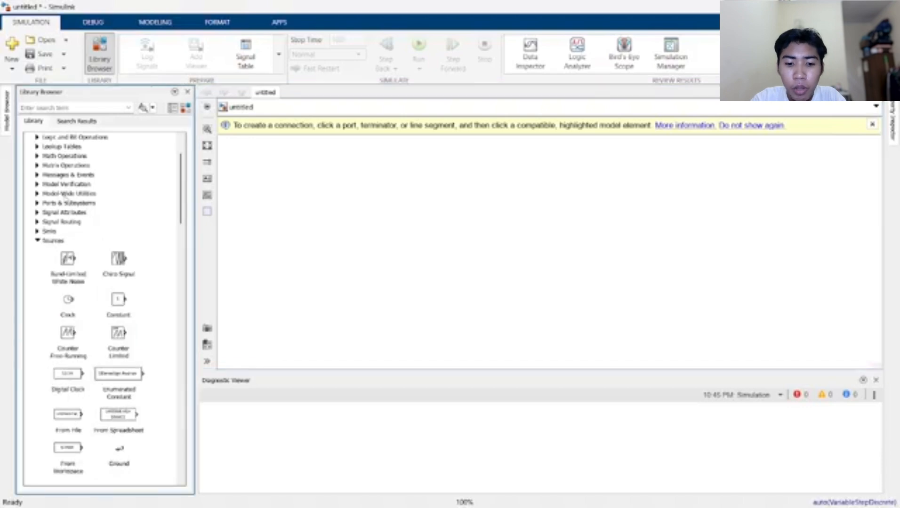
click(36, 137)
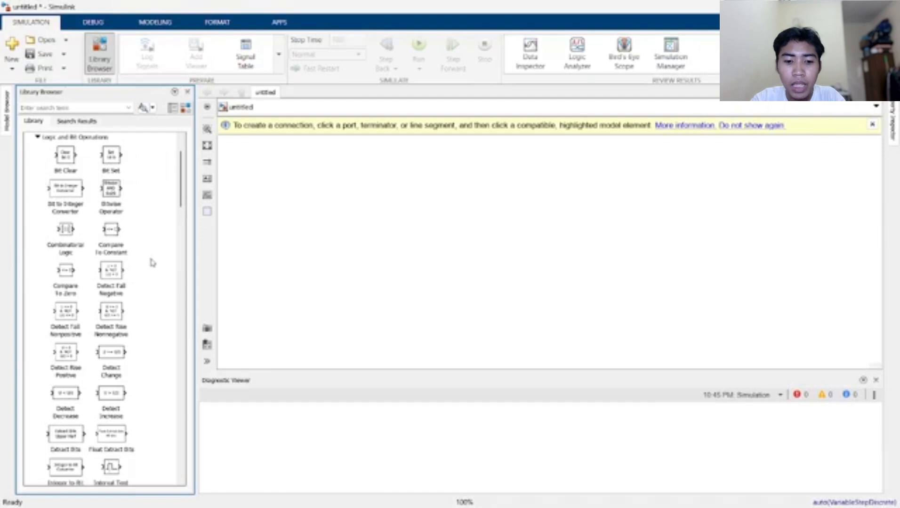
scroll(151, 259, down, 3)
scroll(151, 259, down, 2)
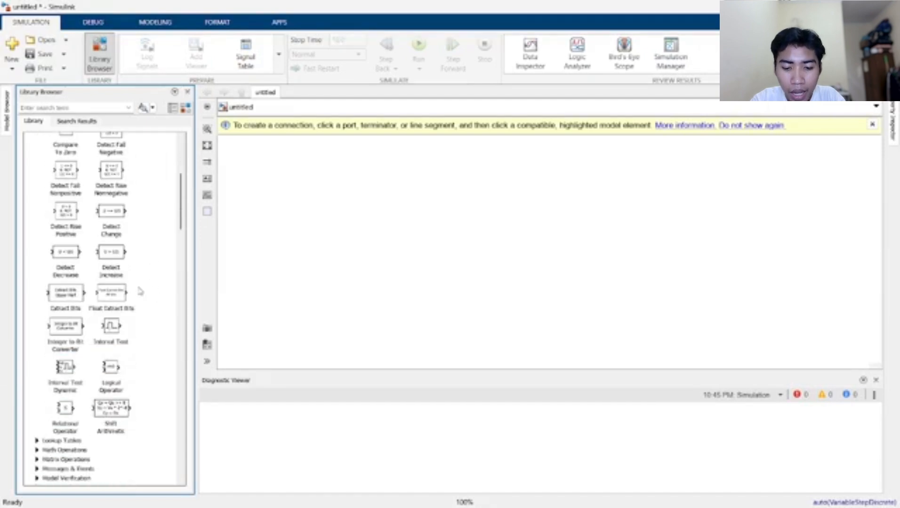
drag(114, 368, 501, 233)
Add two Constant blocks stacked before the AND block and a Display block after it
scroll(114, 241, down, 12)
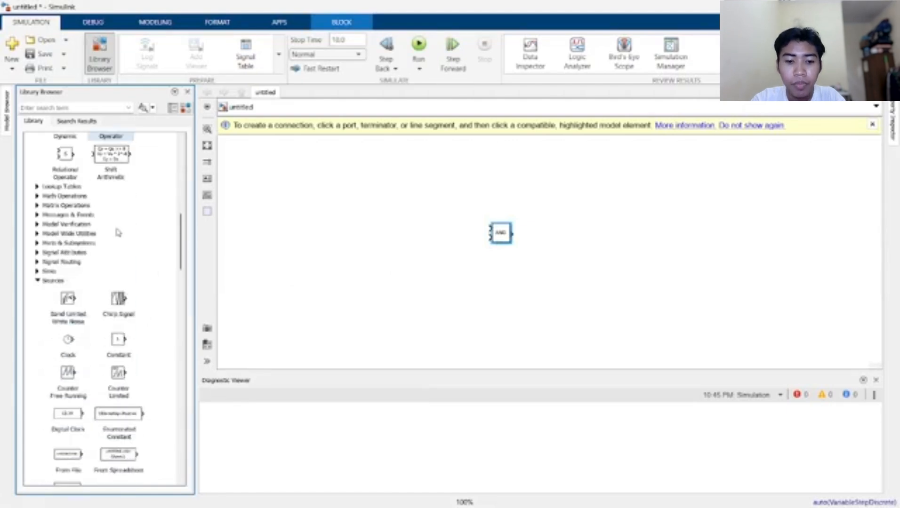
drag(119, 257, 431, 218)
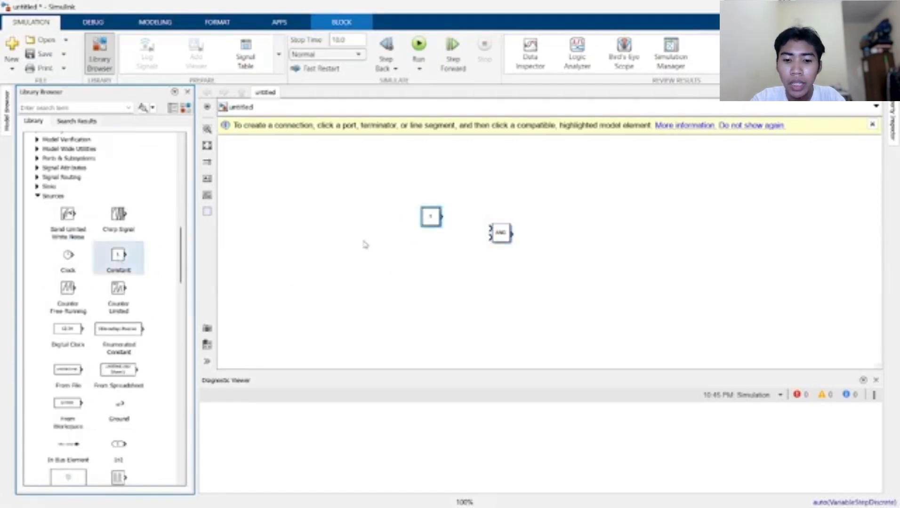
drag(118, 258, 431, 250)
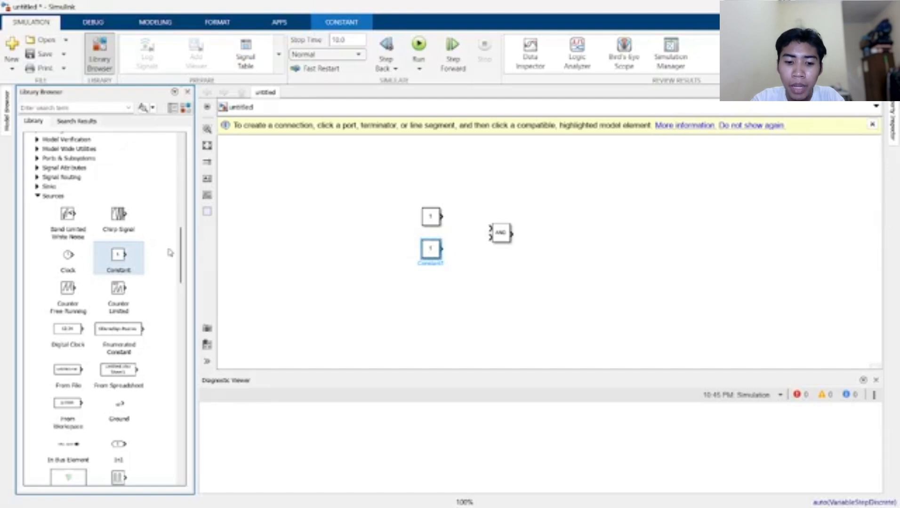
click(53, 187)
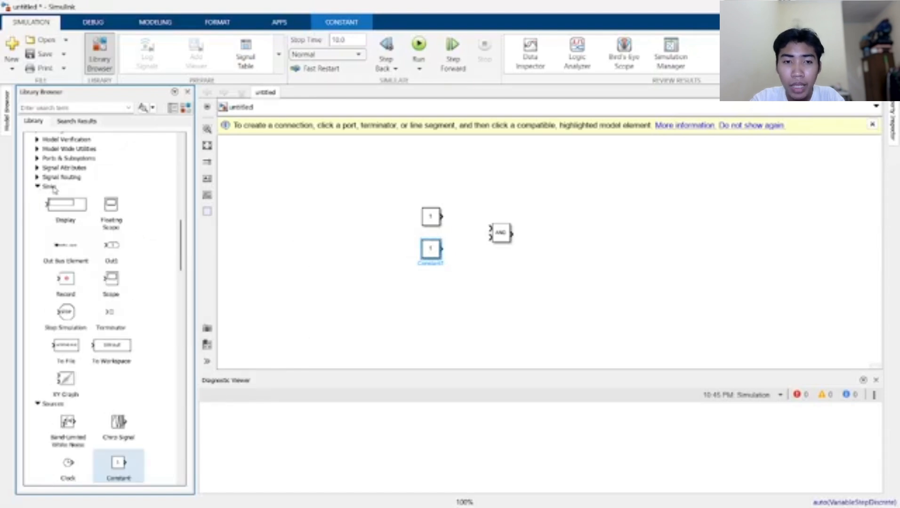
drag(58, 203, 608, 240)
Wire both Constants to the AND inputs and the AND output to the Display, and run the simulation
drag(443, 216, 489, 229)
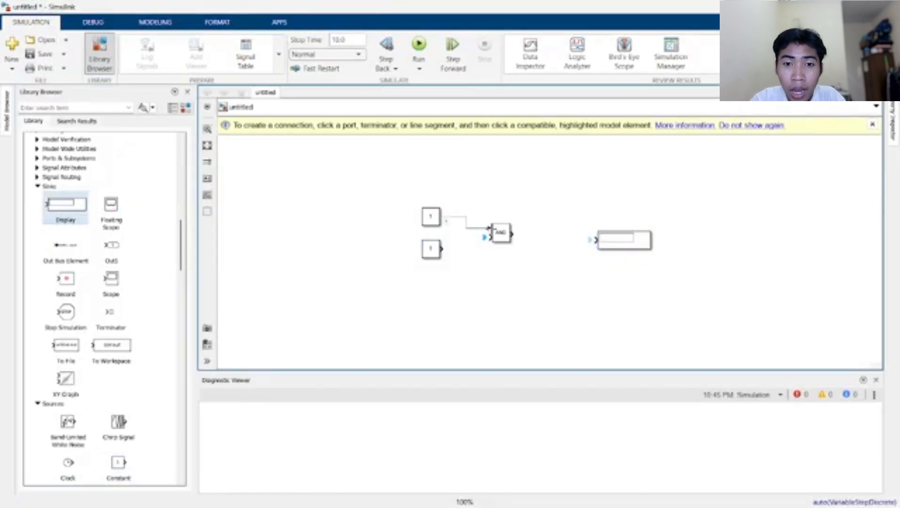
drag(443, 249, 596, 241)
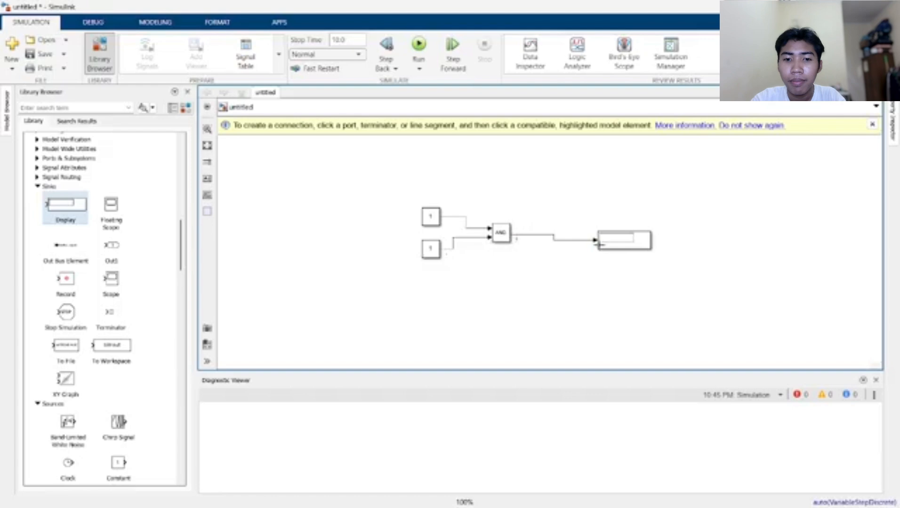
click(418, 45)
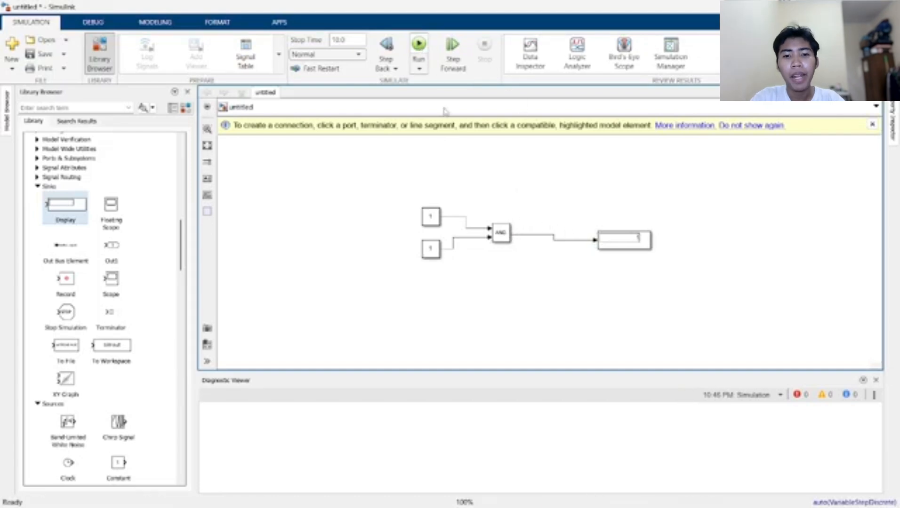
Set the upper Constant's value to 0 and rerun the simulation
double_click(430, 218)
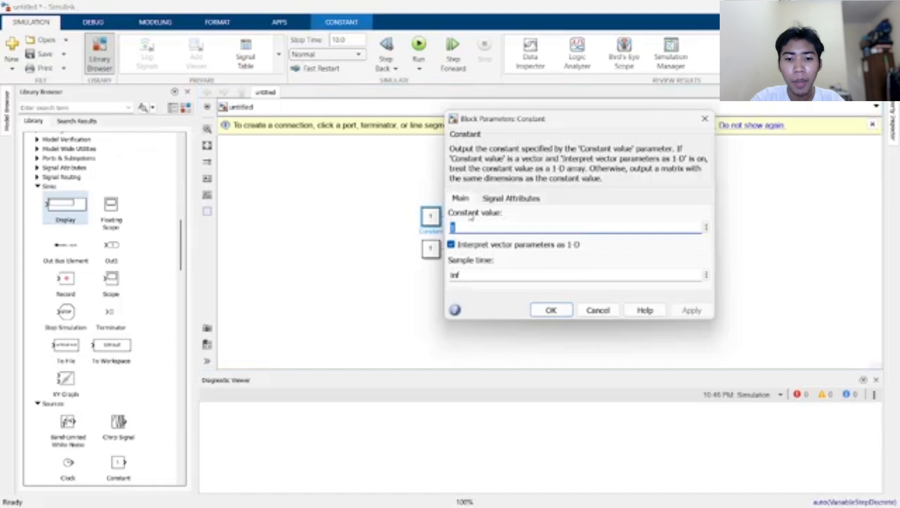
text(0)
key(Return)
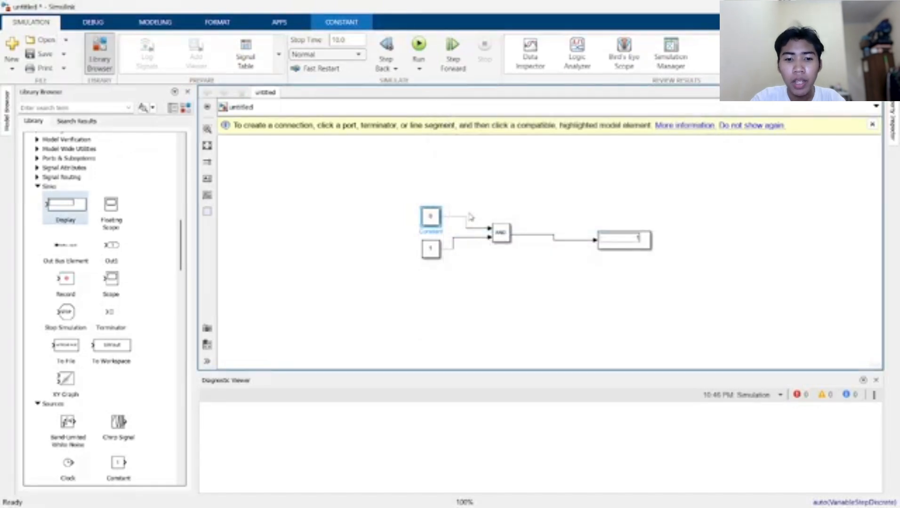
click(426, 47)
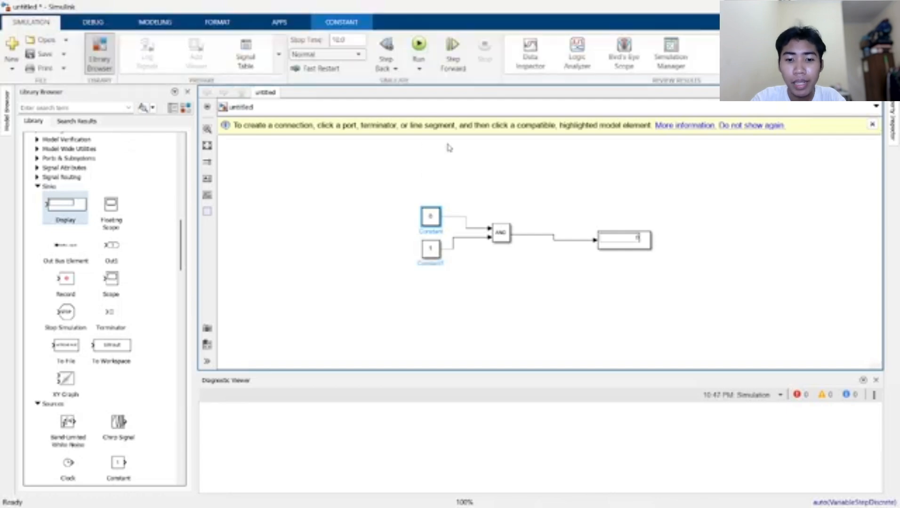
Change the Logical Operator block's operator to OR
double_click(500, 232)
click(588, 226)
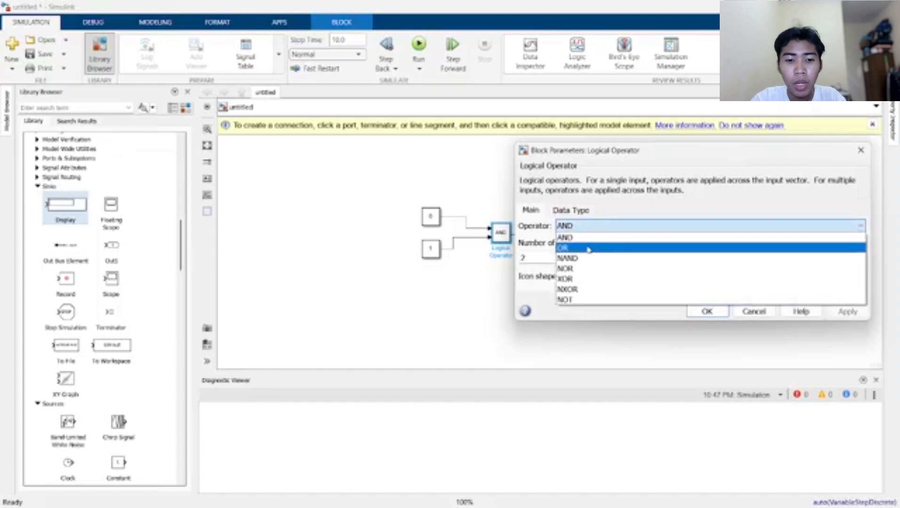
click(587, 248)
click(706, 312)
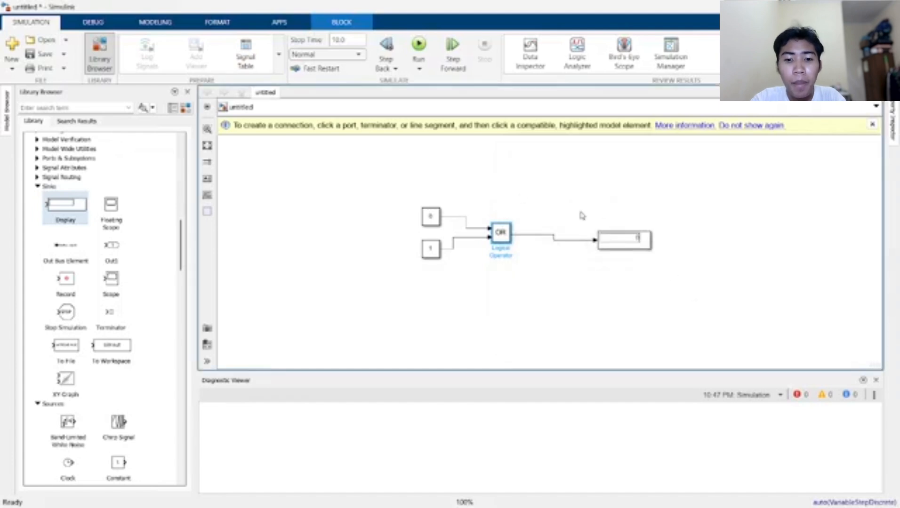
Set the upper Constant's value to 1 and rerun the OR model
double_click(431, 217)
text(1)
key(Return)
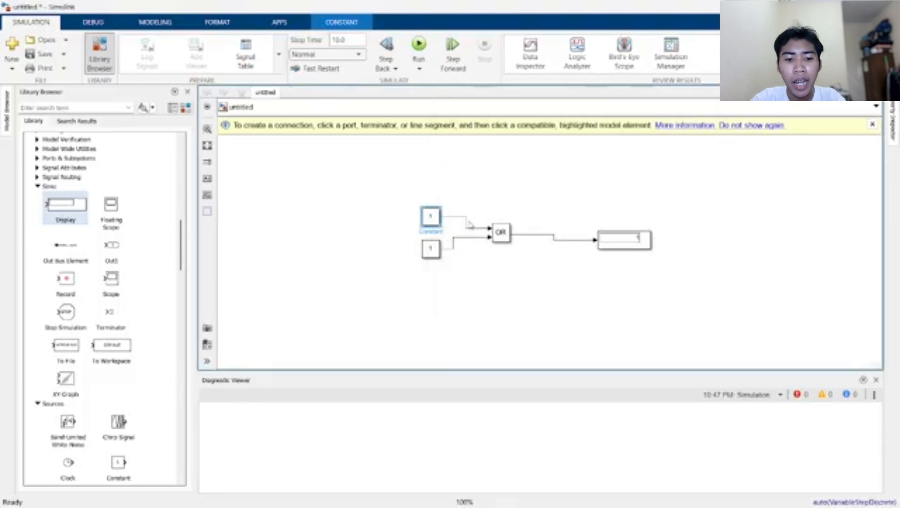
click(444, 63)
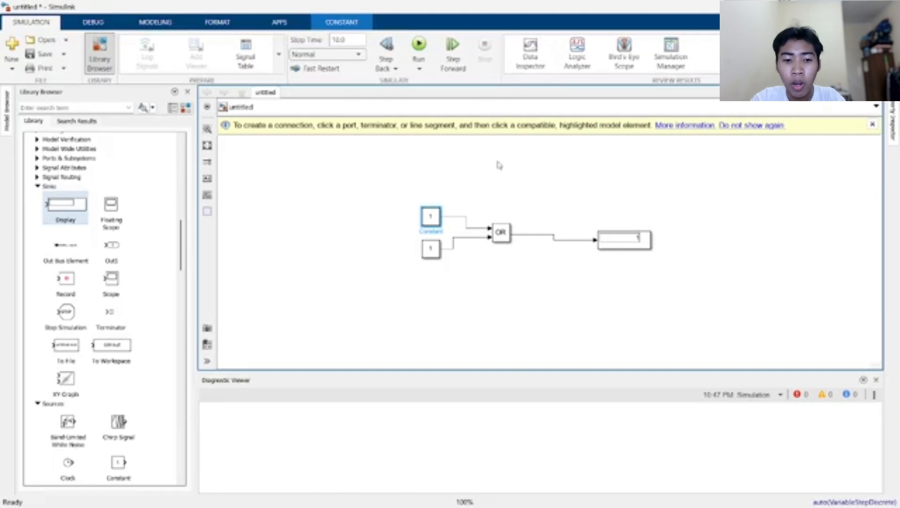
drag(417, 205, 653, 261)
right_click(656, 257)
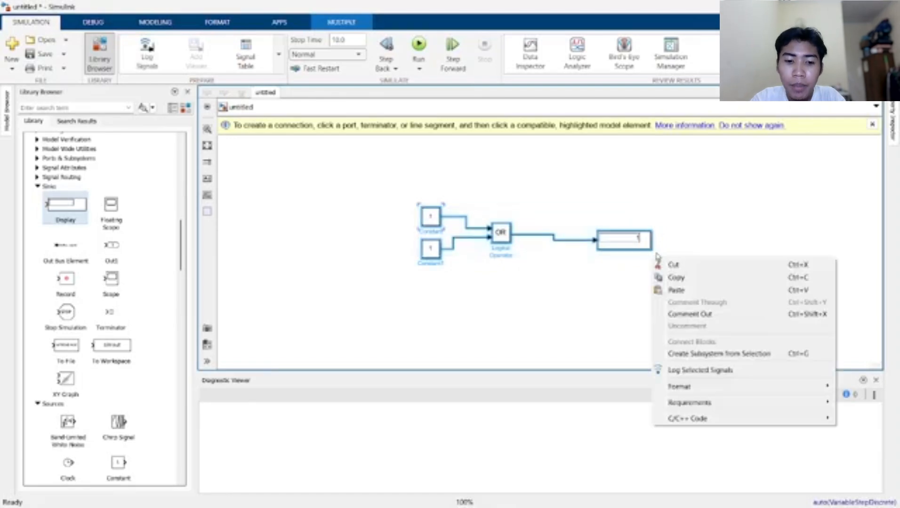
click(491, 217)
drag(418, 206, 581, 243)
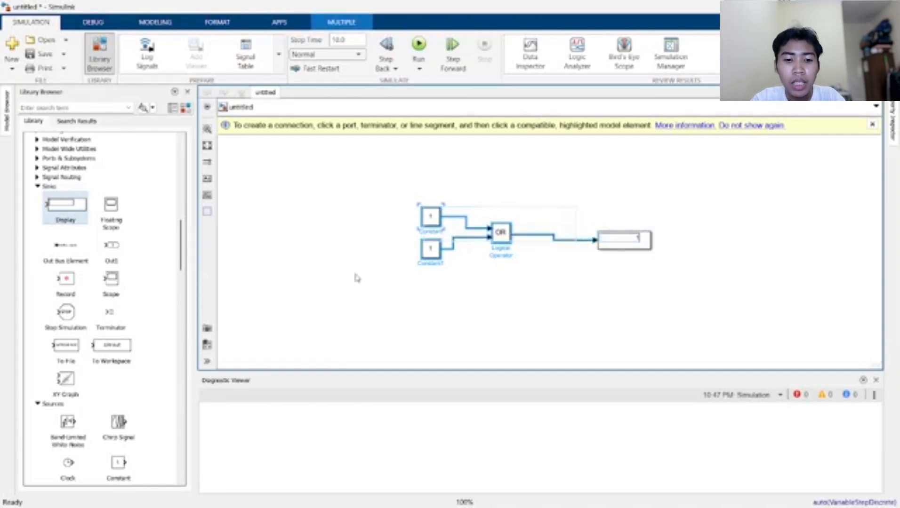
Expand the Ports & Subsystems library and group the Constants, OR block and Display into one subsystem
click(37, 158)
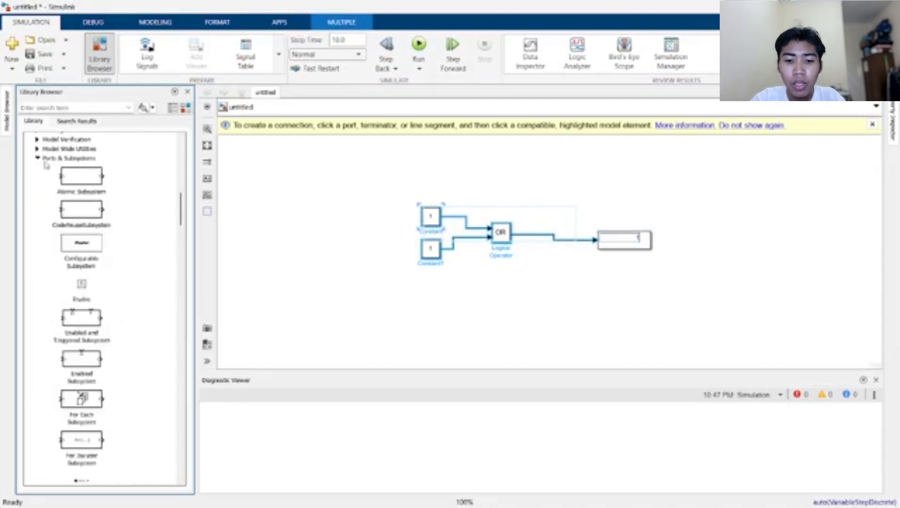
click(78, 176)
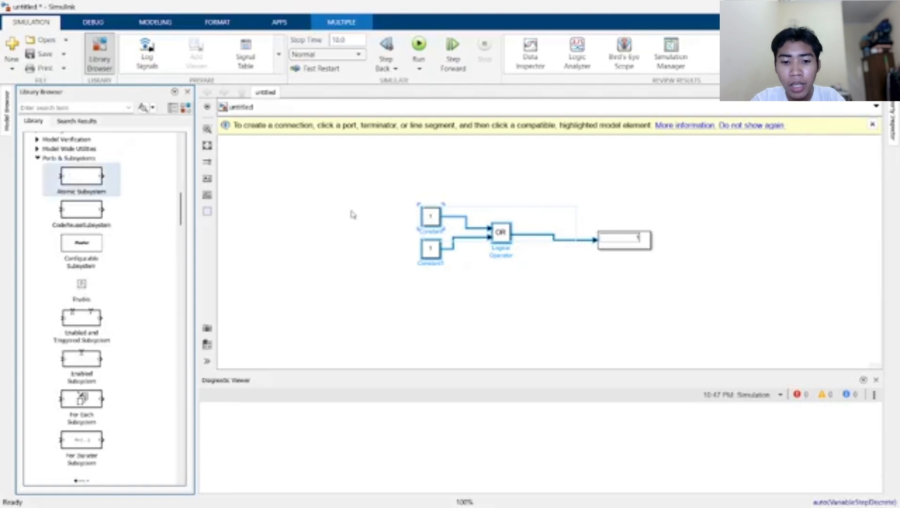
drag(421, 208, 653, 264)
right_click(653, 265)
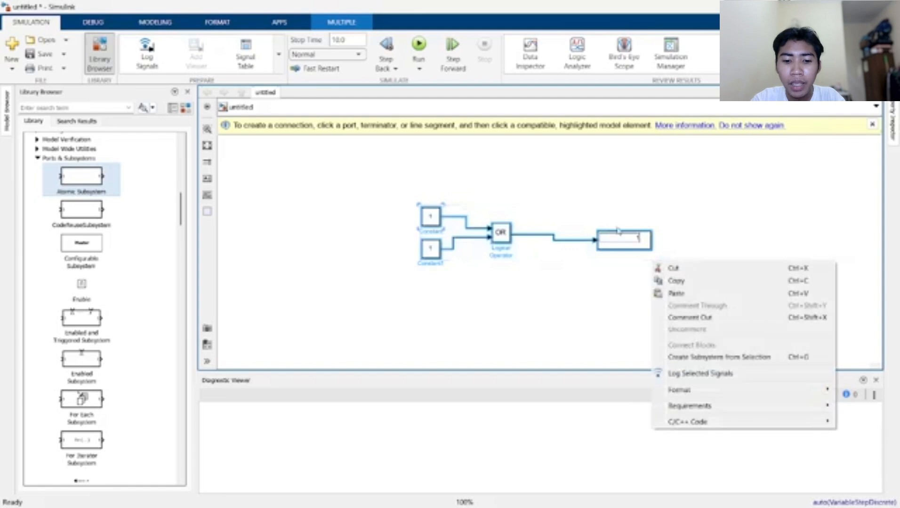
click(407, 190)
drag(418, 204, 654, 263)
key(ctrl+g)
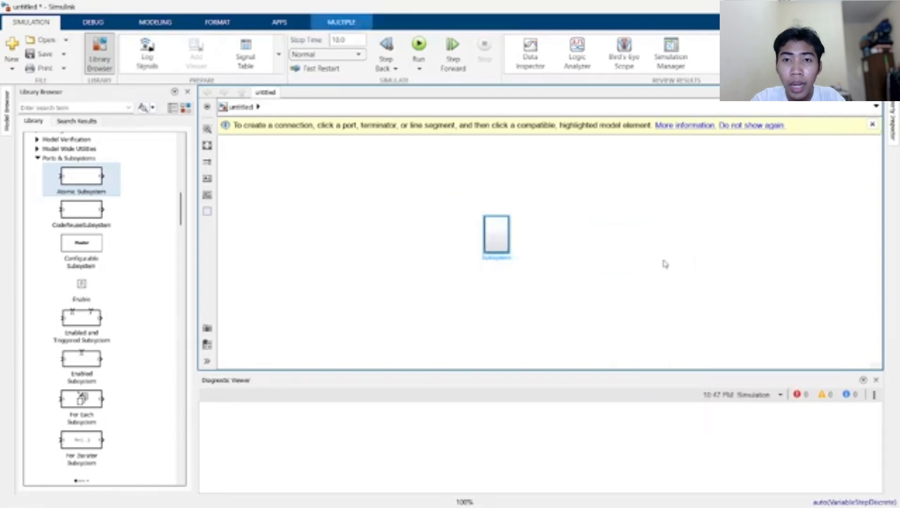
Inspect the subsystem's content preview and move the block to the upper-left area of the canvas
scroll(492, 230, up, 5)
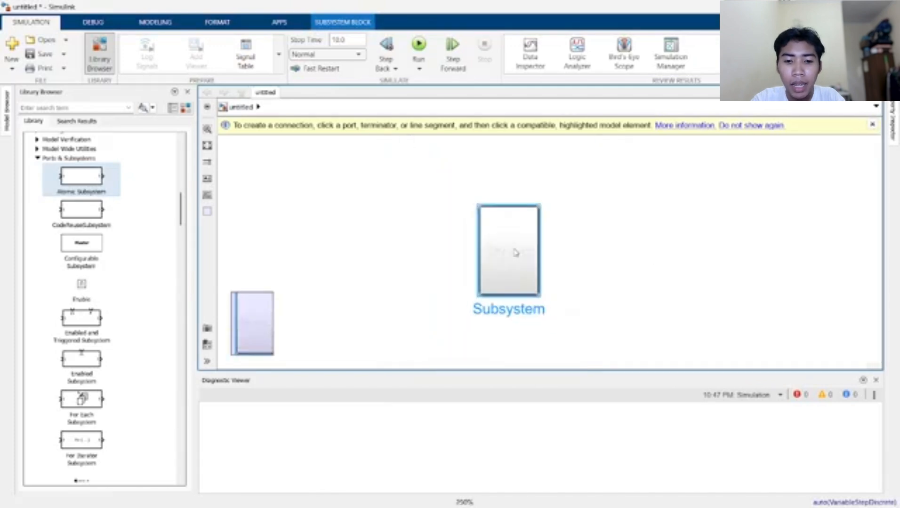
scroll(515, 253, down, 6)
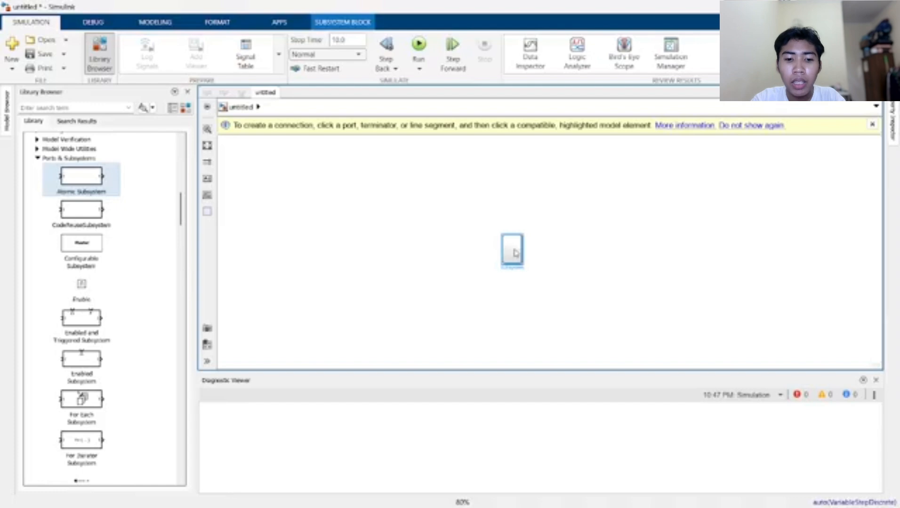
scroll(515, 253, up, 10)
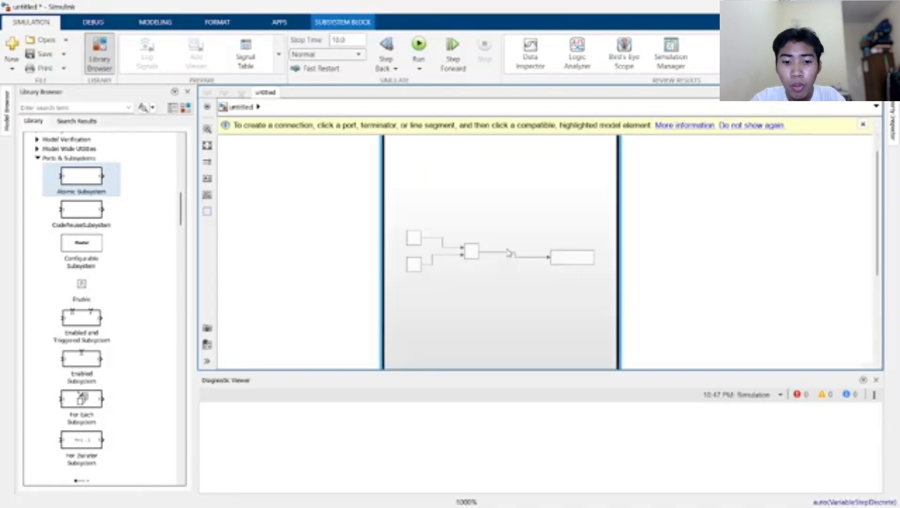
scroll(507, 252, down, 8)
drag(510, 253, 353, 212)
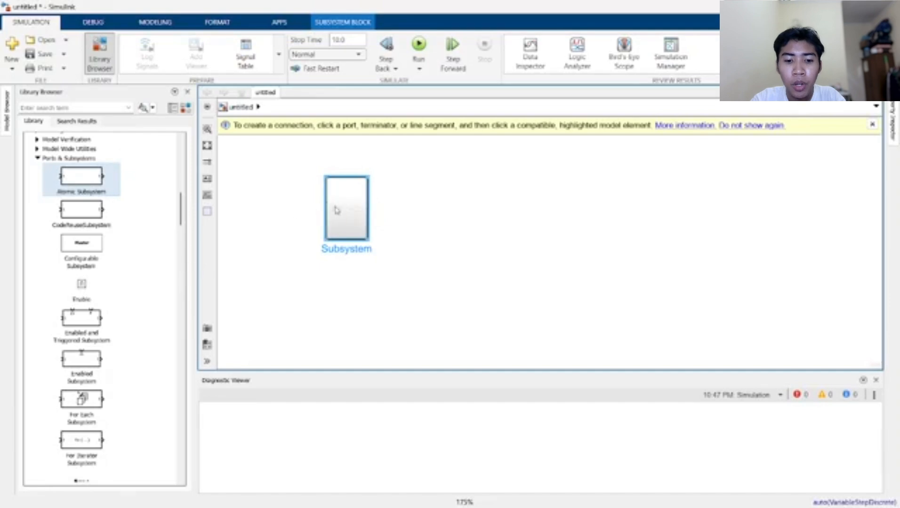
Copy all the blocks and lines inside the subsystem and return to the top-level model
double_click(350, 212)
drag(425, 216, 682, 298)
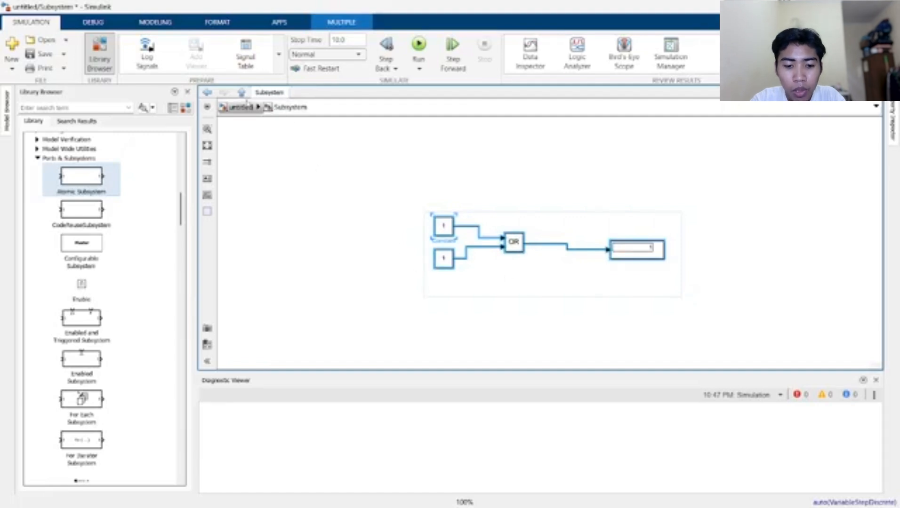
click(208, 93)
Add a CodeReuseSubsystem block below the existing subsystem and open it
click(75, 213)
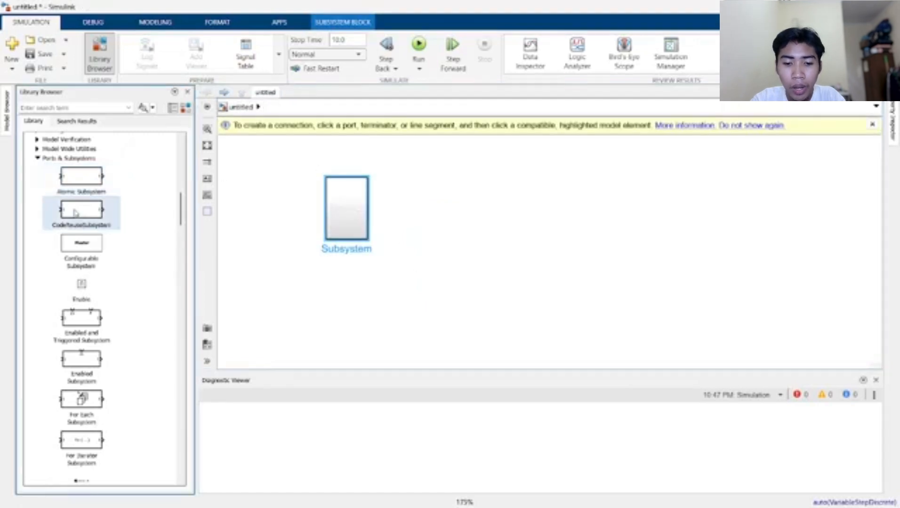
drag(77, 216, 177, 235)
double_click(425, 294)
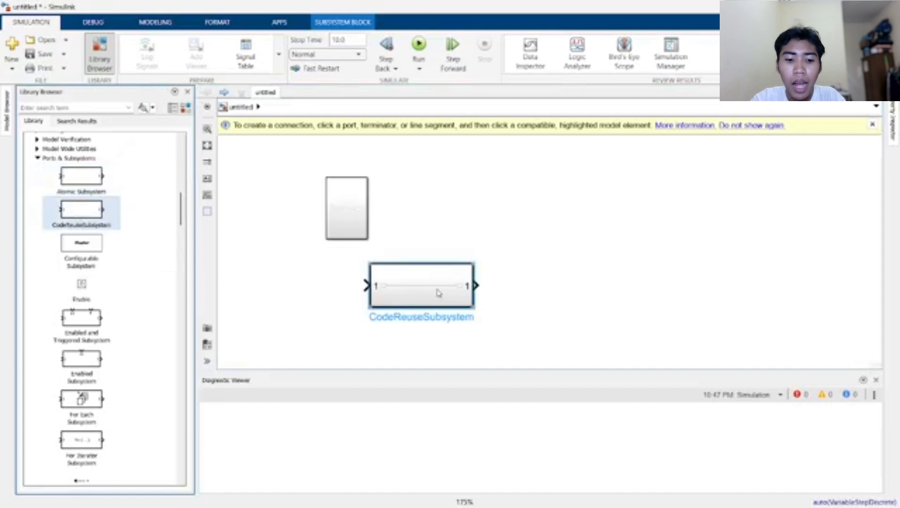
Replace the CodeReuseSubsystem's default ports with the copied OR model and return to the top-level model
drag(359, 230, 820, 285)
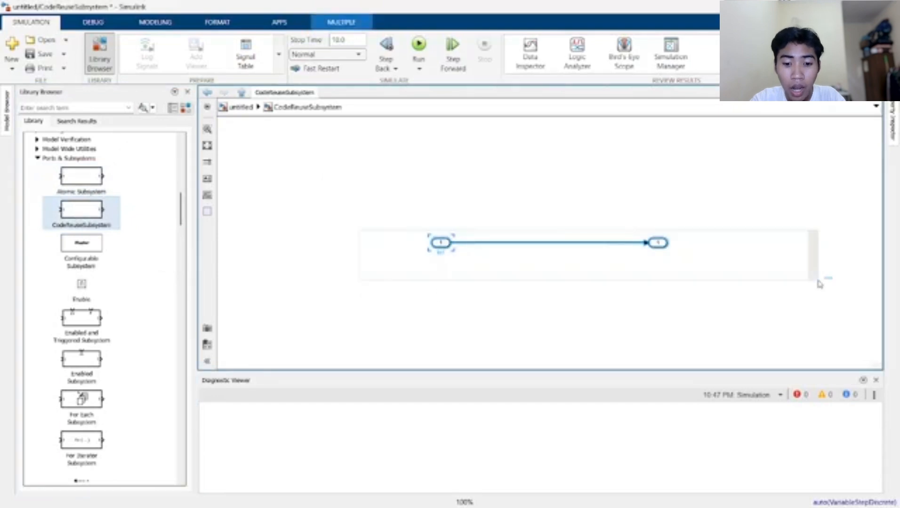
key(Delete)
key(ctrl+v)
scroll(488, 248, down, 3)
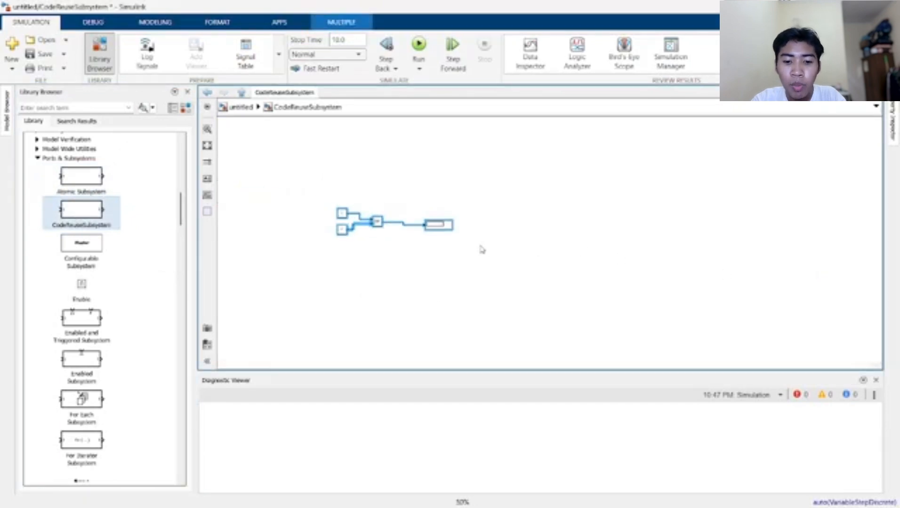
scroll(380, 247, up, 2)
click(207, 93)
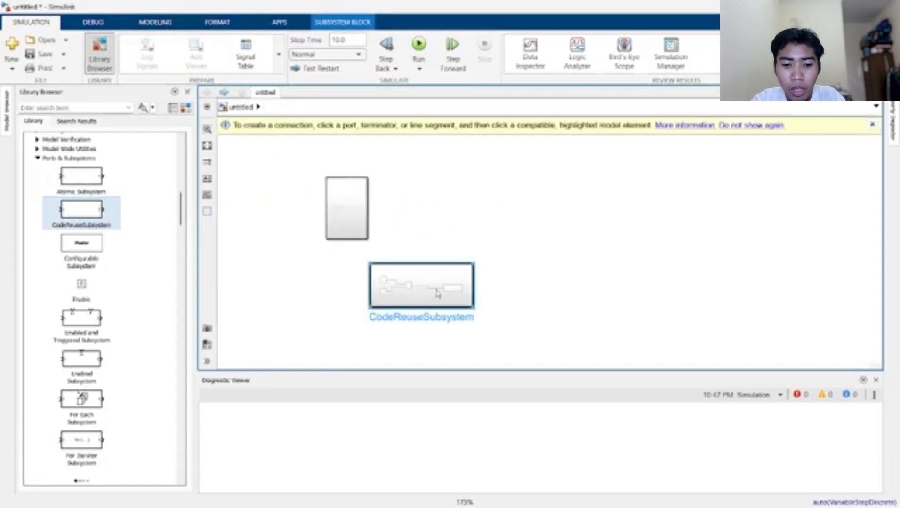
scroll(447, 228, up, 2)
scroll(447, 229, down, 3)
click(451, 226)
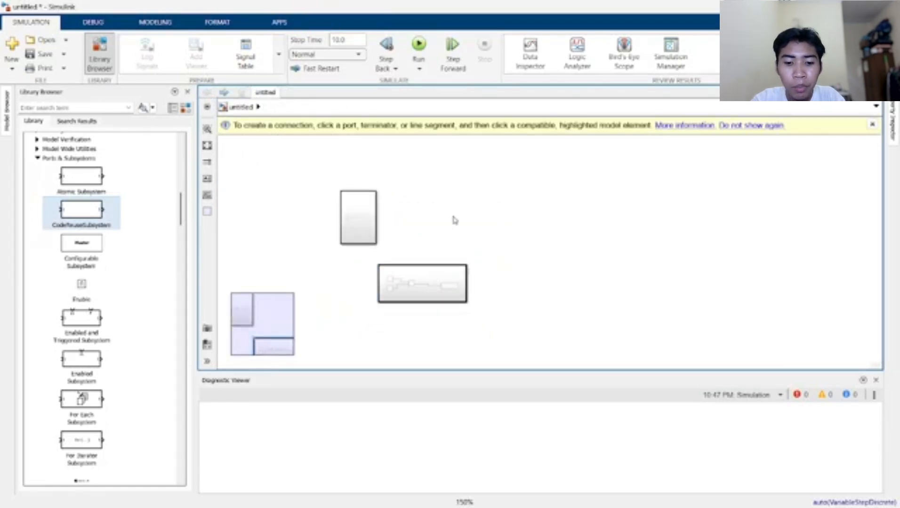
Delete both subsystem blocks from the canvas
scroll(443, 250, up, 1)
scroll(438, 275, up, 1)
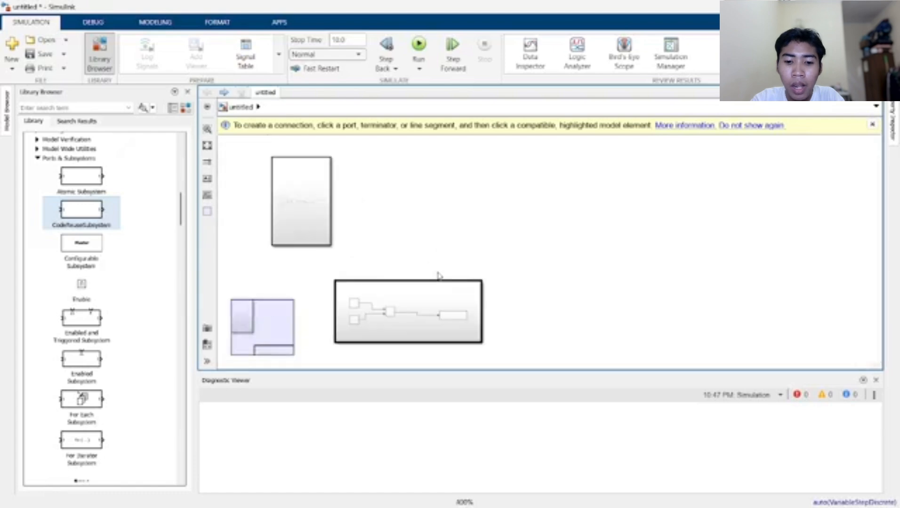
scroll(456, 268, down, 4)
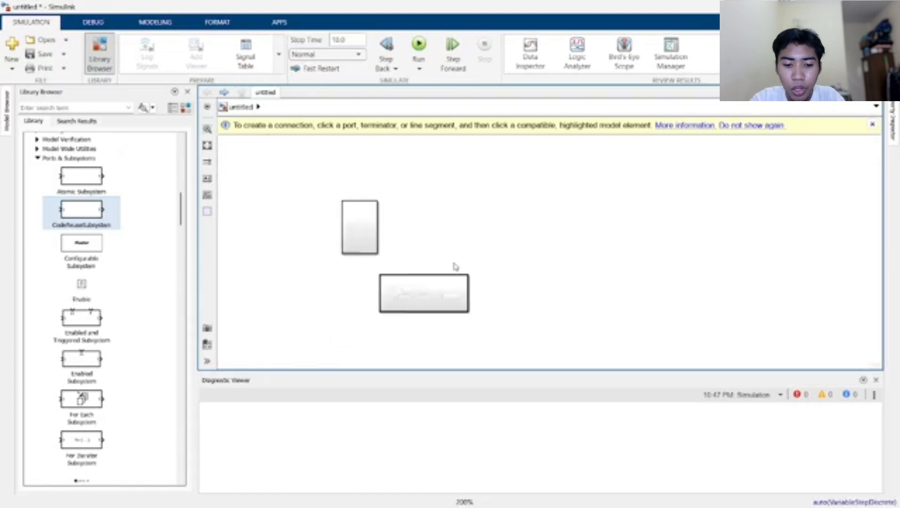
scroll(456, 265, up, 3)
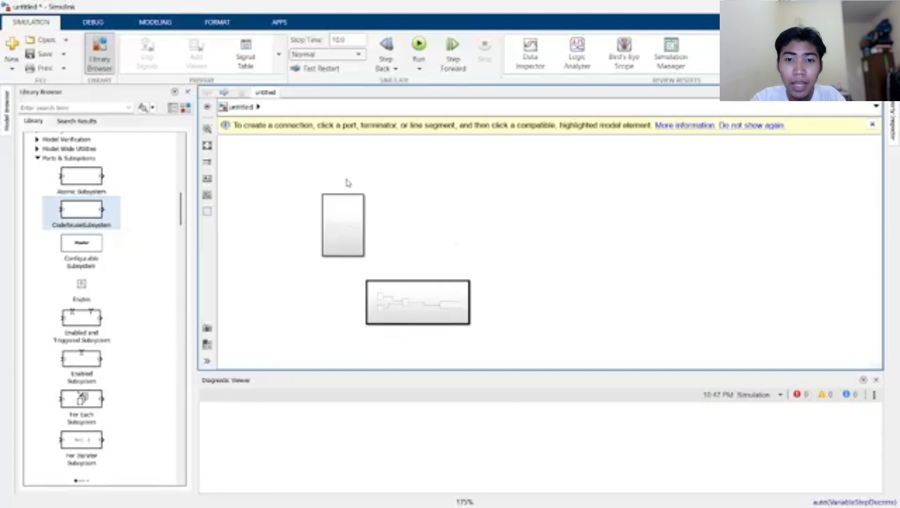
drag(297, 167, 531, 330)
key(Delete)
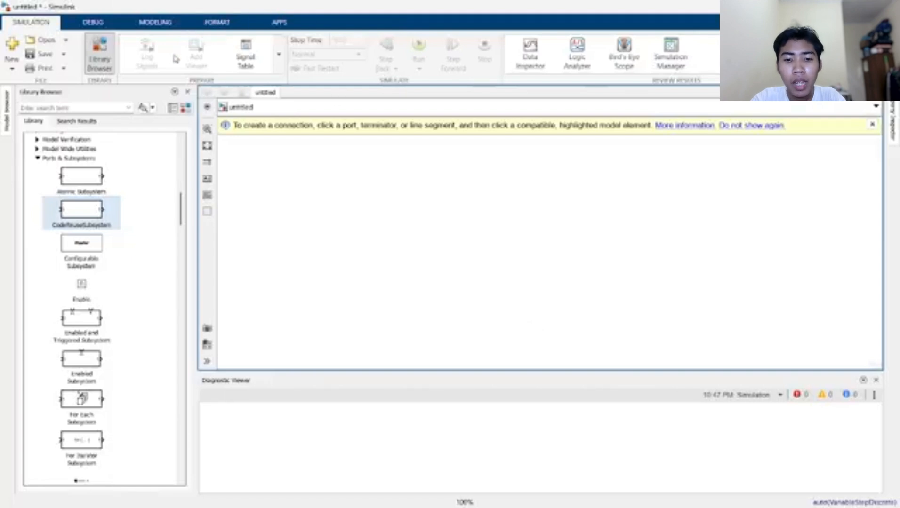
Add a Step block from the Sources library to the middle of the empty canvas
click(44, 160)
click(38, 159)
scroll(63, 190, down, 2)
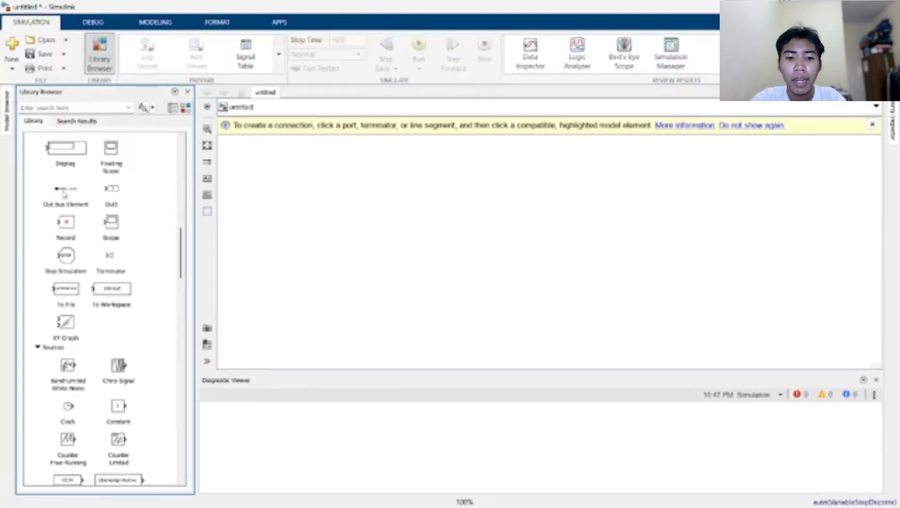
scroll(56, 188, up, 3)
click(38, 214)
scroll(63, 217, down, 5)
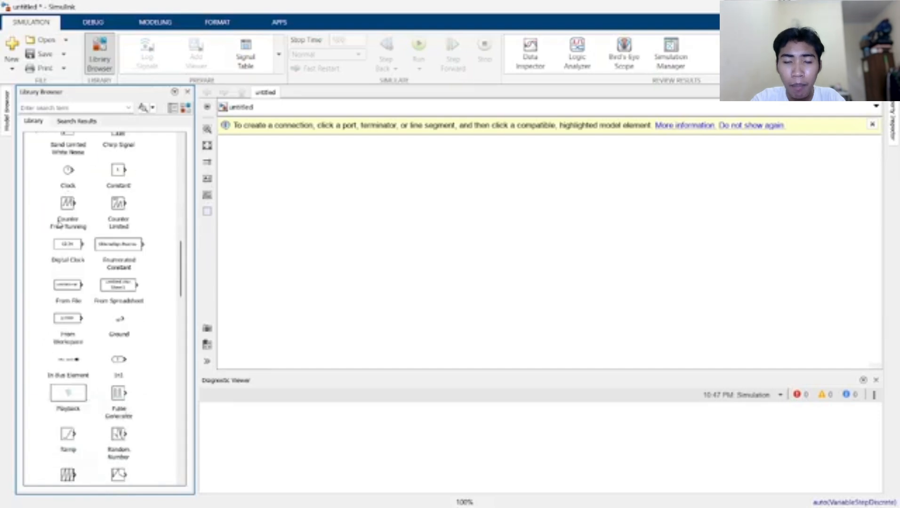
scroll(61, 222, up, 3)
scroll(101, 211, down, 5)
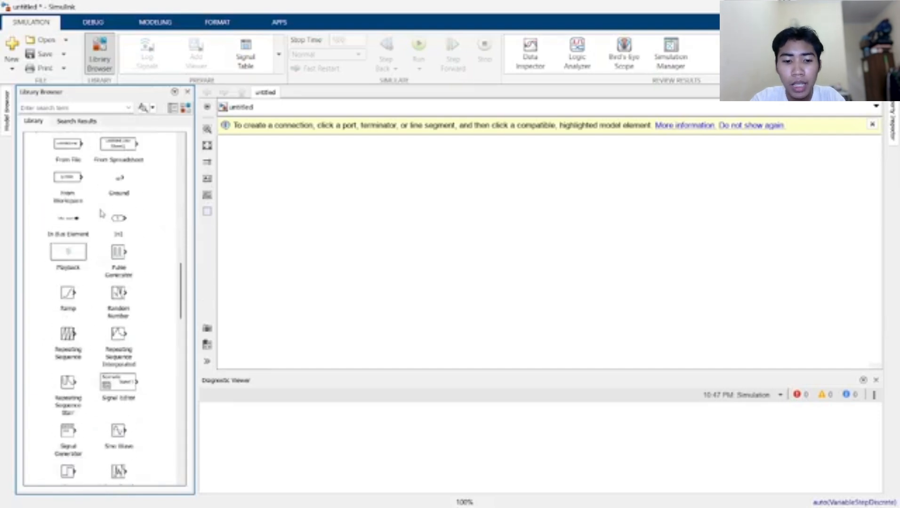
scroll(101, 214, down, 5)
scroll(102, 217, up, 1)
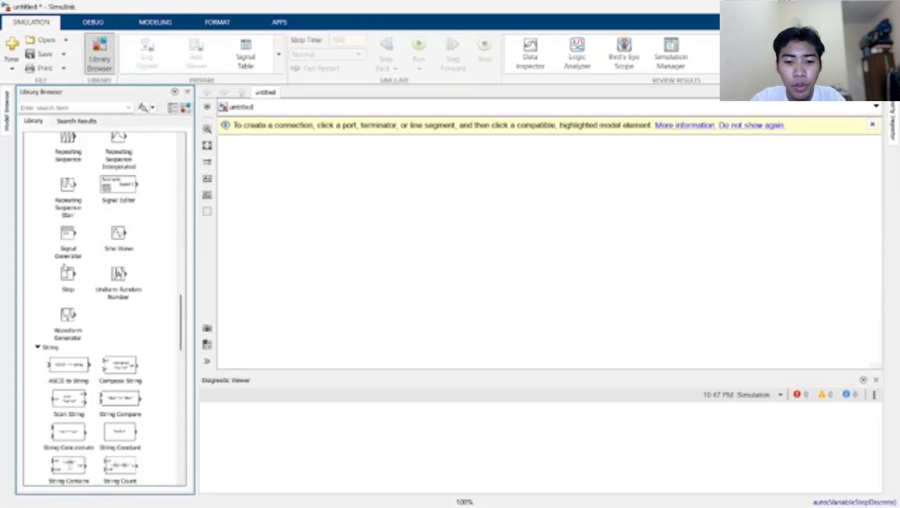
drag(65, 275, 448, 256)
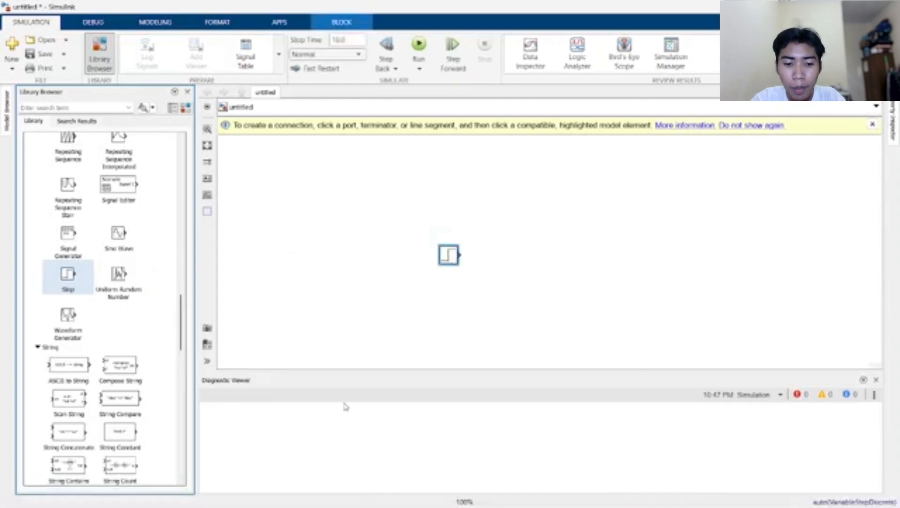
Add a Gain block from the Commonly Used Blocks library to the right of the Step block
scroll(160, 253, up, 3)
scroll(133, 209, up, 15)
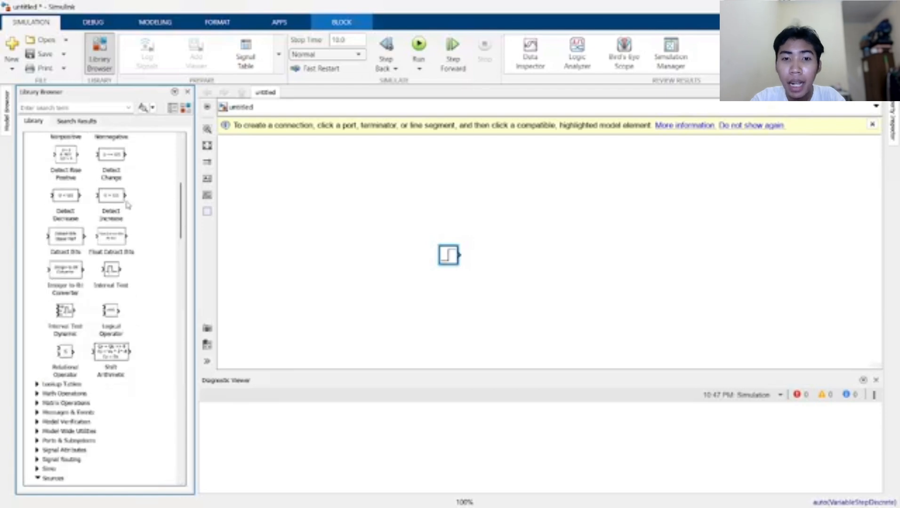
click(38, 156)
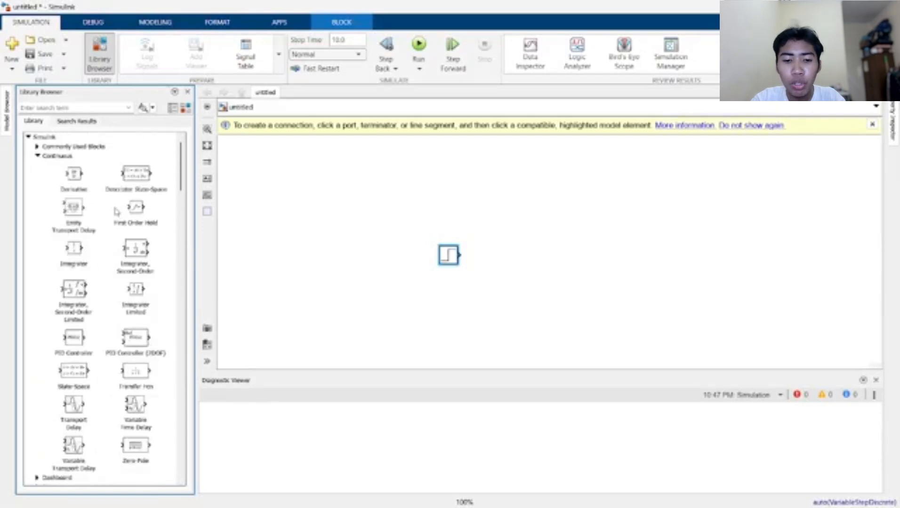
click(37, 147)
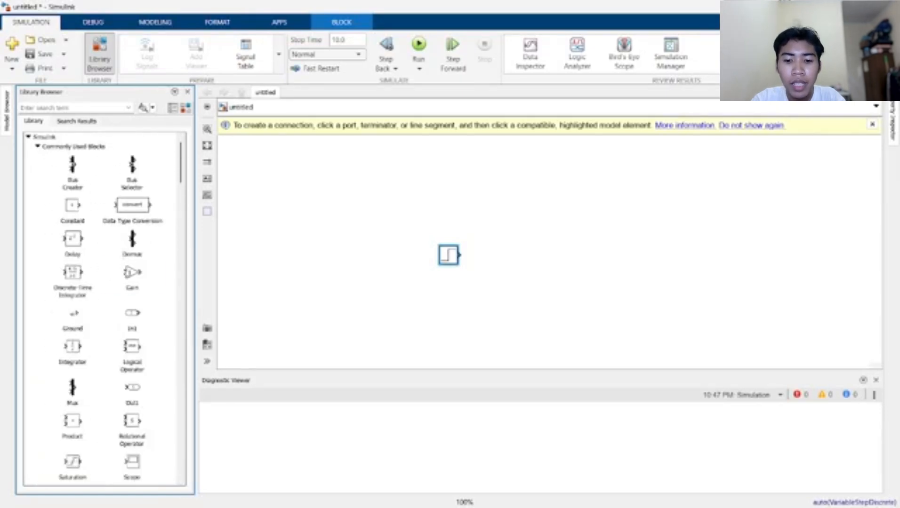
drag(130, 273, 546, 262)
Add a Scope block from the Sinks library to the right of the Gain block, removing the mistakenly placed Floating Scope
scroll(52, 238, down, 15)
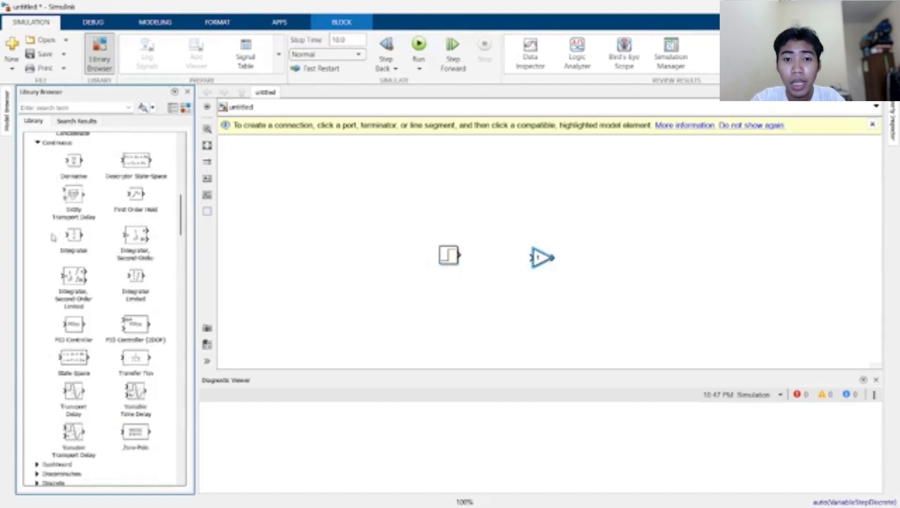
scroll(69, 237, down, 10)
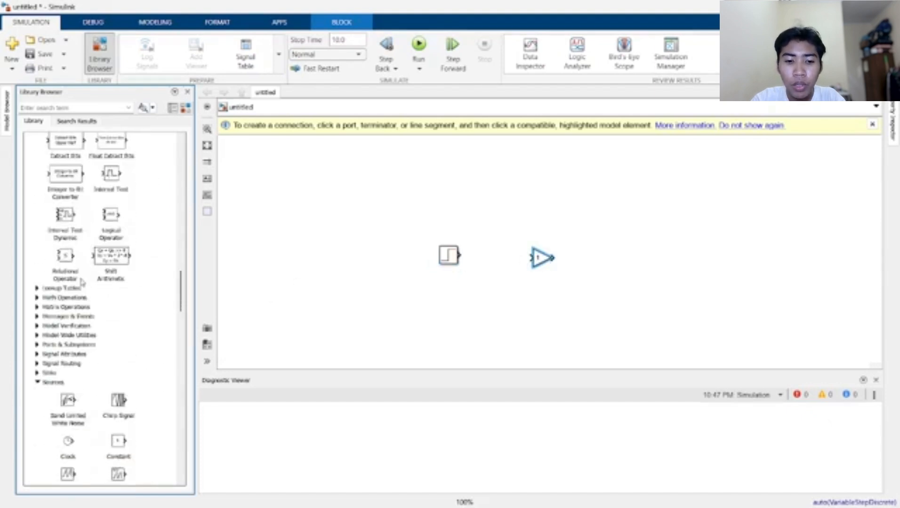
click(38, 372)
drag(112, 399, 636, 265)
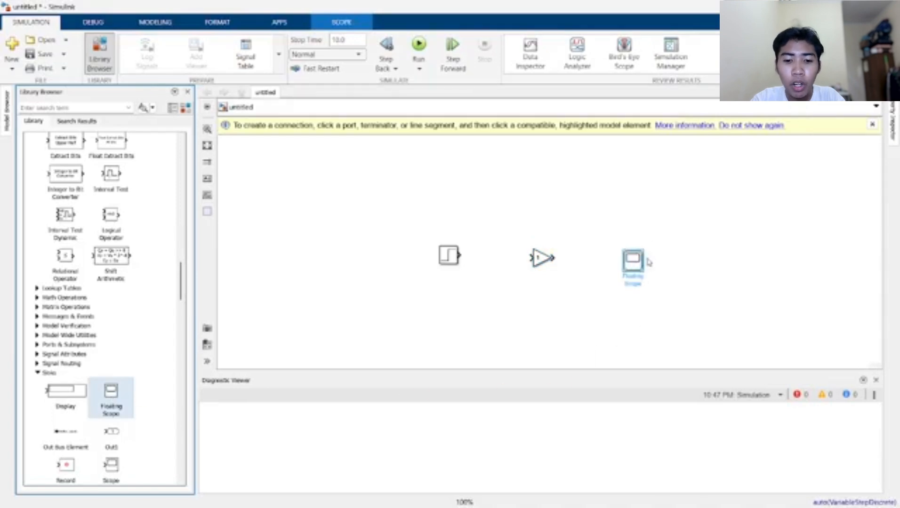
key(Delete)
drag(117, 481, 630, 260)
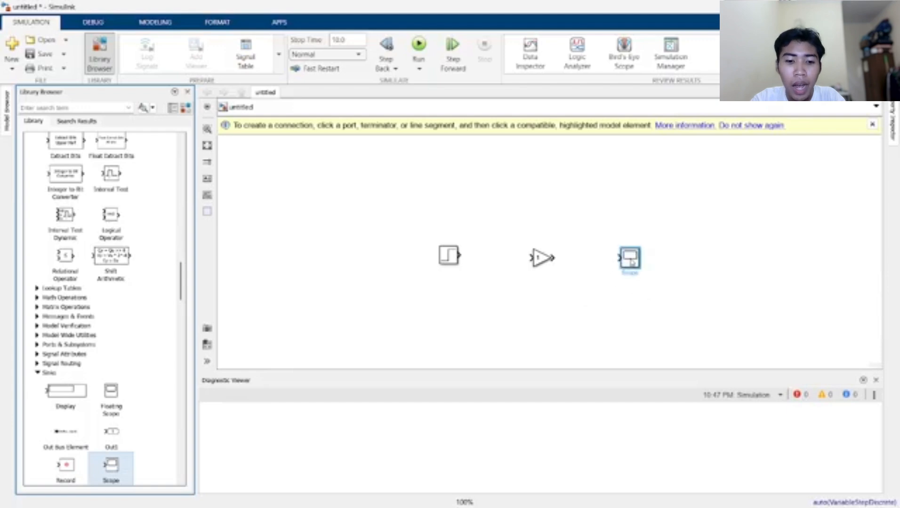
Connect the Step block to the Gain input and the Gain output to the Scope
click(591, 272)
drag(555, 258, 621, 258)
drag(461, 256, 529, 257)
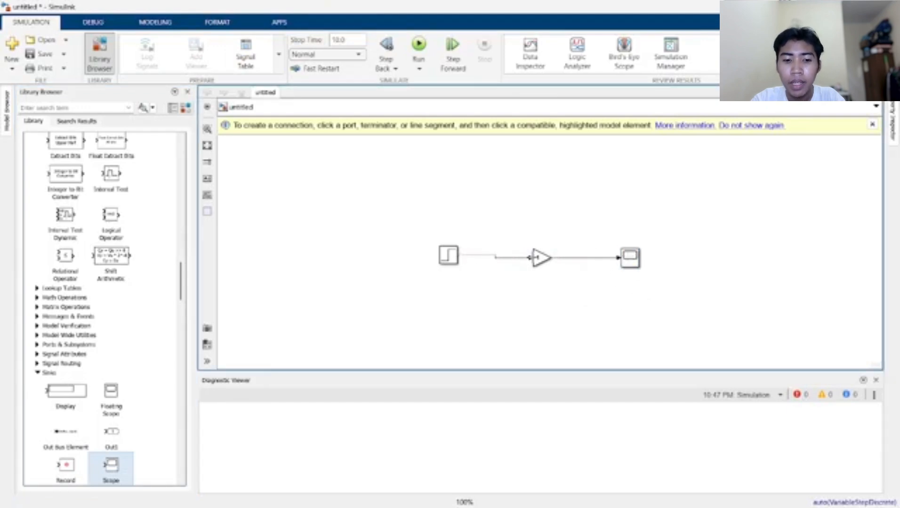
Run the simulation and inspect the step signal in the Scope window, then minimize it
click(425, 46)
double_click(630, 257)
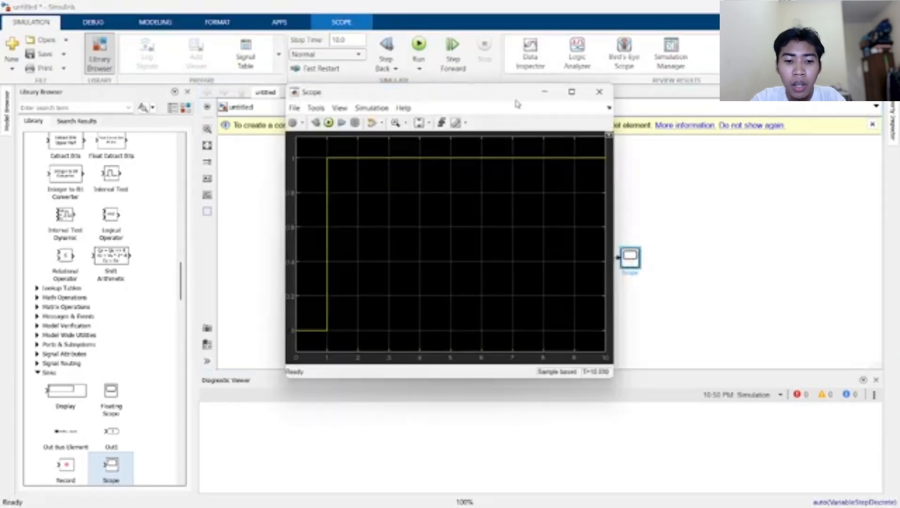
click(544, 93)
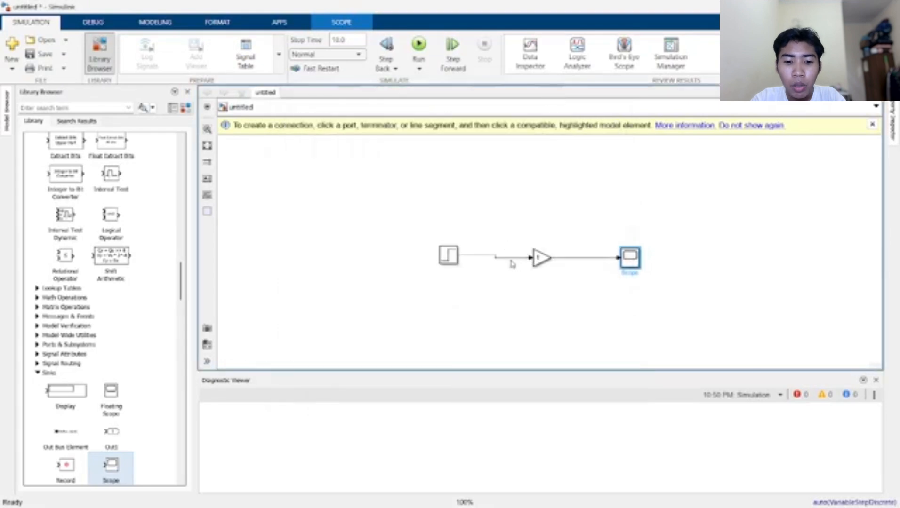
Set the Gain block's gain to 2 and rerun the simulation to view the output in the Scope
double_click(539, 257)
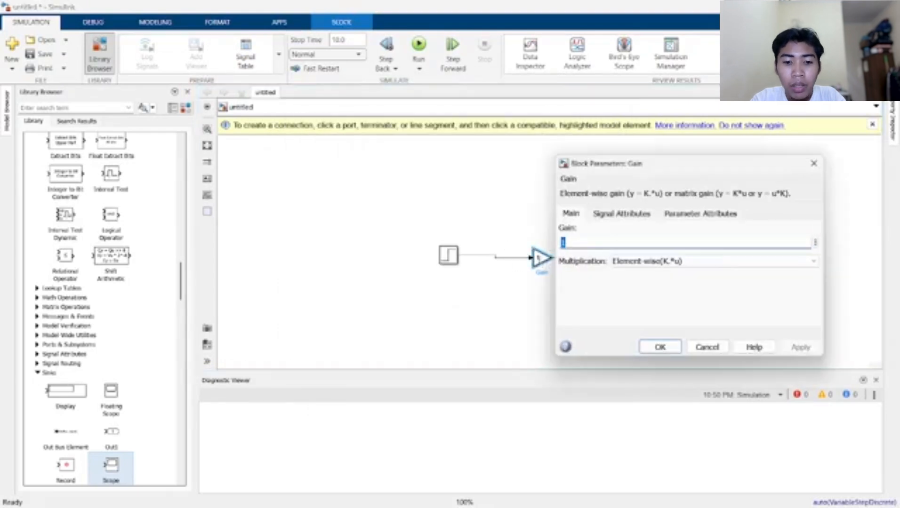
text(2)
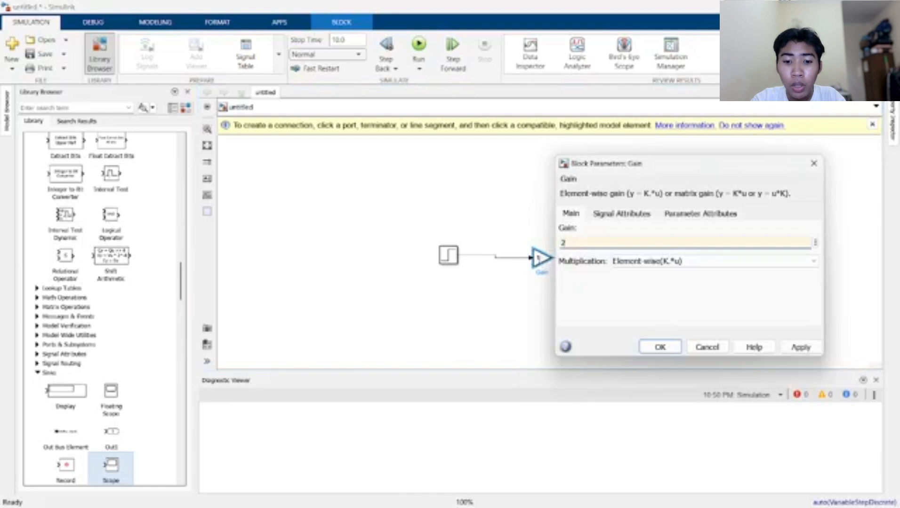
key(Return)
click(419, 45)
double_click(630, 262)
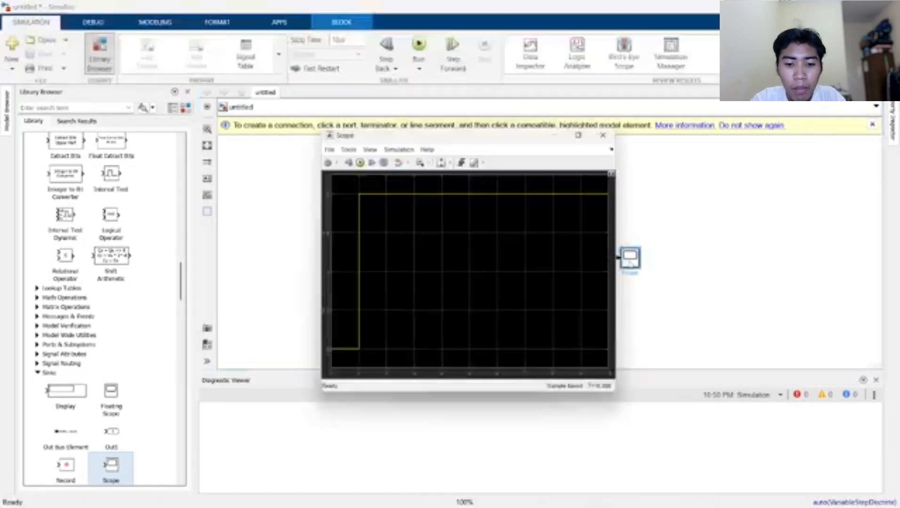
click(545, 92)
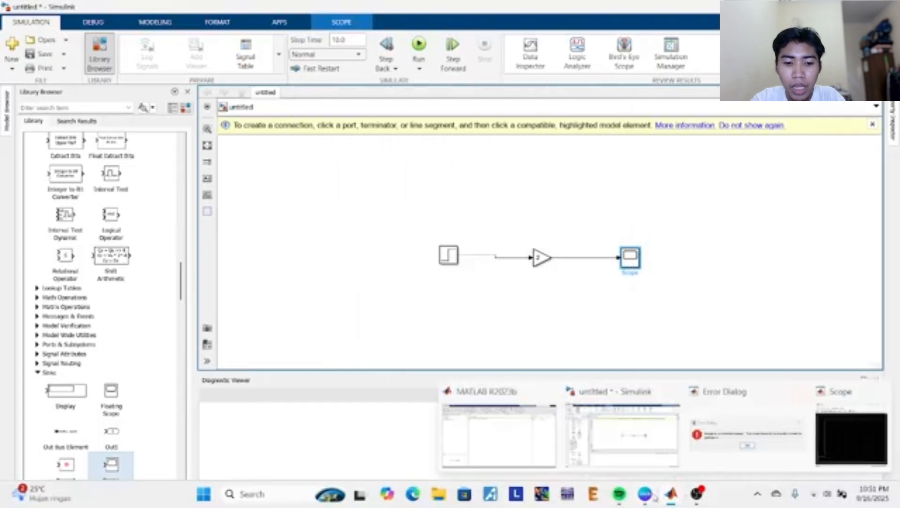
Dismiss the Error Dialog window, switch to MATLAB and define the workspace variable a =4
mouse_move(668, 494)
click(799, 392)
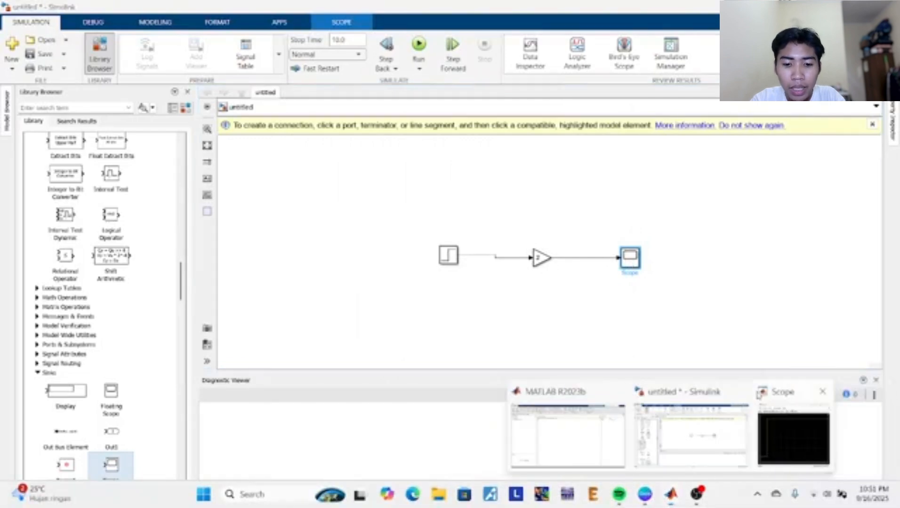
click(596, 435)
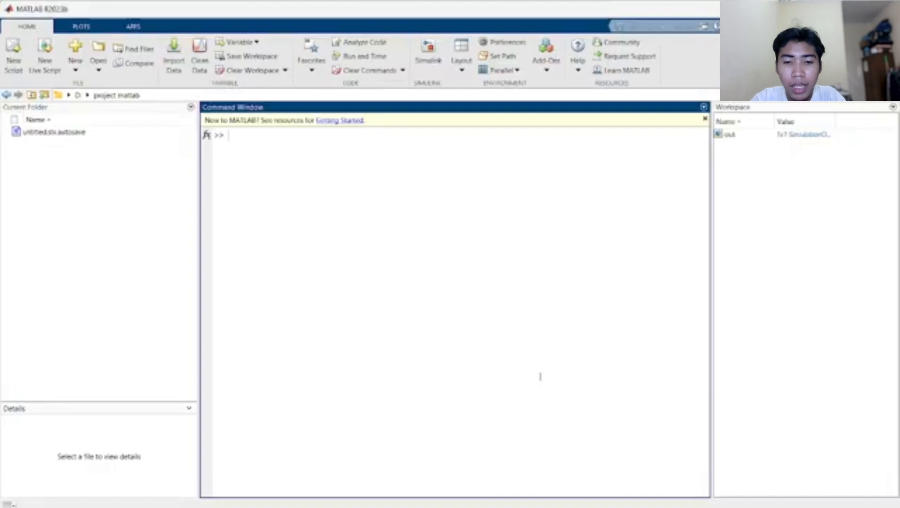
text(a)
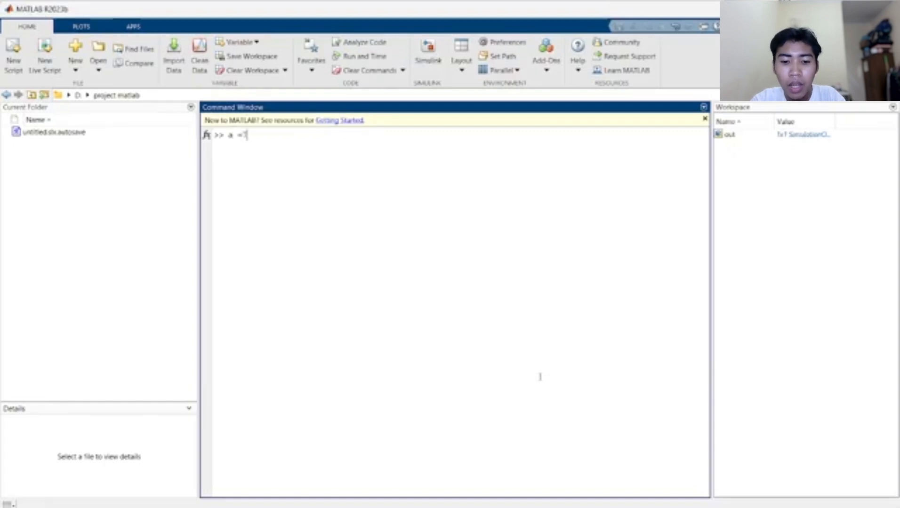
text(=4)
key(Return)
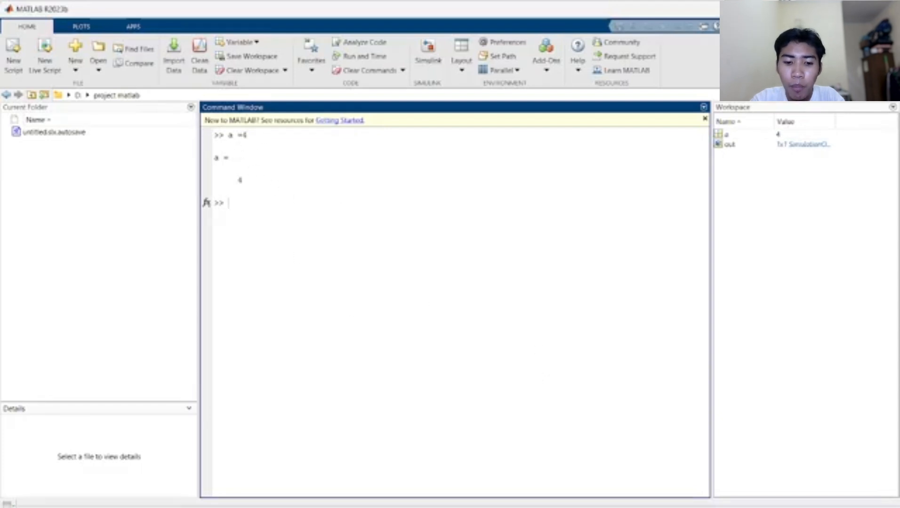
Switch back to the Simulink model and set the Gain block's gain to the variable a
mouse_move(775, 506)
mouse_move(671, 497)
click(693, 459)
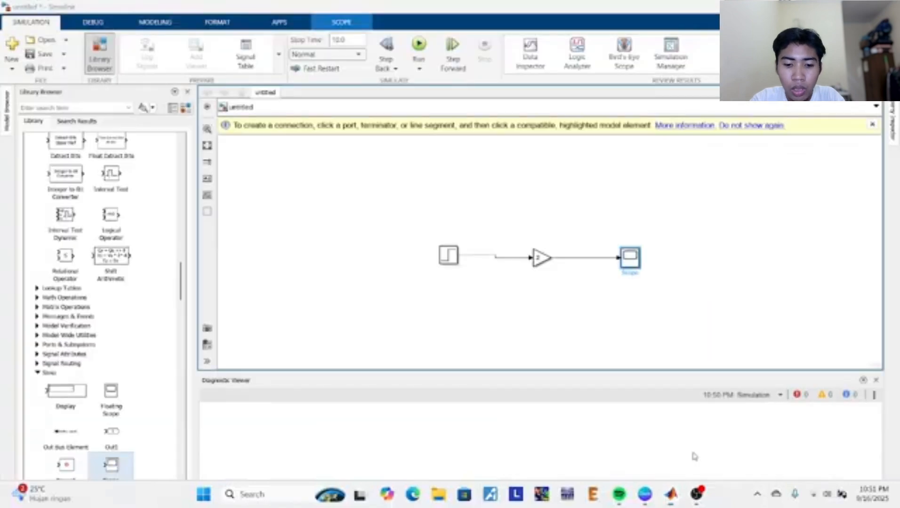
double_click(540, 257)
text(a)
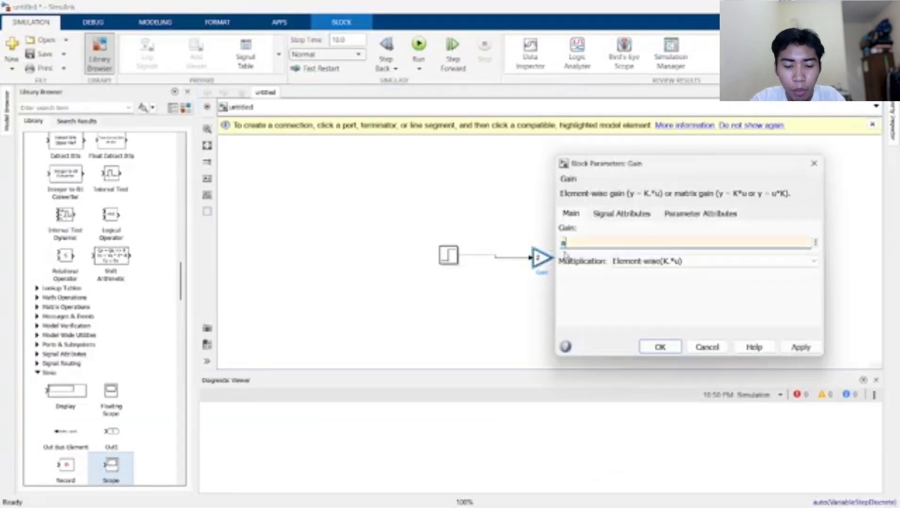
key(Return)
Run the simulation with the variable gain and inspect the output in the Scope window
click(421, 45)
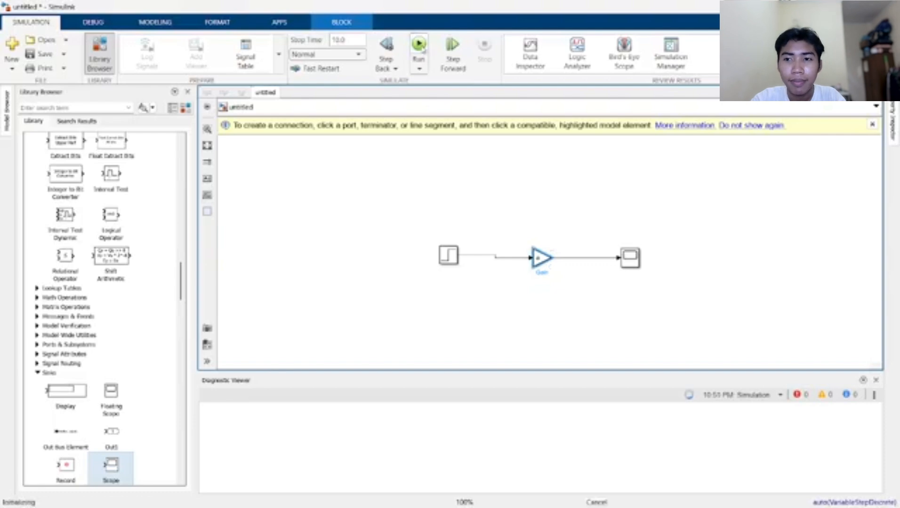
double_click(630, 258)
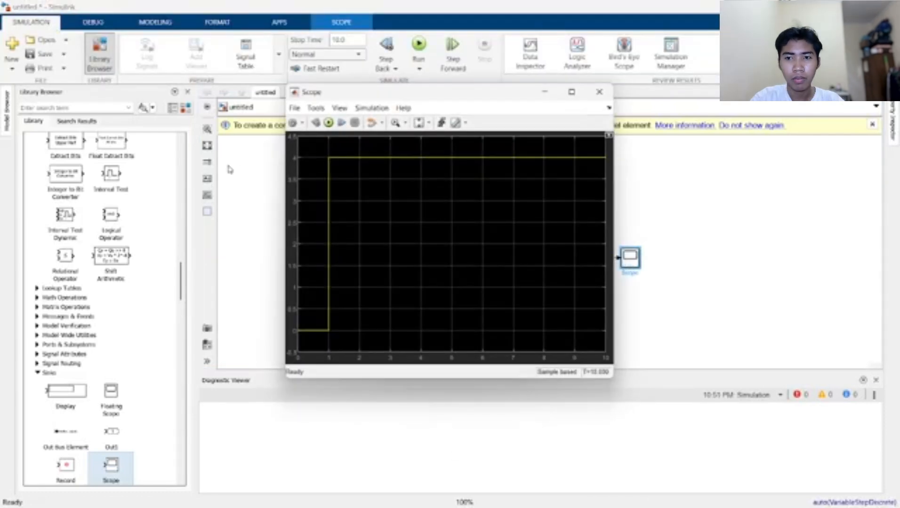
click(543, 93)
Switch to MATLAB and create a new script starting with the comment "%Simulink M-File"
mouse_move(669, 502)
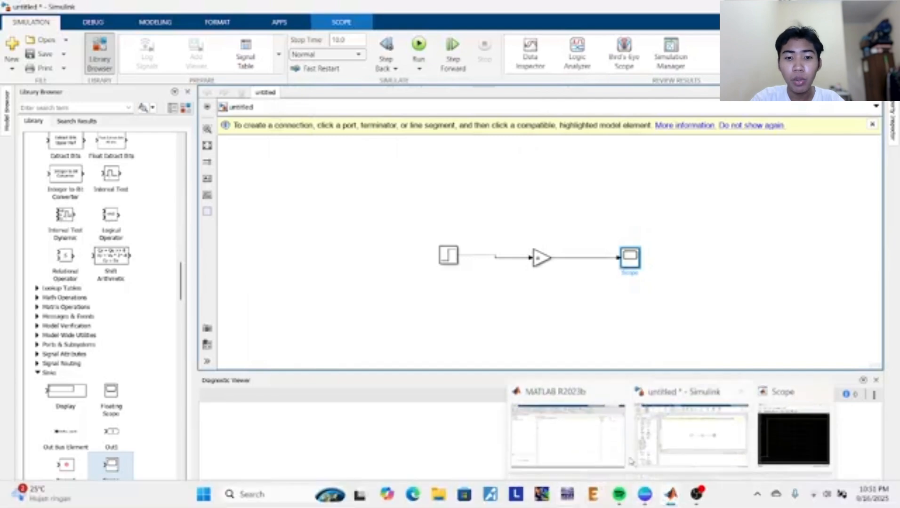
click(567, 423)
click(14, 57)
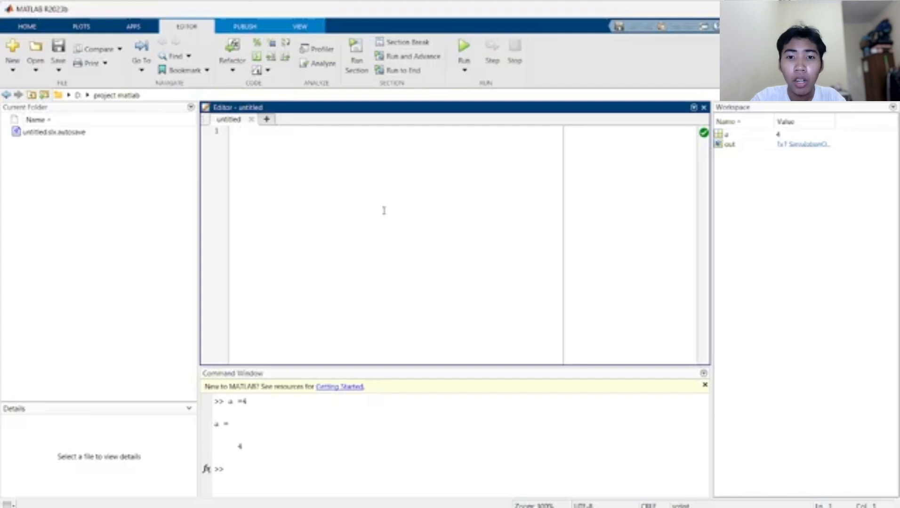
text(%S)
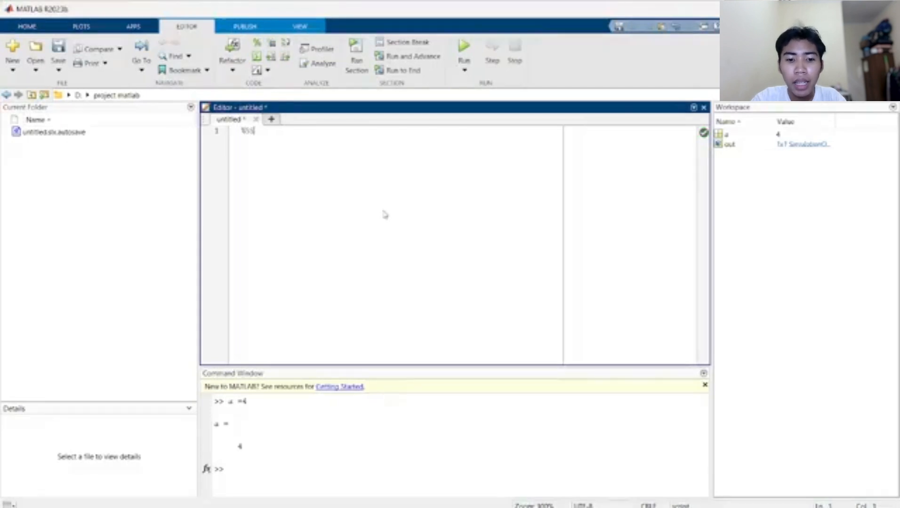
text(imulink)
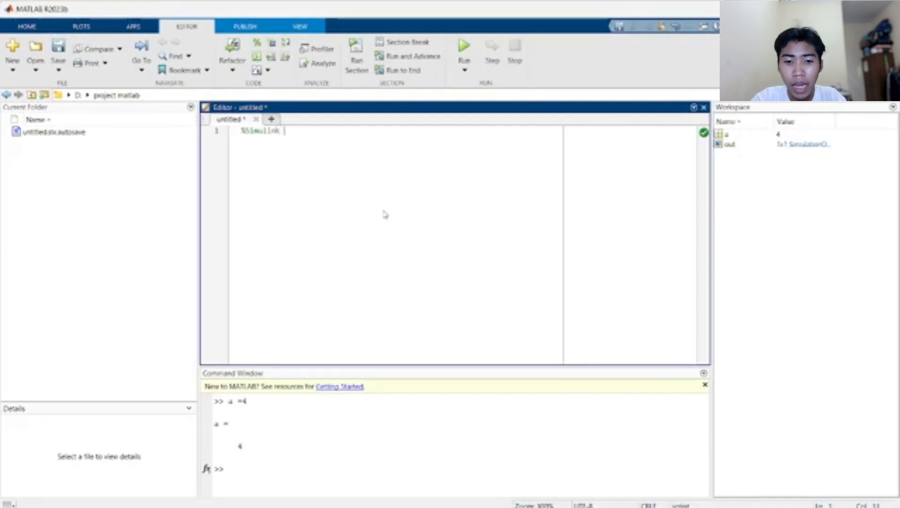
text( M-File )
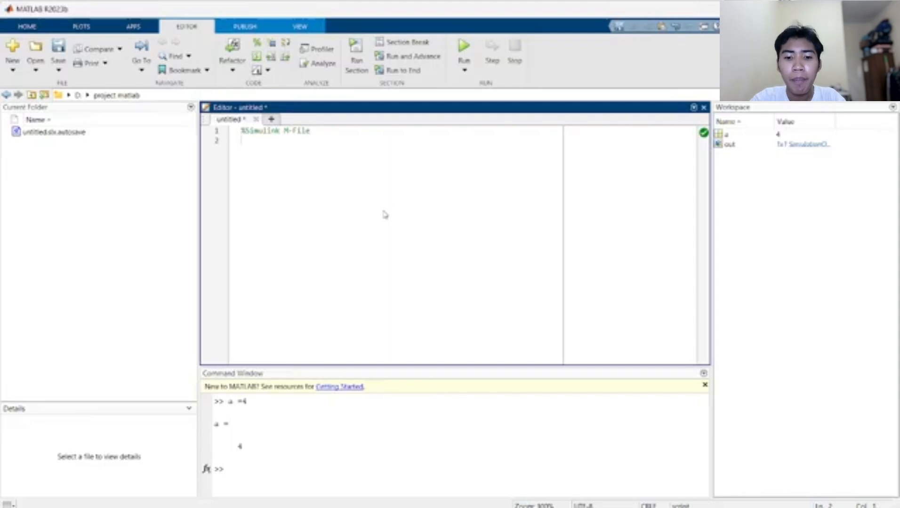
Define the variables x=5, y=7 and z=2 on separate lines below the comment in the script
text(x=5 )
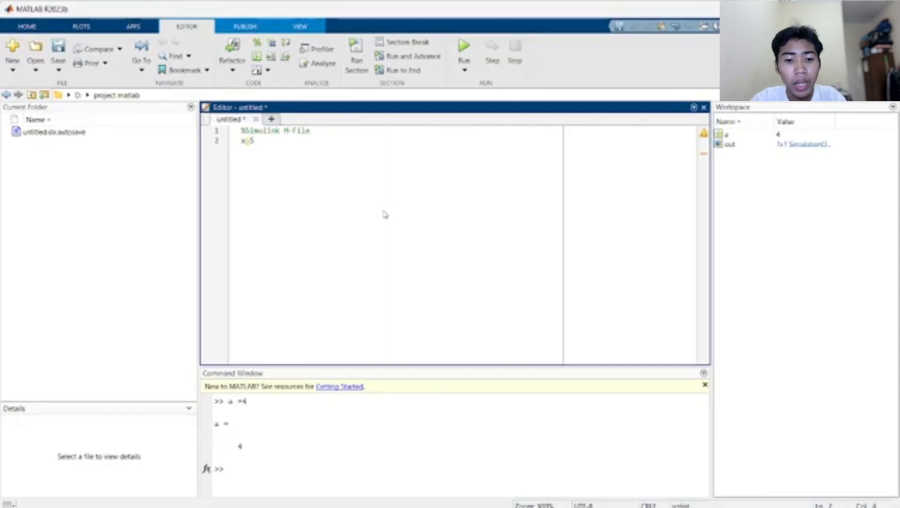
text(y=)
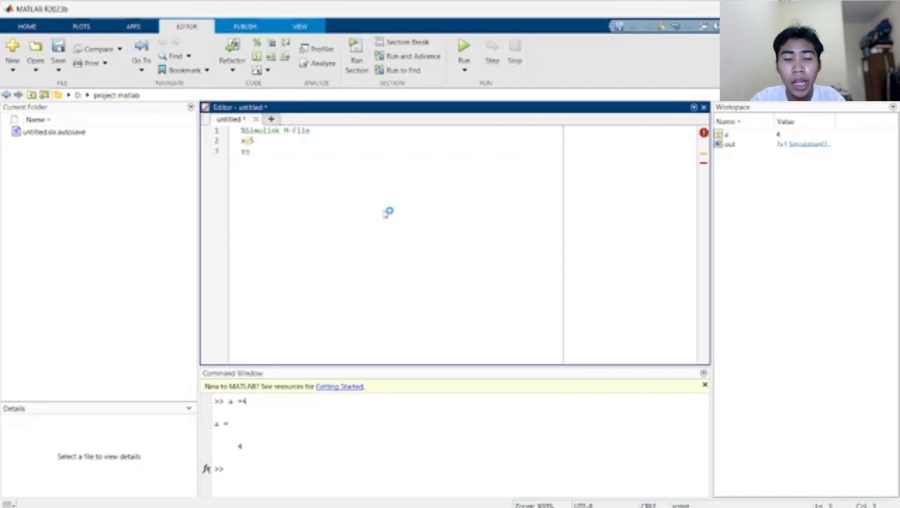
text(7)
key(Return)
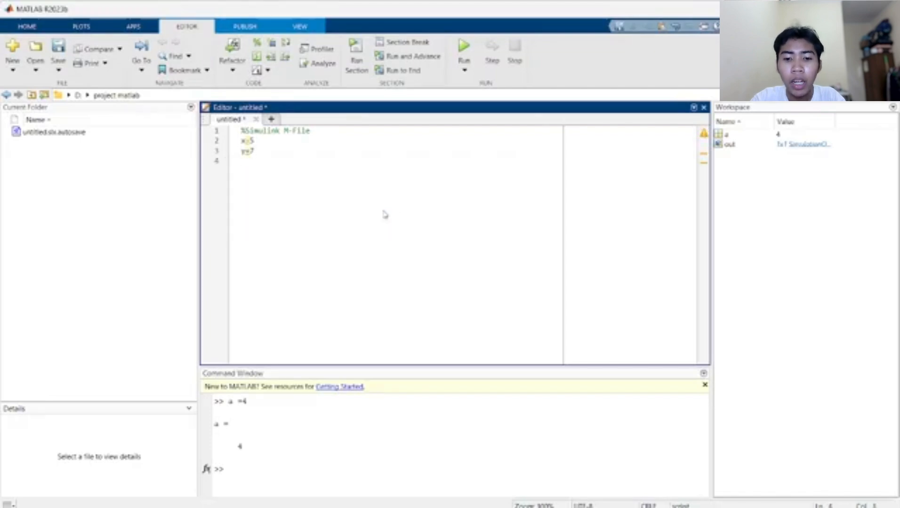
text(z=7)
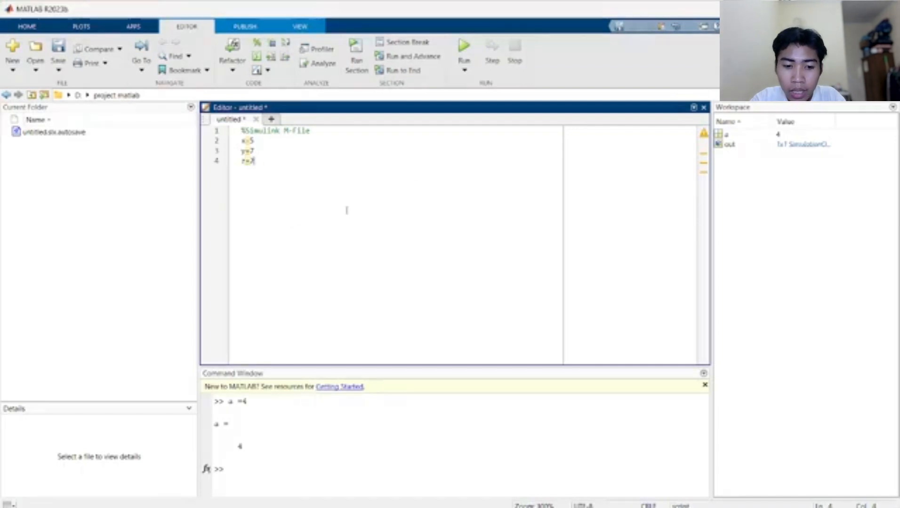
Save the script as untitled.m in the project matlab folder and run it, changing the current folder when asked
key(ctrl+s)
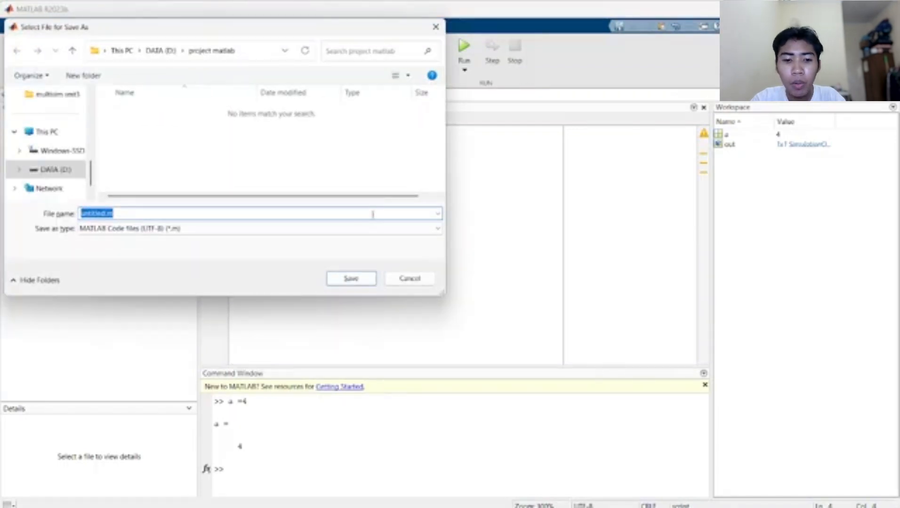
click(348, 279)
click(464, 49)
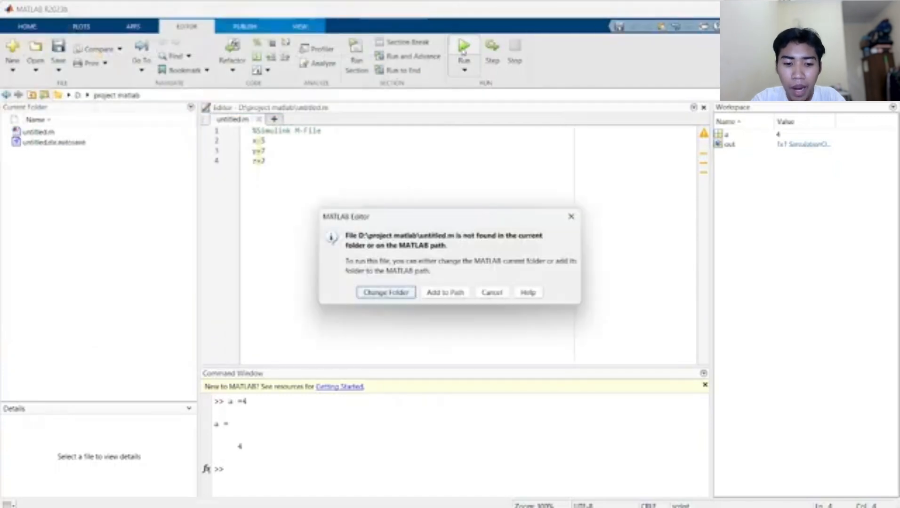
click(403, 291)
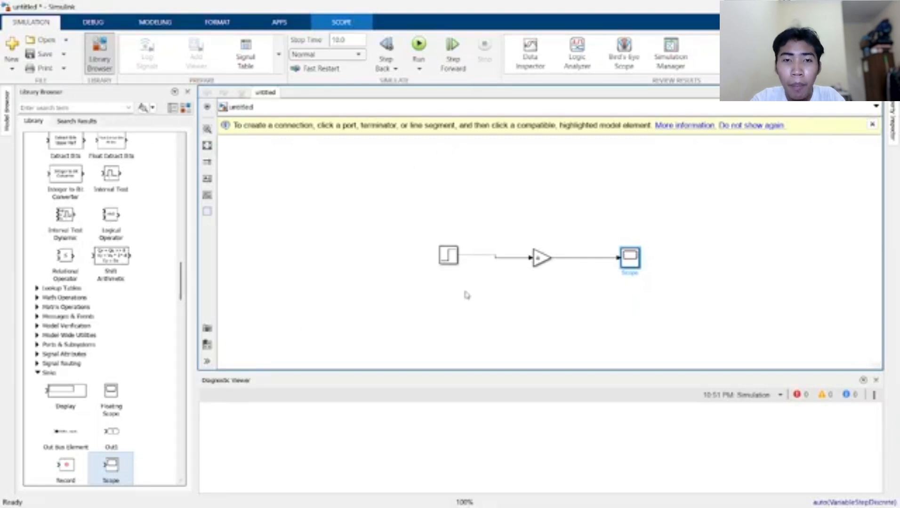
Switch back to MATLAB and try running untitled.m once more, again changing to the script's folder
mouse_move(575, 505)
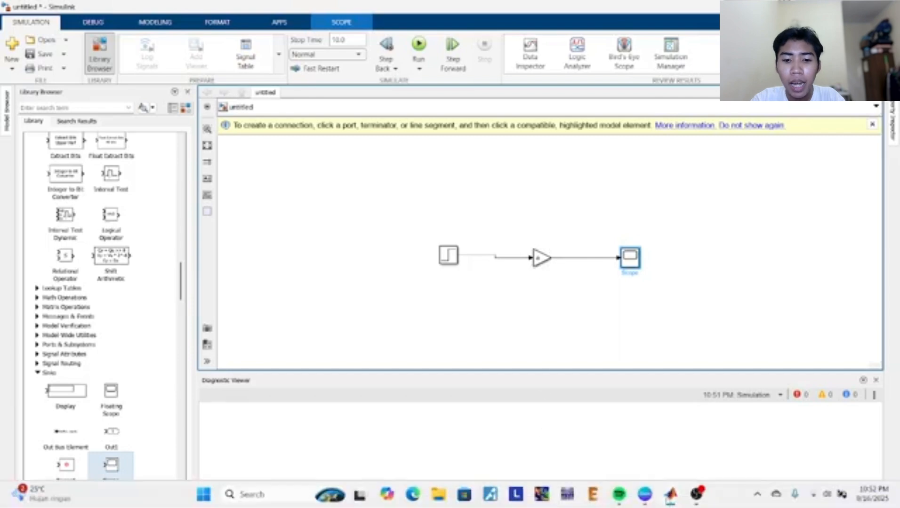
mouse_move(670, 495)
click(572, 432)
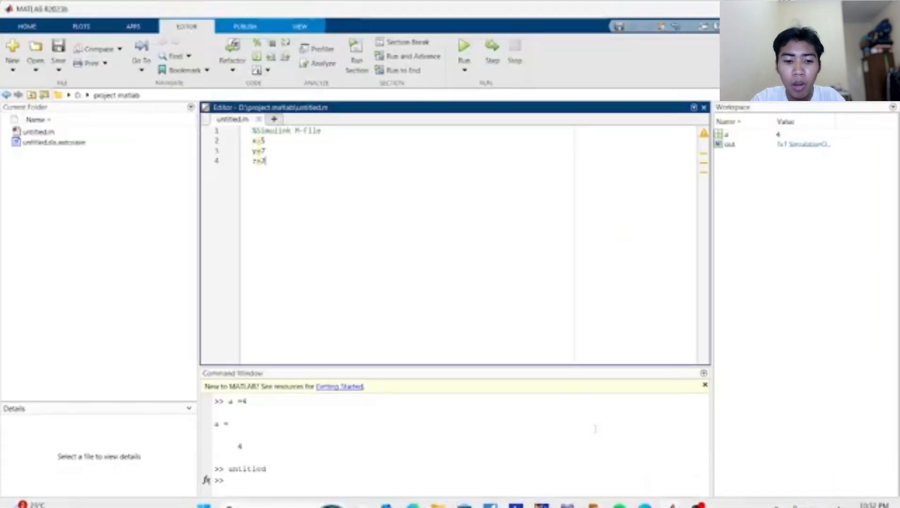
click(464, 48)
click(398, 290)
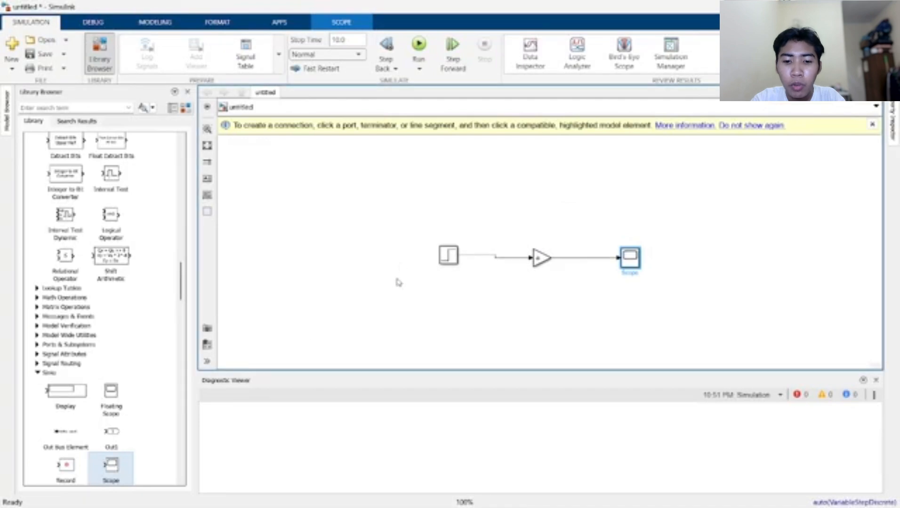
Set the Gain block's gain to the variable x, run the simulation and check the output in the Scope
mouse_move(494, 506)
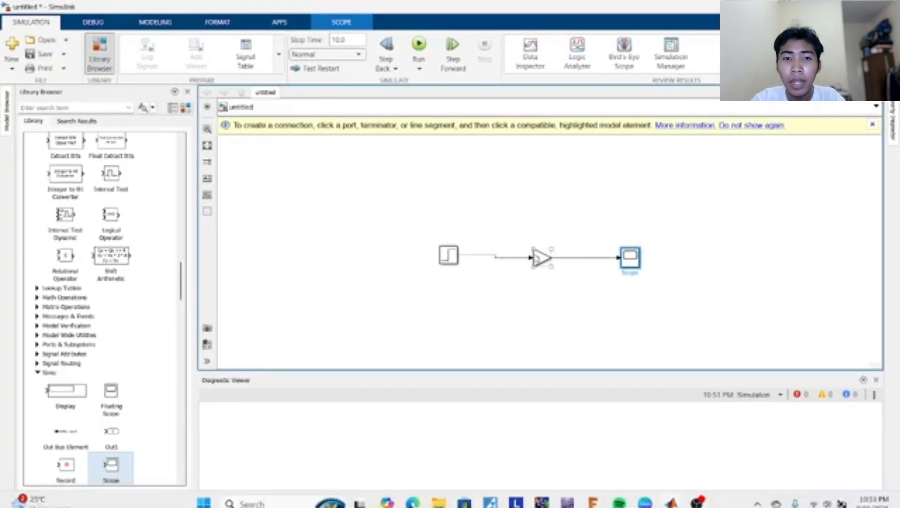
double_click(542, 258)
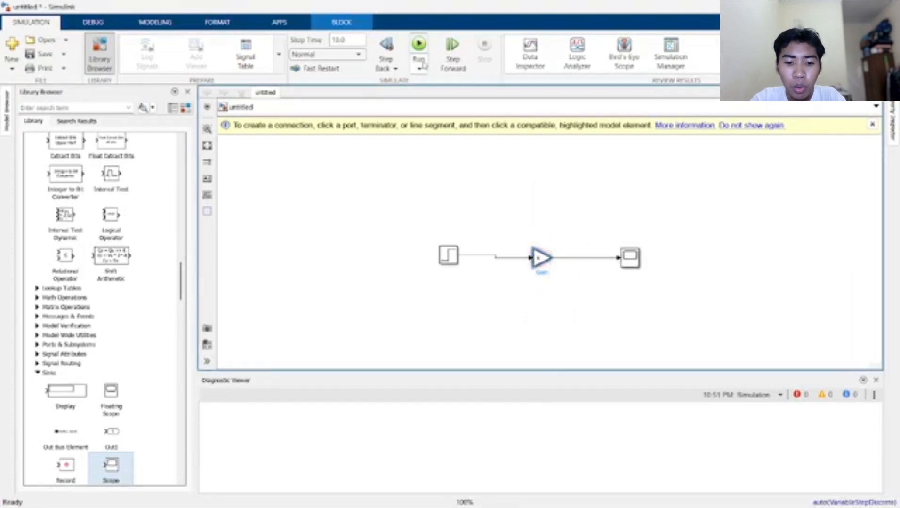
click(418, 47)
double_click(629, 257)
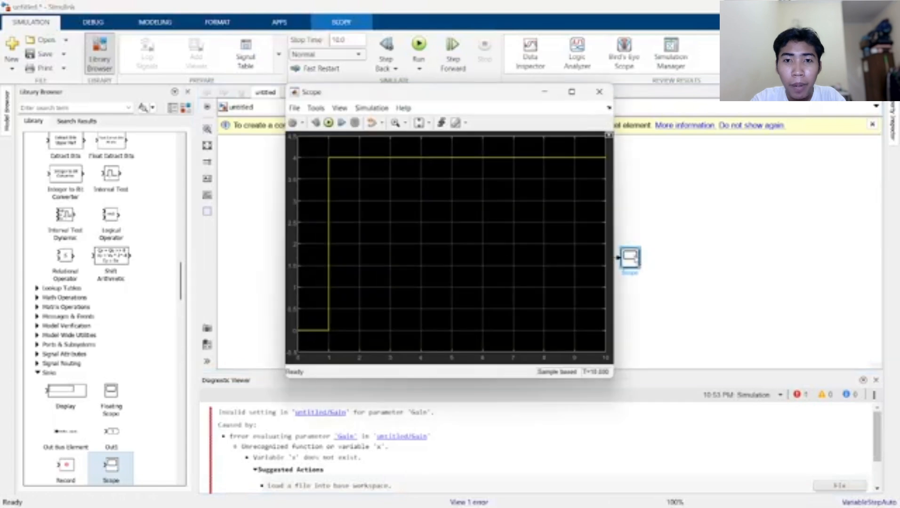
click(545, 91)
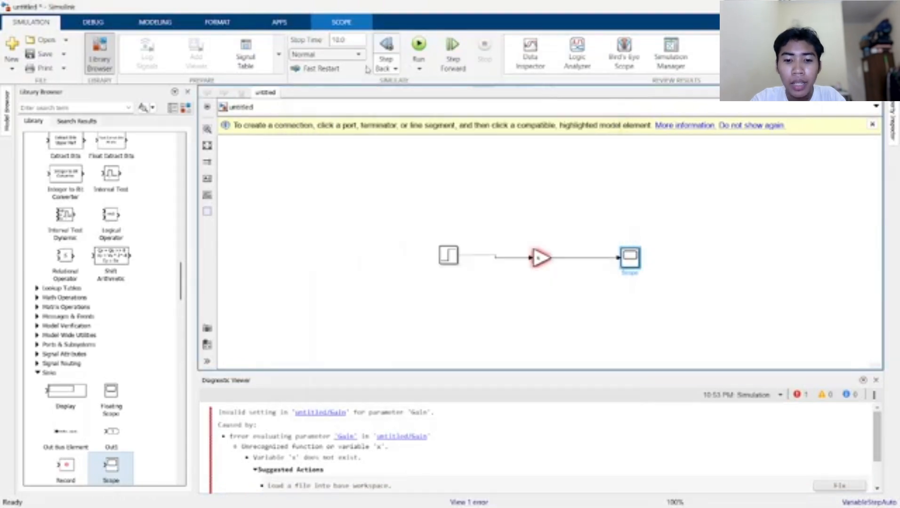
Switch to MATLAB, reopen untitled.m from the project matlab folder and try running it with the current folder changed
mouse_move(674, 499)
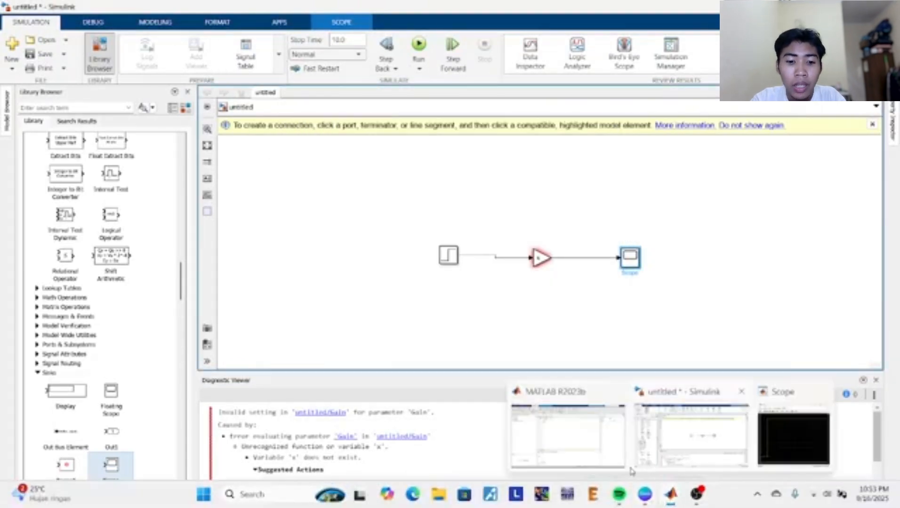
click(620, 463)
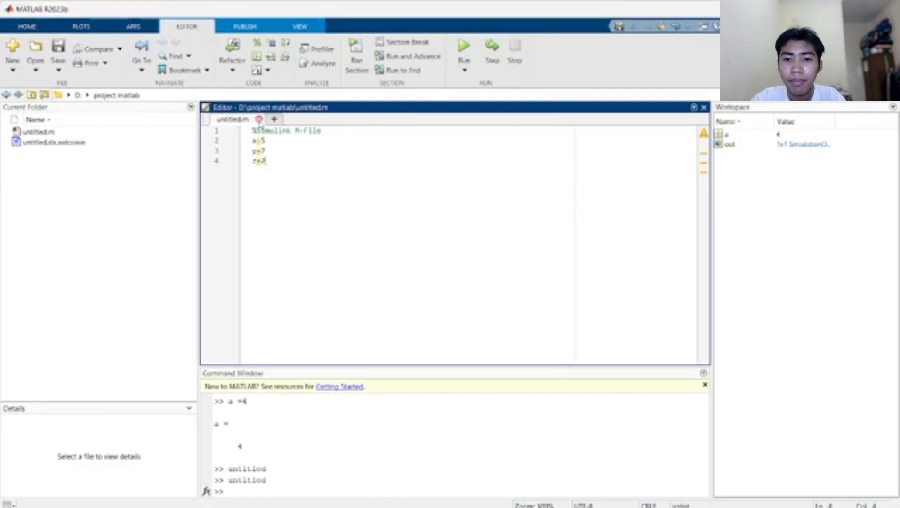
click(41, 71)
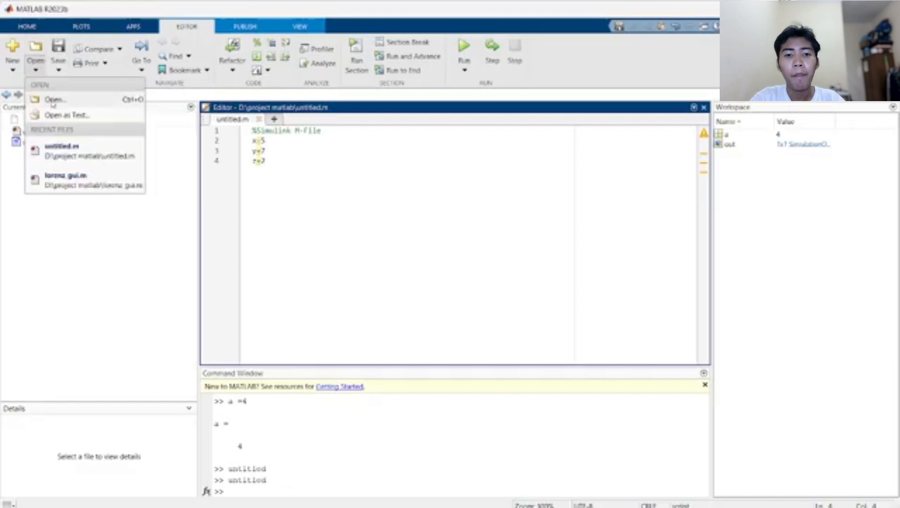
click(53, 99)
click(138, 109)
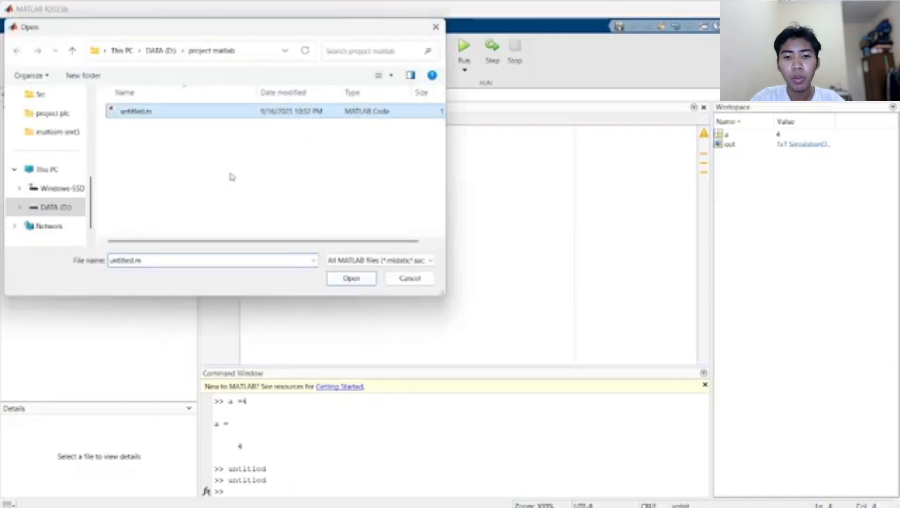
click(353, 283)
click(463, 52)
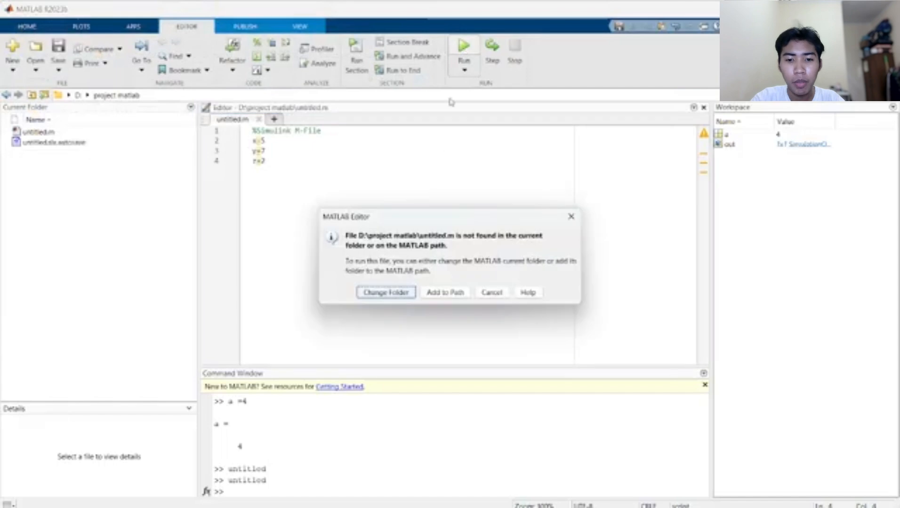
click(375, 295)
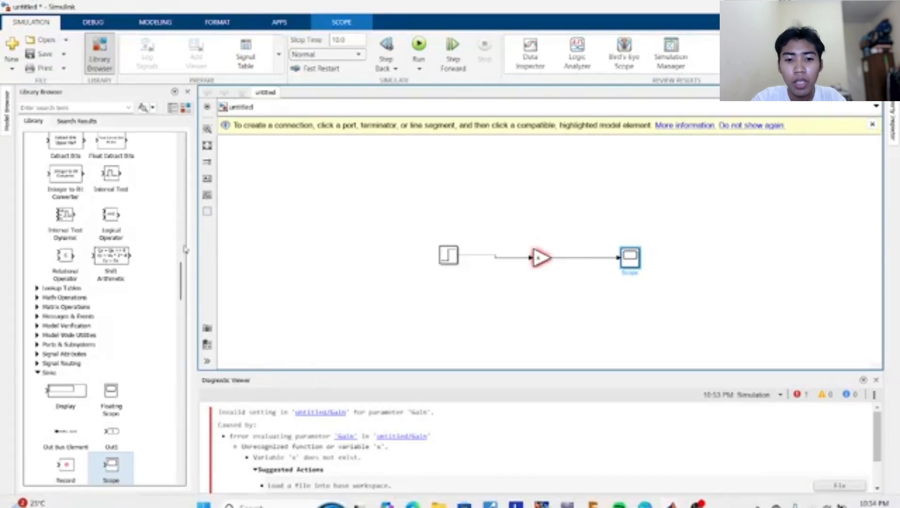
scroll(133, 215, down, 5)
scroll(133, 215, up, 3)
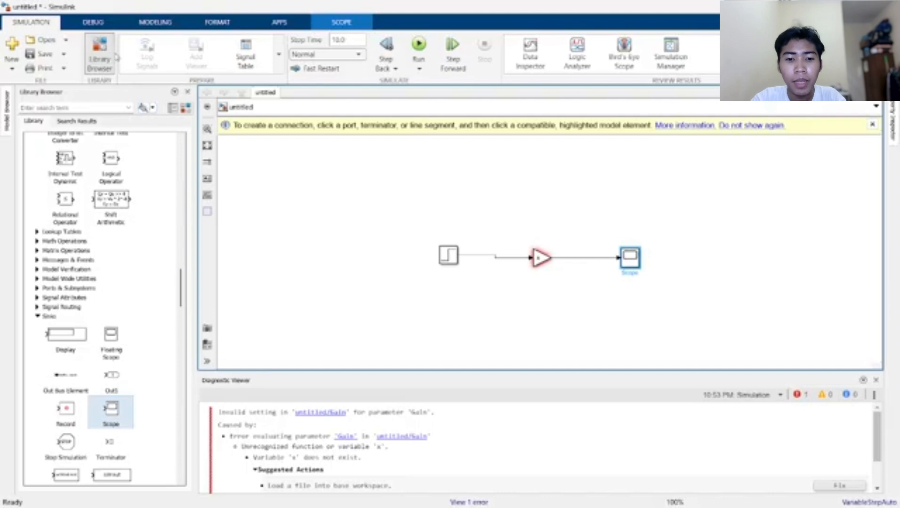
click(92, 22)
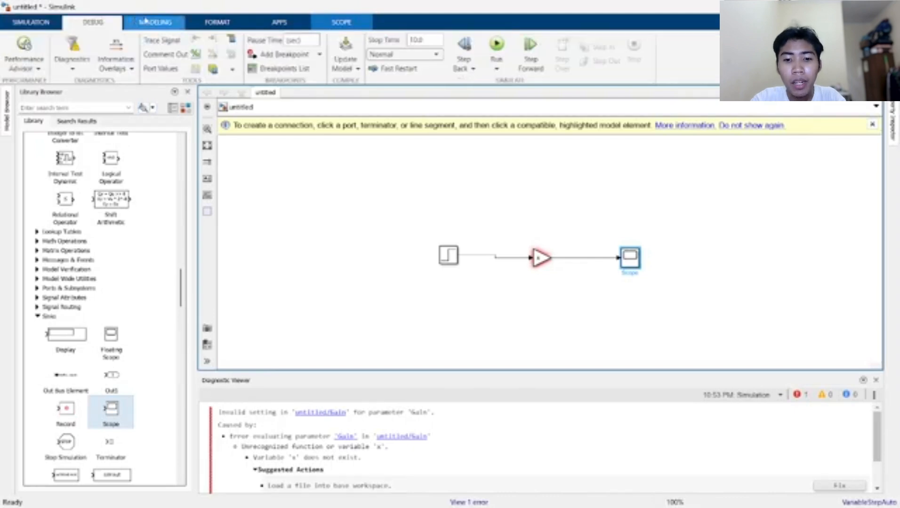
click(155, 22)
click(217, 22)
Return to MATLAB and try running untitled.m with its folder added to the MATLAB path
mouse_move(672, 503)
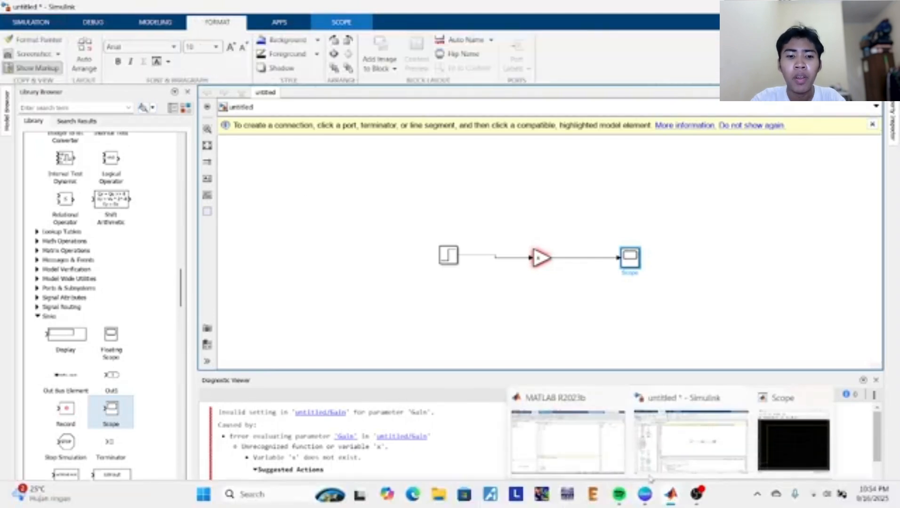
click(579, 442)
click(83, 142)
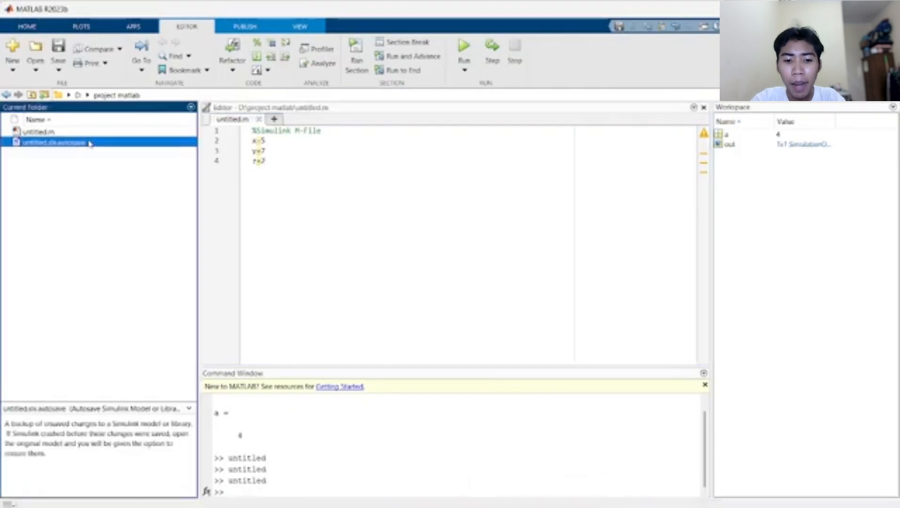
click(464, 47)
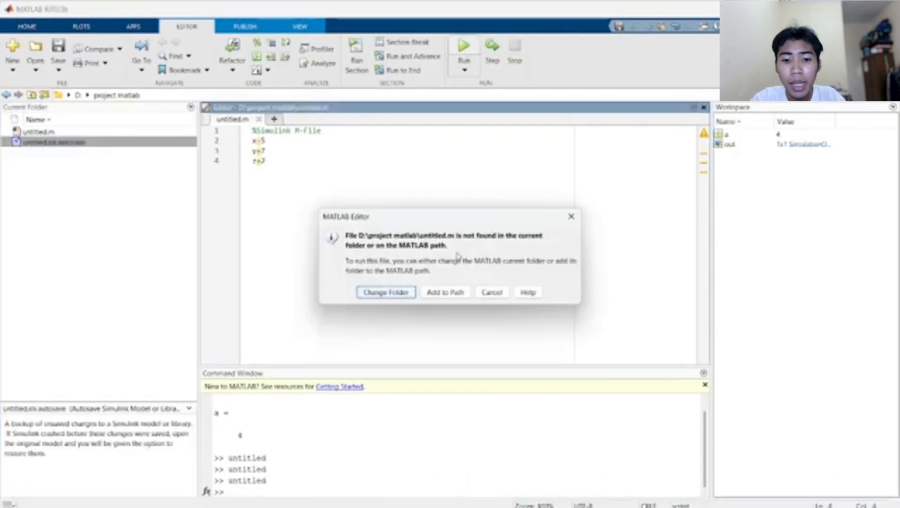
click(424, 292)
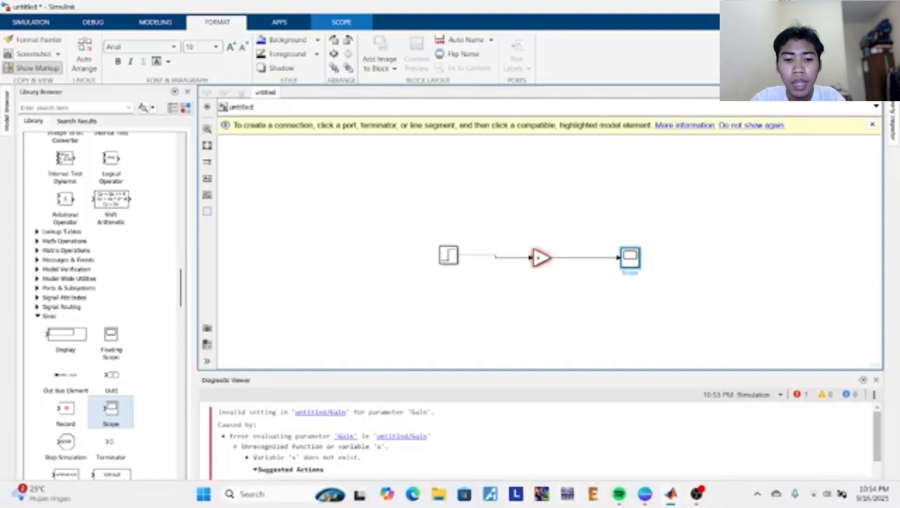
Switch to MATLAB and end the x, y and z assignments in untitled.m with semicolons
mouse_move(677, 504)
click(677, 447)
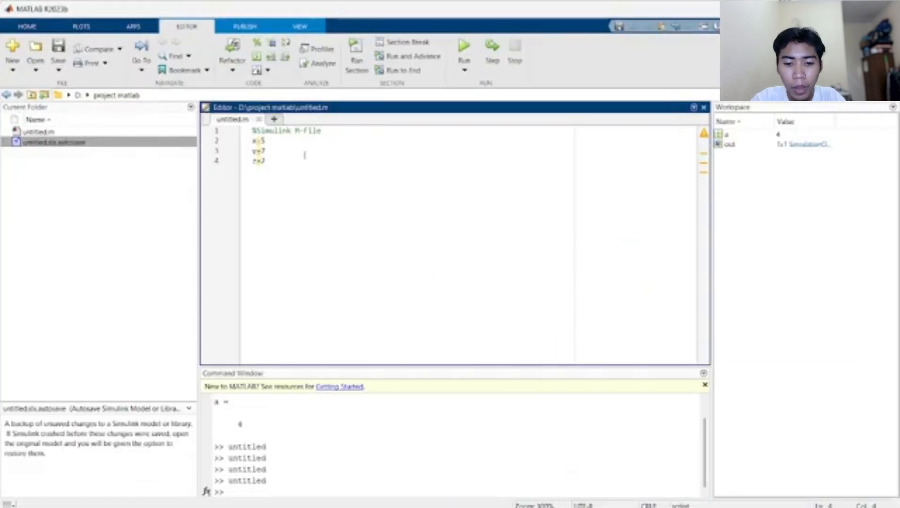
click(295, 140)
text(;)
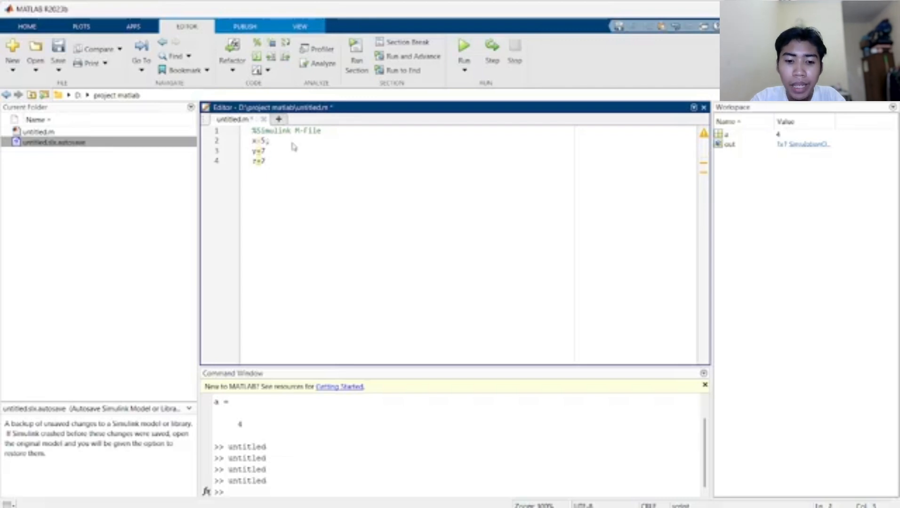
text(;)
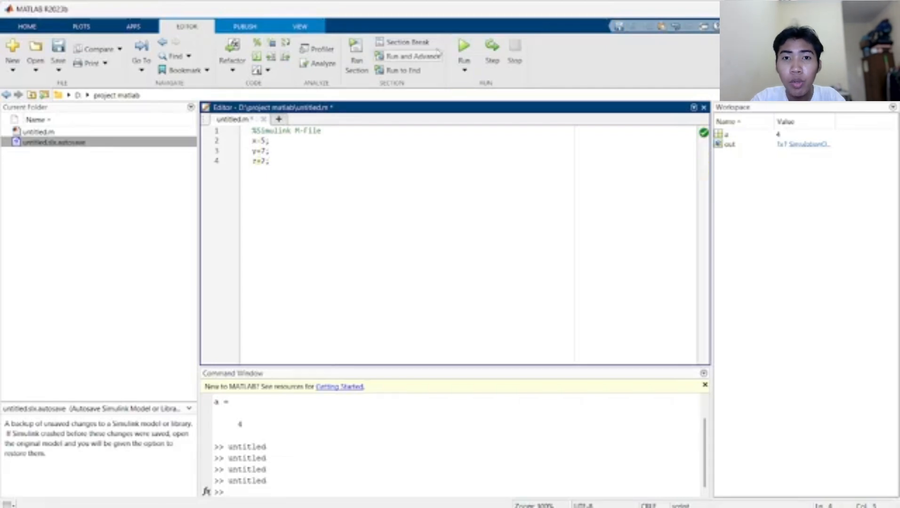
Run the edited untitled.m with the current folder changed, and return to MATLAB to check the workspace variables
click(463, 49)
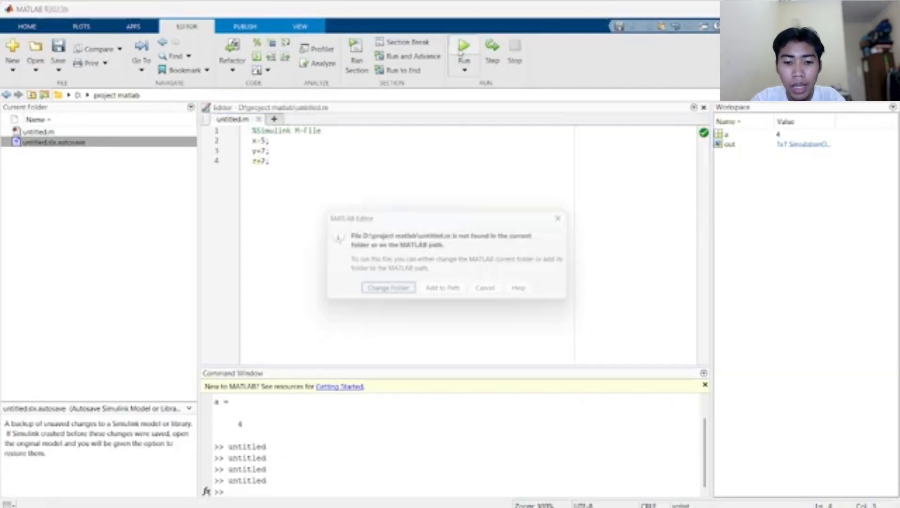
click(374, 297)
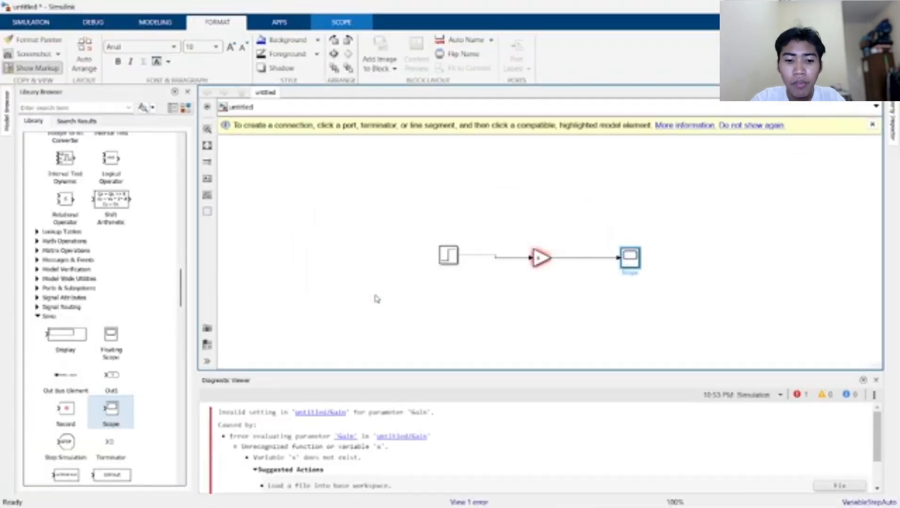
mouse_move(514, 503)
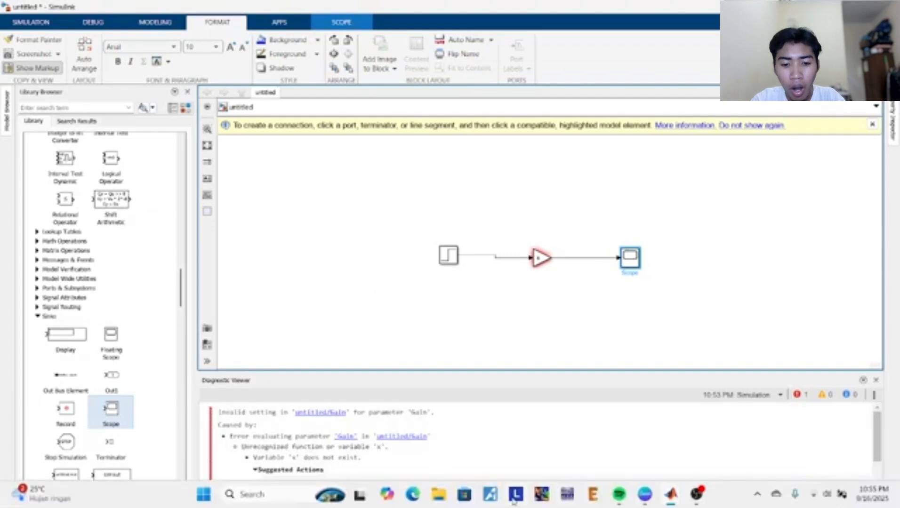
mouse_move(668, 497)
click(573, 395)
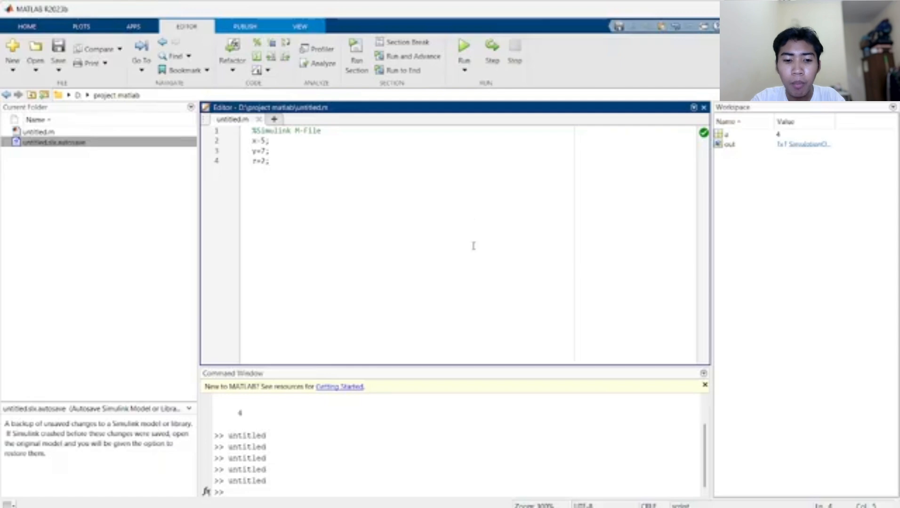
key(alt+Tab)
click(552, 304)
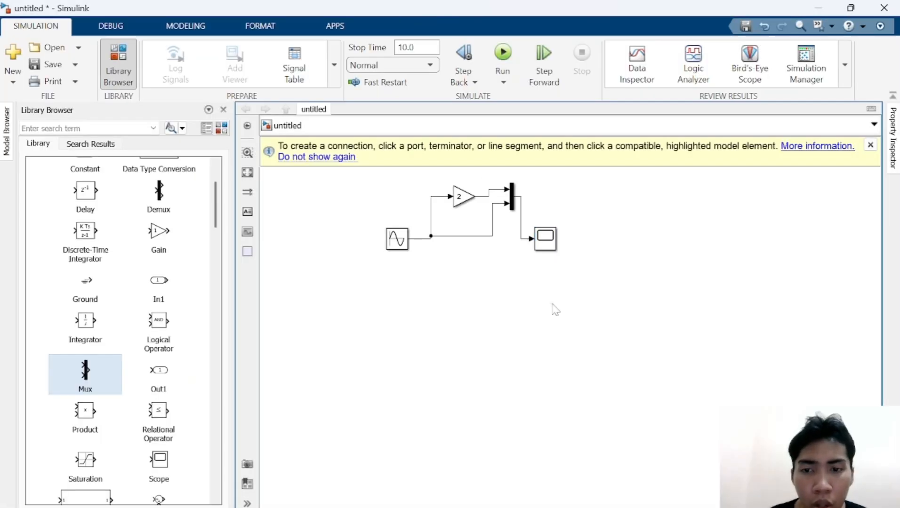